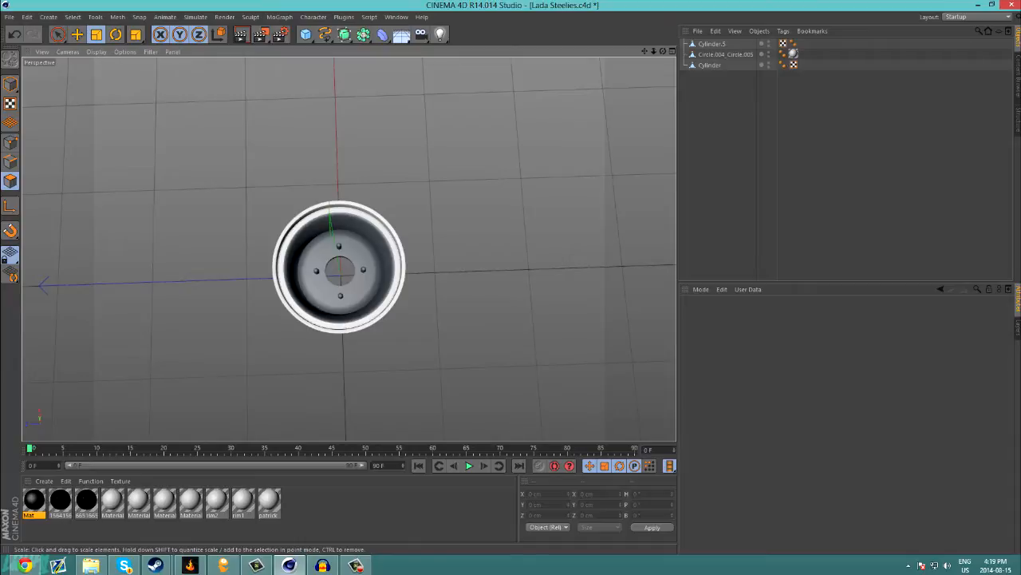
Step: Examine the finished Lada Steelies wheel model from above and from an angle
scroll(340, 264, "up", 10)
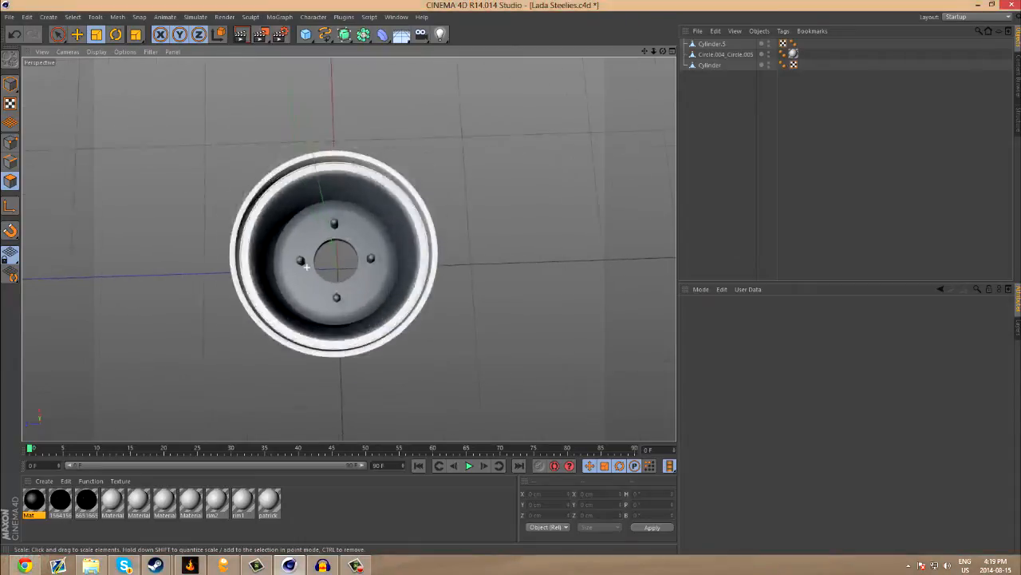
scroll(310, 263, "down", 5)
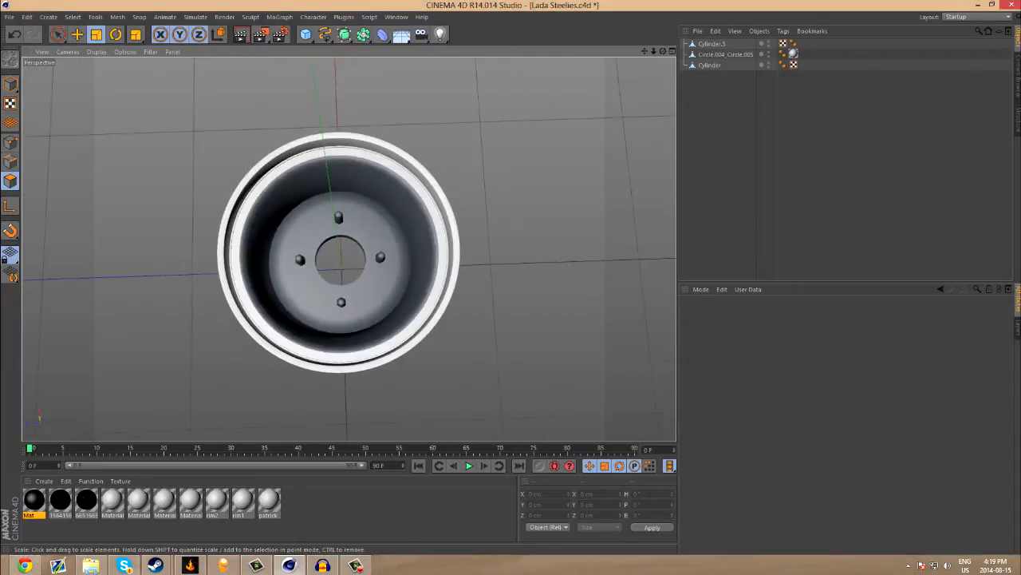
left_click_drag(663, 51, 688, 46)
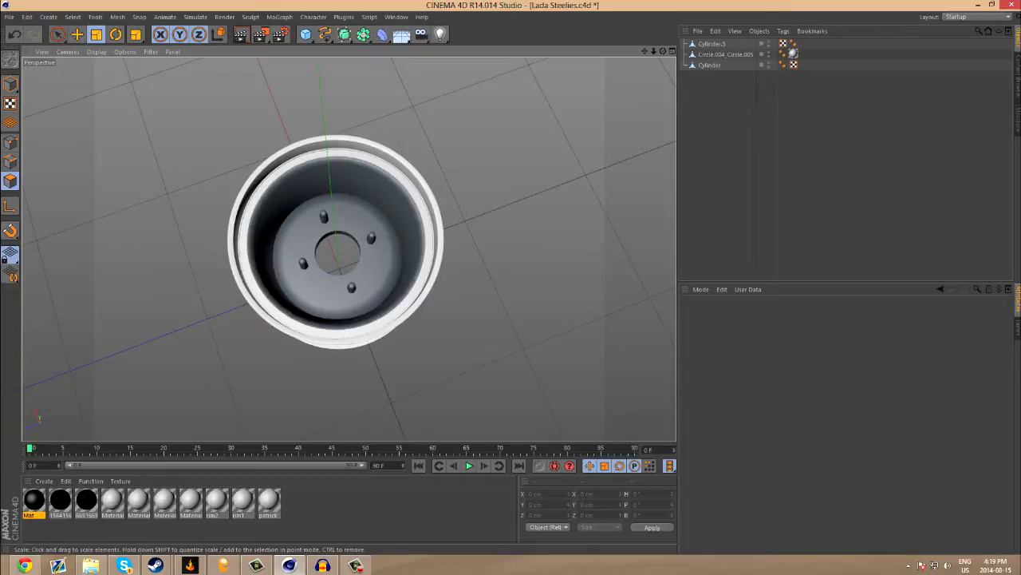
left_click_drag(663, 51, 683, 33)
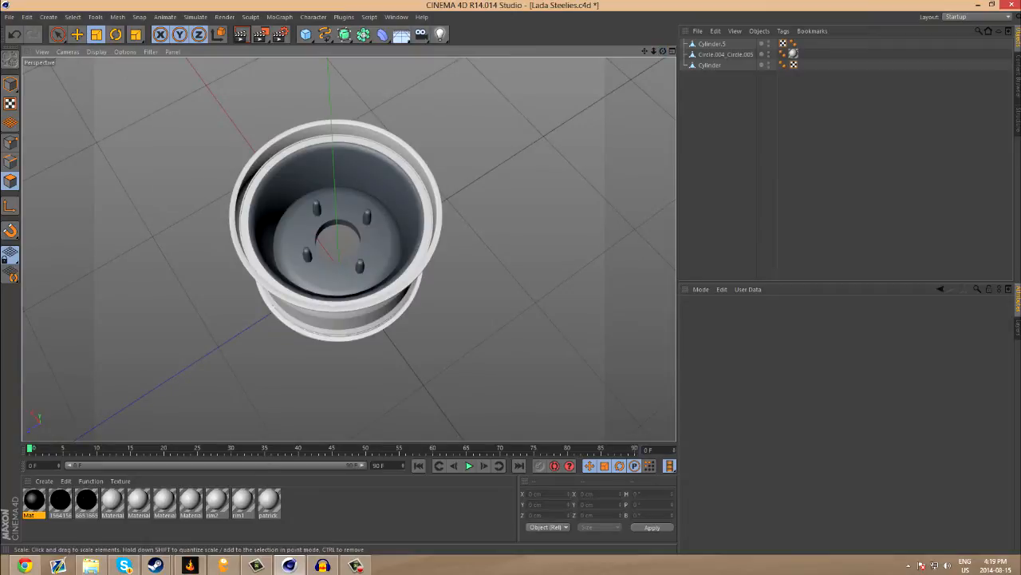
left_click_drag(664, 51, 677, 175)
Step: Create a new project and show the Front view at full size
left_click(8, 16)
left_click(24, 32)
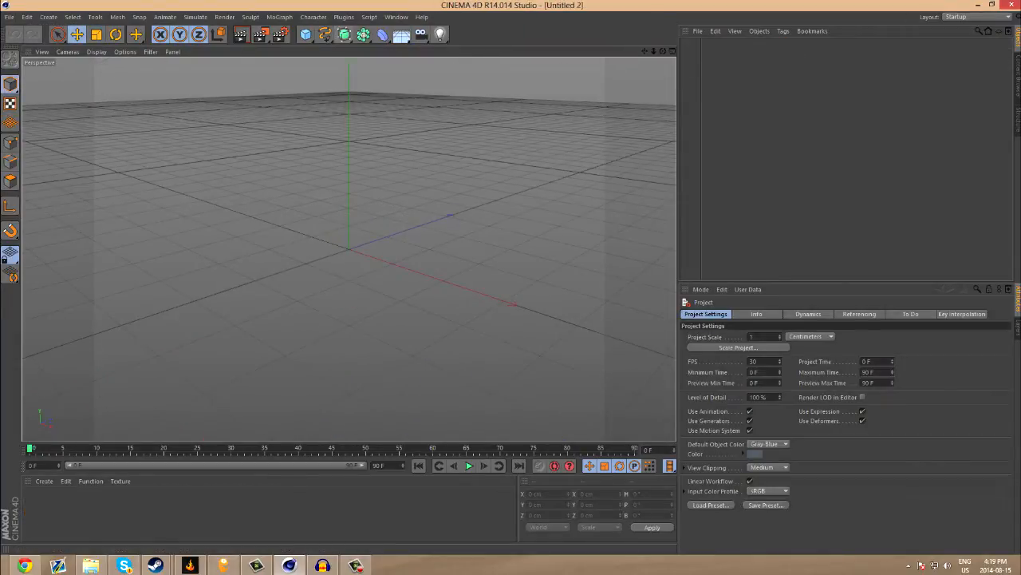
key("F5")
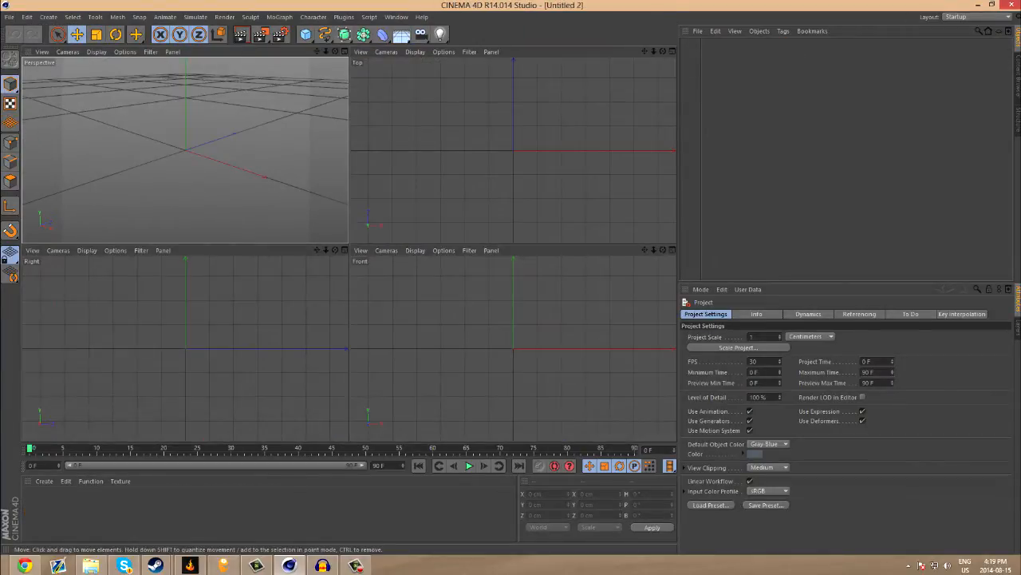
key("F4")
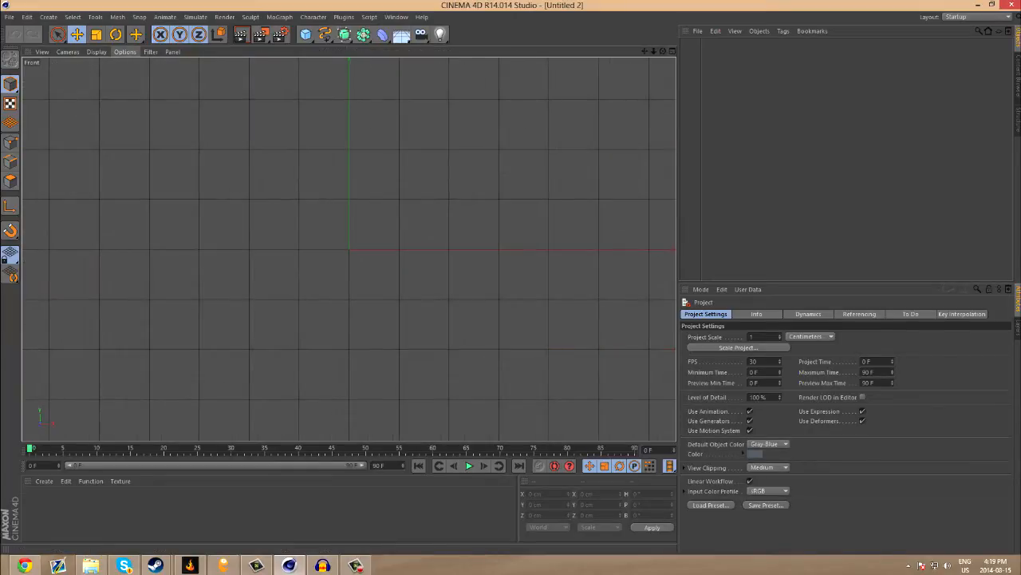
Step: Load IMG_3231.jpg from the SSR Professor SP1 Reference folder under MagfedLove, Models, Wheels as the Front view's background image
left_click(126, 51)
left_click(141, 254)
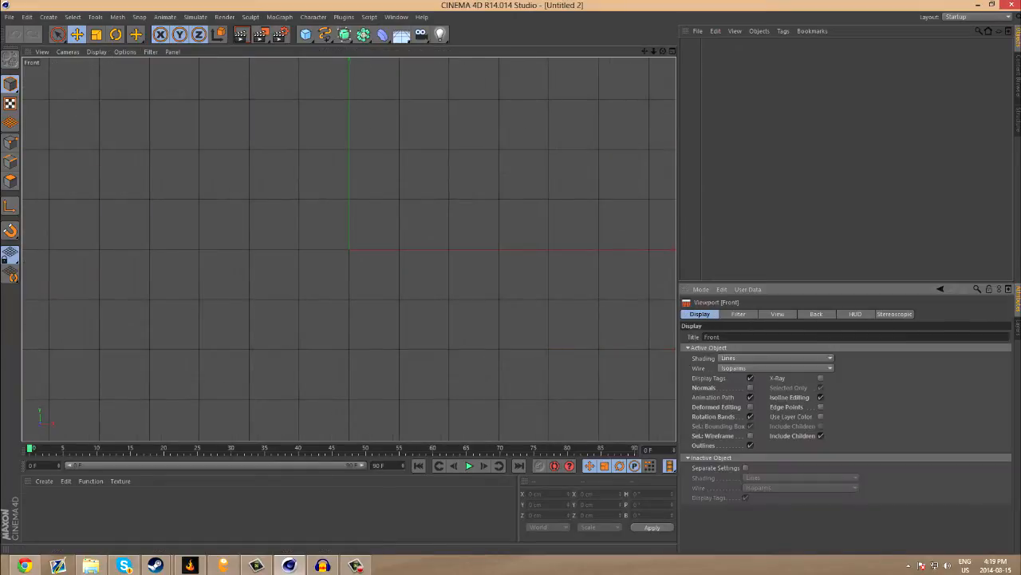
left_click(817, 313)
left_click(1002, 346)
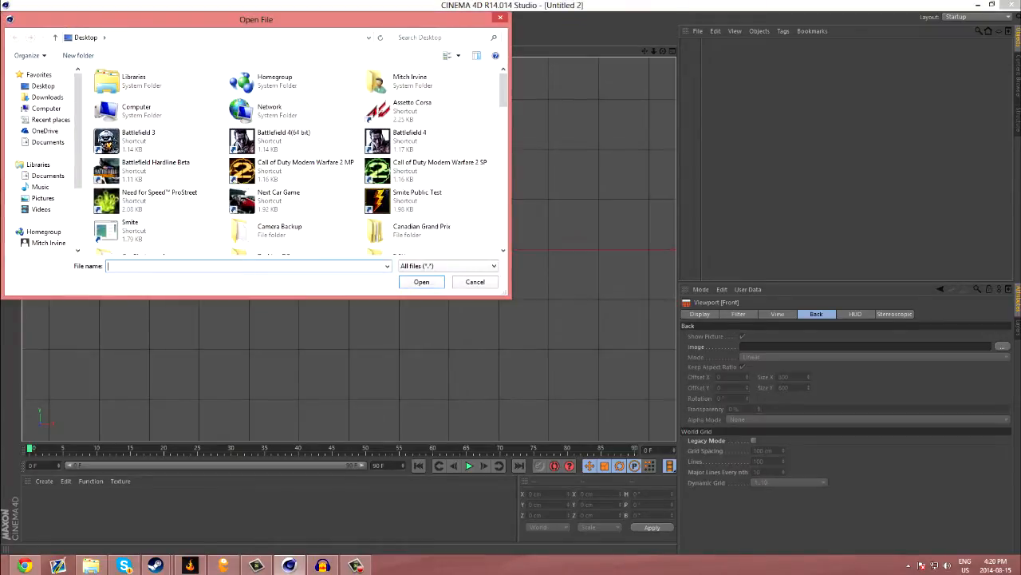
scroll(383, 226, "down", 1)
scroll(296, 209, "down", 3)
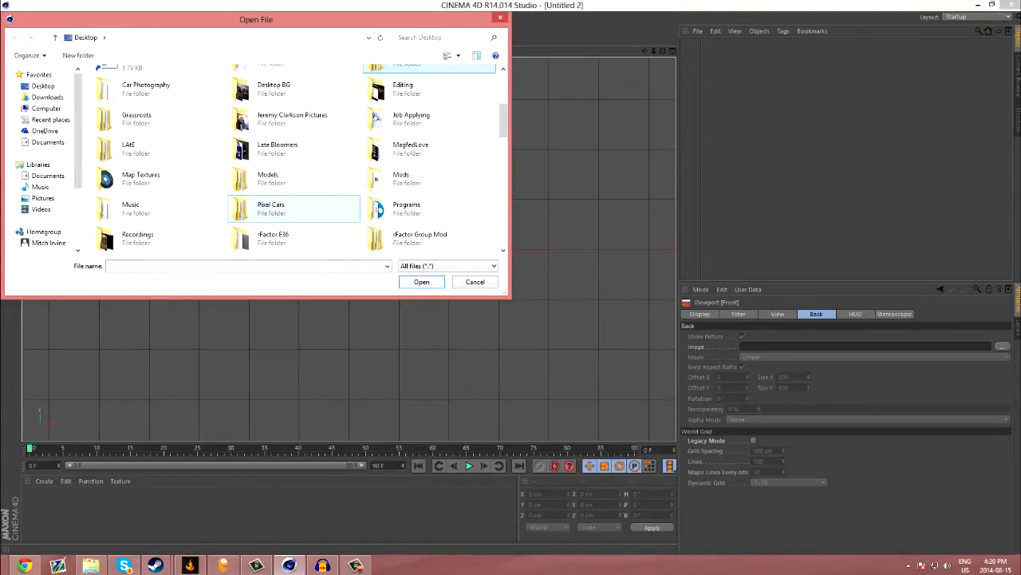
double_click(411, 148)
double_click(410, 98)
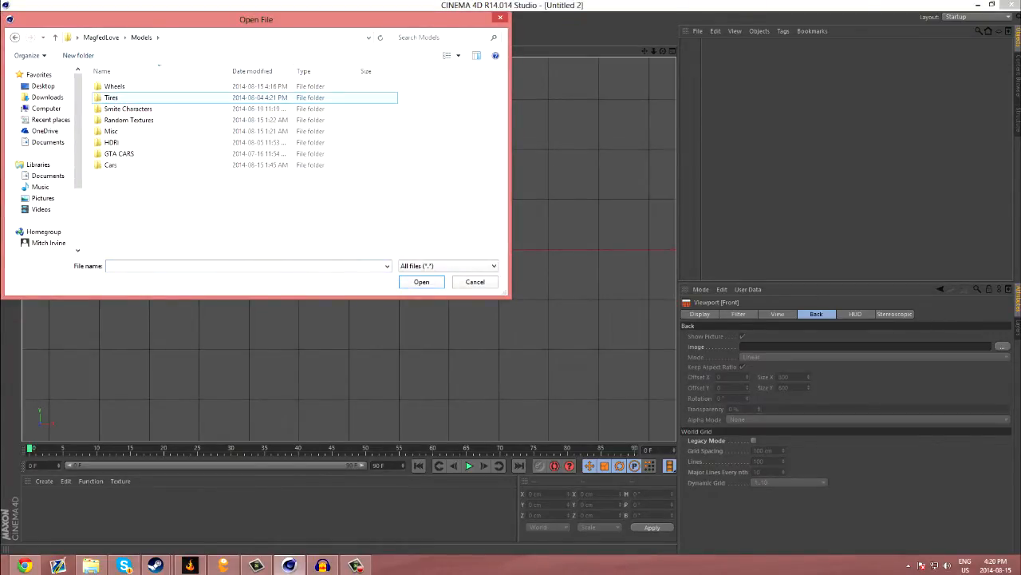
double_click(120, 85)
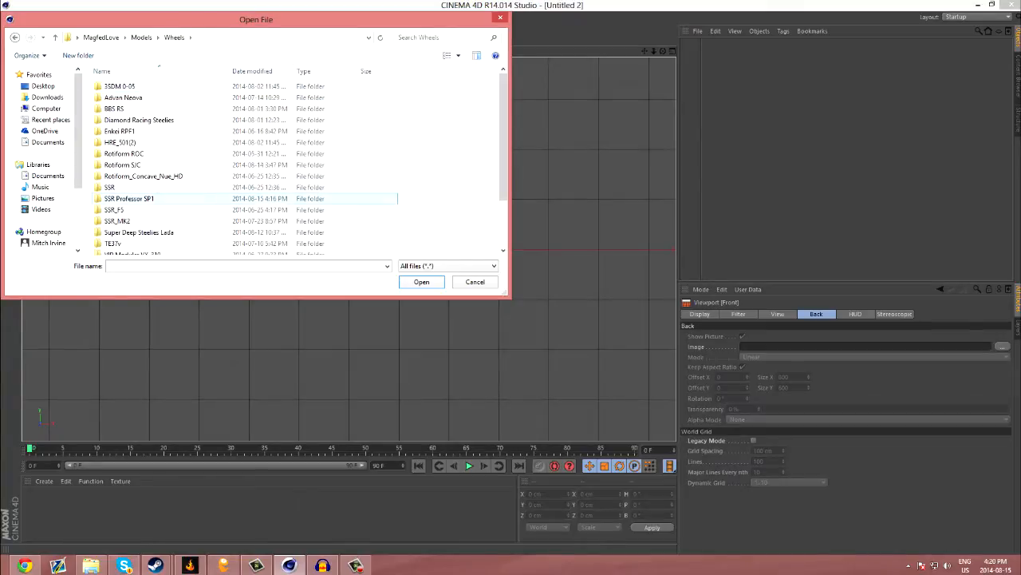
double_click(128, 197)
double_click(120, 85)
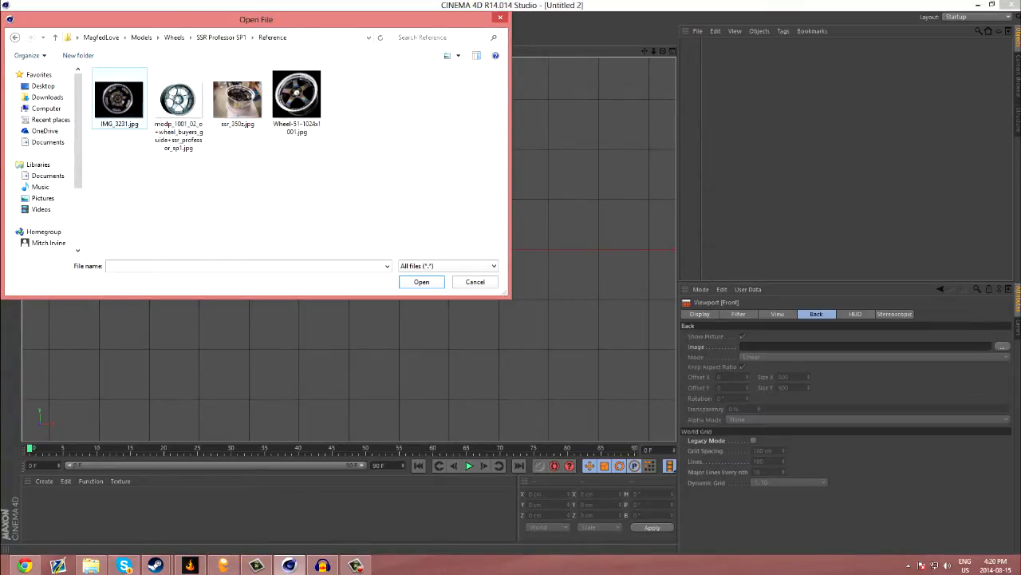
double_click(119, 100)
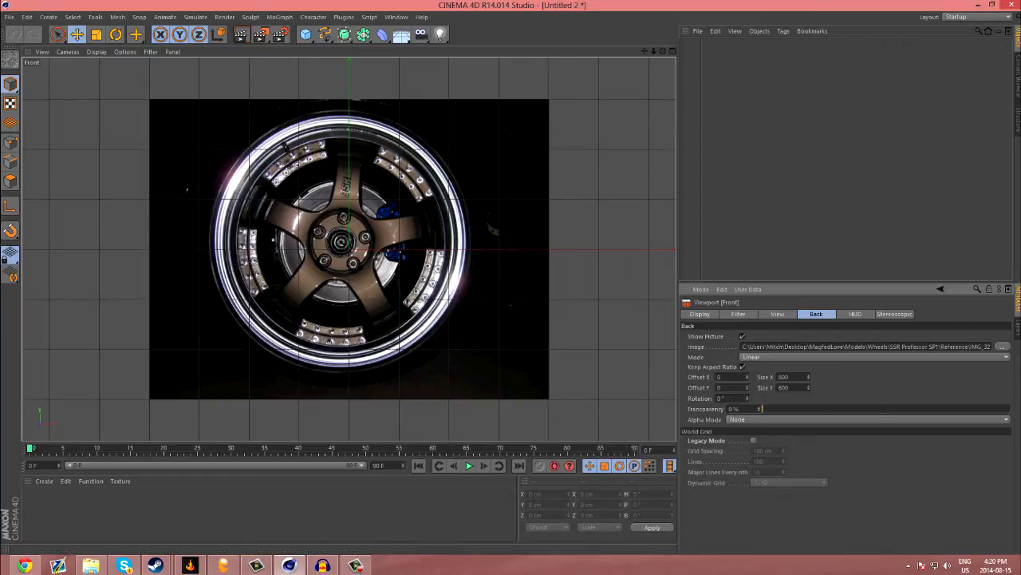
Step: Rotate the background image to 66° and set its X offset to -8 to center the wheel horizontally
left_click_drag(747, 398, 747, 345)
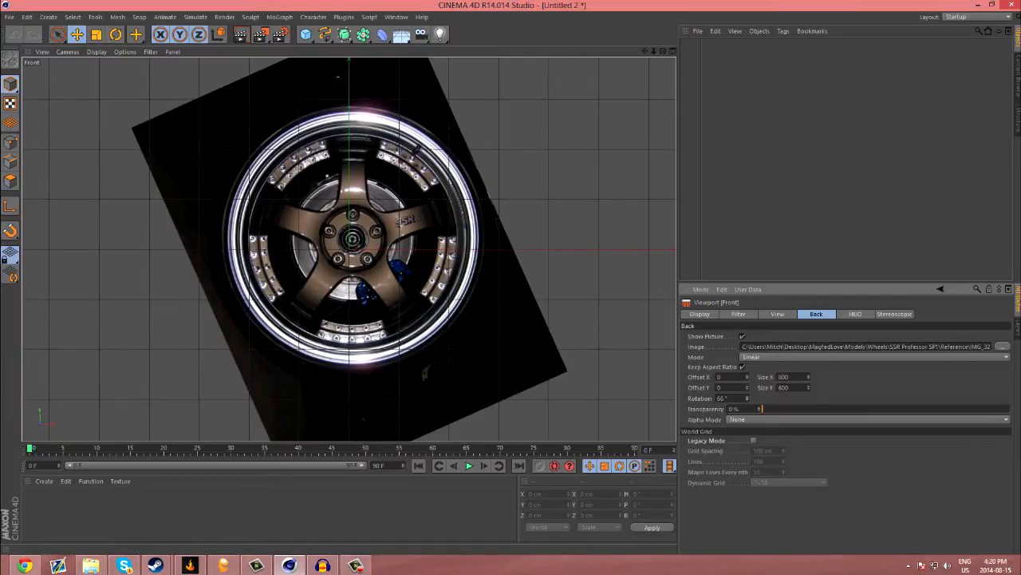
left_click_drag(747, 378, 747, 384)
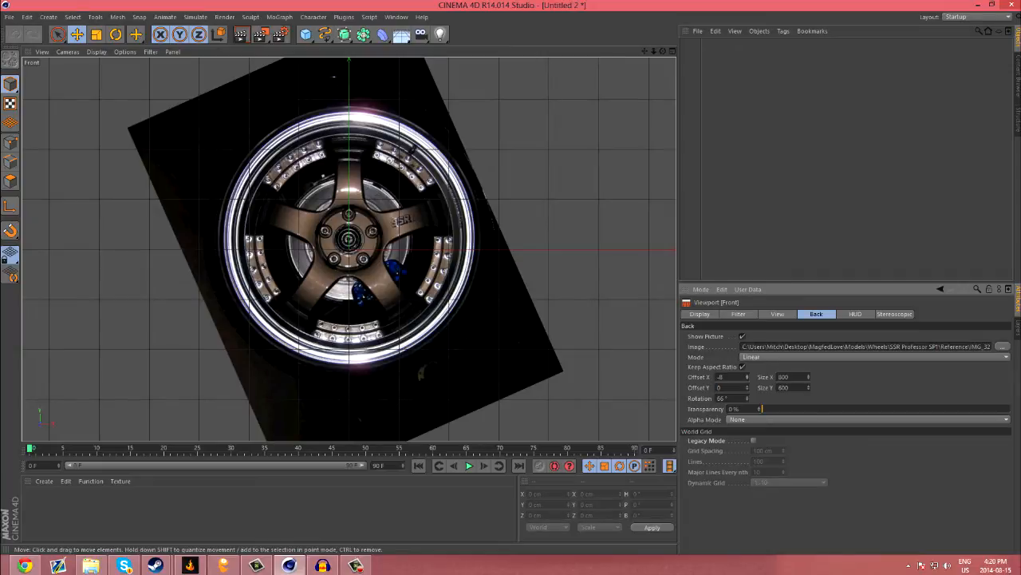
Step: View the ssr_350z.jpg reference photo from the Reference folder in File Explorer, and return to Cinema 4D
left_click(91, 565)
right_click(477, 220)
mouse_move(503, 226)
left_click(660, 239)
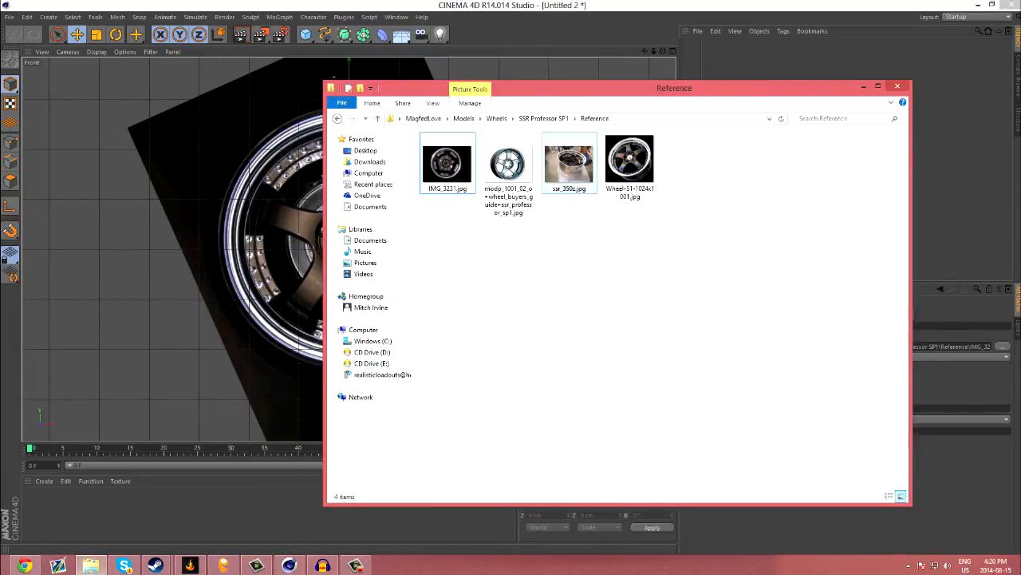
double_click(568, 164)
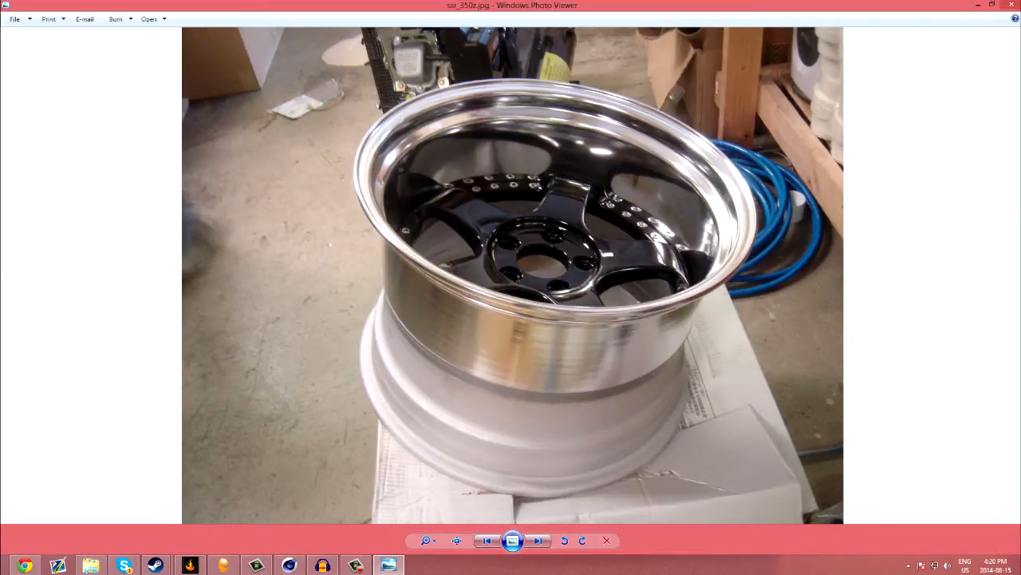
left_click(1012, 4)
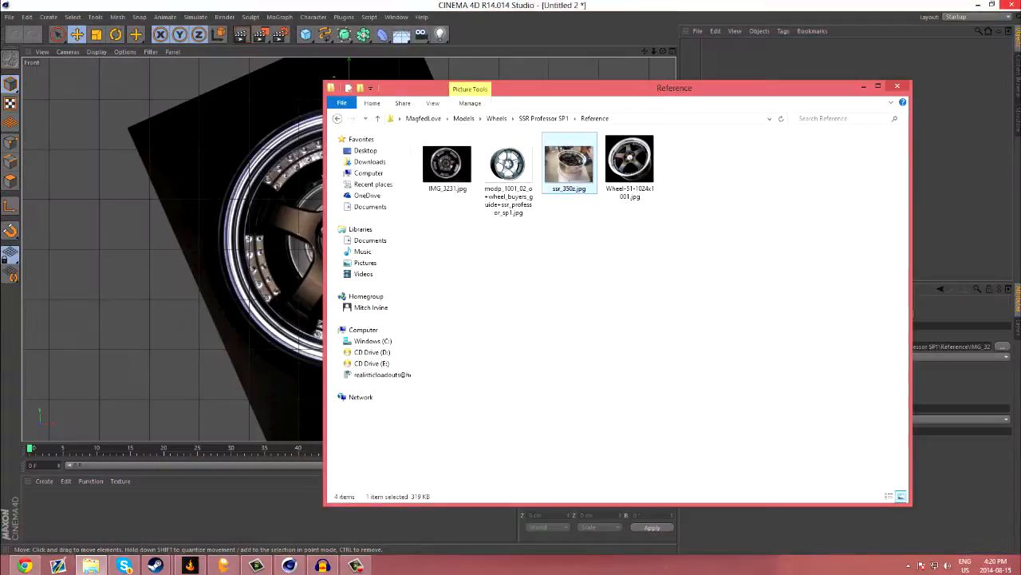
left_click(369, 16)
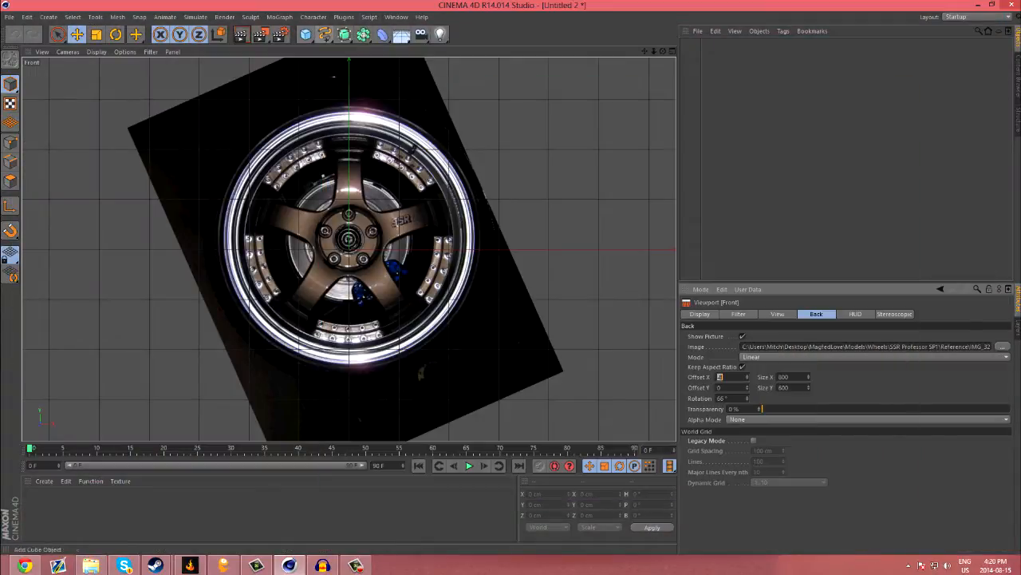
Step: Add a Plane object with 1 width segment and 1 height segment
left_click(305, 34)
left_click(401, 68)
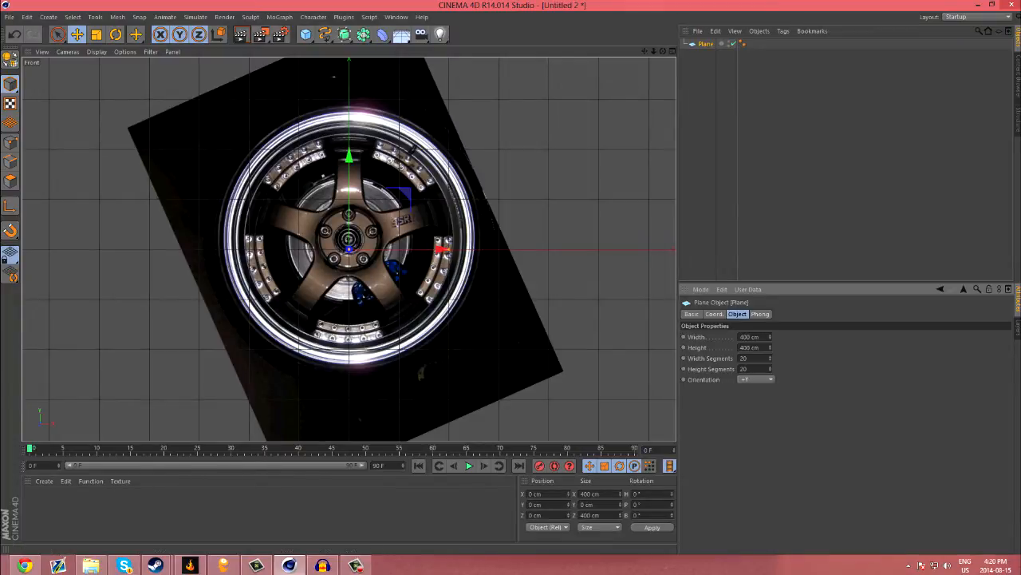
double_click(744, 358)
type("1")
double_click(744, 368)
type("1")
key("Return")
Step: Rotate the plane to a 90° pitch so it faces the Front view
left_click_drag(10, 230, 64, 281)
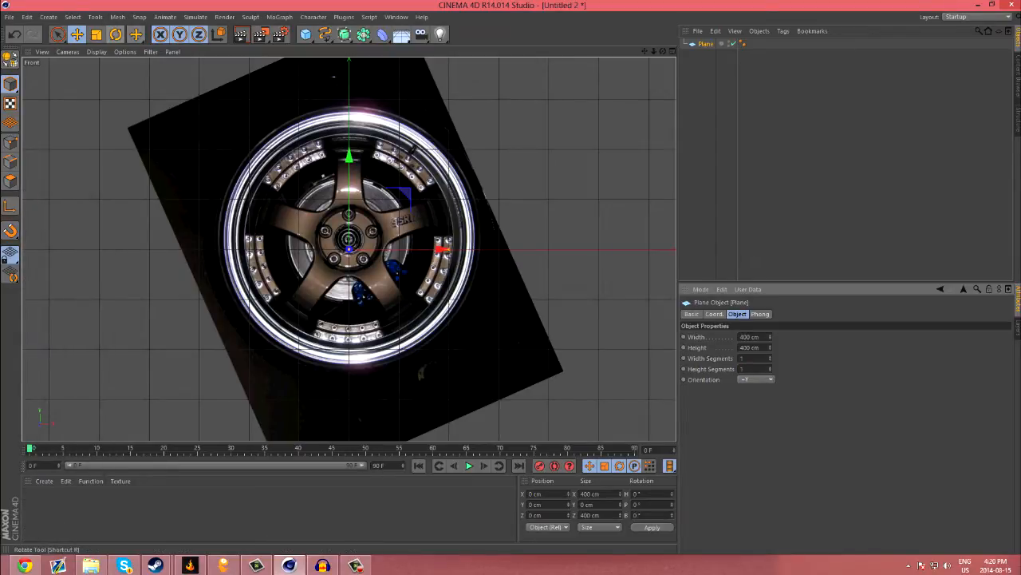
left_click(115, 34)
left_click_drag(349, 224, 349, 317)
left_click_drag(10, 230, 51, 282)
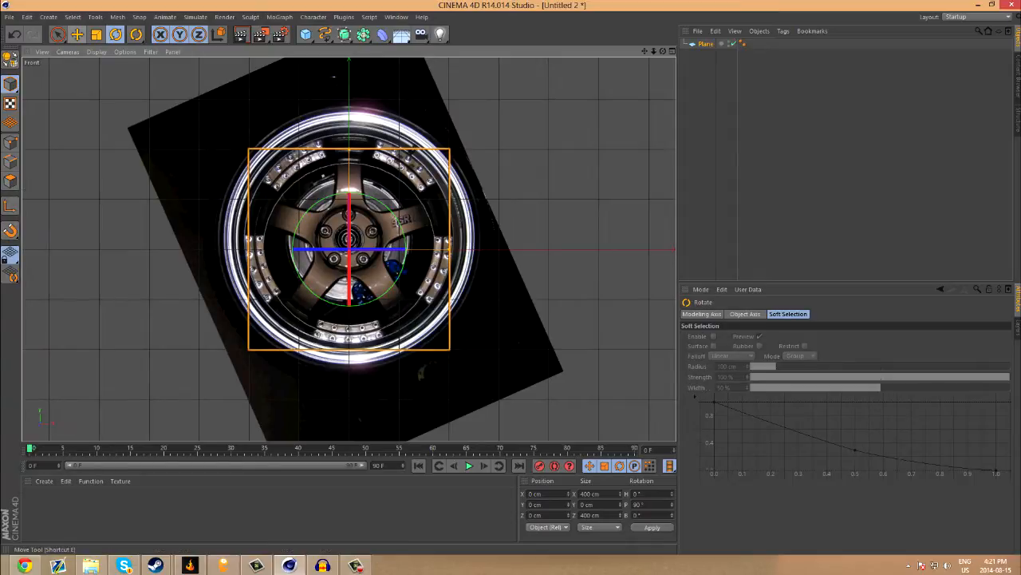
Step: Shrink the plane to about 20.3 by 18.2 cm and move it onto the upper spoke at about Y 114.9 cm
left_click(78, 35)
left_click_drag(450, 249, 355, 249)
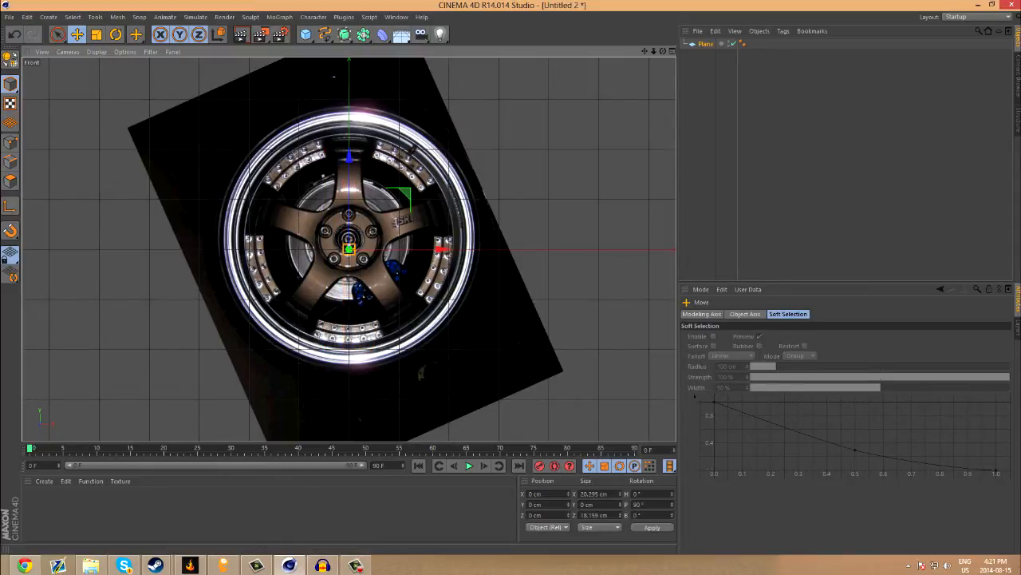
scroll(375, 209, "up", 5)
left_click_drag(316, 295, 316, 130)
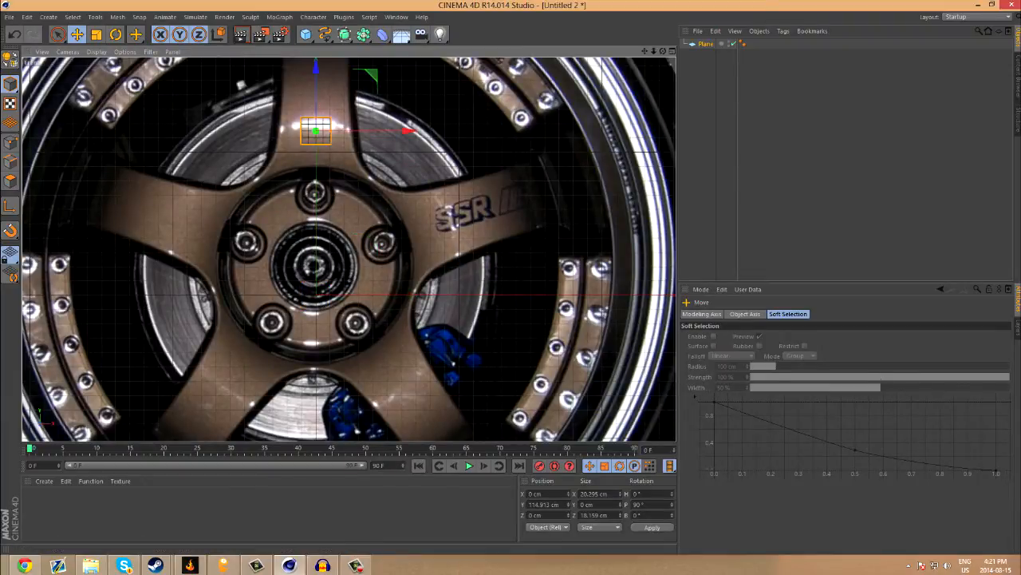
Step: Narrow the plane to about 7.8 cm with one edge on the spoke's centerline, and raise it to about Y 159.5 cm
scroll(381, 257, "up", 6)
scroll(380, 257, "up", 2)
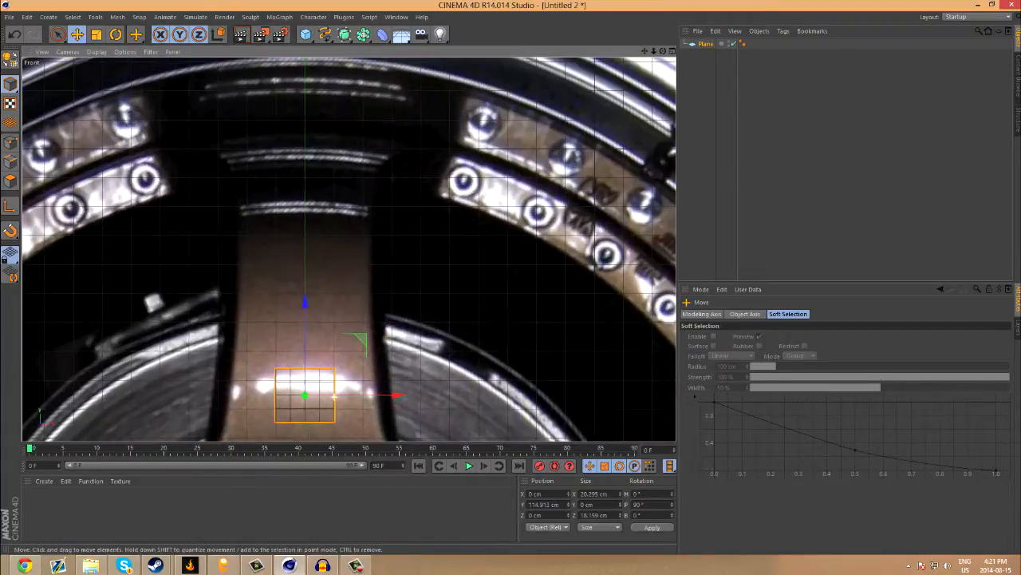
scroll(349, 247, "up", 3)
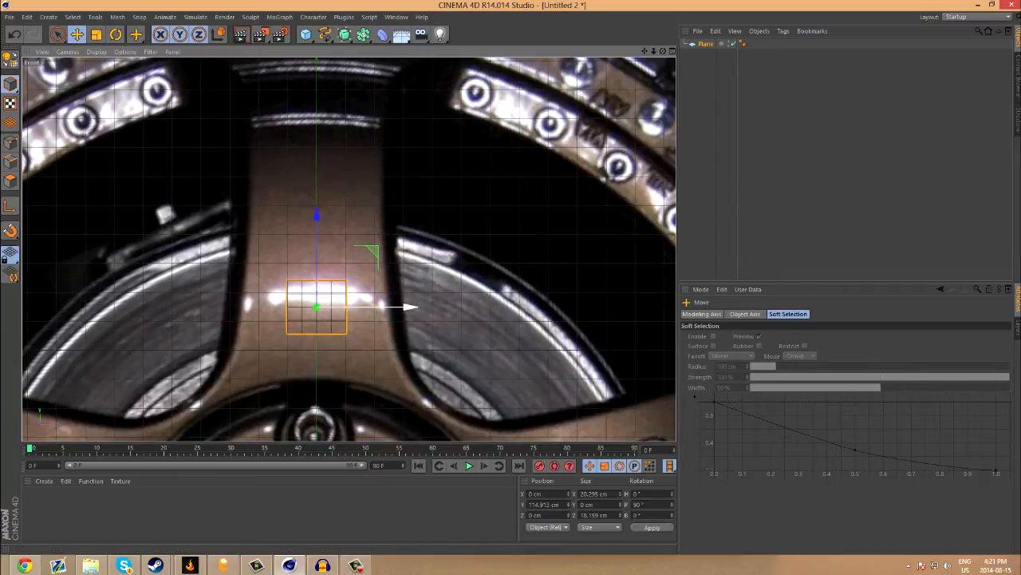
left_click_drag(347, 306, 380, 306)
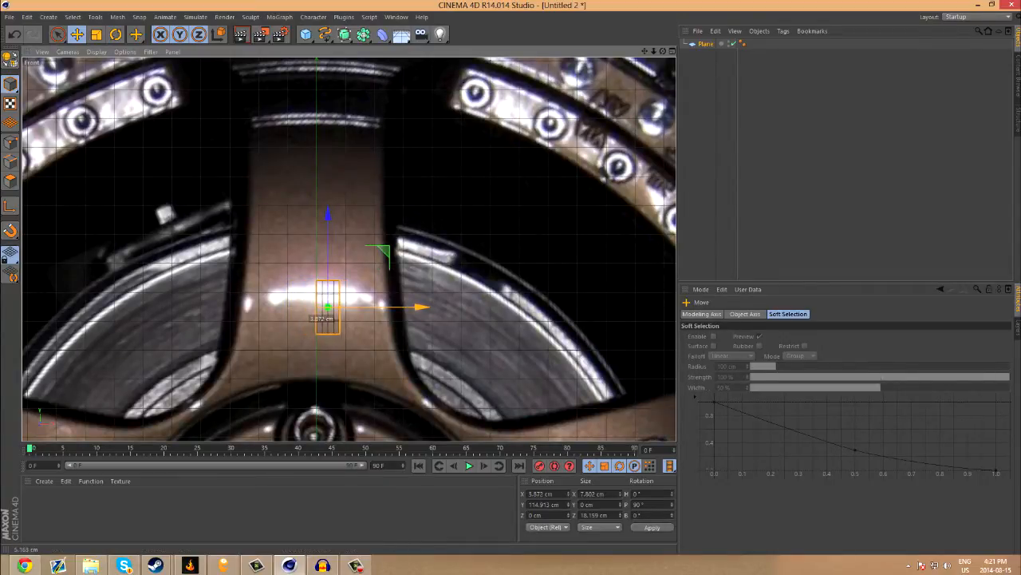
left_click_drag(328, 239, 328, 110)
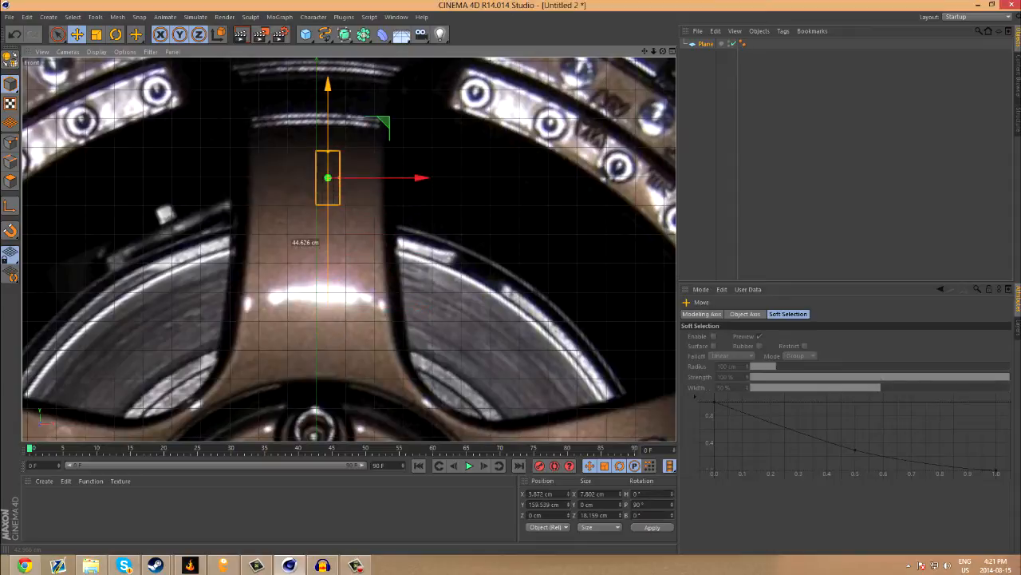
Step: Make the plane editable and move it up to the outer end of the spoke at about Y 196.2 cm
left_click_drag(645, 51, 629, 94)
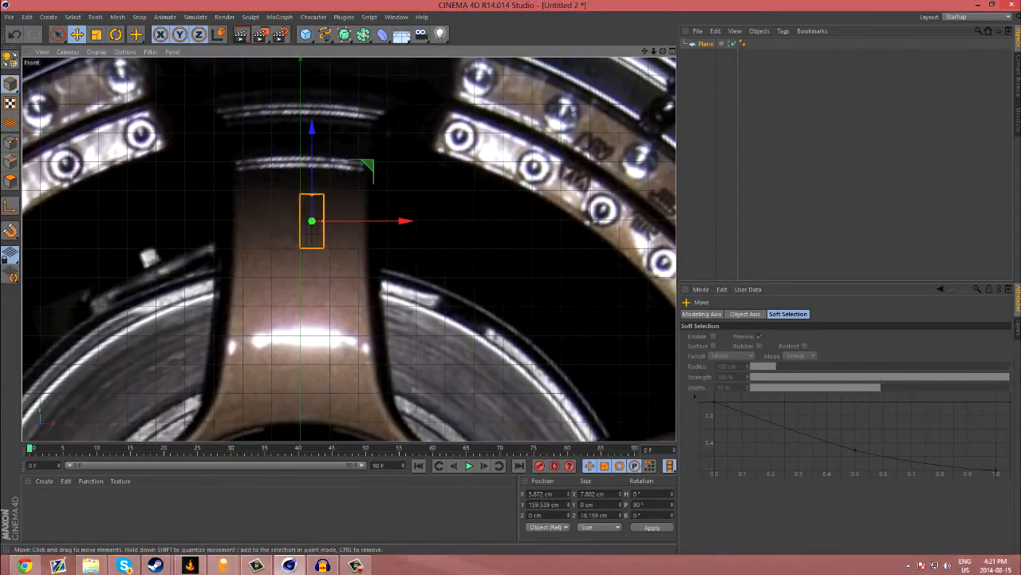
scroll(349, 307, "down", 5)
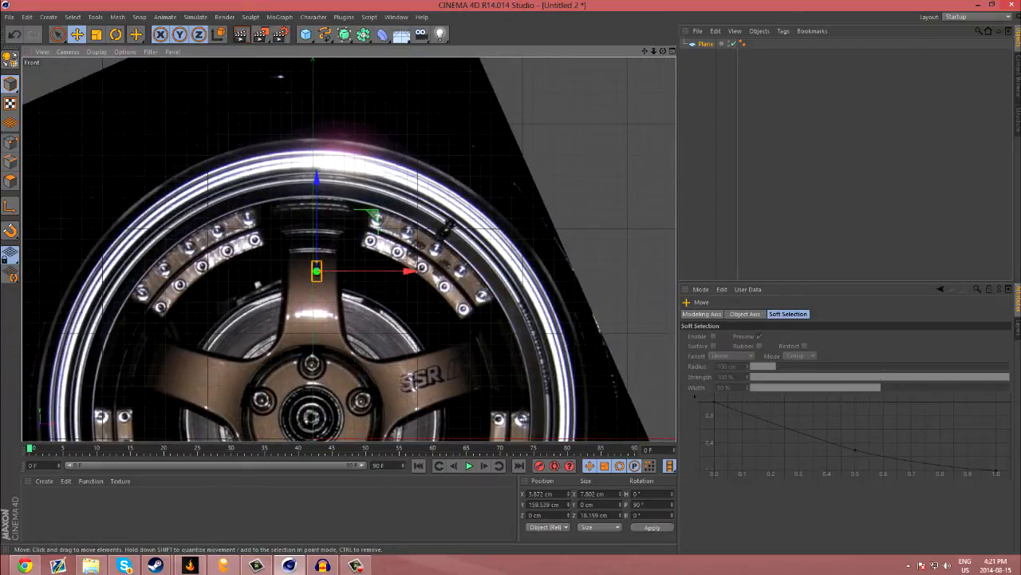
scroll(349, 307, "up", 6)
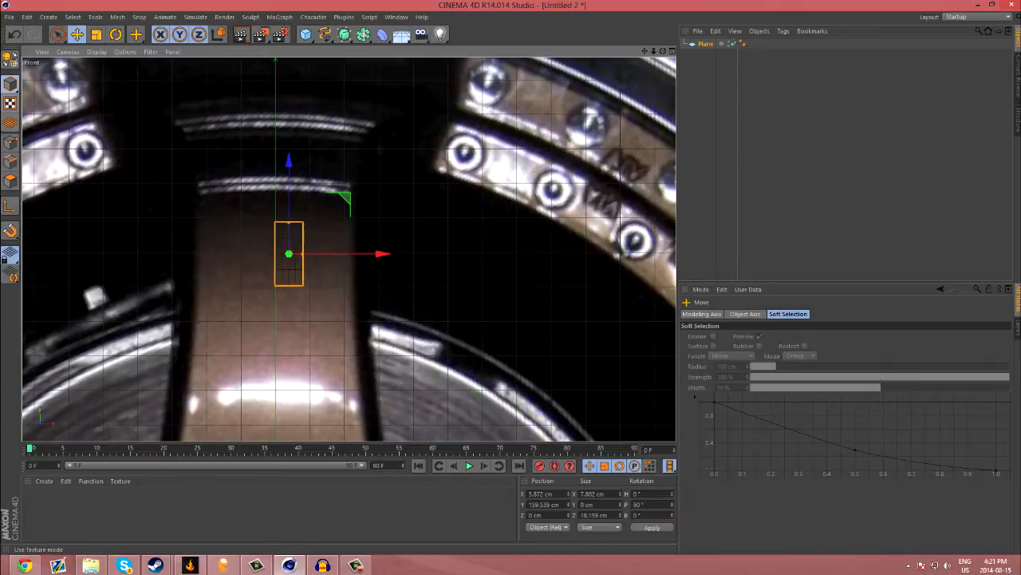
left_click(11, 59)
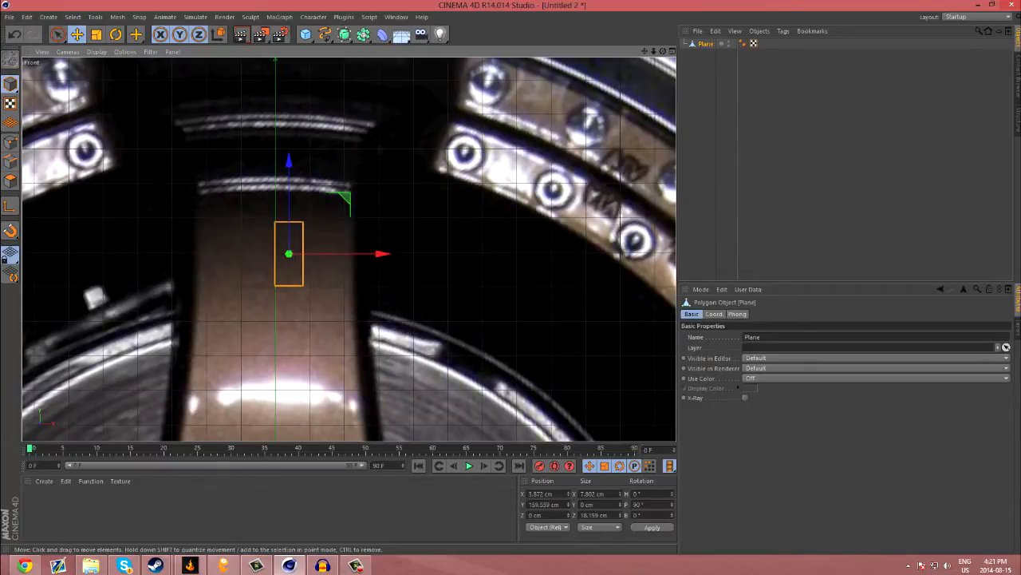
left_click_drag(289, 254, 289, 79)
key("ctrl+z")
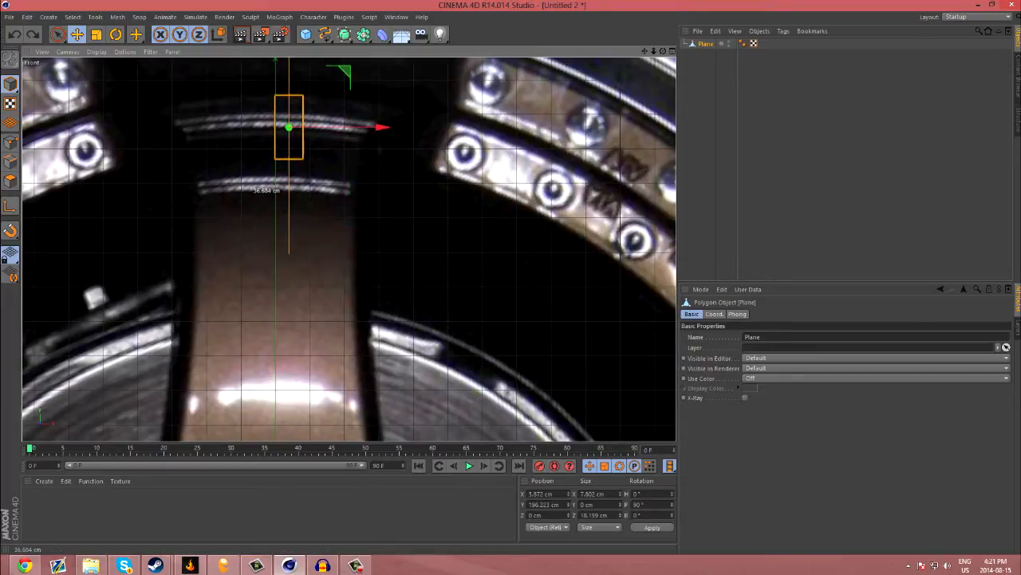
Step: Extrude the plane's lower edge repeatedly down the spoke to the hub ring at about Z -106.3 cm
left_click(11, 162)
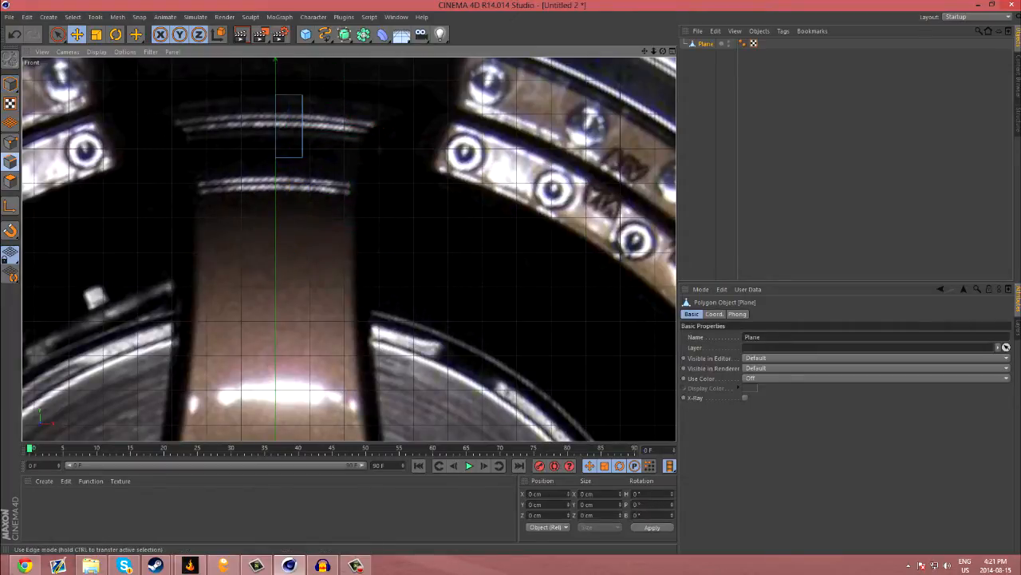
left_click_drag(288, 80, 289, 154, "ctrl")
left_click_drag(289, 232, 289, 377, "ctrl")
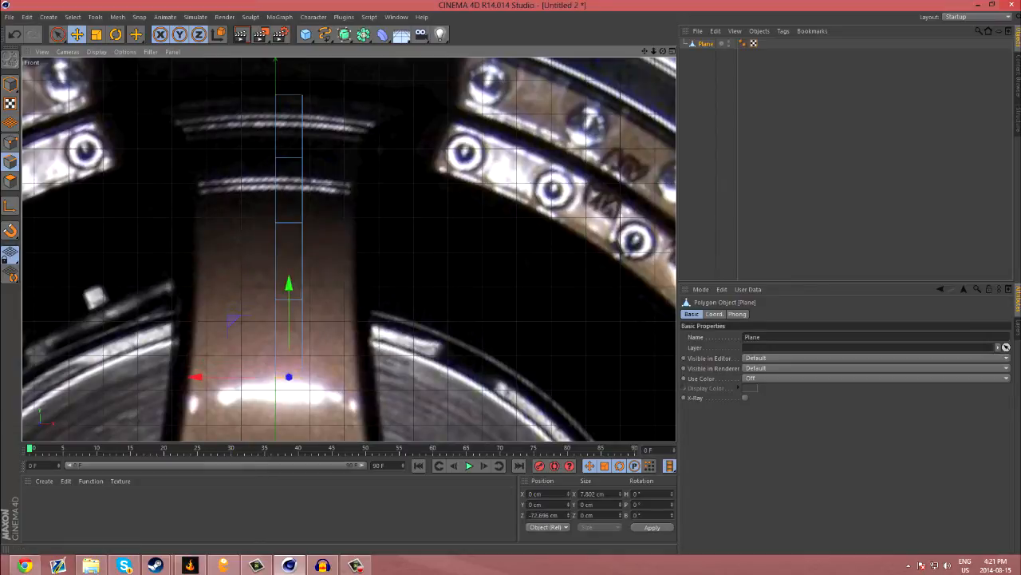
middle_click_drag(348, 248, 374, 77, "alt")
left_click_drag(315, 136, 315, 186, "ctrl")
left_click_drag(321, 230, 321, 241, "ctrl")
left_click_drag(316, 280, 315, 312, "ctrl")
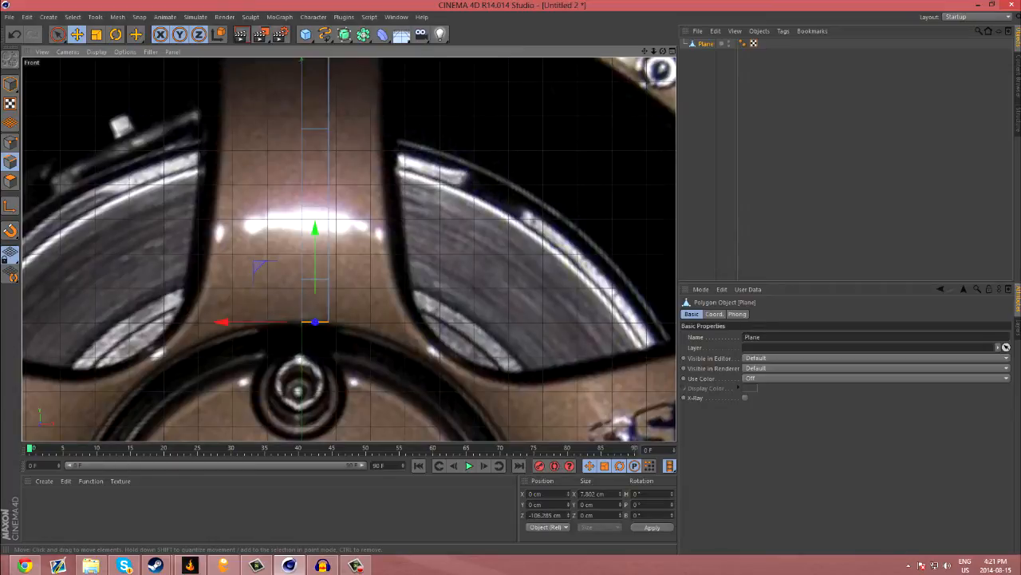
Step: Select all outer side edges of the strip and extrude them about 9 cm outward to X 12.9 cm
middle_click_drag(335, 239, 314, 248, "alt")
left_click(307, 308)
left_click(308, 257, "shift")
left_click(308, 174, "shift")
left_click(307, 100, "shift")
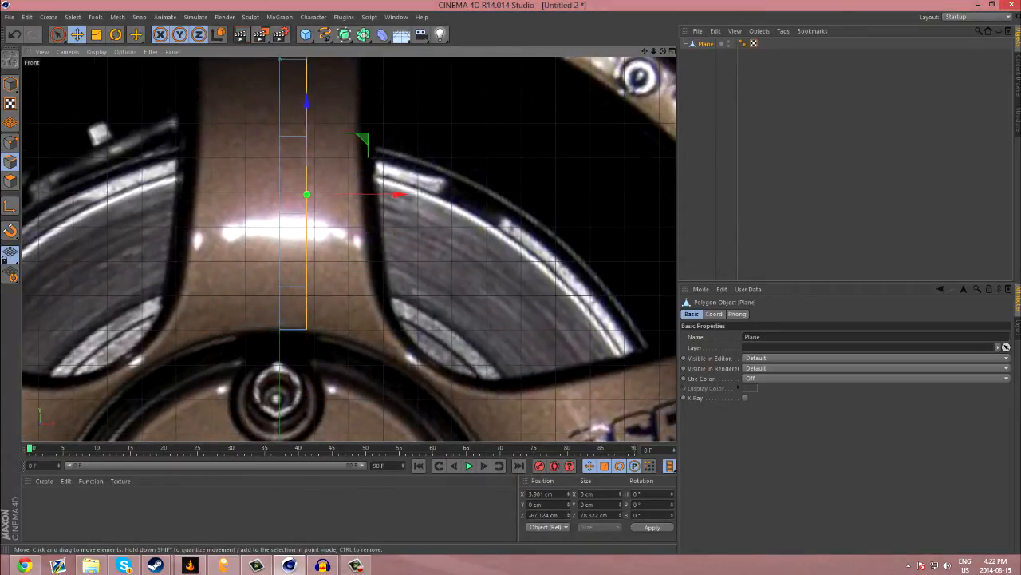
middle_click_drag(351, 105, 334, 323, "alt")
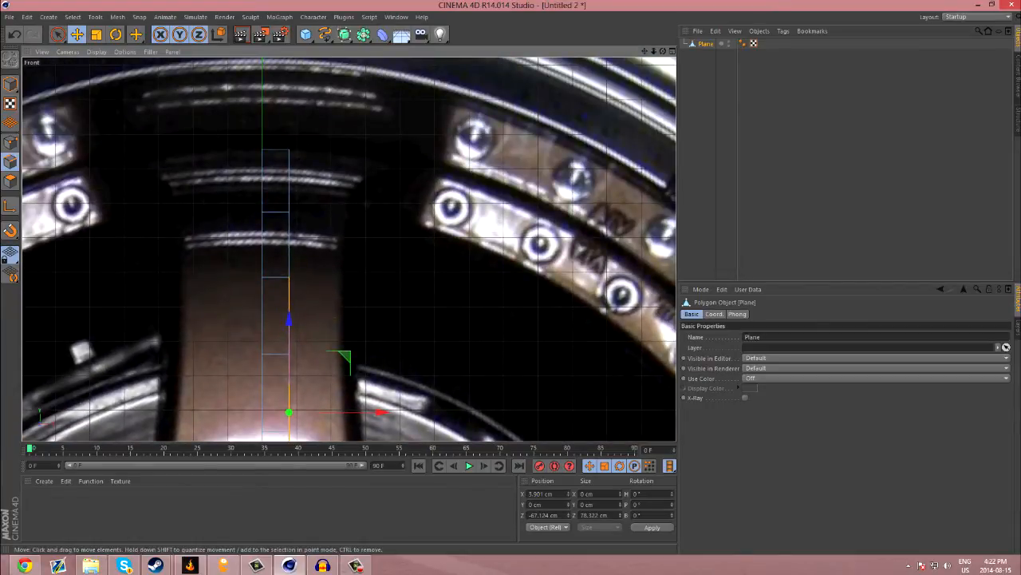
left_click_drag(289, 287, 289, 256)
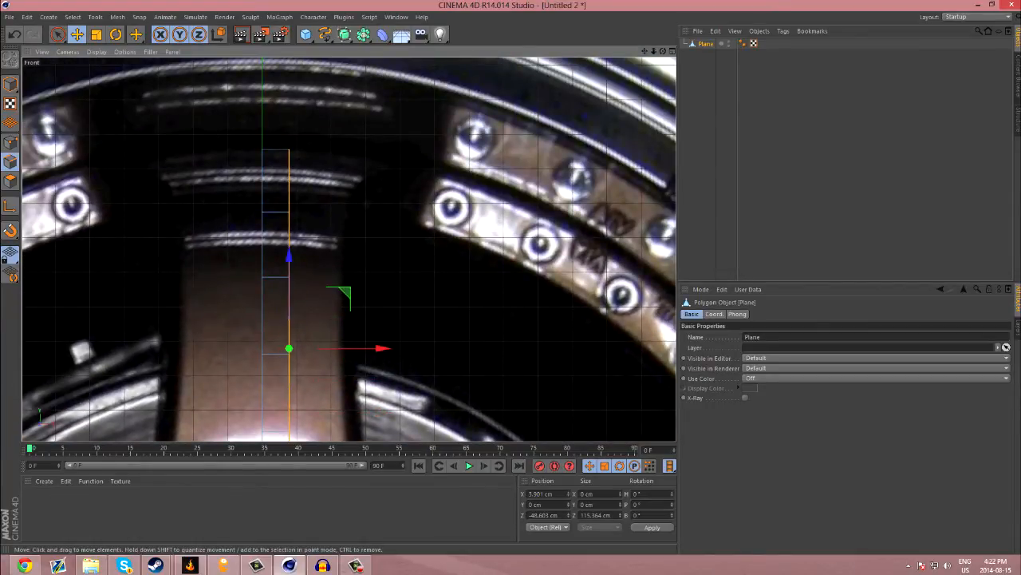
middle_click_drag(319, 319, 298, 182, "alt")
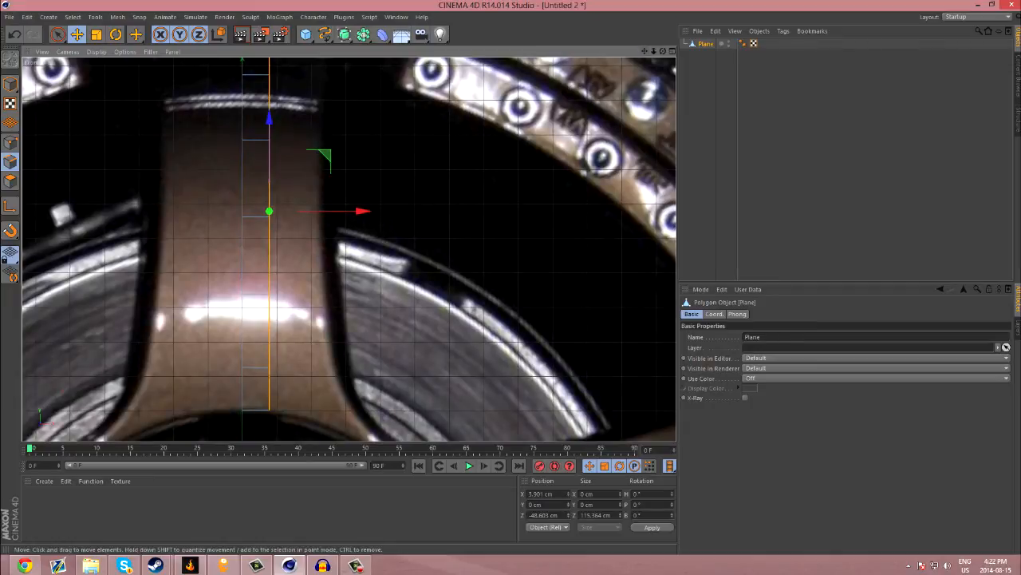
left_click_drag(344, 210, 374, 210)
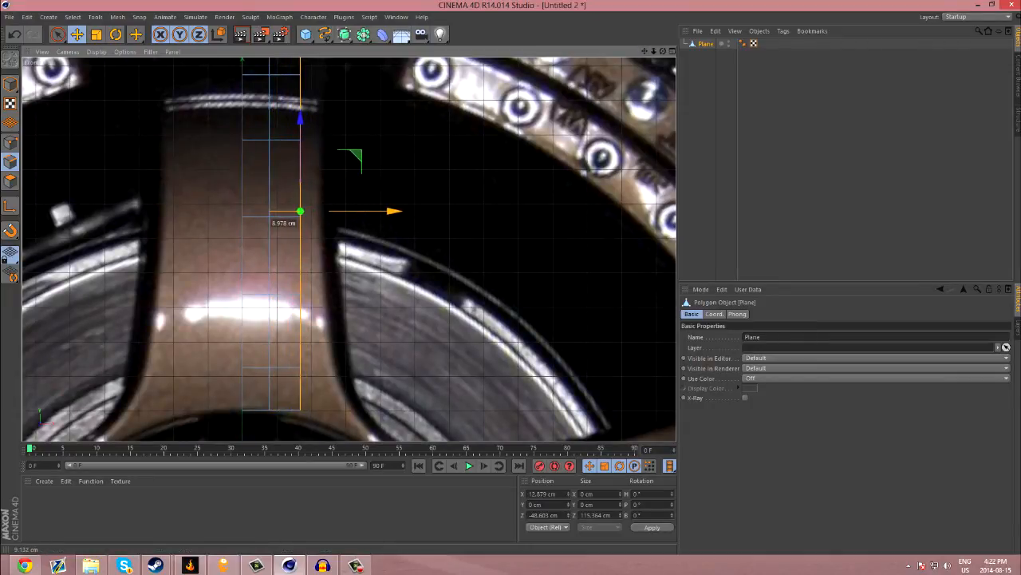
Step: Lower the new column's end points to follow the reference curves, the hub-side one to about Z -108.4 cm and the outer-end one to about 8.5 cm
scroll(304, 423, "up", 6)
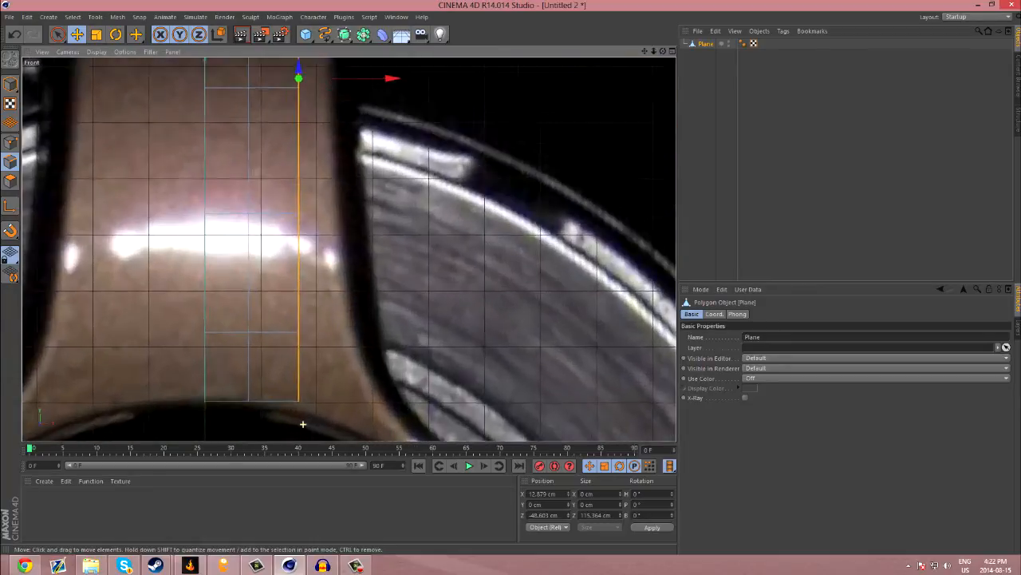
left_click(11, 142)
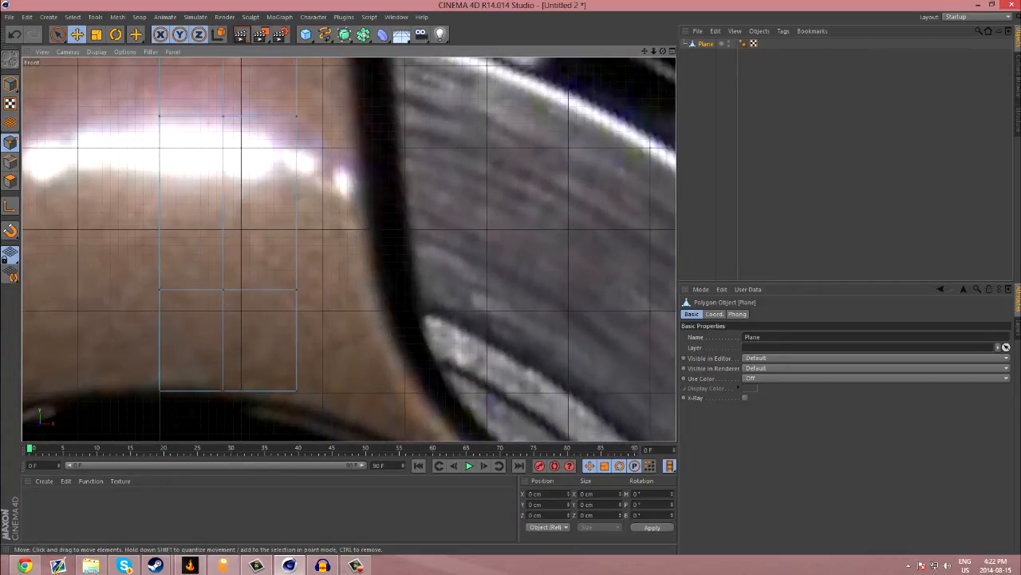
left_click_drag(296, 302, 296, 316)
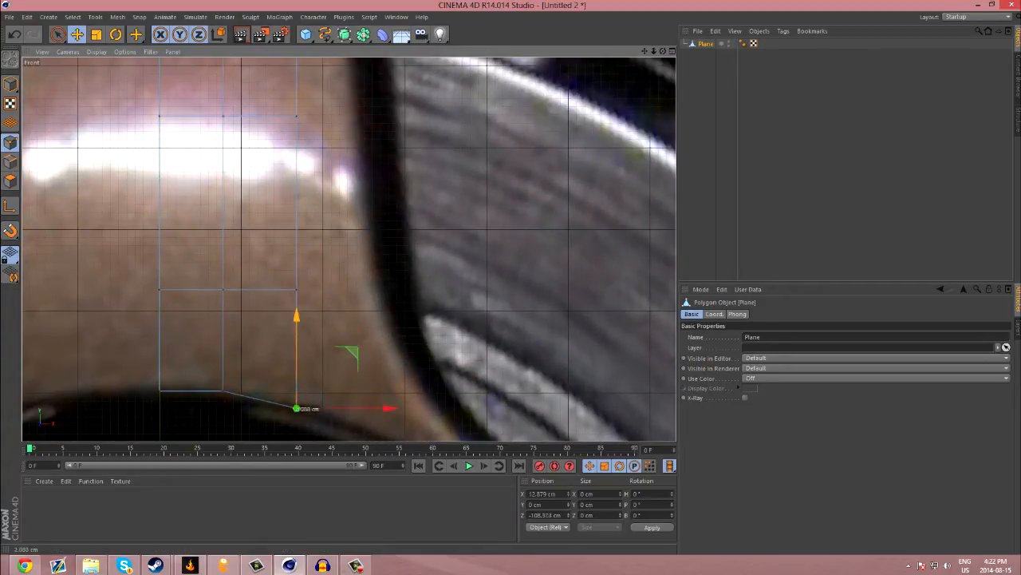
scroll(349, 249, "up", 2)
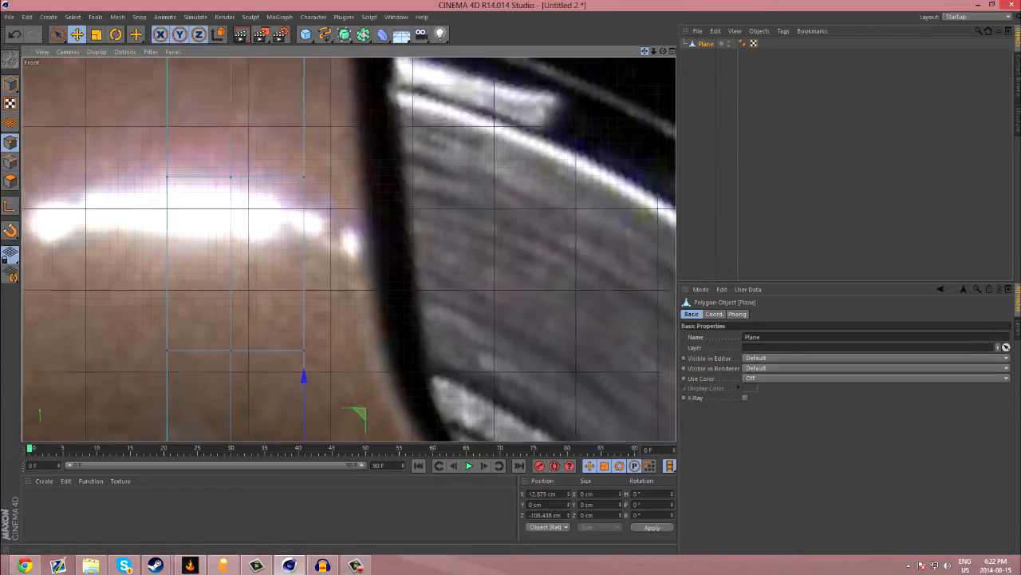
scroll(349, 249, "down", 3)
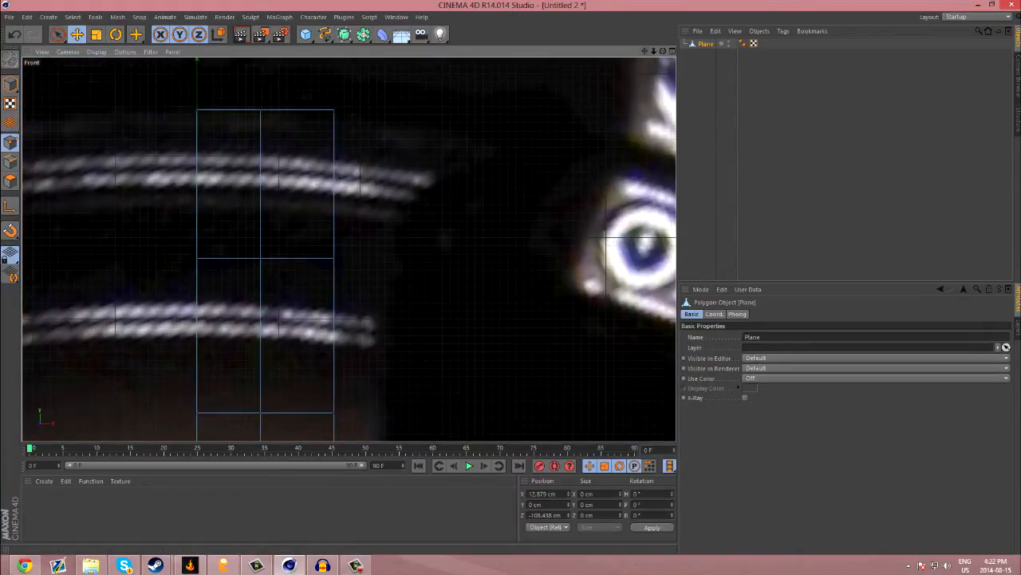
left_click(334, 109)
left_click_drag(334, 109, 334, 115)
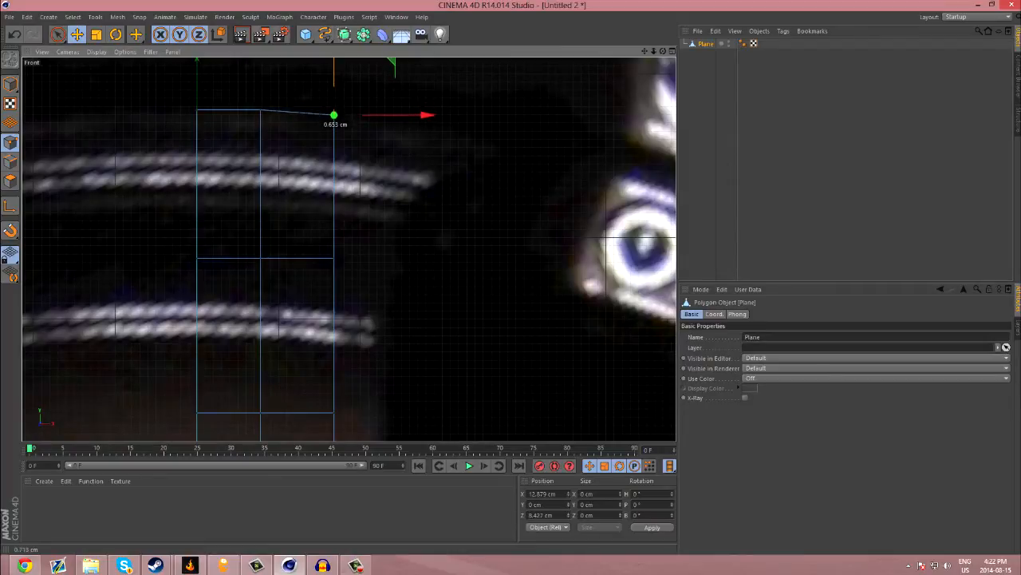
Step: Extrude the strip's outer side edges about 7 cm outward to the spoke's side at X 19.9 cm
scroll(319, 164, "down", 10)
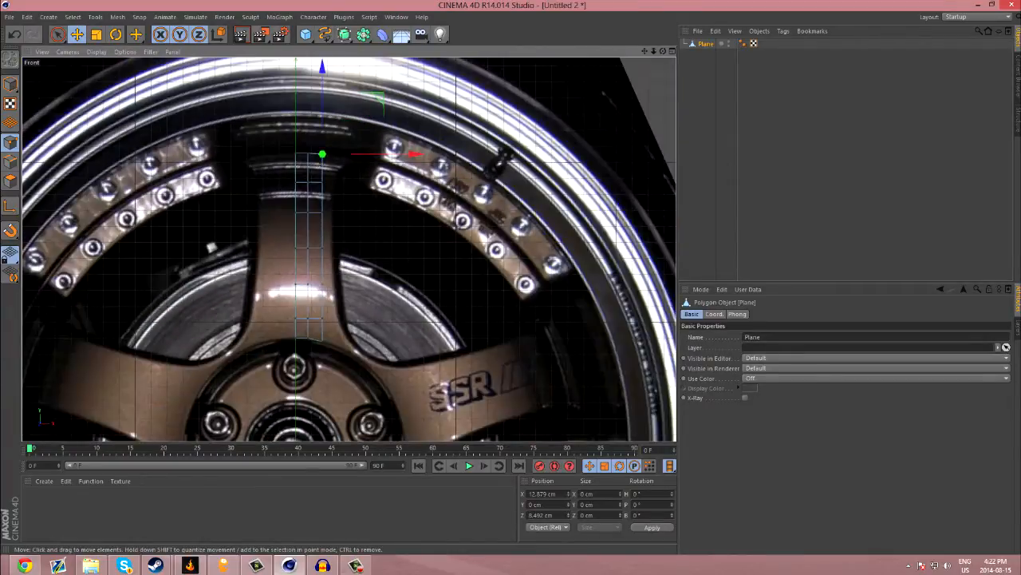
left_click(11, 161)
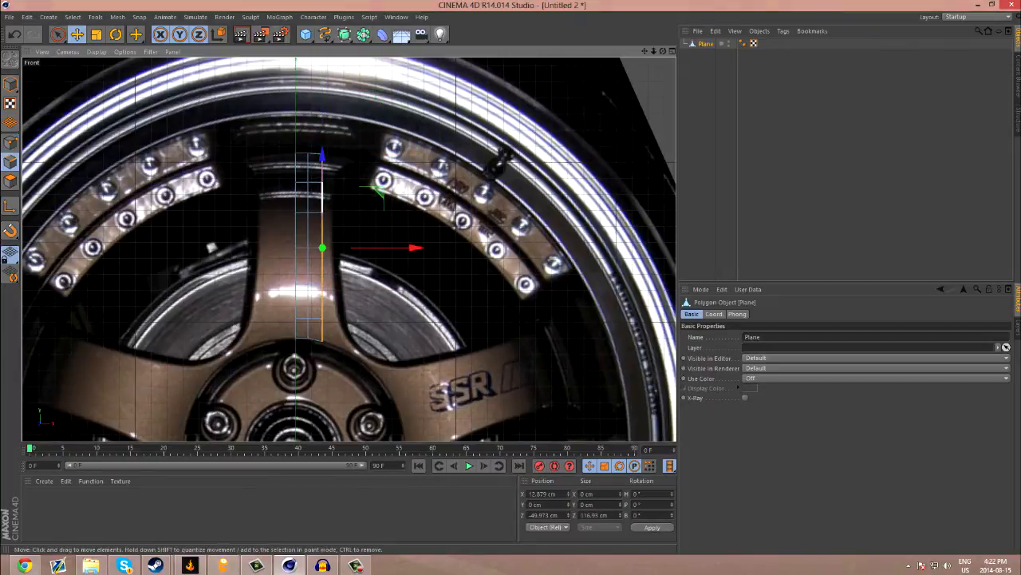
left_click_drag(322, 248, 335, 249)
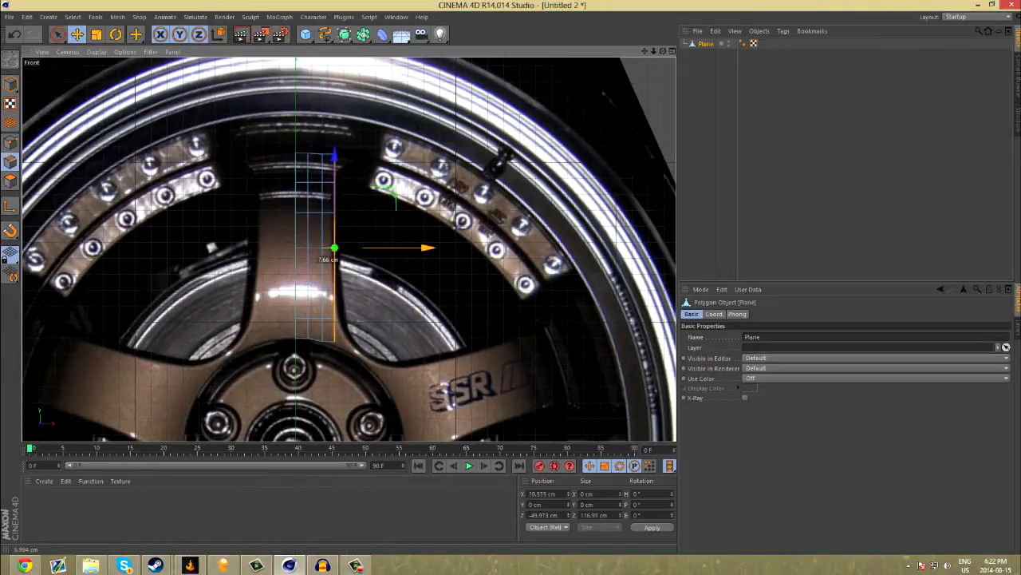
left_click_drag(335, 248, 334, 248)
Step: Lower the outermost column's end points onto the reference curves, the hub-side one to Z -110.5 cm and the outer-end one to about 7.7 cm
scroll(342, 375, "up", 5)
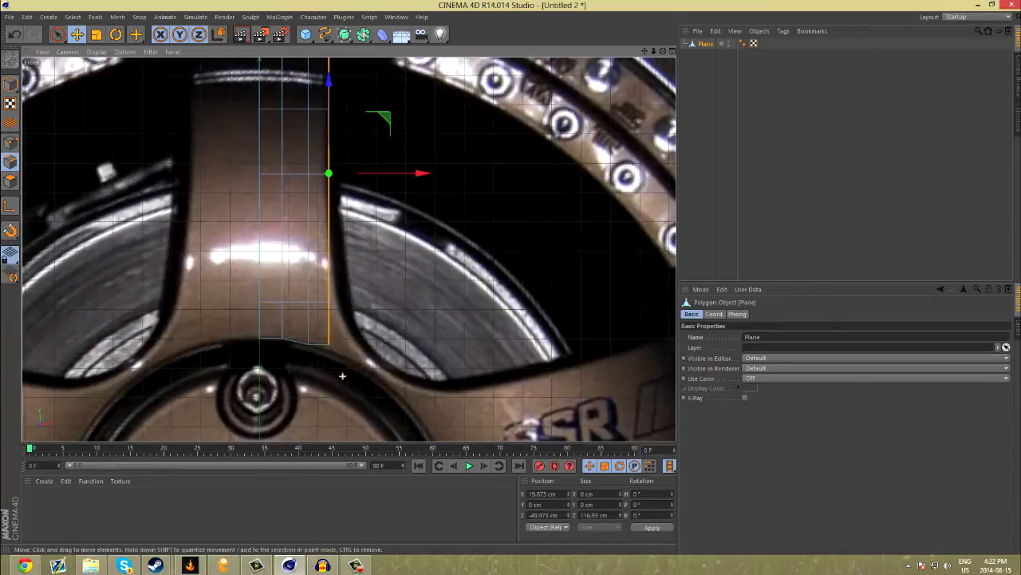
scroll(343, 375, "up", 6)
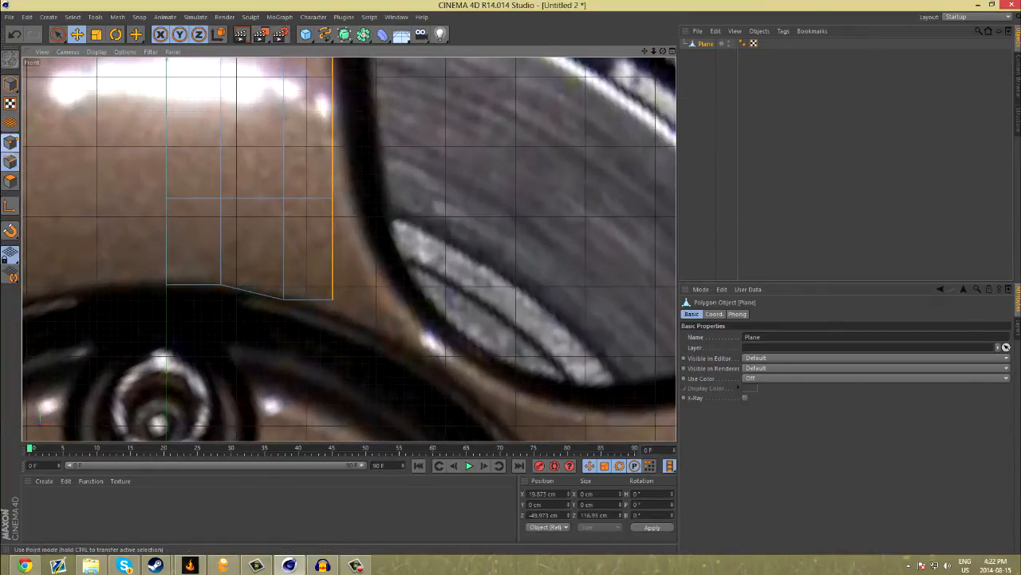
left_click(10, 142)
left_click(332, 299)
left_click_drag(332, 299, 332, 307)
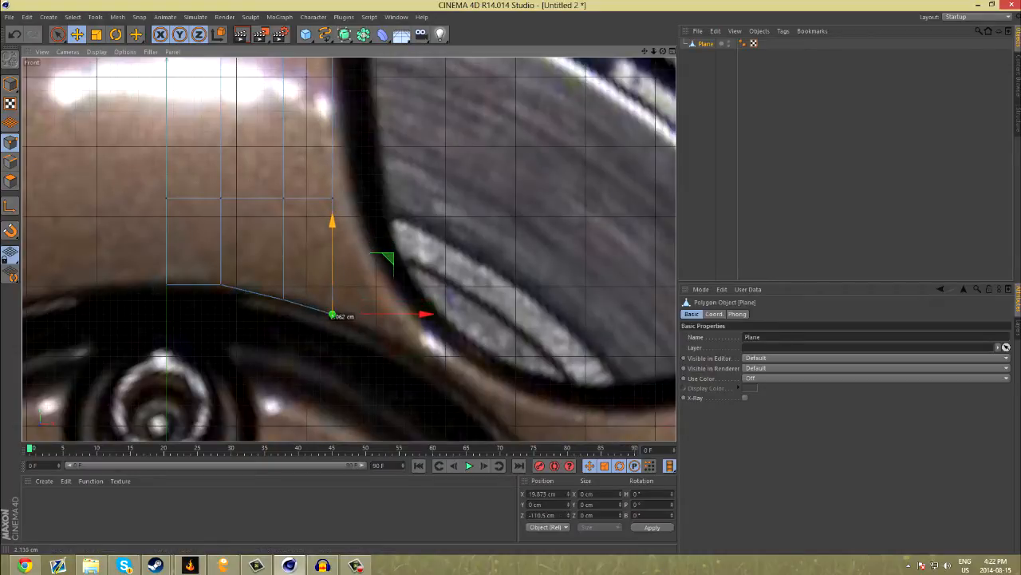
scroll(336, 231, "down", 8)
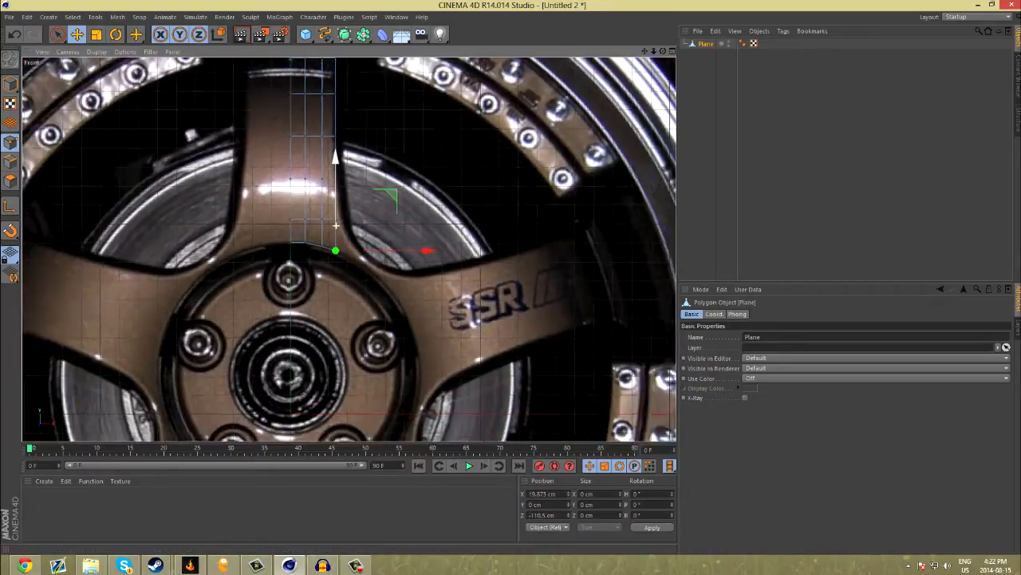
scroll(302, 218, "up", 3)
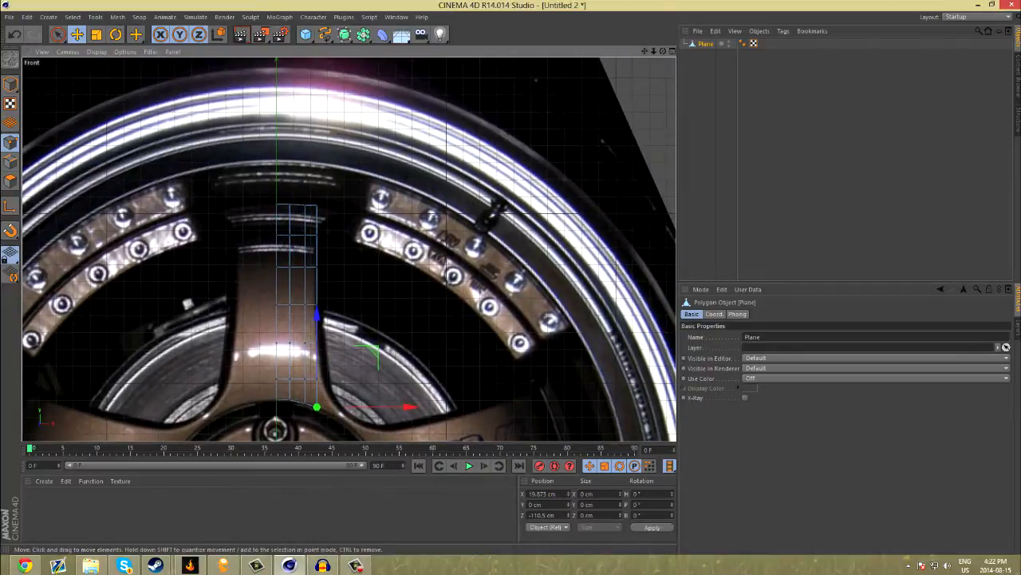
scroll(302, 219, "up", 5)
scroll(321, 218, "up", 3)
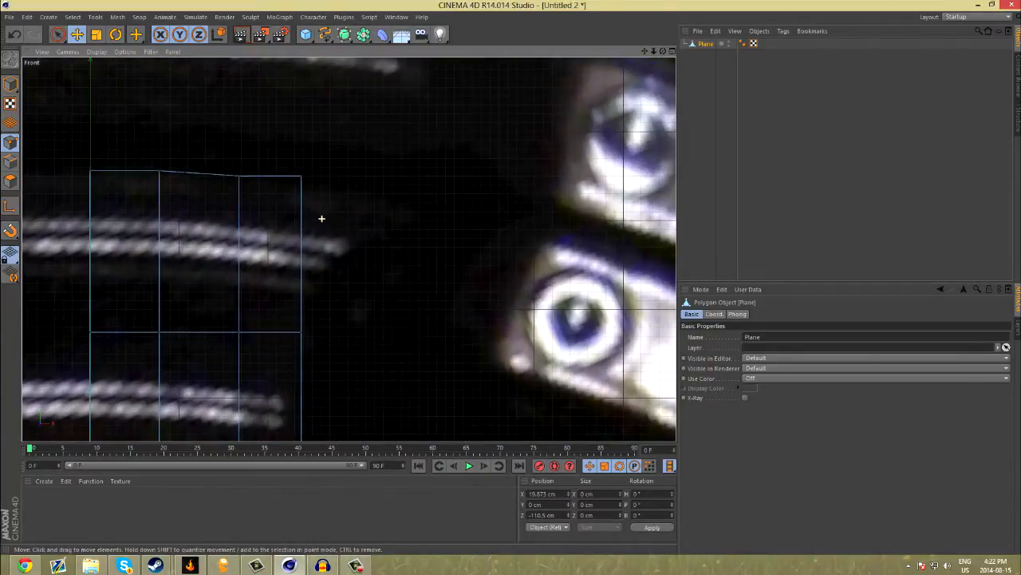
left_click(301, 175)
left_click_drag(301, 175, 300, 183)
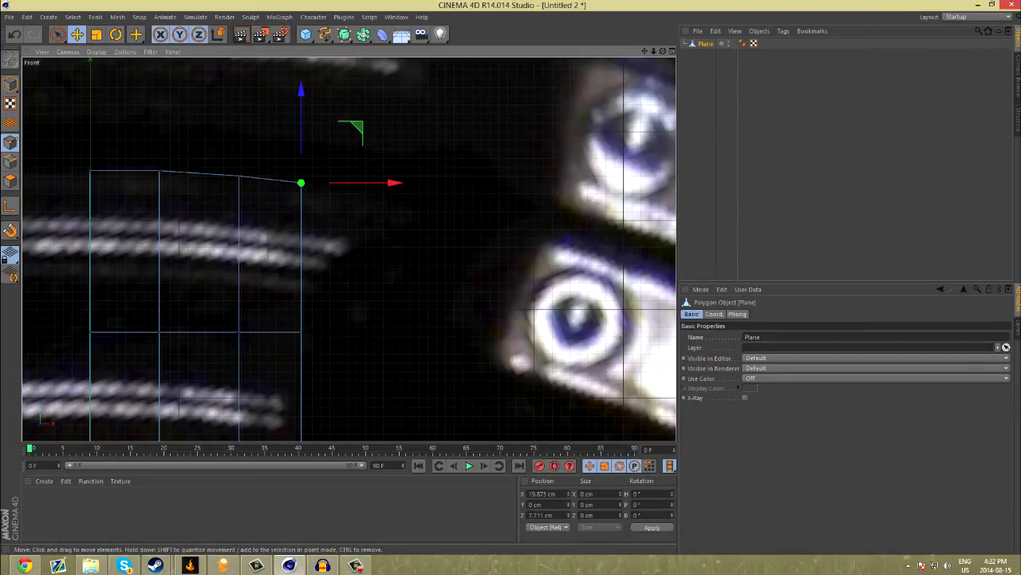
Step: Cut a horizontal line with the Knife across all columns of the top row, just below the upper groove
scroll(324, 260, "down", 5)
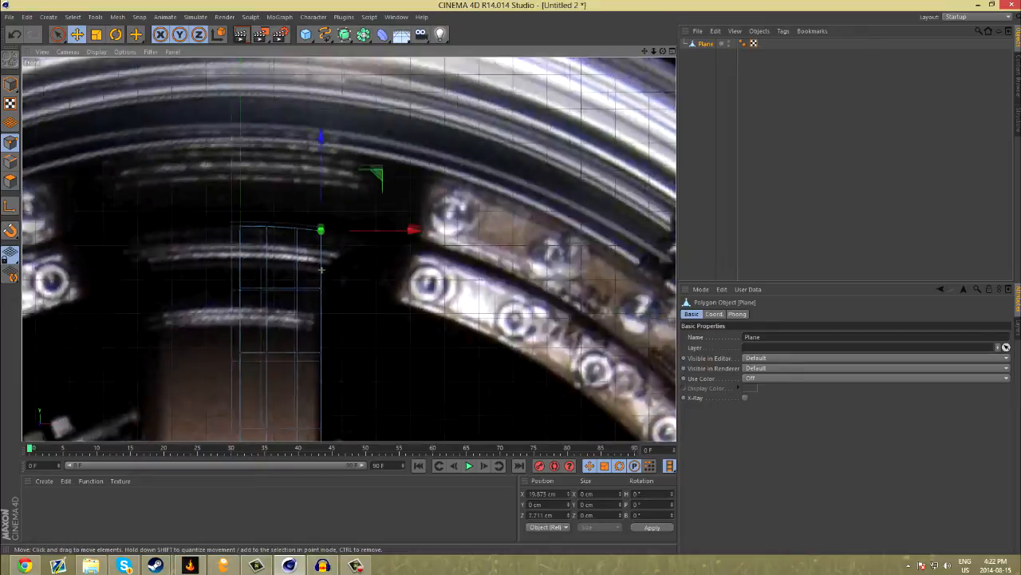
scroll(324, 260, "up", 2)
key("k")
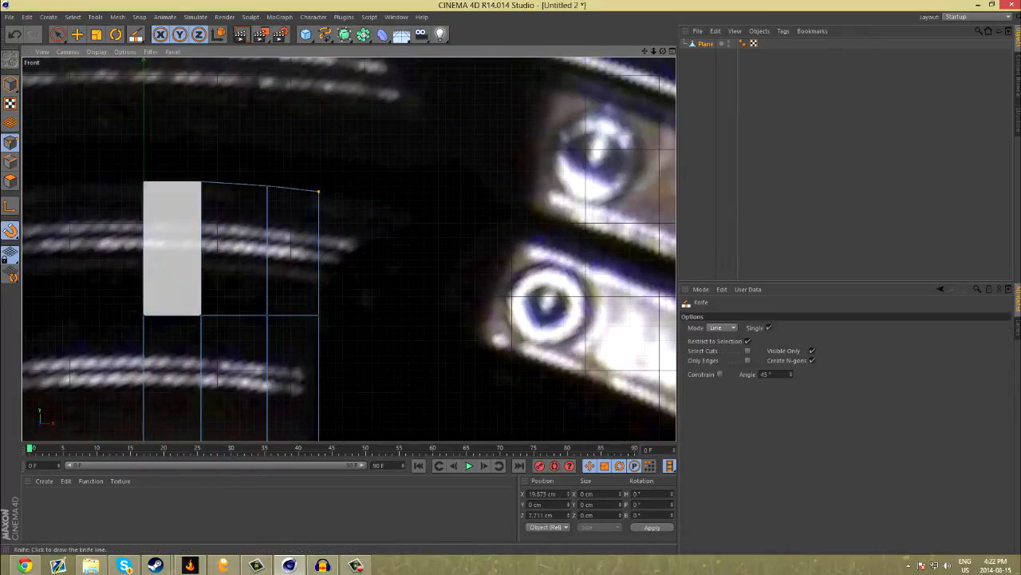
left_click_drag(344, 266, 102, 265)
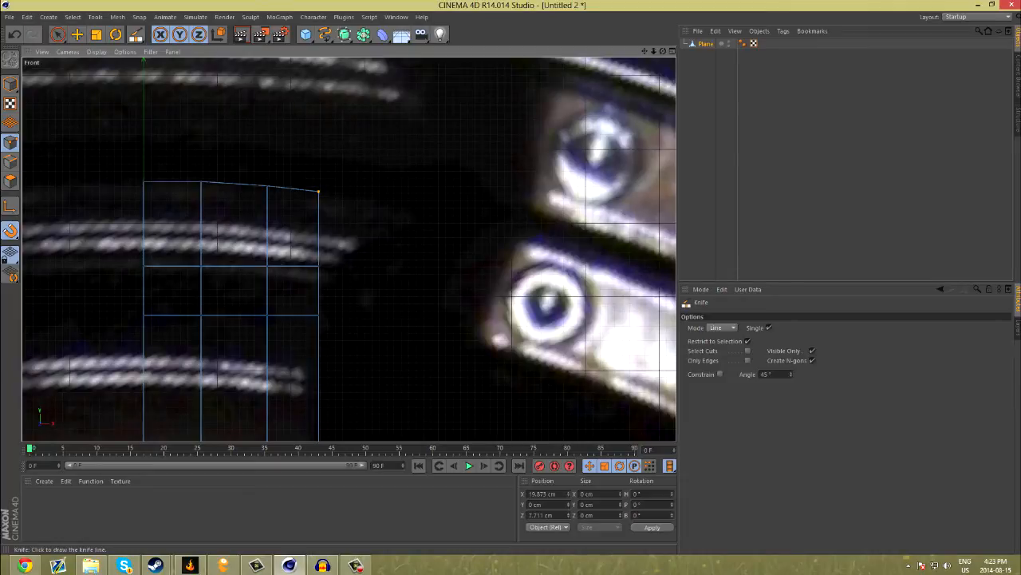
Step: Create a triangular polygon off the outer edge above the knife cut, flaring about 13.6 cm outward at the spoke's end
right_click(387, 215)
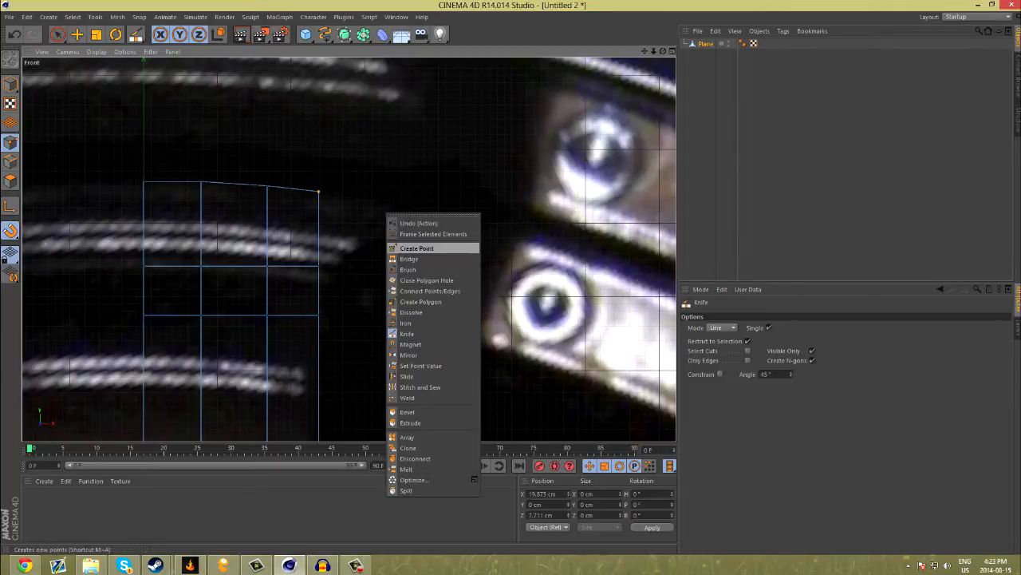
left_click(421, 301)
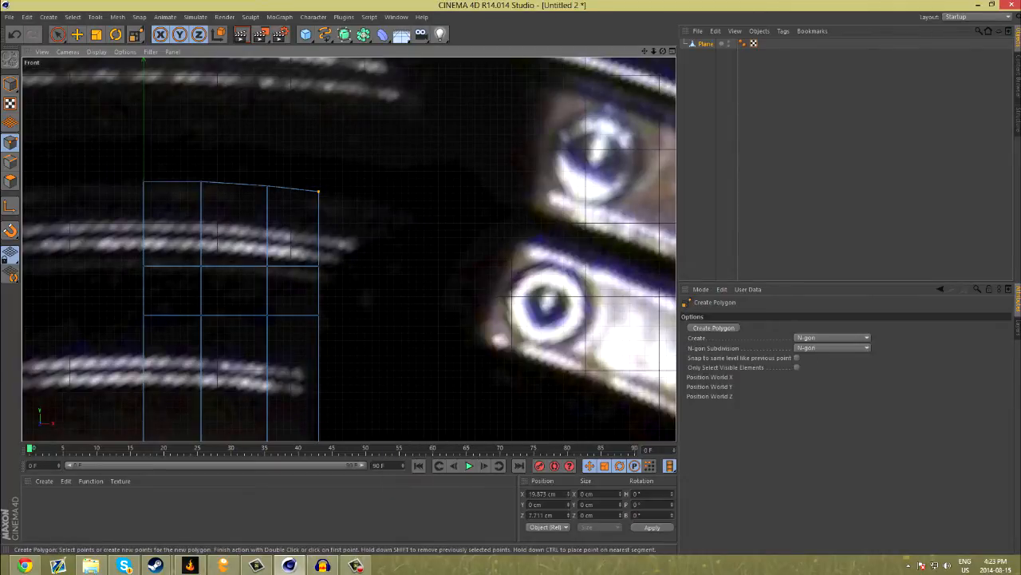
left_click(419, 213)
scroll(402, 322, "down", 6)
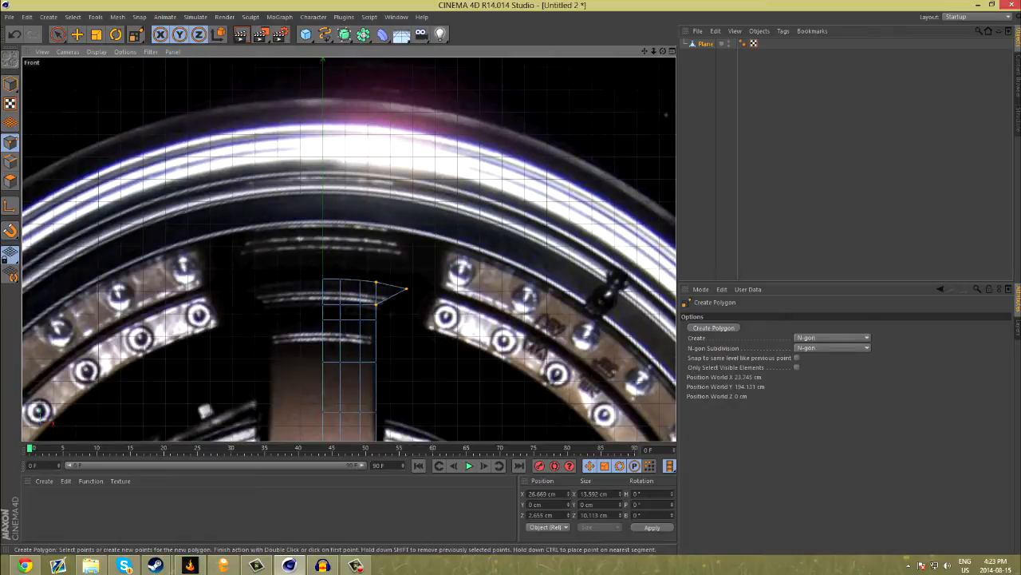
Step: Create a four-point polygon about 19.4 cm wide from the lowest outer edge into the spoke's flare beside the hub ring
middle_click_drag(406, 289, 381, 90, "alt")
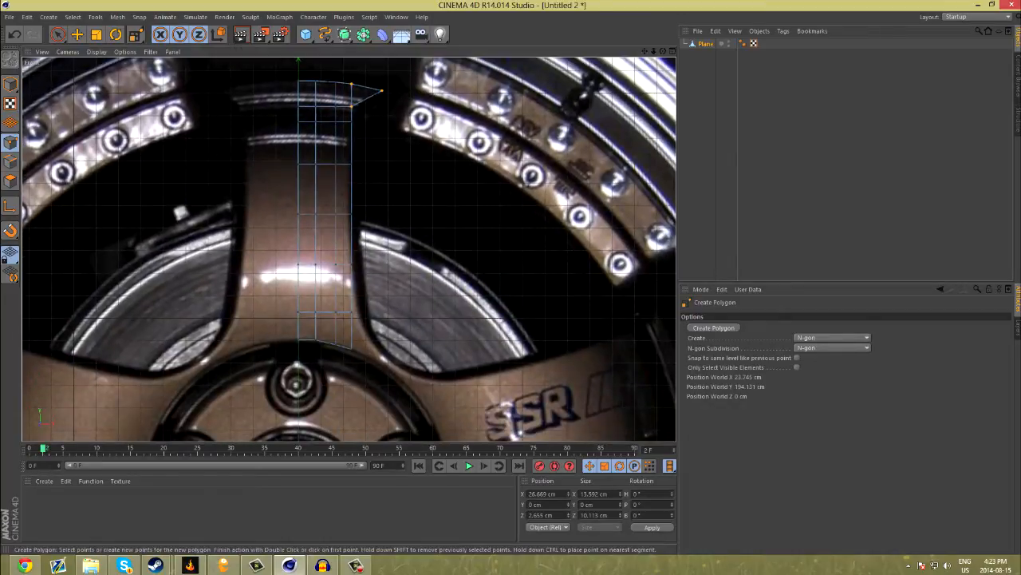
scroll(349, 352, "up", 8)
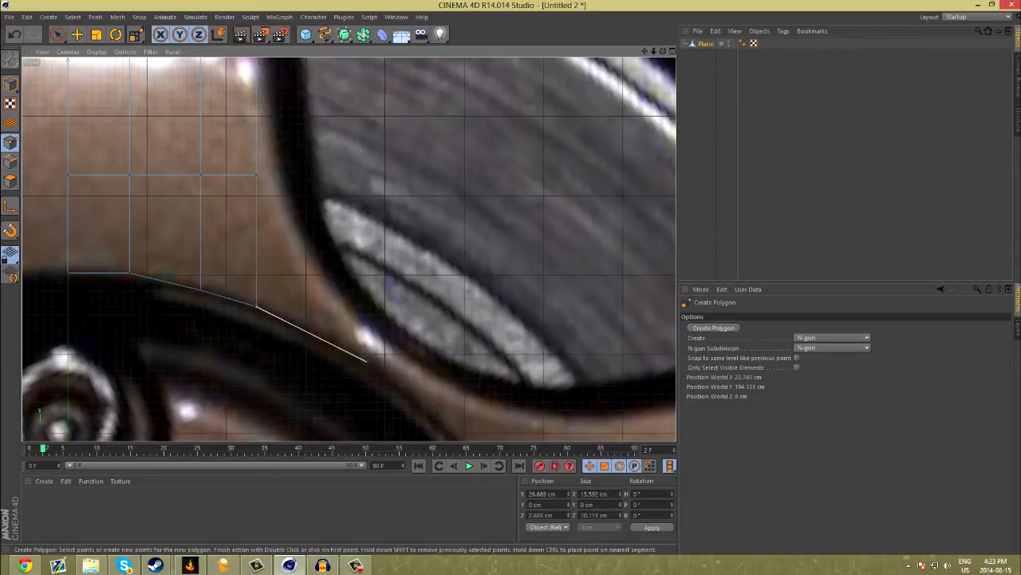
left_click(383, 373)
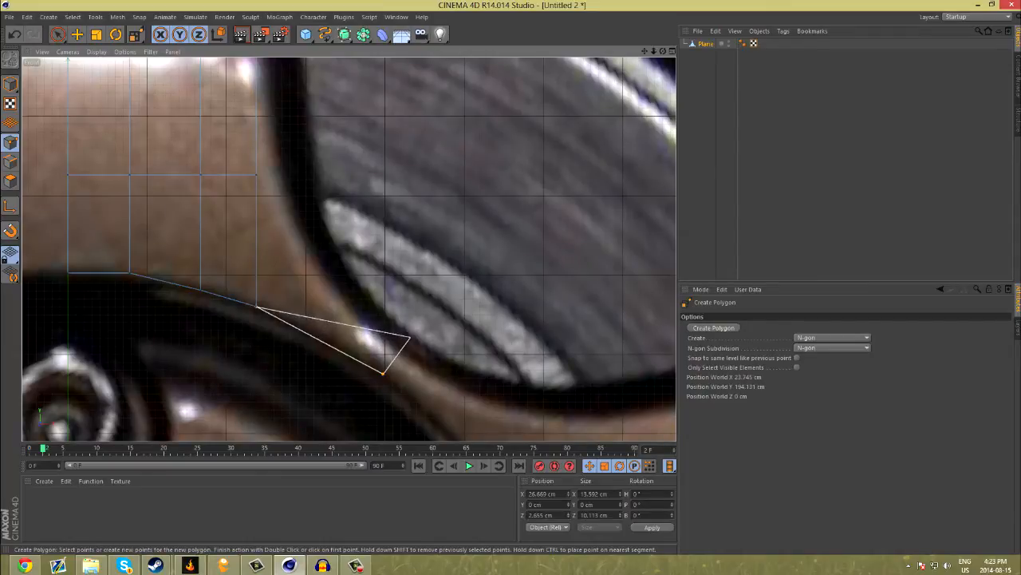
left_click(410, 338)
double_click(256, 174)
scroll(296, 241, "down", 3)
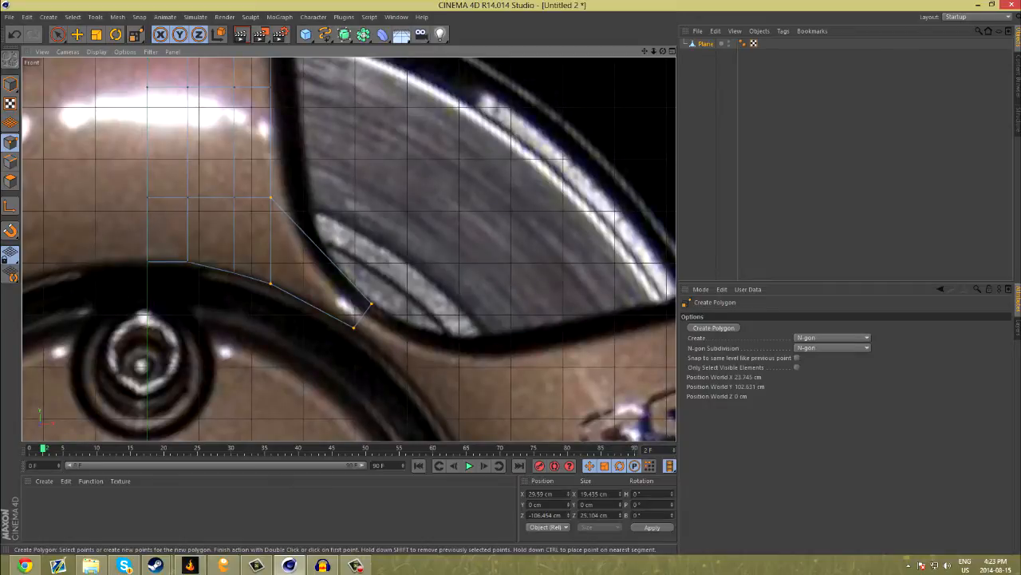
scroll(264, 235, "down", 5)
scroll(277, 192, "up", 6)
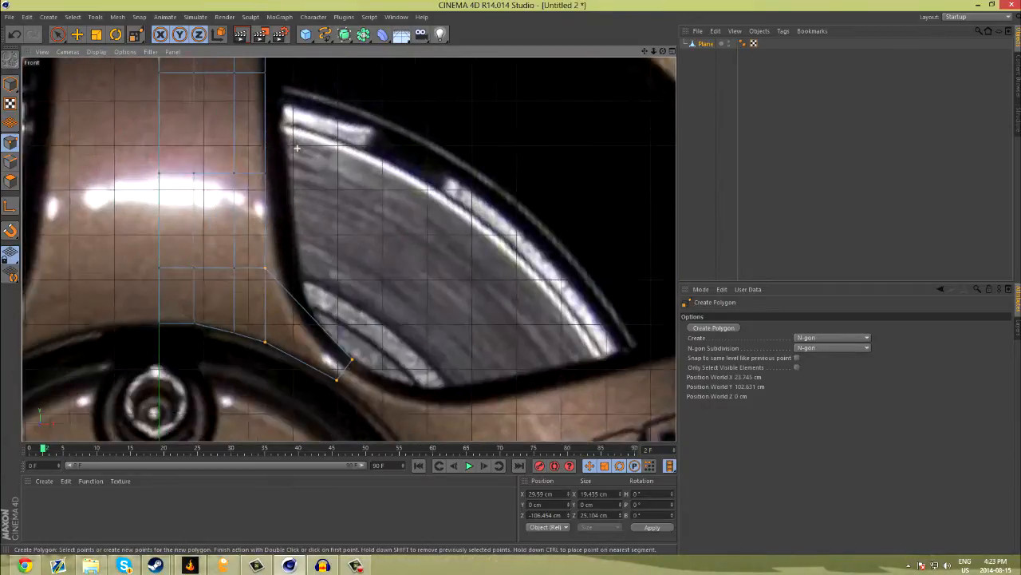
Step: Try to move the outer edge point at the upper start of the hub flare outward to about X 22.3 cm
scroll(287, 291, "up", 3)
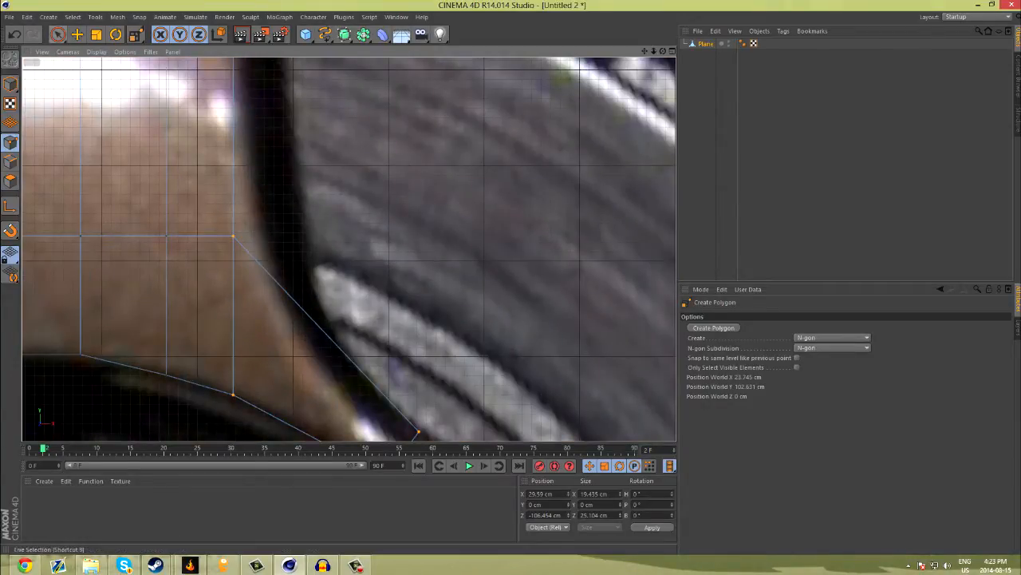
left_click(77, 35)
left_click(233, 236)
left_click_drag(319, 237, 342, 237)
scroll(367, 343, "down", 5)
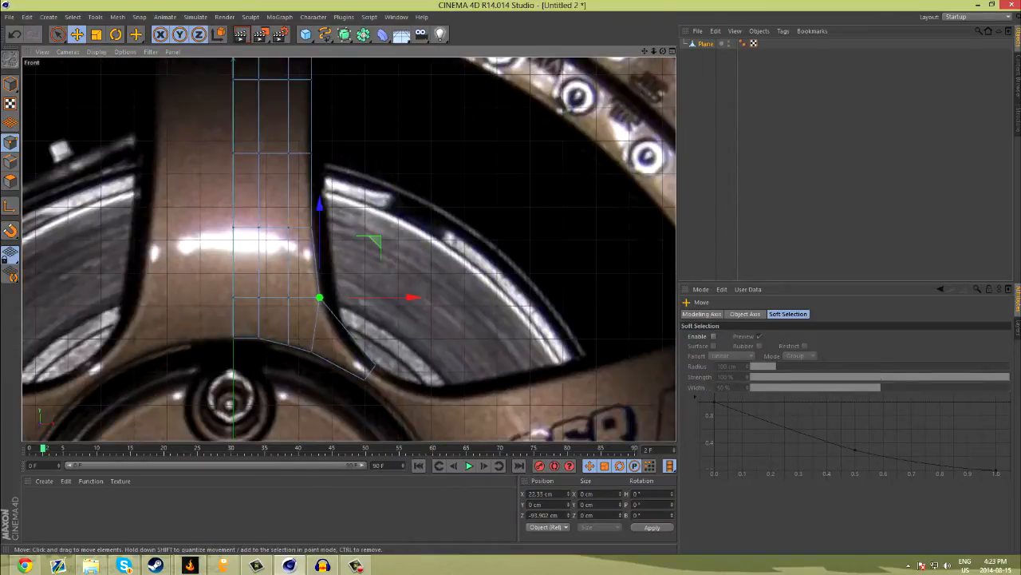
Step: Cut a vertical line with the Knife through the middle of the flare polygon beside the hub ring
scroll(348, 337, "up", 4)
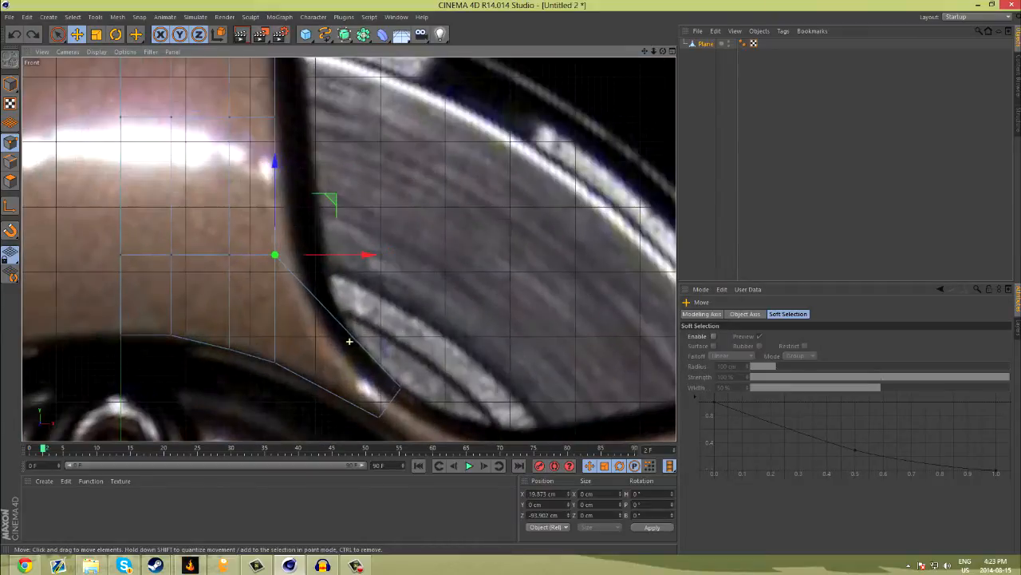
key("k")
left_click_drag(329, 295, 329, 440)
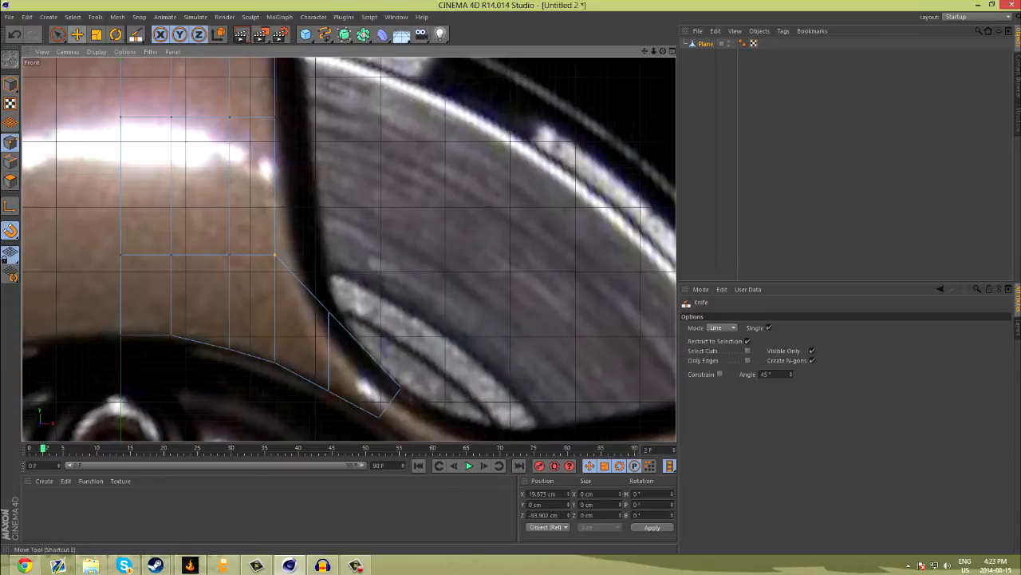
Step: Move the outer edge point at the flare's upper start outward to about X 21.7 cm to follow the spoke's contour
left_click(77, 34)
left_click_drag(307, 255, 326, 256)
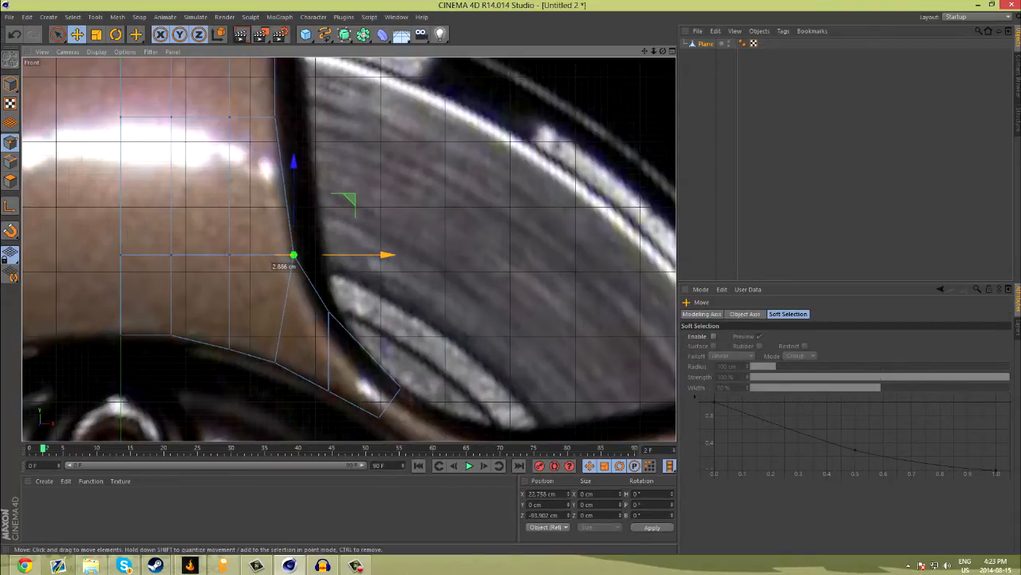
scroll(373, 213, "down", 5)
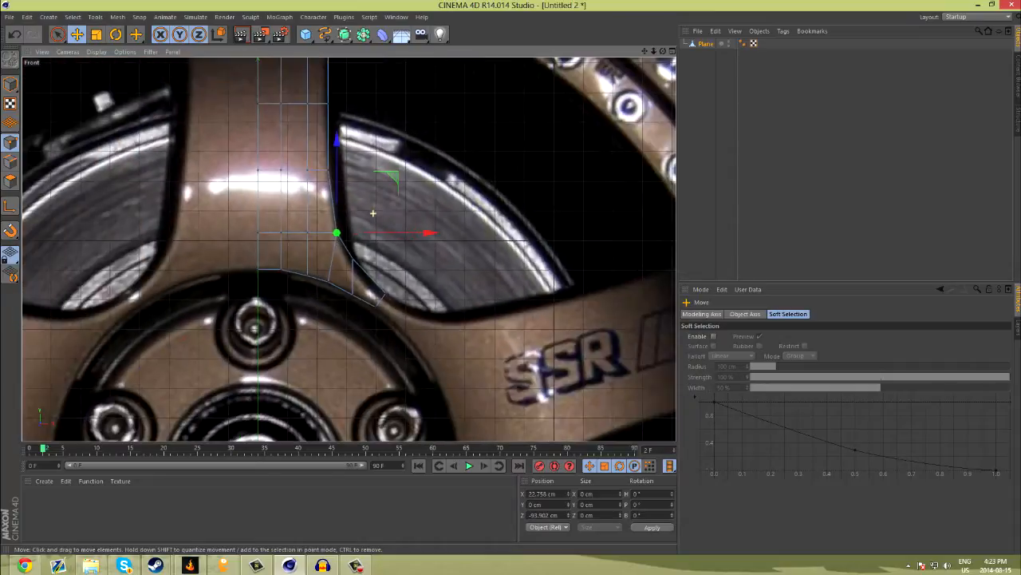
left_click_drag(399, 232, 396, 232)
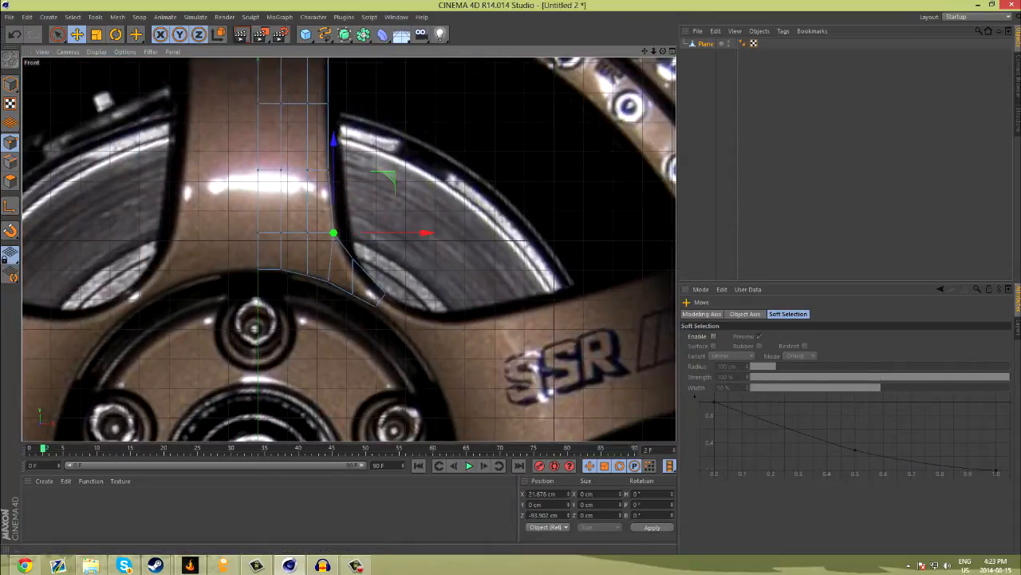
Step: Cut a line with the Knife through the flared triangle and across all columns of the top row, just above the upper groove
middle_click_drag(331, 72, 349, 249, "alt")
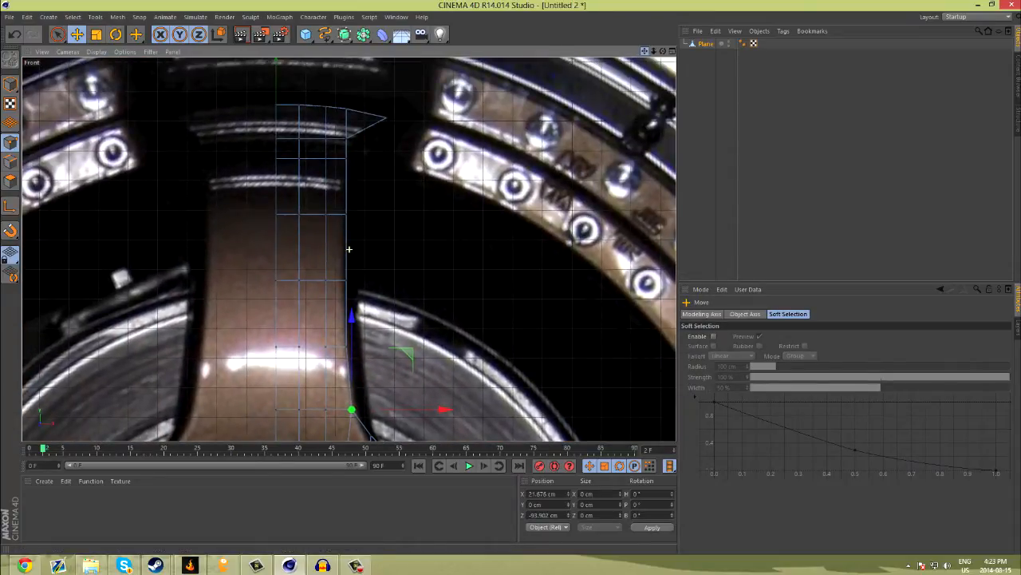
scroll(349, 249, "up", 5)
scroll(367, 214, "up", 3)
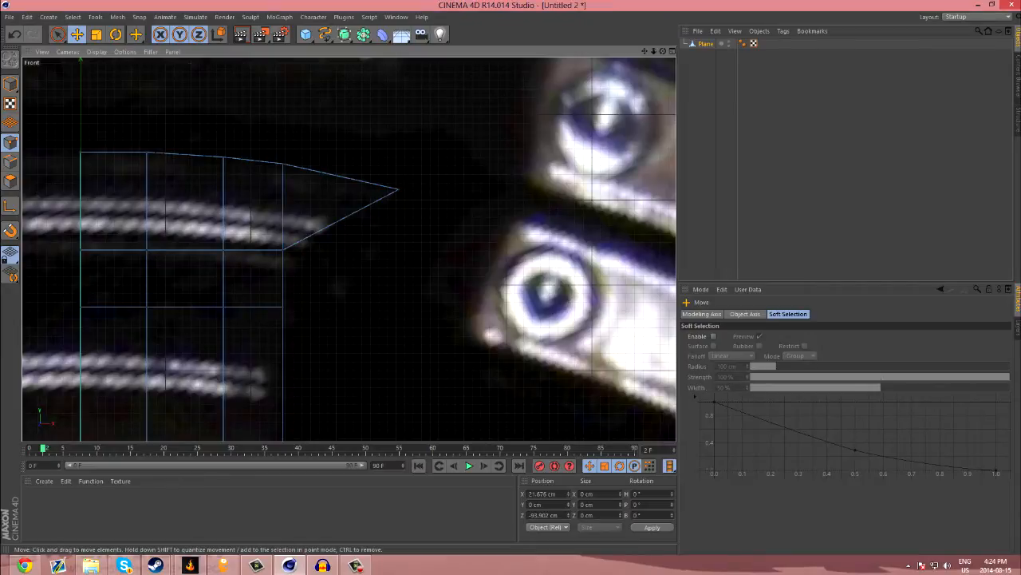
scroll(360, 195, "down", 4)
scroll(361, 195, "up", 3)
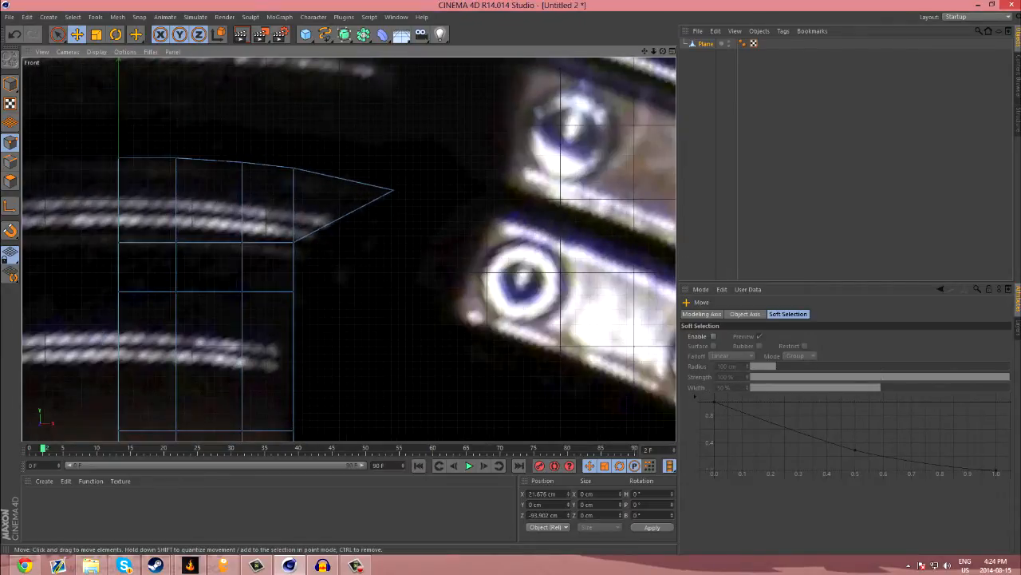
key("k")
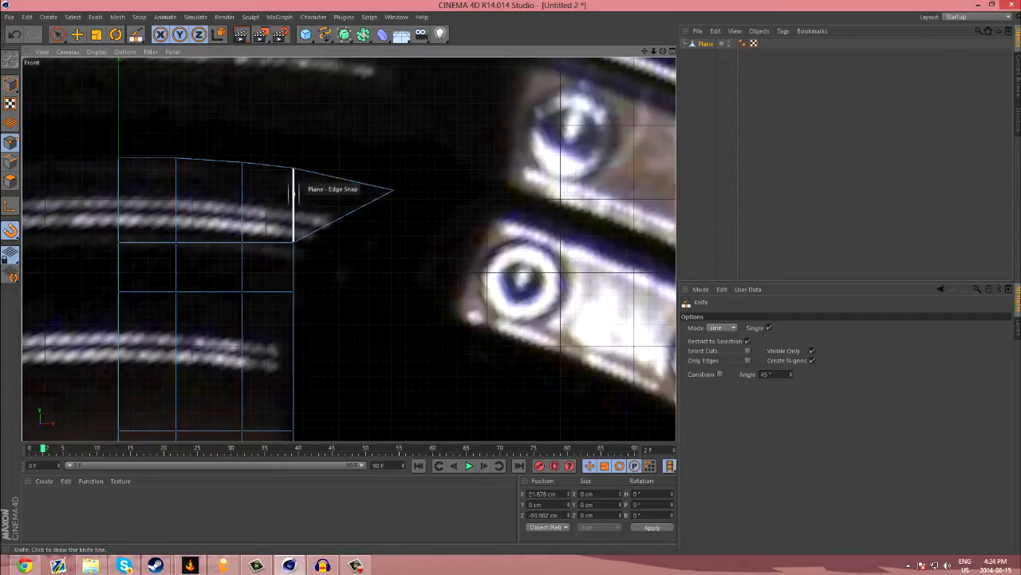
left_click(294, 193)
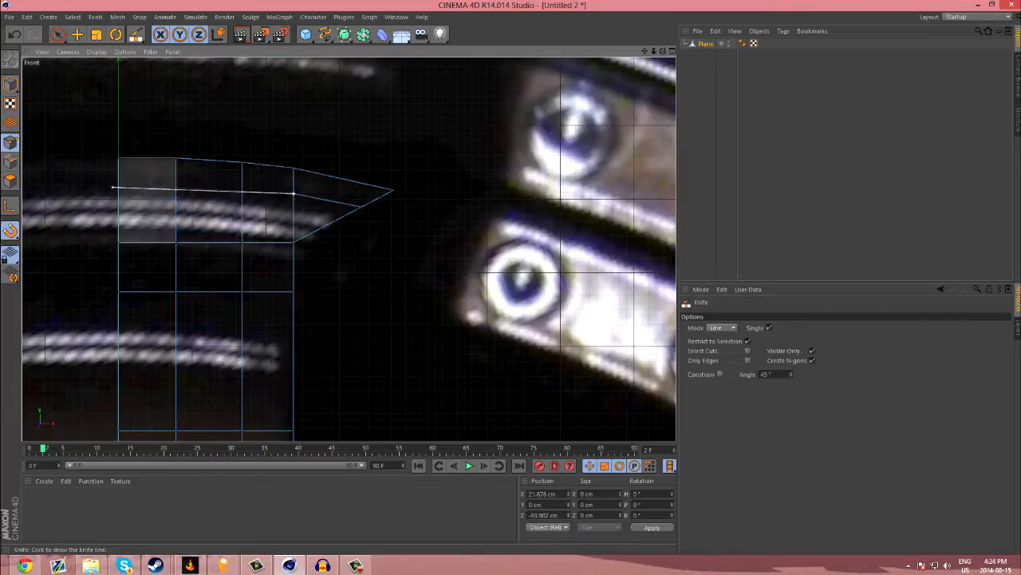
left_click(80, 192)
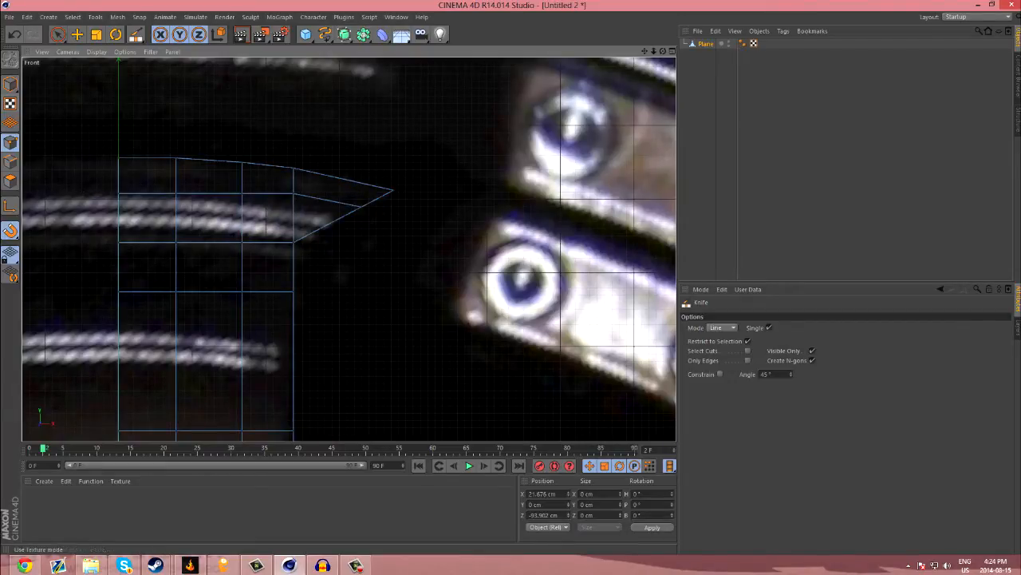
Step: Remove the lower vertical edge between the outermost column and the flared triangle, below the new knife cut
left_click(57, 34)
left_click(10, 162)
left_click(295, 209)
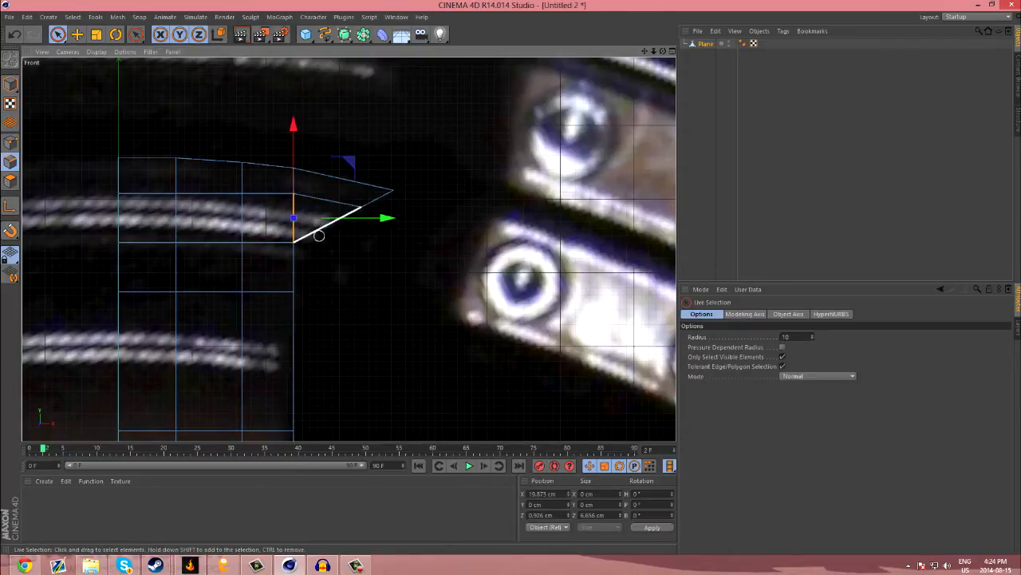
right_click(320, 235)
left_click(385, 351)
Step: Examine the flared outer end against the reference and the whole half-spoke mesh in the perspective view
scroll(386, 351, "down", 3)
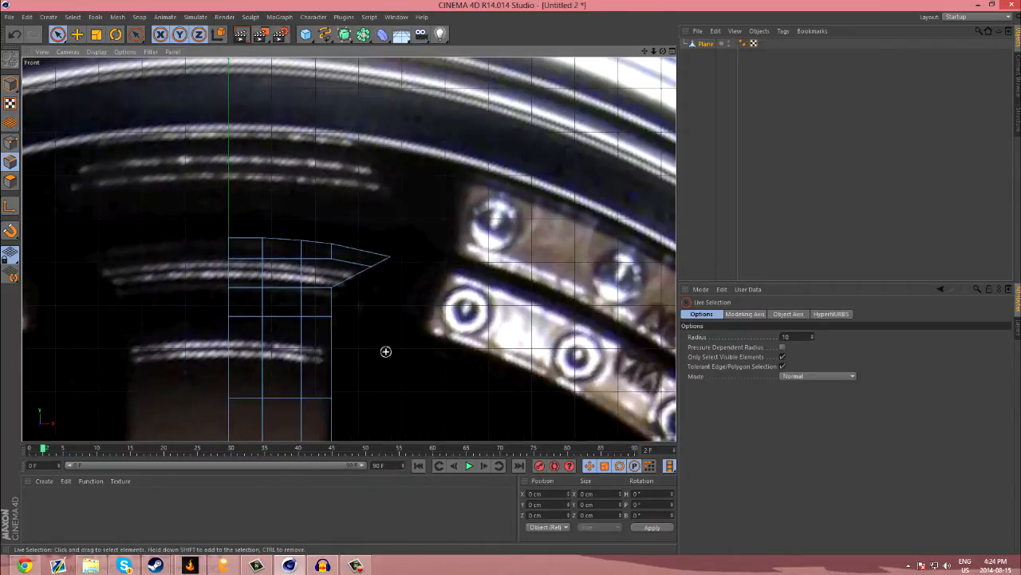
scroll(379, 339, "up", 1)
scroll(379, 339, "up", 1)
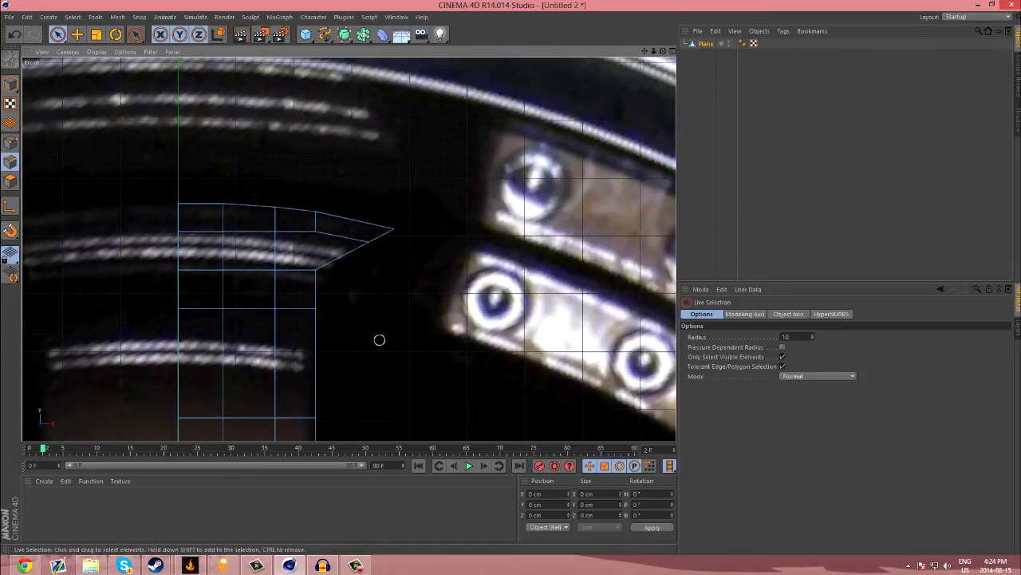
scroll(379, 339, "up", 1)
scroll(333, 271, "up", 1)
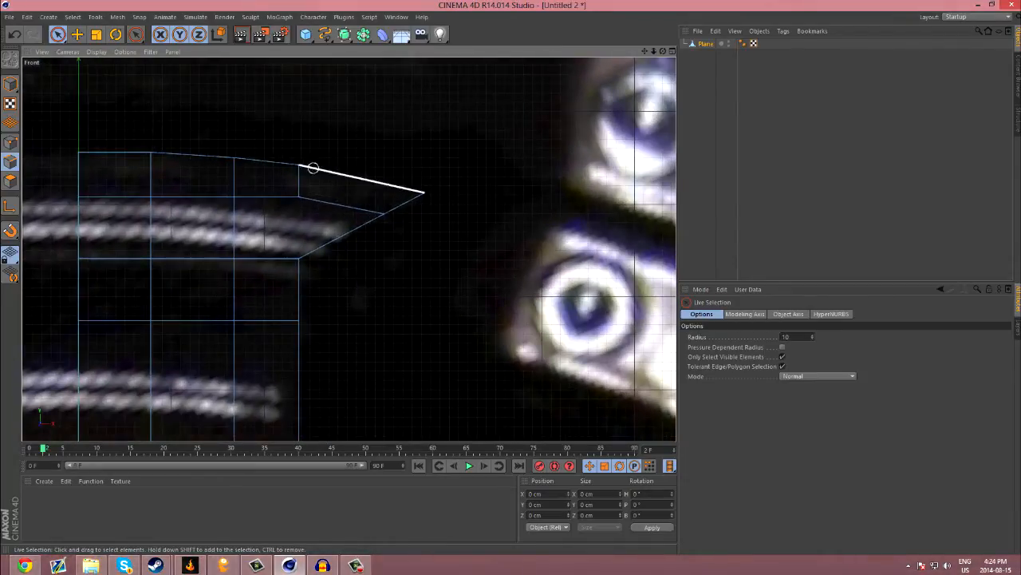
scroll(317, 199, "up", 1)
scroll(317, 201, "up", 1)
scroll(317, 201, "down", 1)
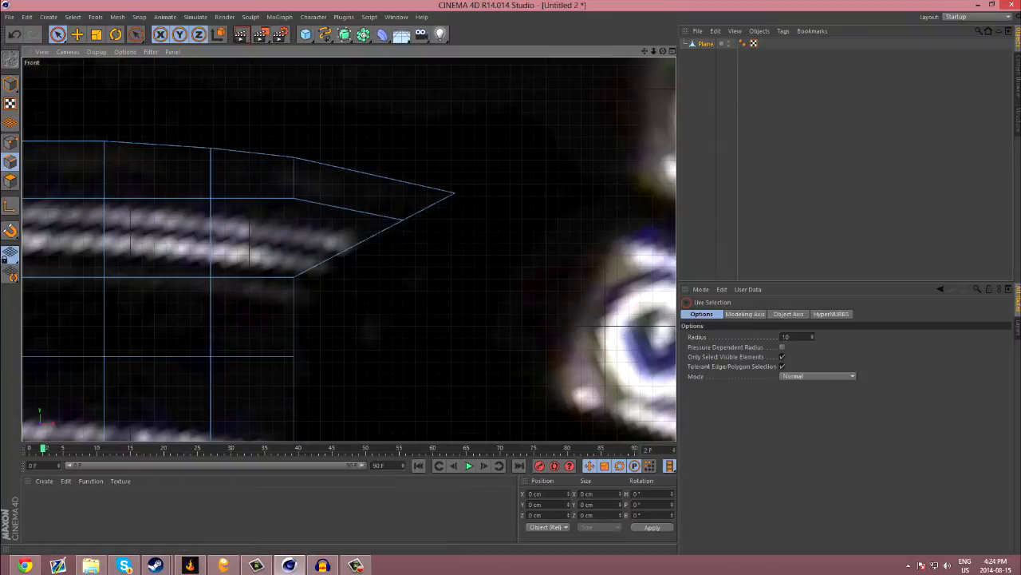
key("F5")
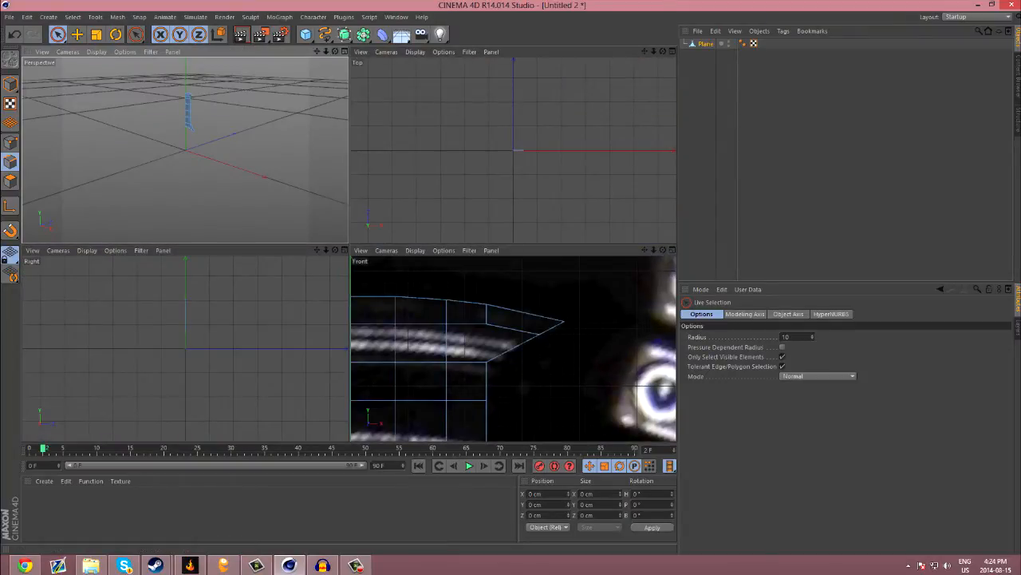
left_click(344, 51)
left_click_drag(351, 136, 497, 116, "alt")
scroll(498, 117, "up", 1)
scroll(365, 151, "up", 1)
scroll(362, 152, "up", 2)
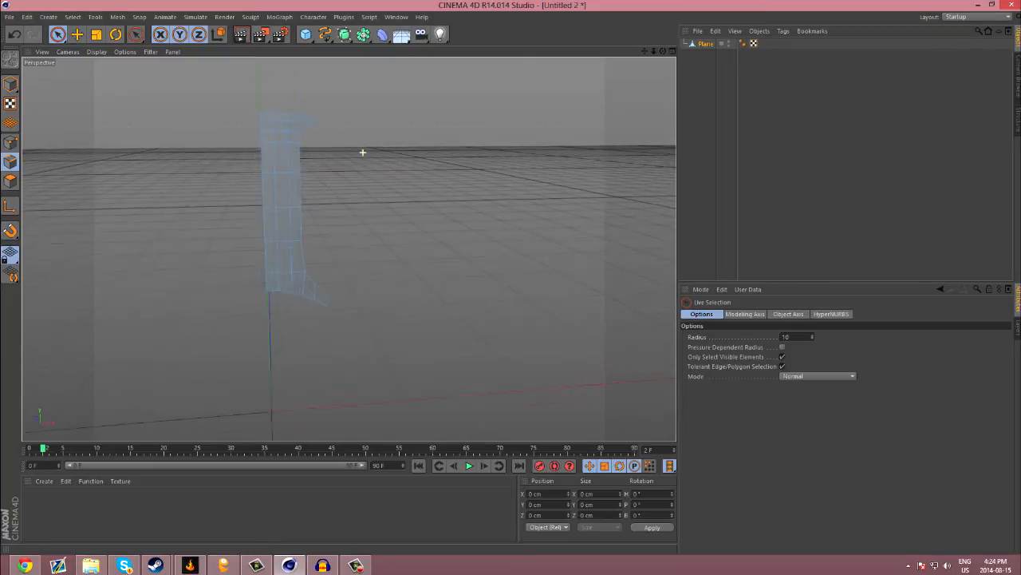
left_click_drag(258, 125, 220, 143, "alt")
Step: Return to the front view and add a Symmetry object as the parent of the half-spoke plane
key("F5")
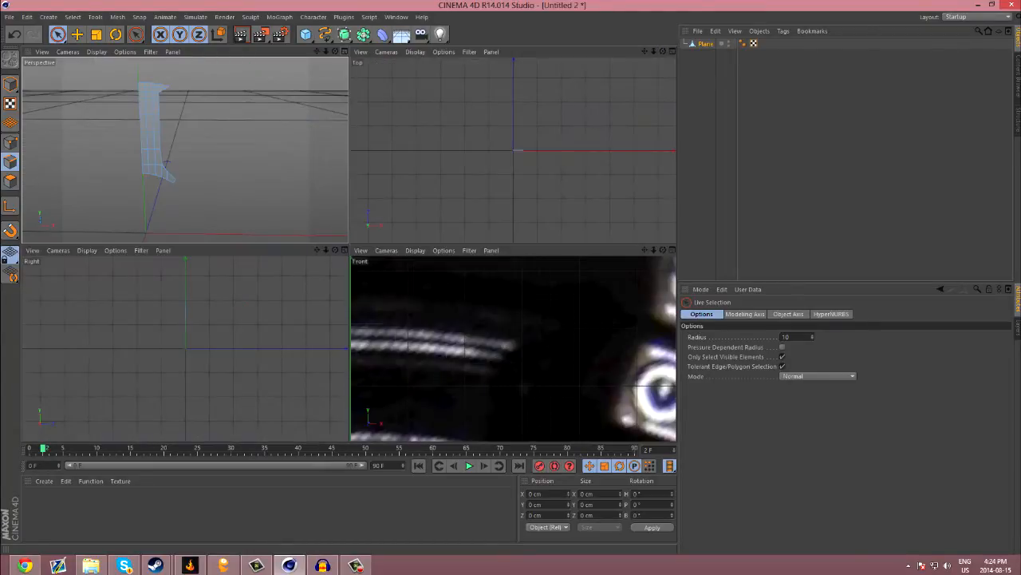
key("F4")
scroll(545, 262, "up", 6)
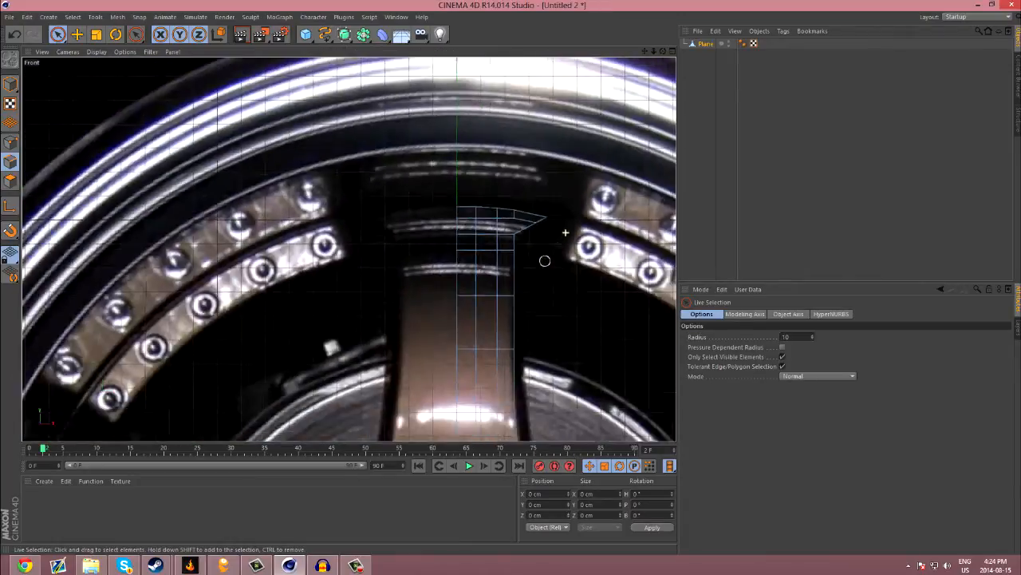
scroll(545, 261, "down", 3)
left_click_drag(645, 52, 510, 0)
scroll(481, 333, "up", 2)
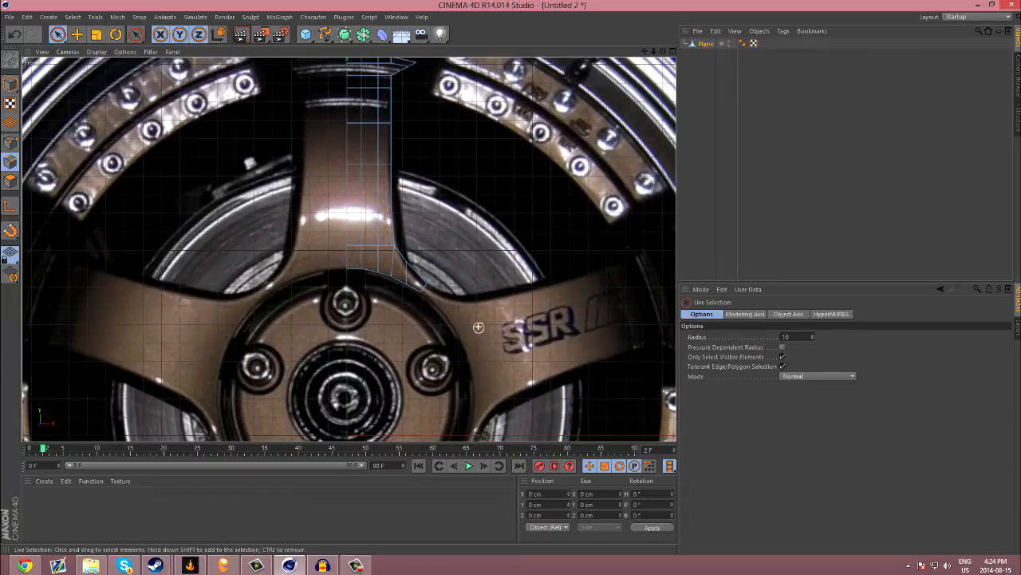
scroll(468, 304, "down", 2)
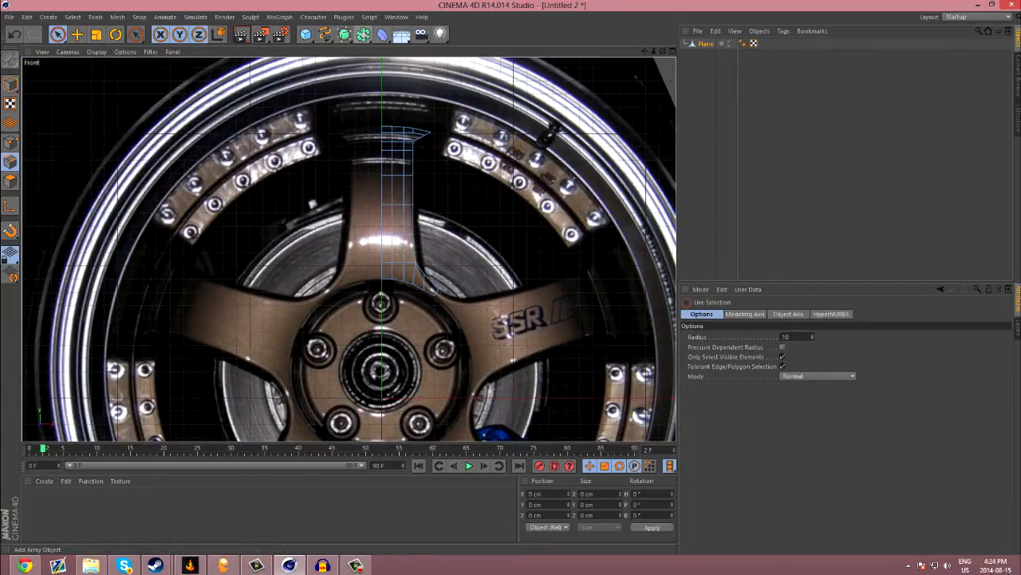
left_click(363, 33)
left_click(487, 88, "alt")
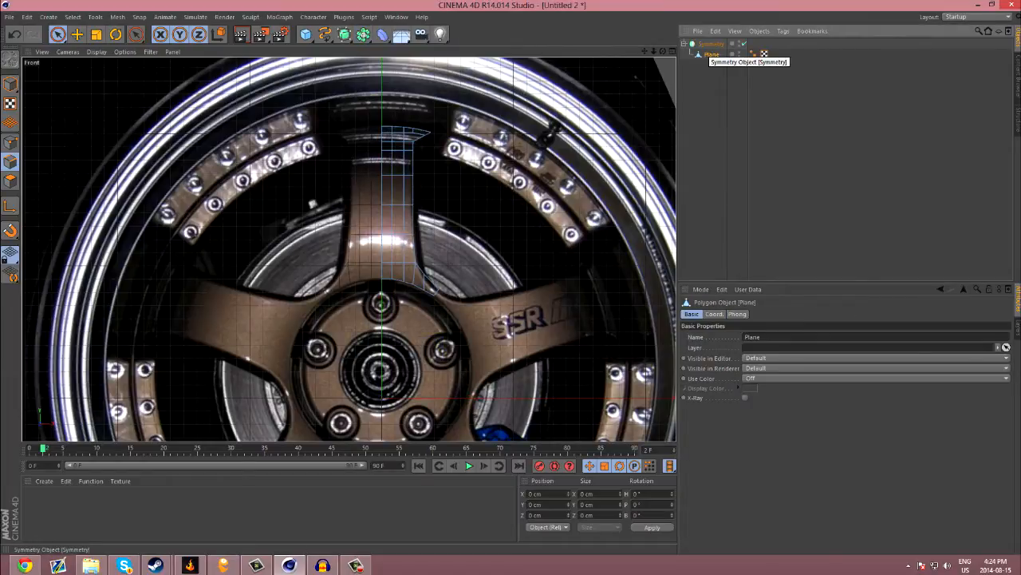
Step: Set the Symmetry object's tolerance to 0 cm and examine the mirrored spoke's centre seam near the hub
left_click(711, 44)
scroll(394, 285, "up", 2)
scroll(394, 285, "down", 2)
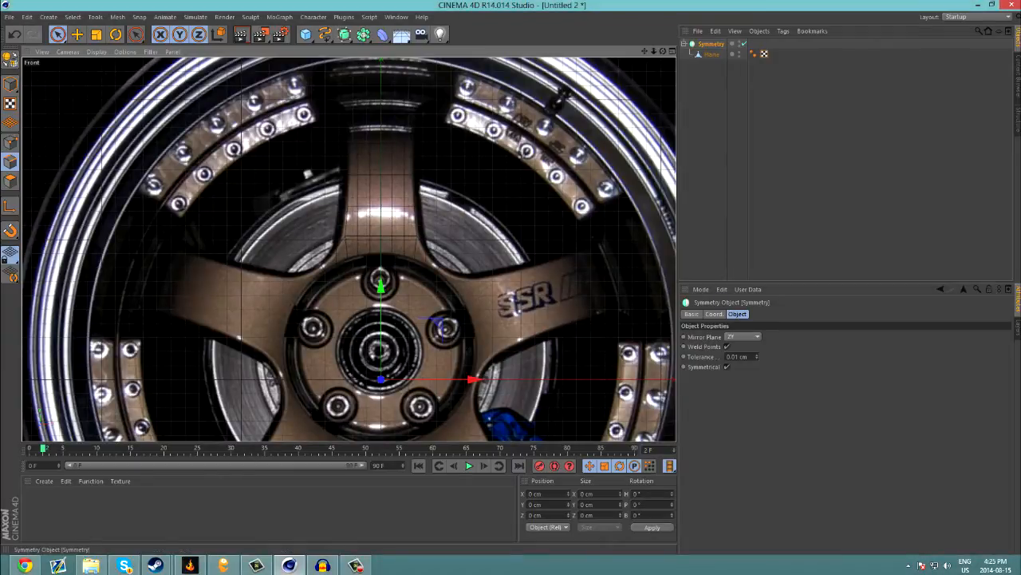
left_click(710, 54)
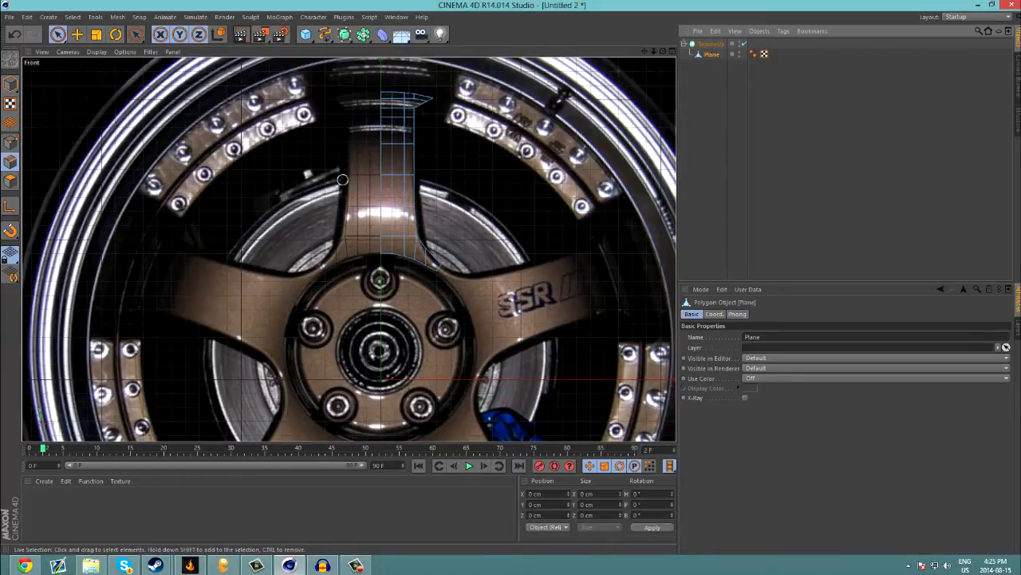
left_click(711, 44)
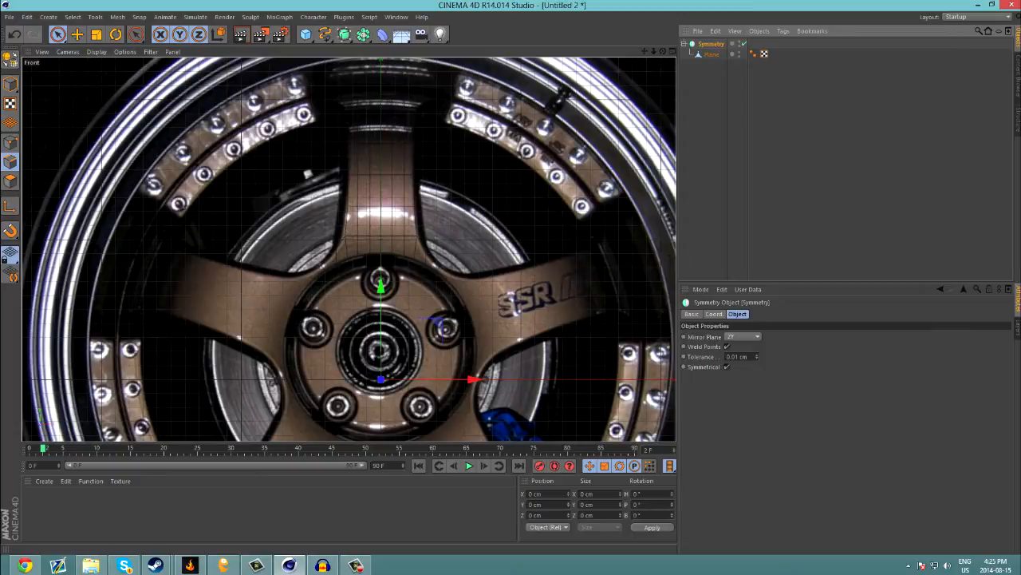
left_click(756, 358)
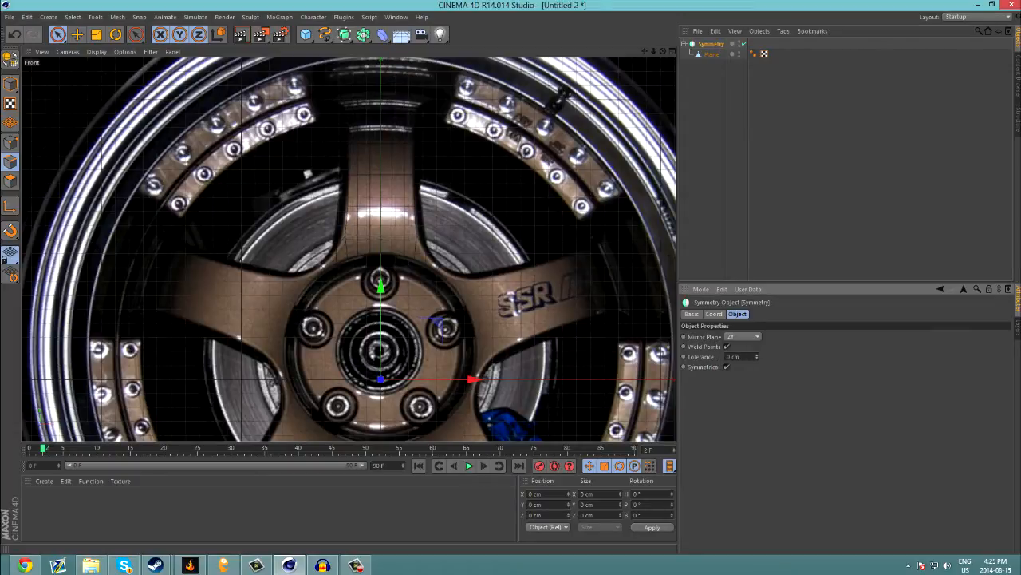
scroll(323, 249, "up", 10)
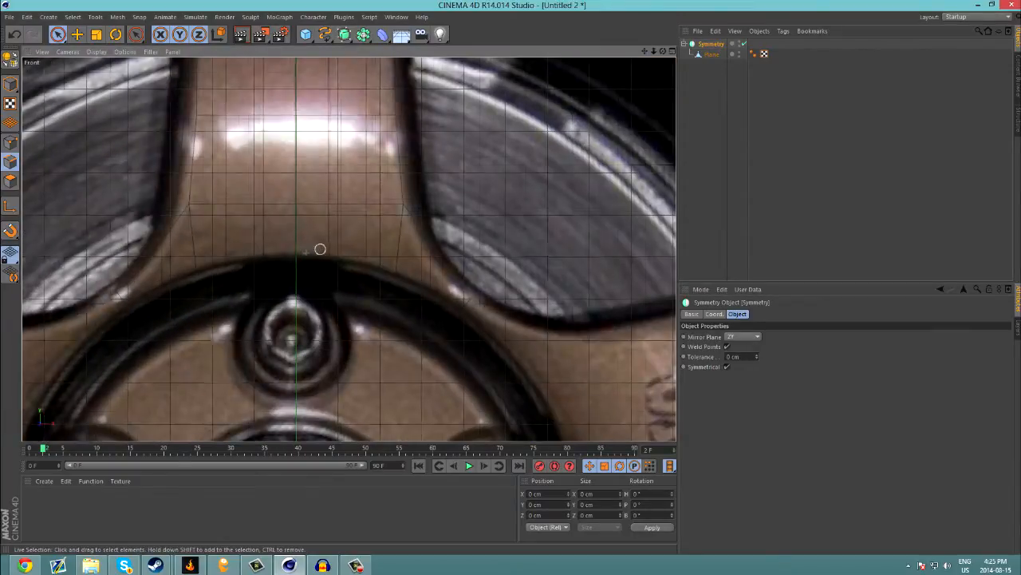
scroll(323, 249, "up", 8)
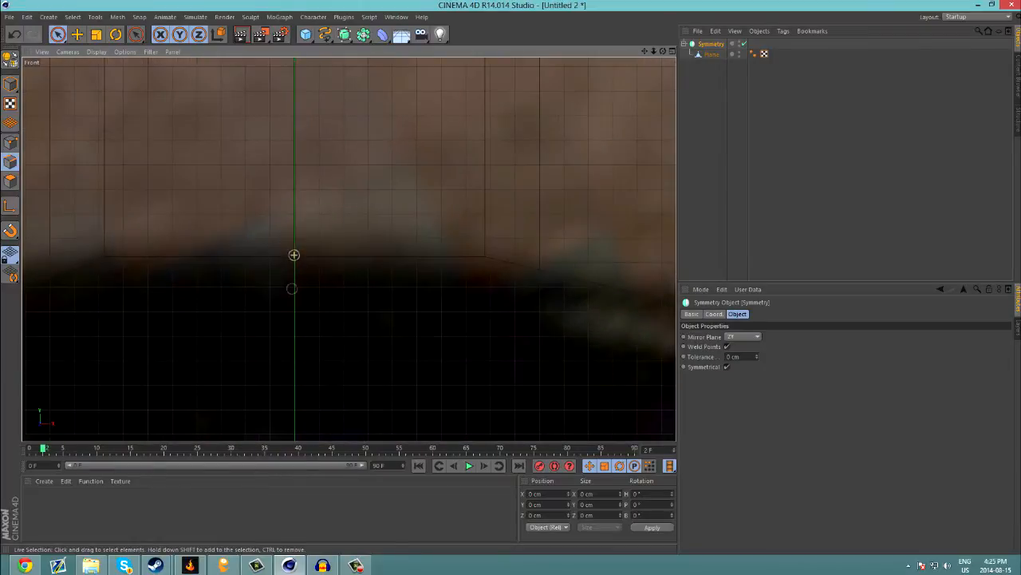
scroll(291, 233, "up", 8)
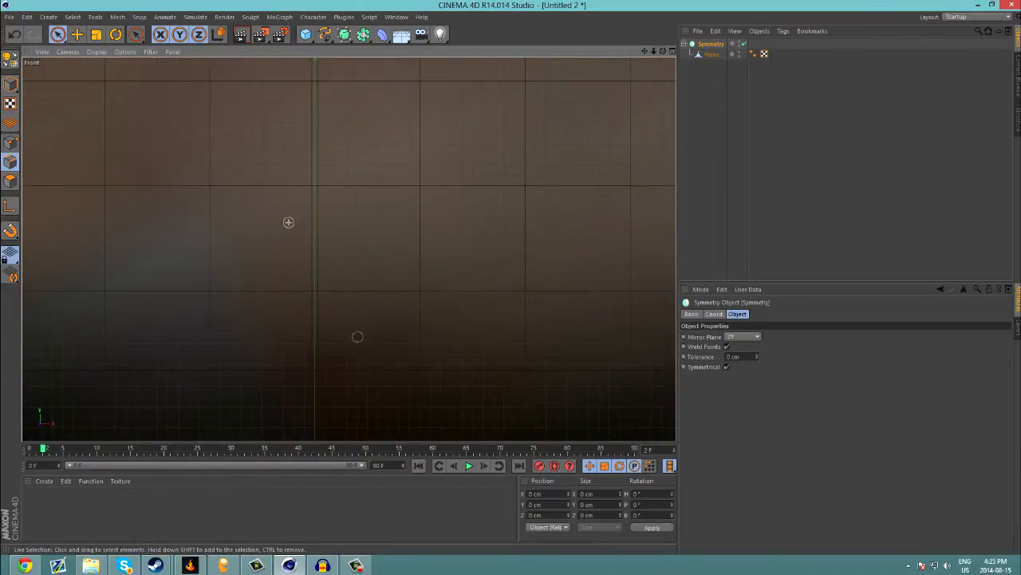
scroll(311, 382, "up", 8)
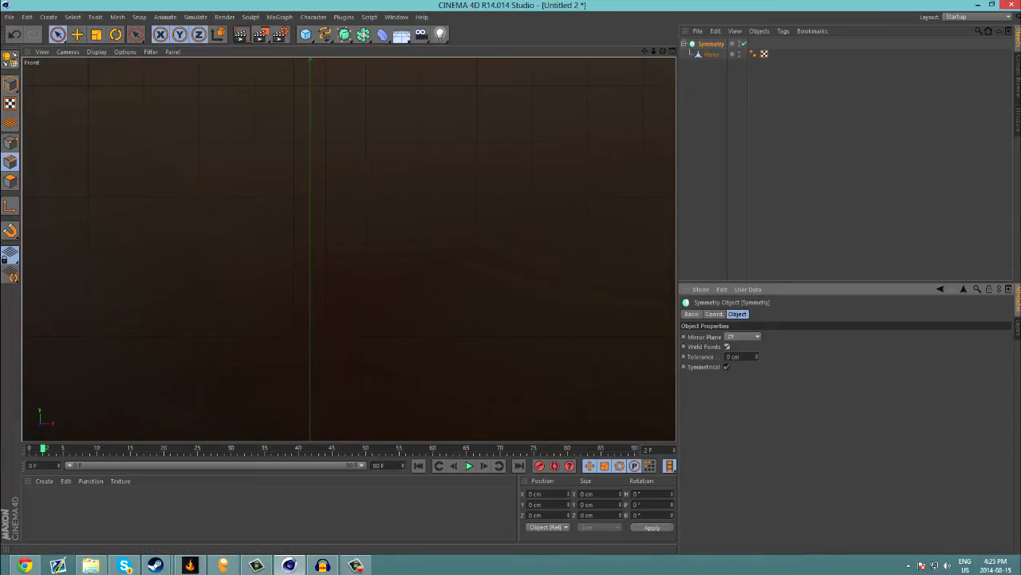
Step: Set the Symmetry object's tolerance to 1 cm with point welding enabled
left_click(727, 346)
scroll(538, 351, "down", 5)
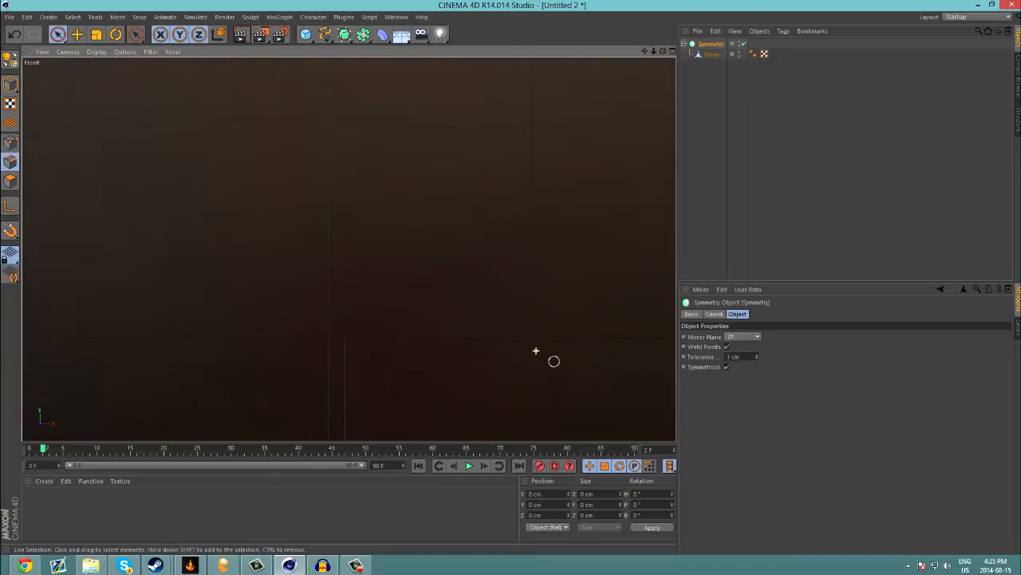
scroll(348, 184, "down", 10)
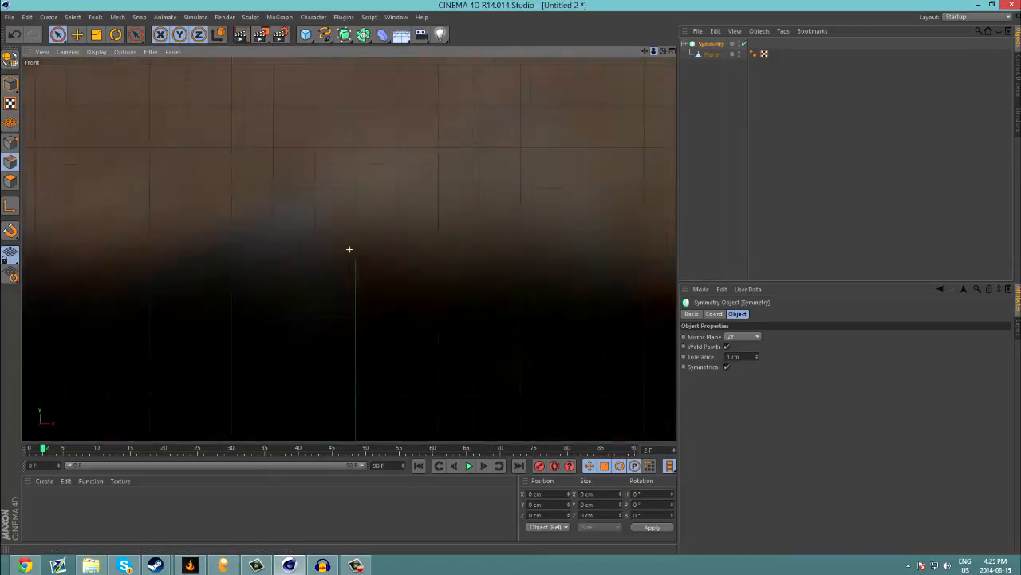
Step: Convert the Symmetry object to its current state as editable geometry and remove the original generator
scroll(348, 249, "up", 10)
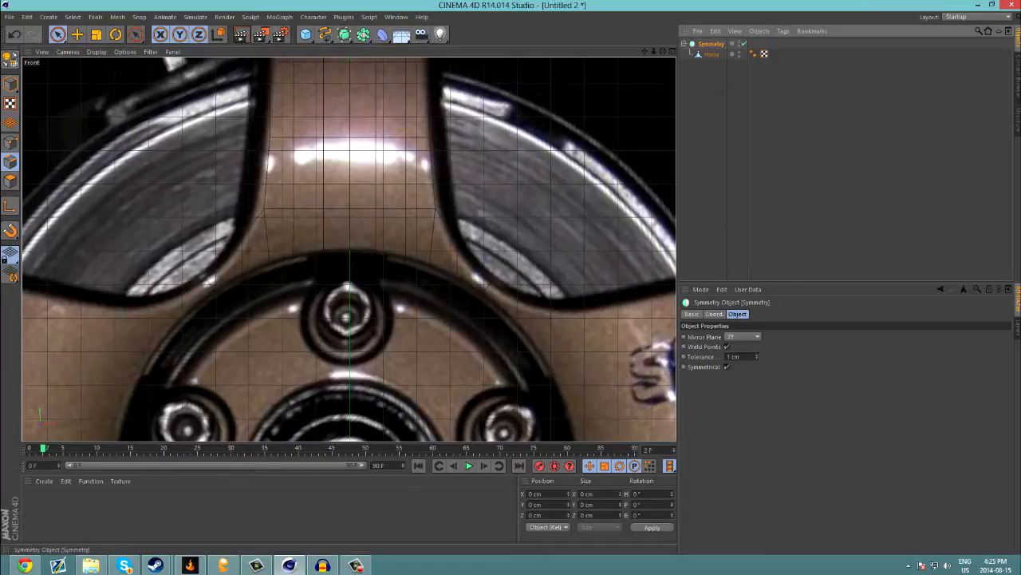
left_click(759, 31)
left_click(790, 108)
key("Delete")
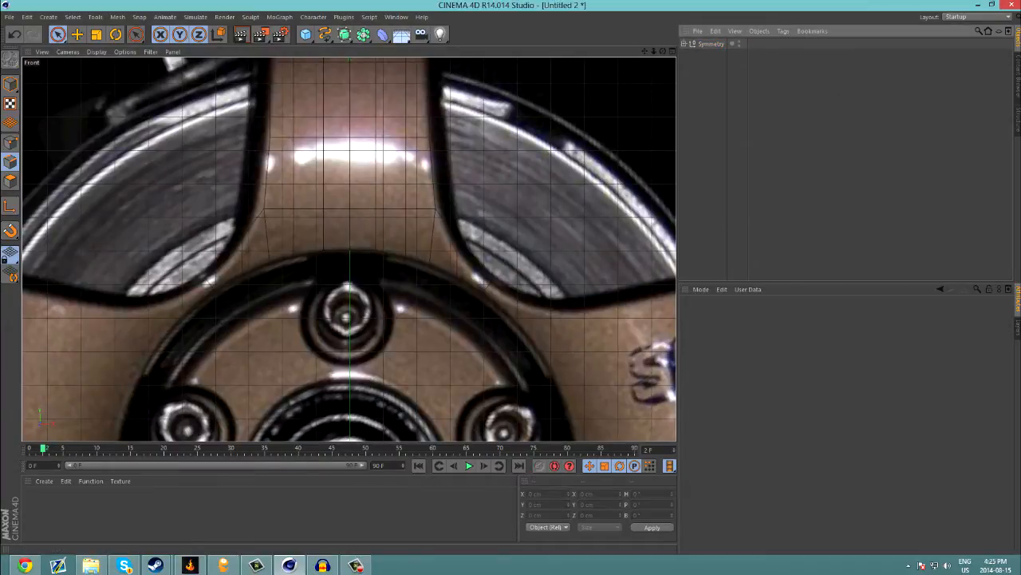
key("ctrl+z")
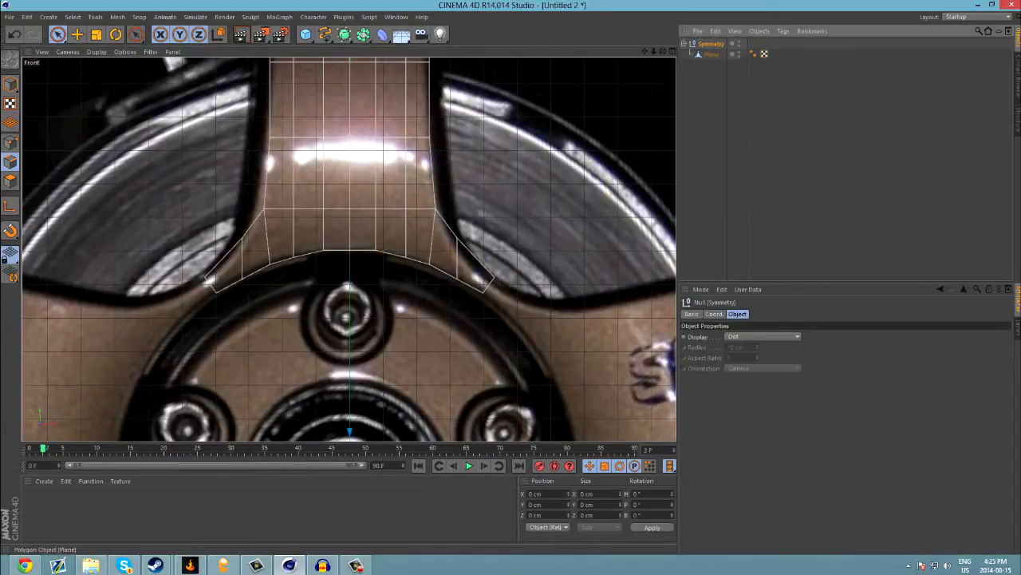
Step: Move the mirrored spoke Plane out of the Symmetry null, delete the null and select the Plane
left_click_drag(712, 54, 710, 83)
left_click(711, 43)
key("Delete")
left_click(706, 43)
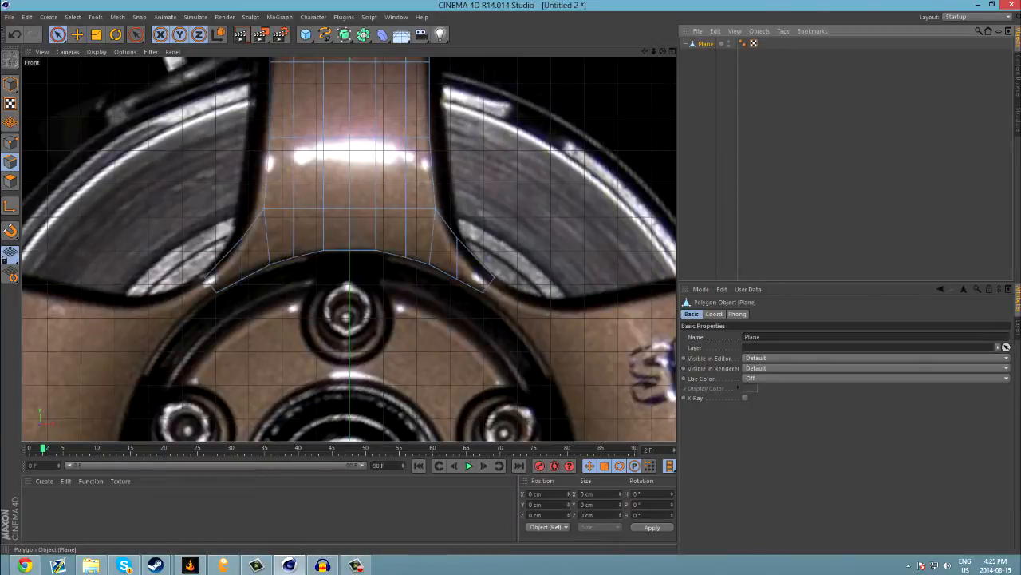
Step: In the perspective view, select the outer edges along both long sides of the spoke, leaving out its end and inner edges
scroll(453, 193, "down", 4)
scroll(401, 200, "down", 5)
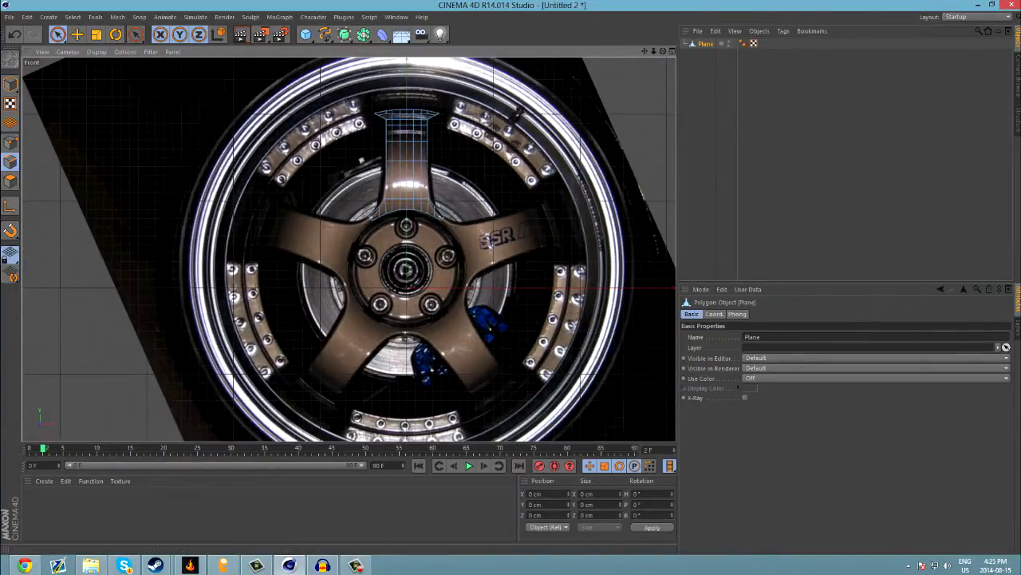
key("F5")
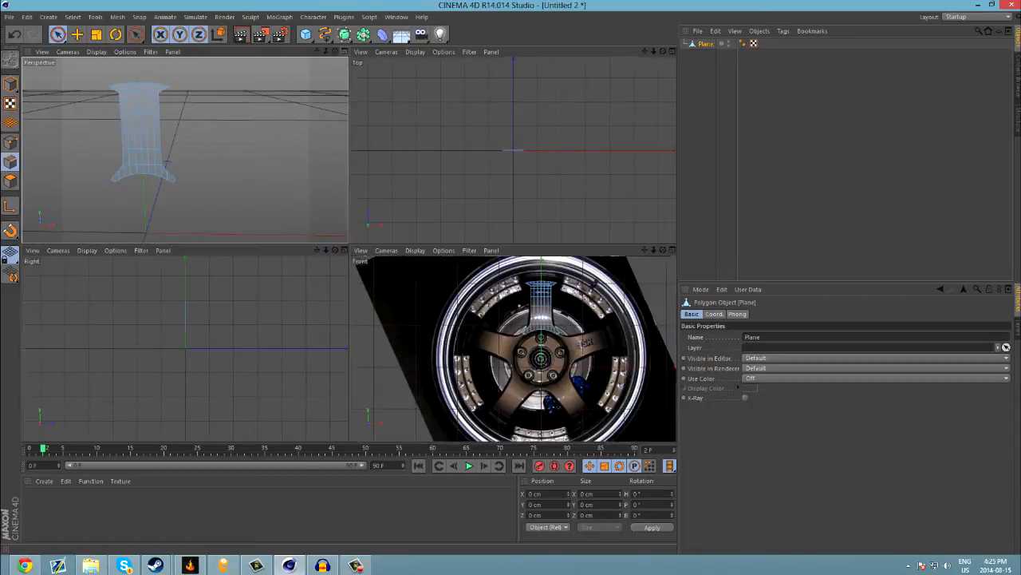
left_click(343, 51)
left_click_drag(326, 238, 309, 125, "alt")
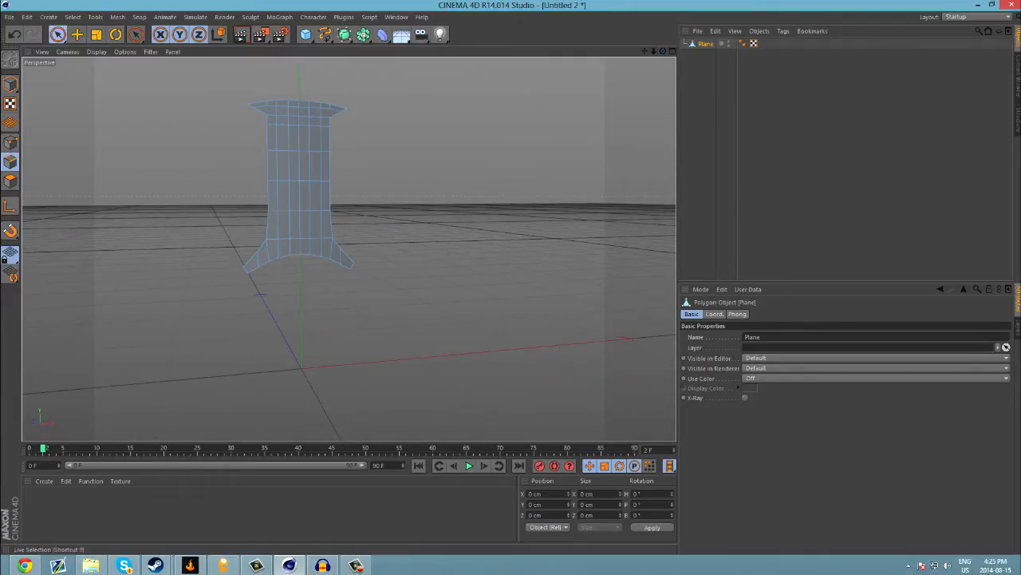
left_click(57, 34)
left_click(252, 107)
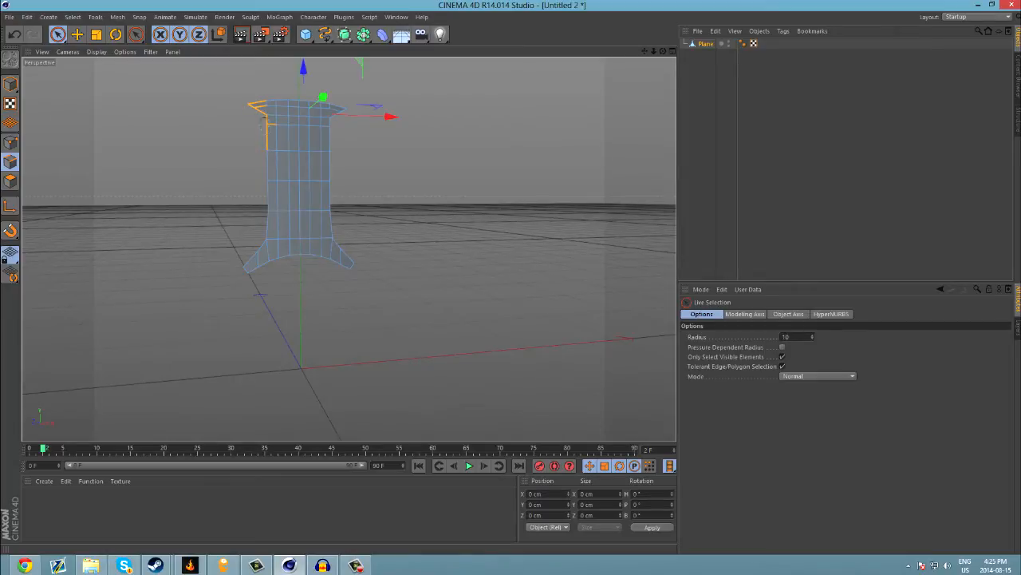
left_click_drag(260, 184, 263, 186)
left_click_drag(257, 254, 249, 270)
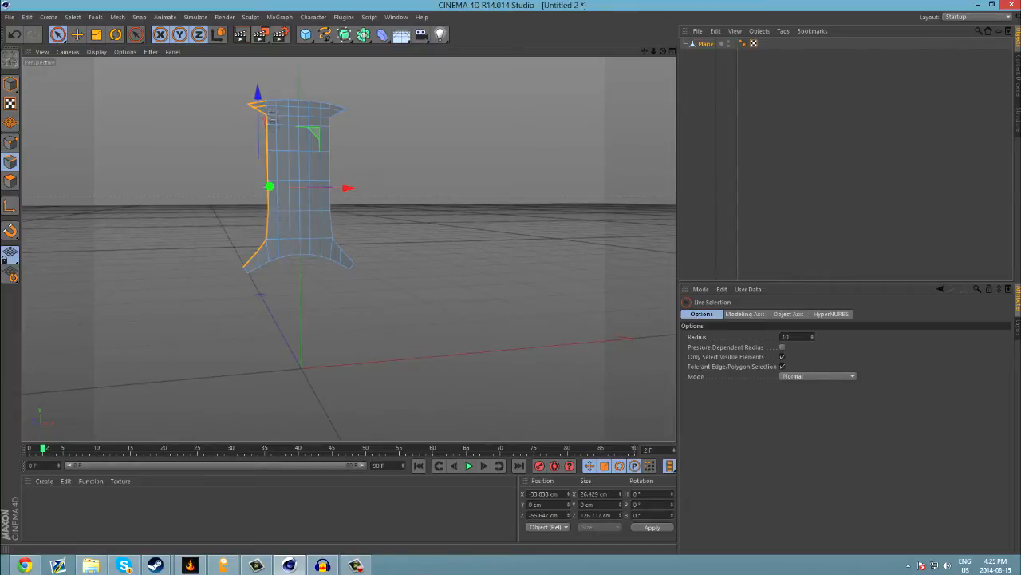
left_click(262, 97, "ctrl")
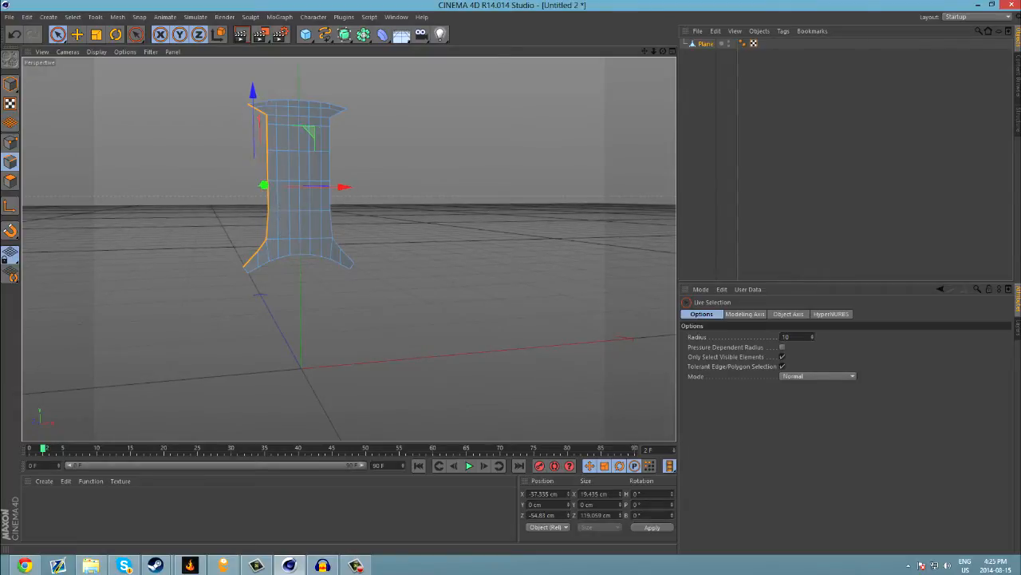
left_click(342, 114, "shift")
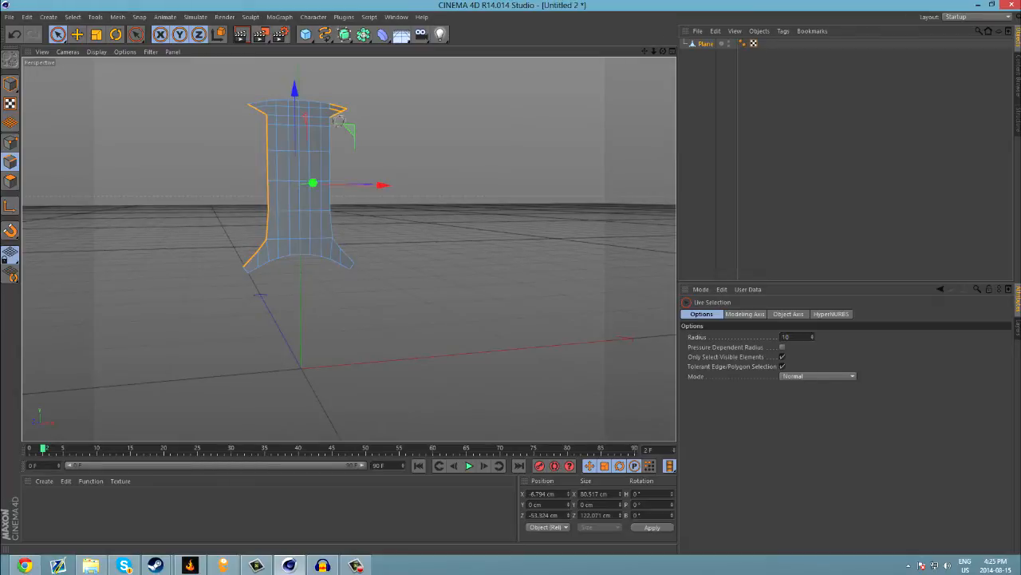
left_click(343, 252, "shift")
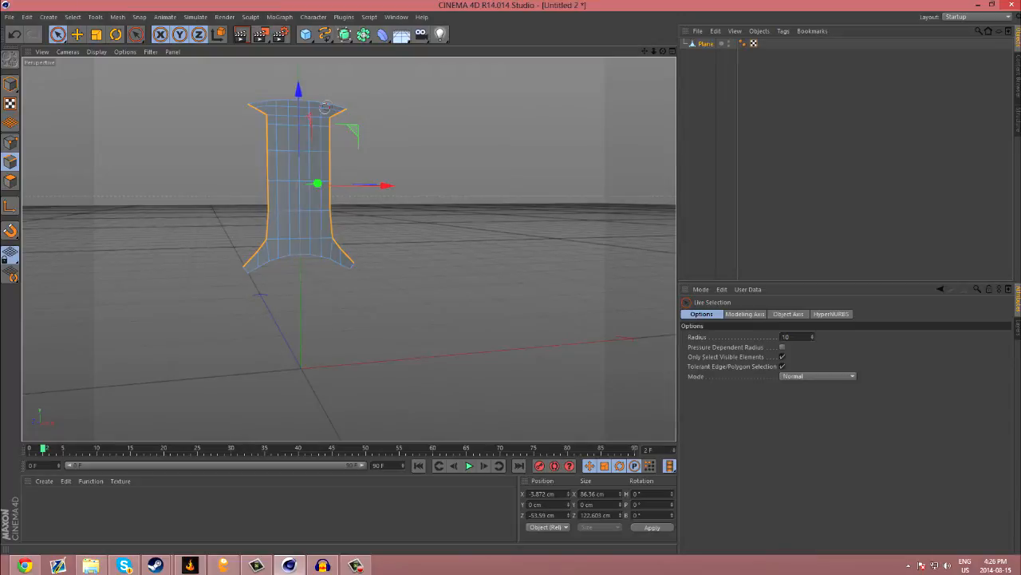
Step: Open the reference photo Wheel-51-1024x1001.jpg to examine how the spoke sides are shaped, and return to Cinema 4D
scroll(264, 166, "down", 2)
left_click_drag(662, 51, 557, 84)
left_click(124, 565)
left_click(124, 565)
left_click(92, 565)
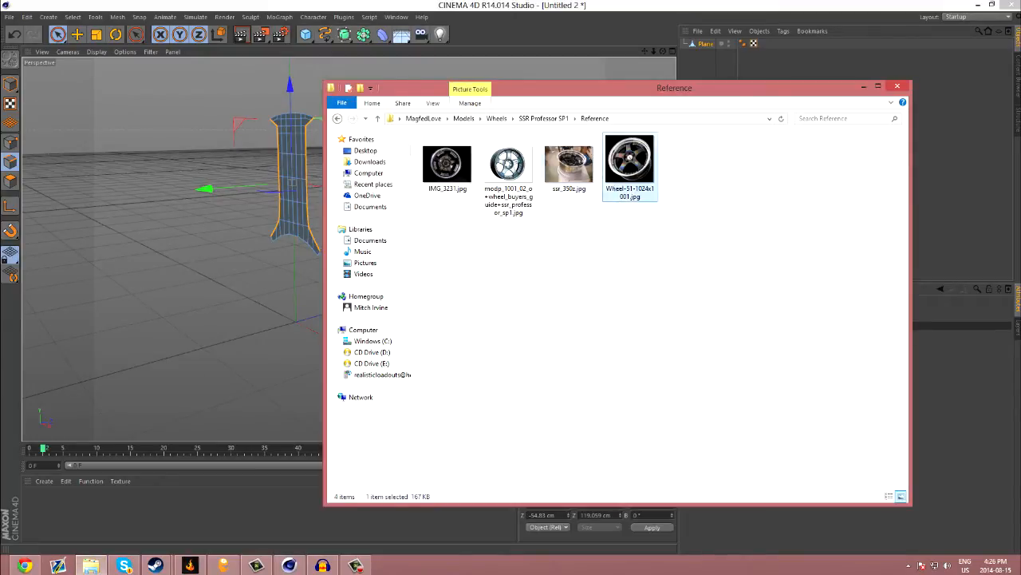
double_click(629, 164)
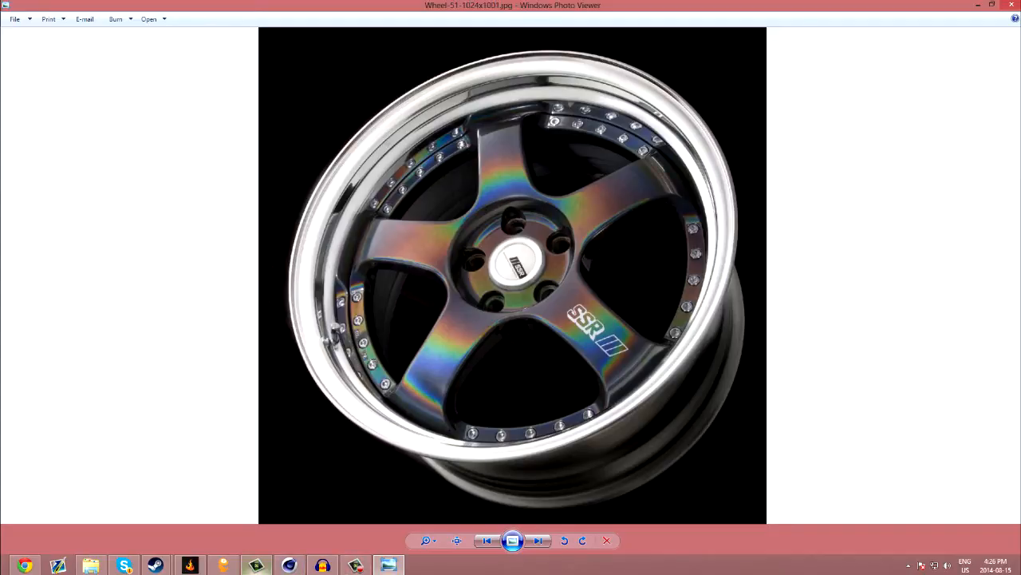
left_click(289, 565)
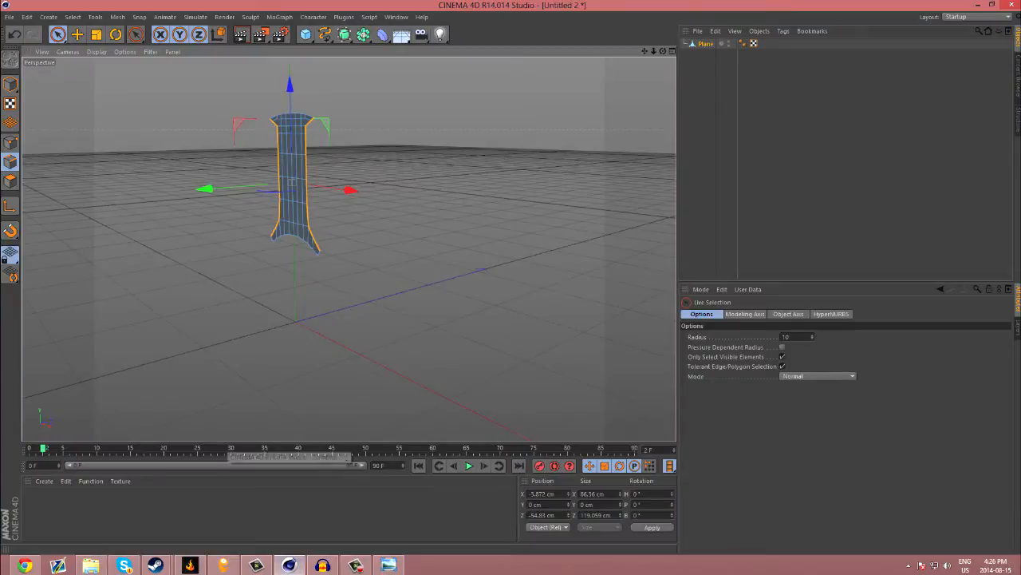
Step: Try to extrude the selected side edges by 5 cm with a 156° edge angle, and undo it
right_click(385, 179)
left_click(407, 397)
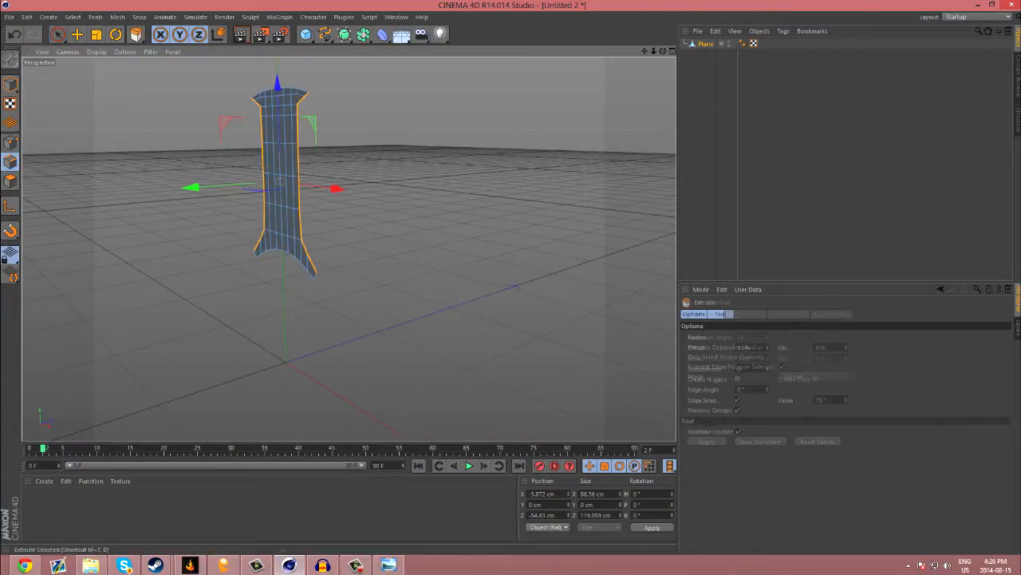
scroll(280, 181, "up", 2)
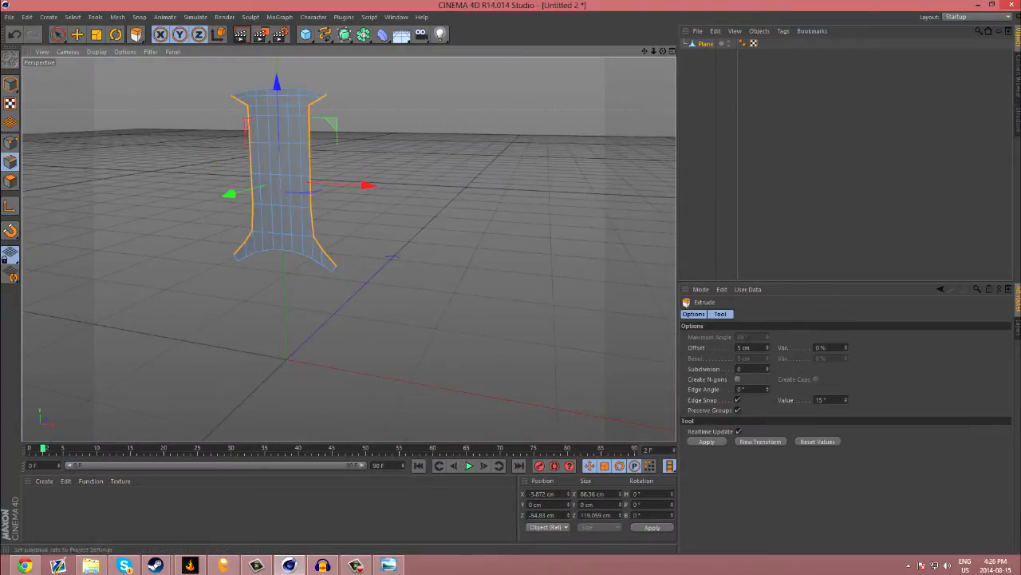
left_click(707, 441)
scroll(266, 251, "up", 1)
scroll(341, 237, "up", 4)
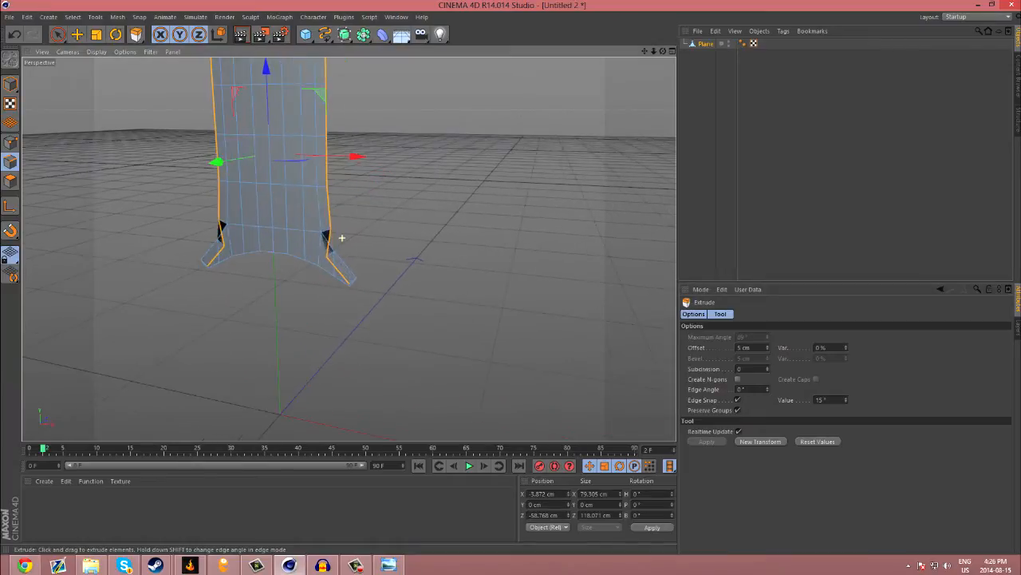
left_click_drag(662, 51, 615, 55)
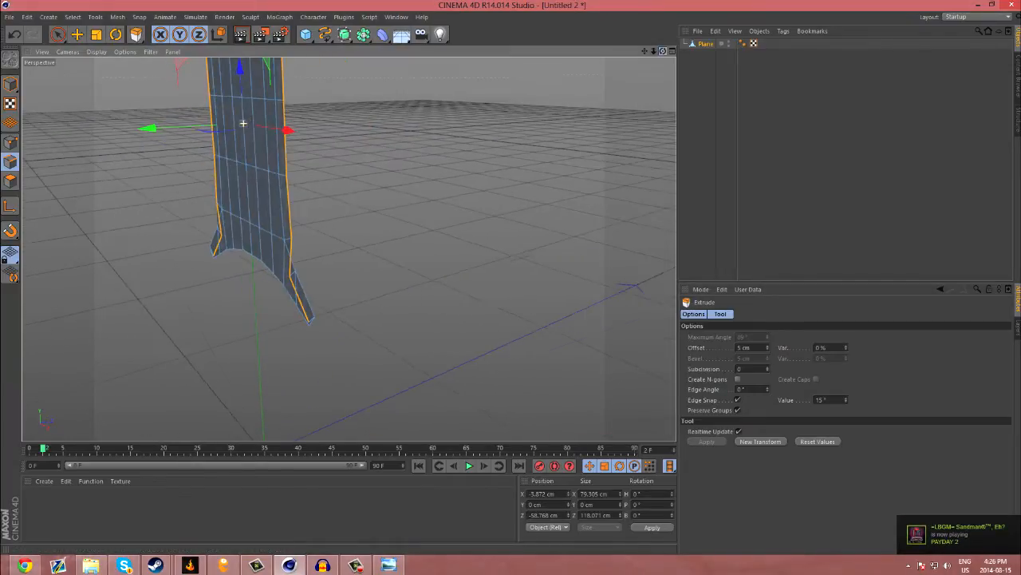
left_click_drag(768, 389, 768, 308)
scroll(372, 272, "down", 5)
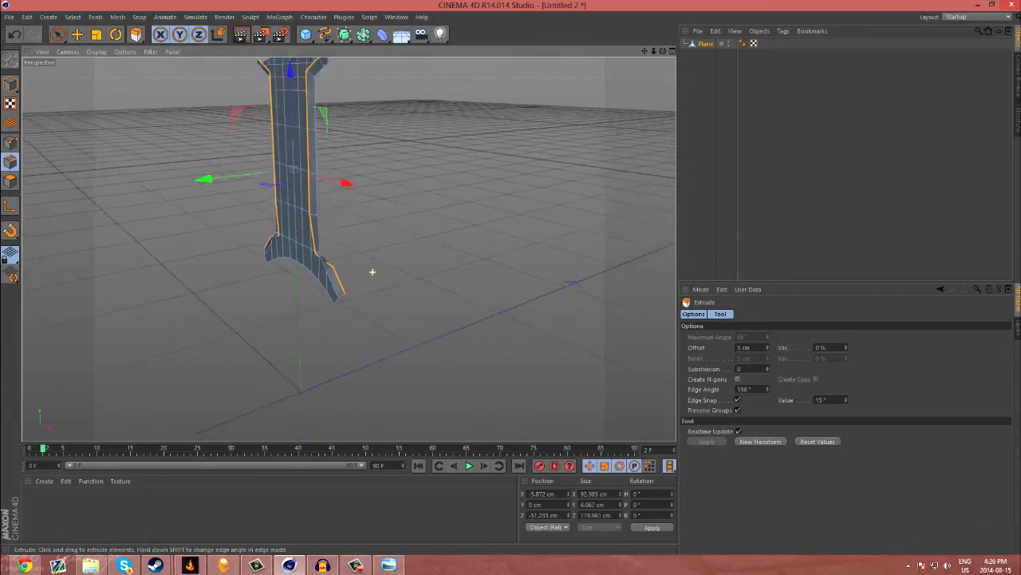
key("ctrl+z")
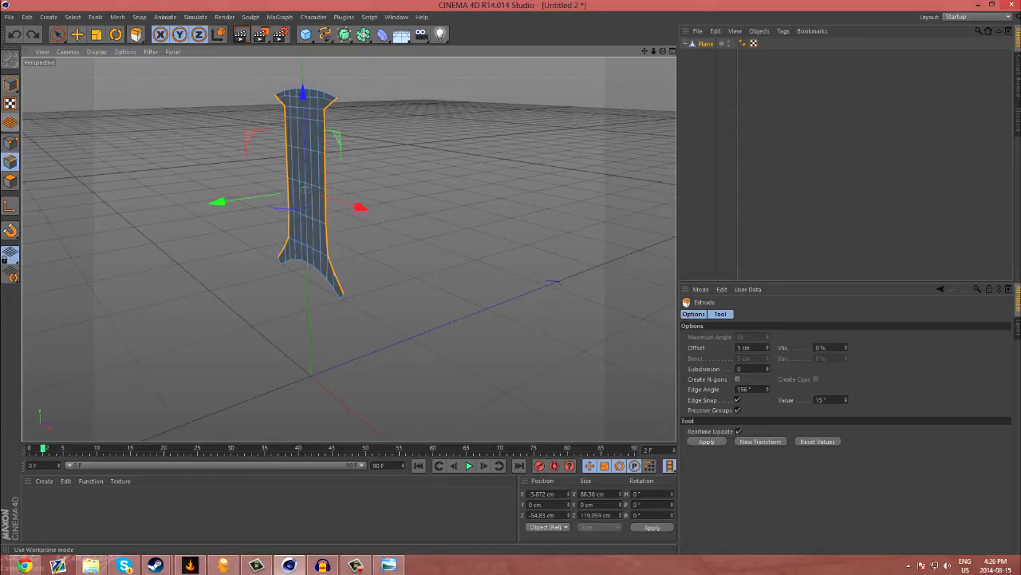
Step: Select the spoke's polygons to examine their normal direction, particularly at the hub-end flares, and clear the selection
left_click(11, 181)
left_click(58, 34)
mouse_move(335, 283)
left_mouse_down()
mouse_move(297, 254)
mouse_move(319, 235)
mouse_move(305, 199)
mouse_move(305, 143)
mouse_move(337, 96)
mouse_move(303, 94)
left_mouse_up()
left_click_drag(305, 190, 375, 169, "alt")
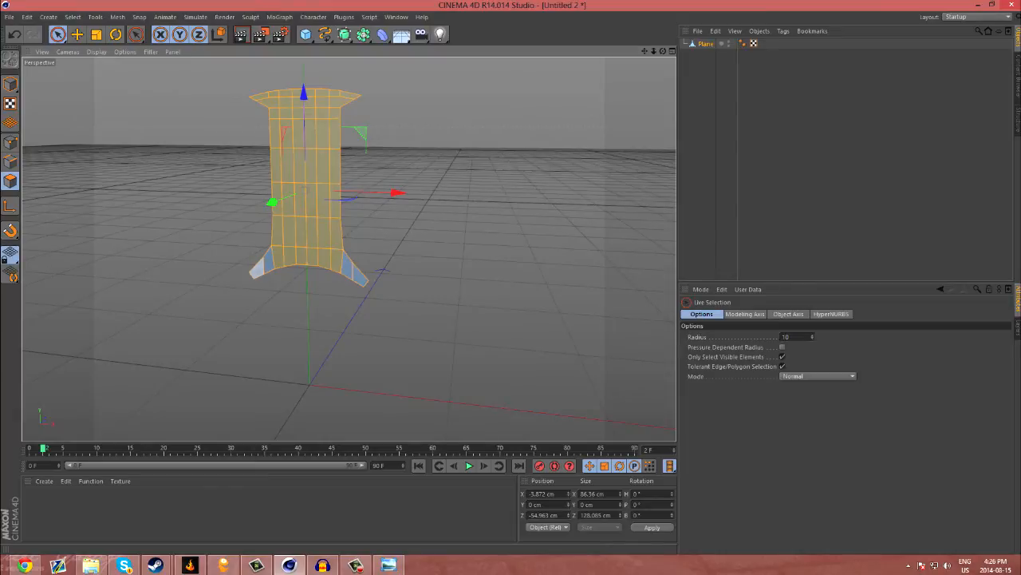
left_click(391, 264)
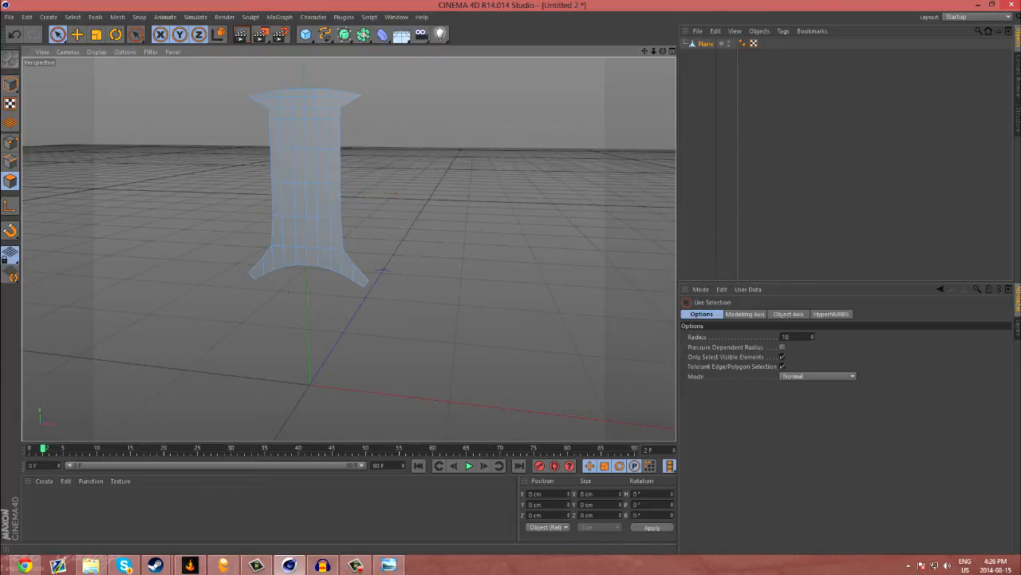
Step: Reverse the normals of the flared polygons on both sides of the spoke's hub end, and clear the selection
left_click(352, 270)
left_click(257, 270, "shift")
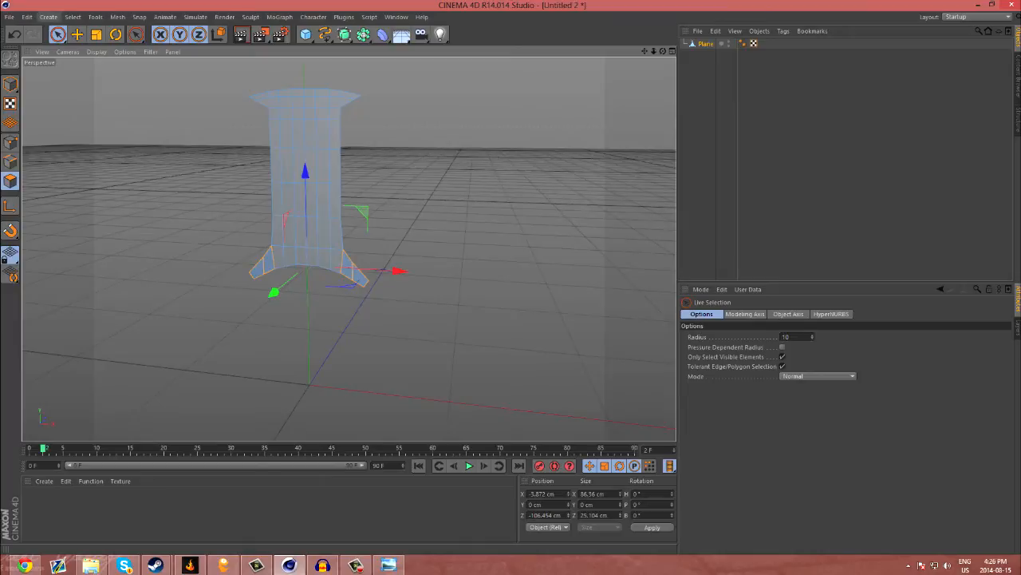
left_click(117, 17)
mouse_move(131, 44)
mouse_move(124, 105)
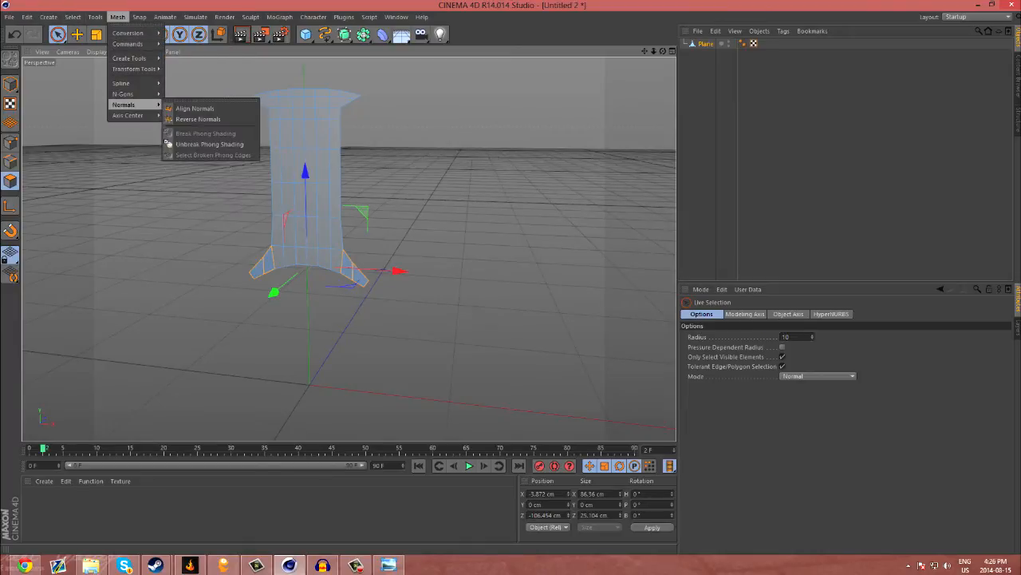
left_click(194, 117)
left_click(180, 195)
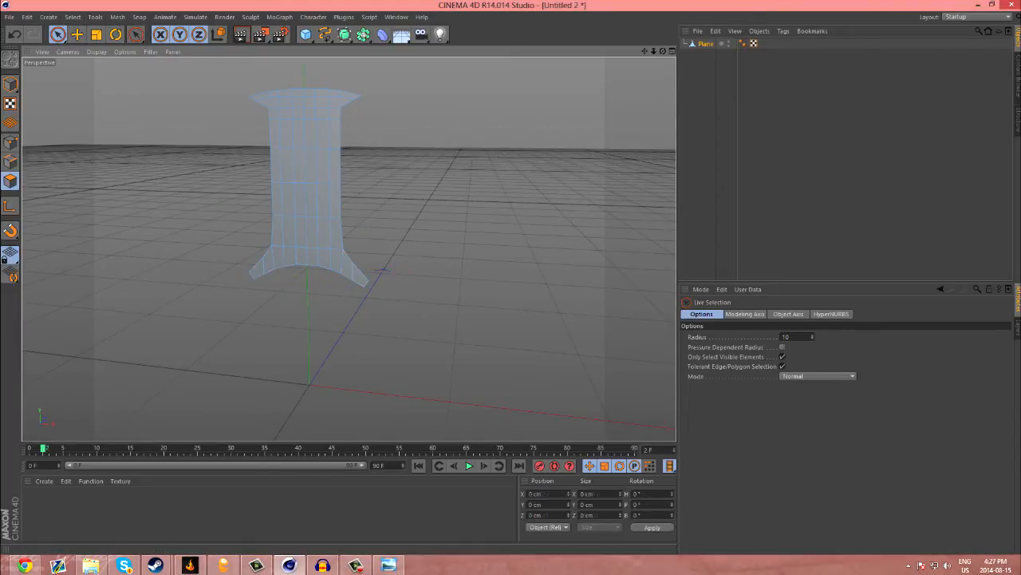
Step: Extrude the spoke's side edges by 5 cm with an edge angle of -58°
left_click(10, 161)
right_click(462, 245)
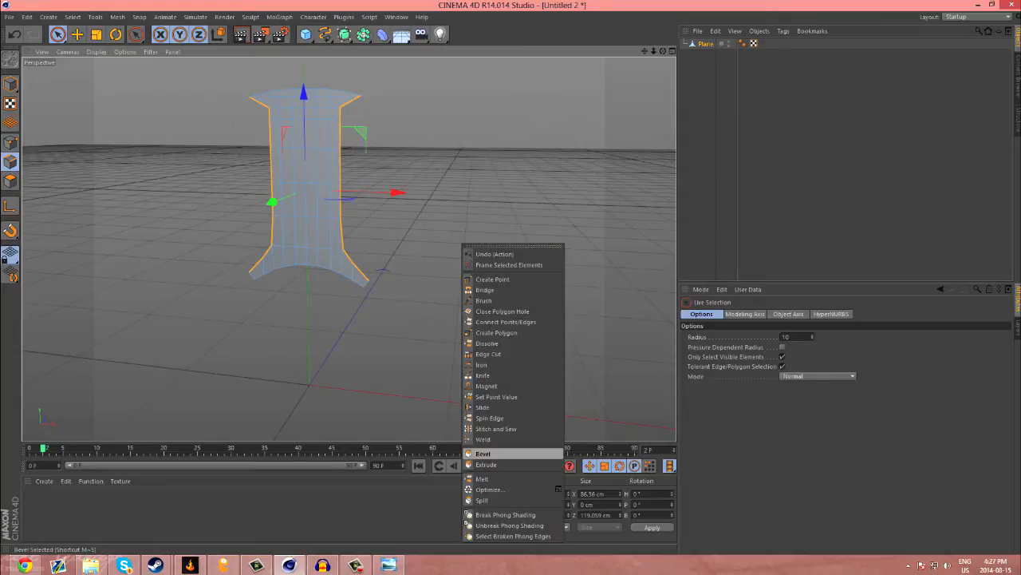
left_click(515, 464)
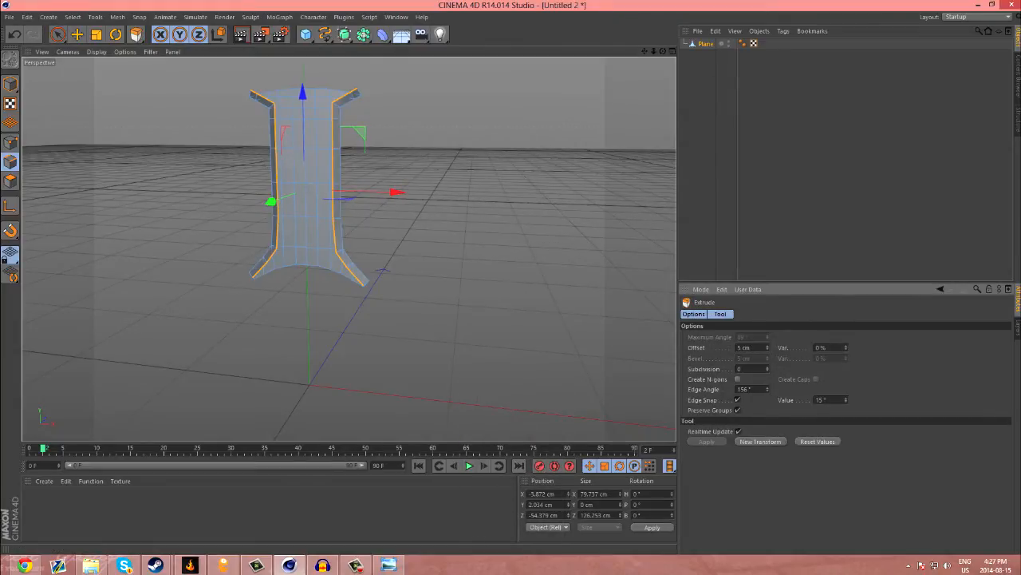
left_click_drag(306, 189, 246, 204, "alt")
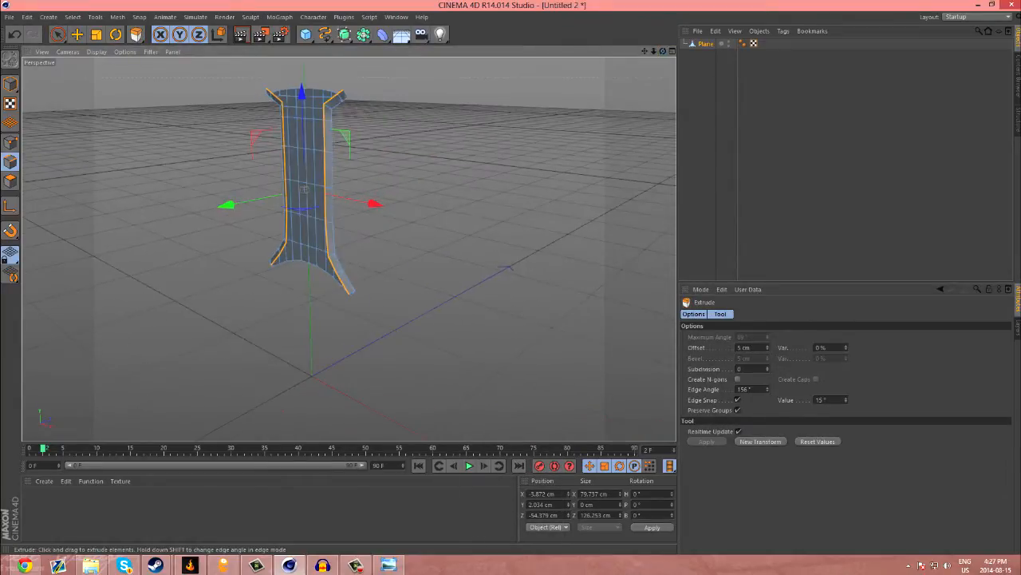
scroll(388, 221, "up", 3)
left_click_drag(768, 390, 768, 287)
mouse_move(662, 51)
left_mouse_down()
mouse_move(726, 17)
mouse_move(771, 22)
mouse_move(738, 24)
mouse_move(750, 50)
left_mouse_up()
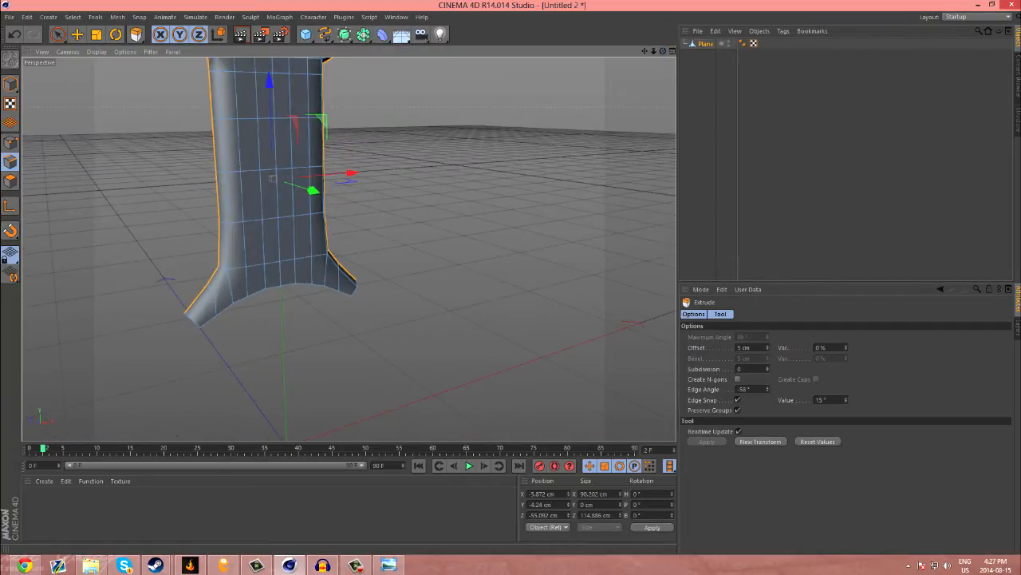
Step: Add a second 5 cm extrusion to the side edges with an edge angle of -24°
left_click(760, 441)
mouse_move(768, 390)
left_mouse_down()
mouse_move(767, 363)
mouse_move(768, 373)
left_mouse_up()
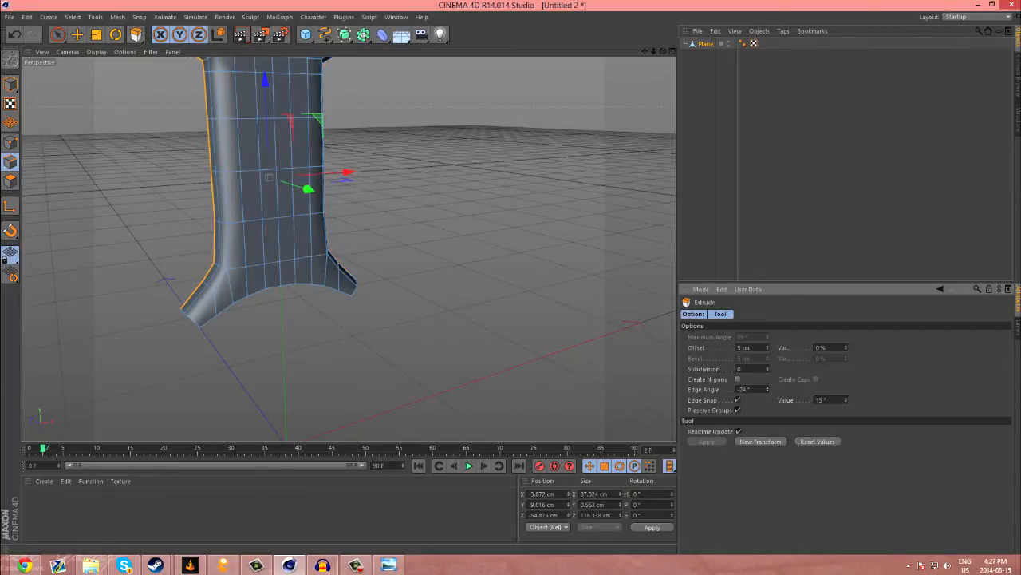
mouse_move(663, 51)
left_mouse_down()
mouse_move(766, 73)
mouse_move(722, 85)
mouse_move(626, 67)
left_mouse_up()
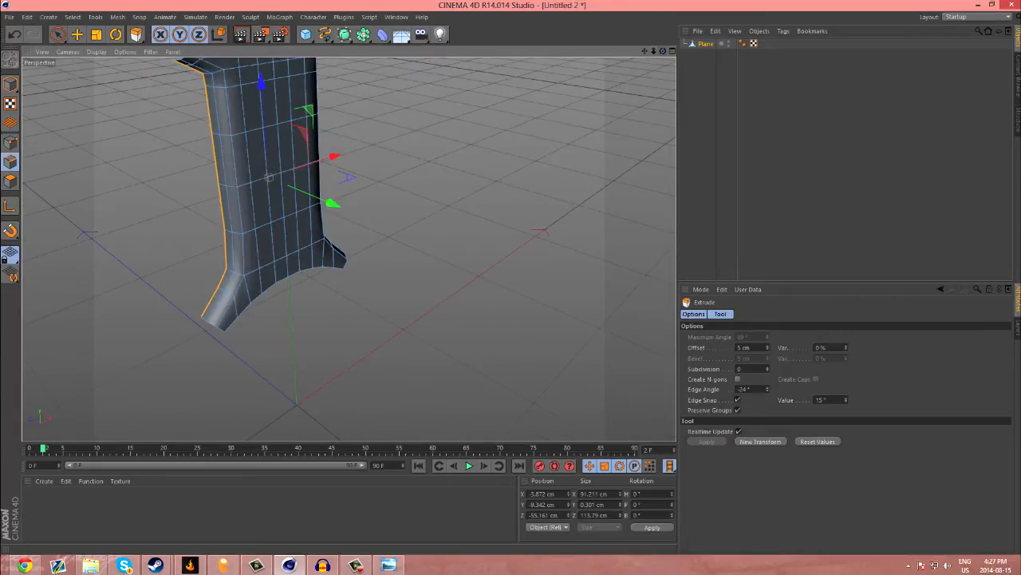
Step: Extrude the side edges a third time to form the deep side walls, with an edge angle of 0°
left_click_drag(269, 177, 239, 164)
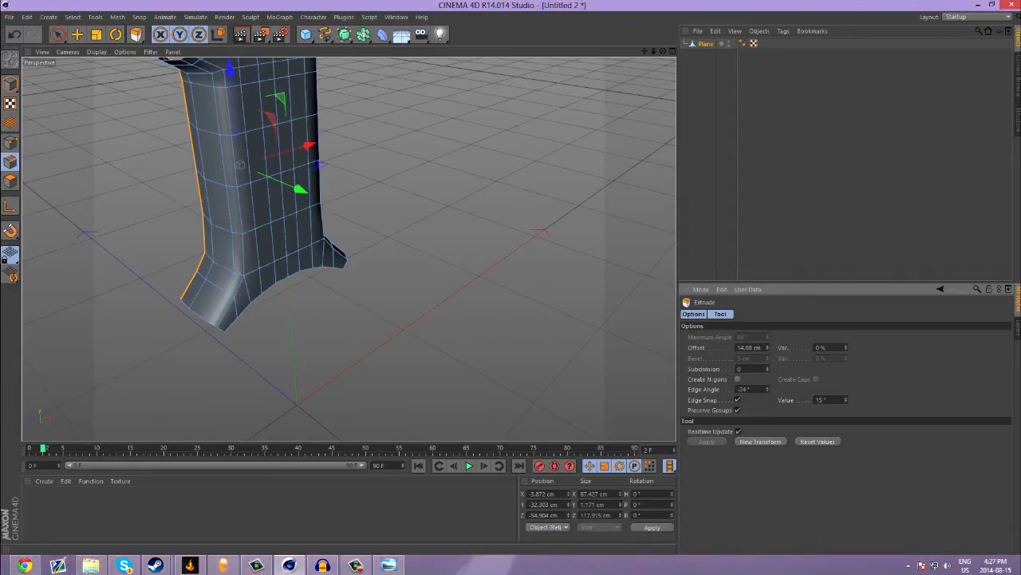
left_click_drag(768, 390, 767, 368)
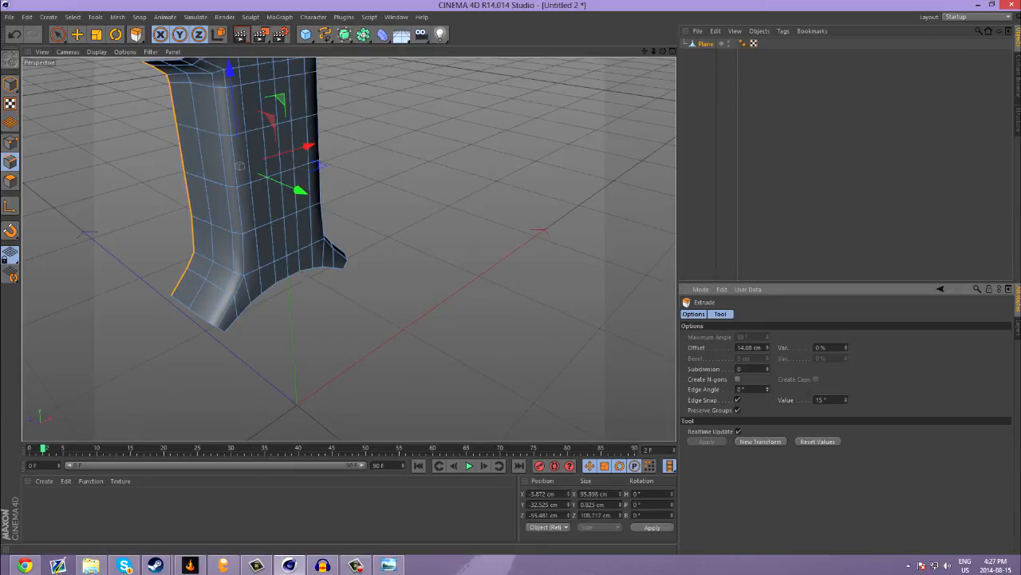
left_click_drag(240, 165, 199, 159, "alt")
scroll(426, 174, "down", 7)
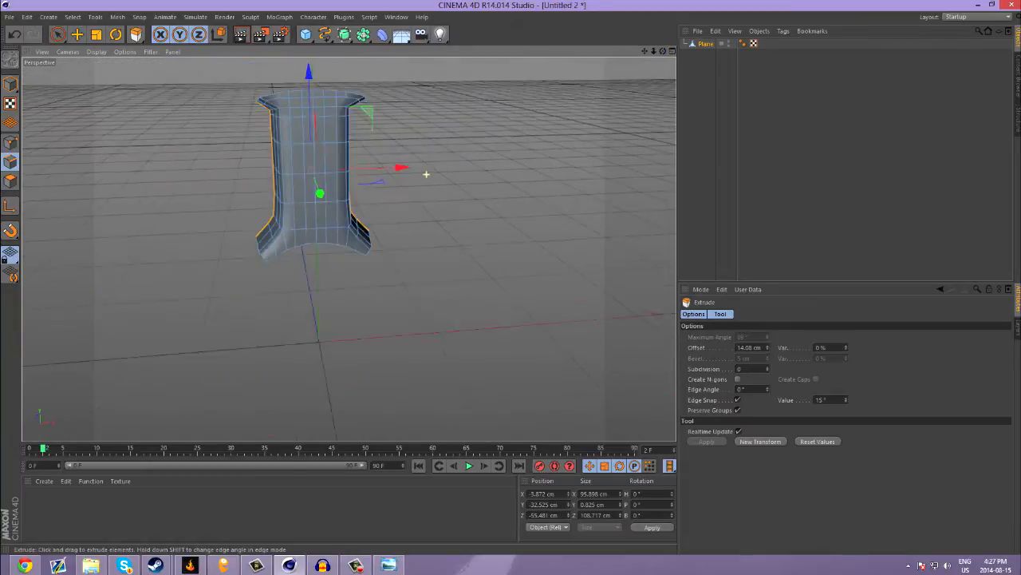
Step: Examine the extruded spoke's depth in perspective and compare its outline with the reference wheel in the front view
left_click_drag(427, 174, 355, 176, "alt")
scroll(431, 289, "up", 3)
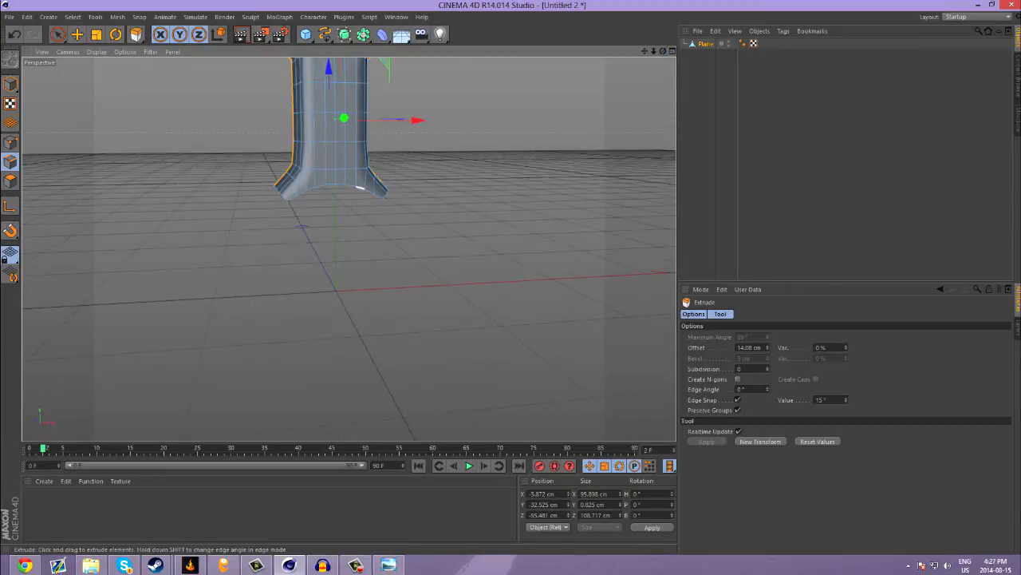
scroll(371, 186, "down", 2)
mouse_move(345, 134)
left_mouse_down("alt")
mouse_move(275, 155)
mouse_move(259, 180)
mouse_move(352, 138)
left_mouse_up("alt")
middle_click_drag(382, 159, 349, 250, "alt")
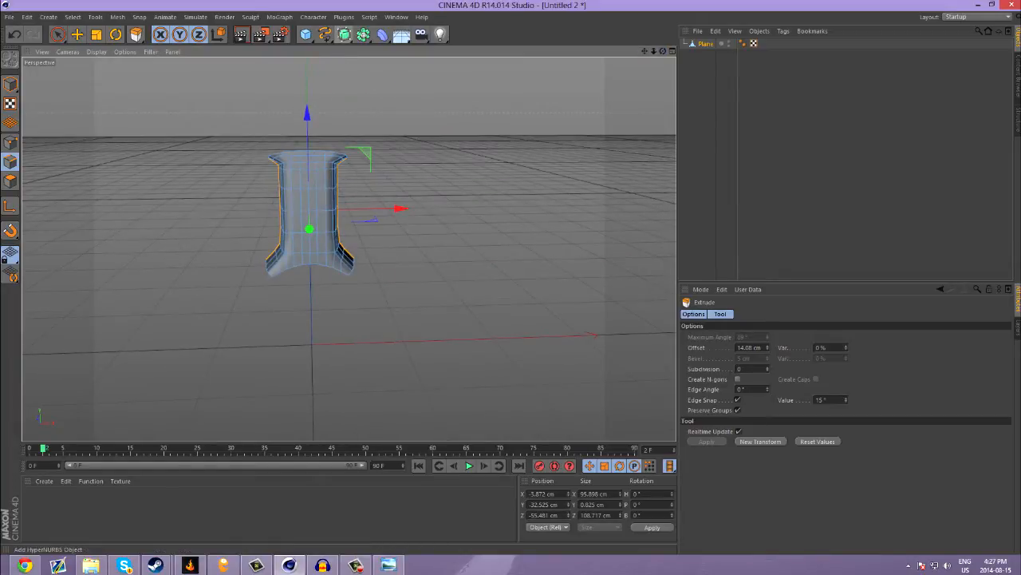
key("F5")
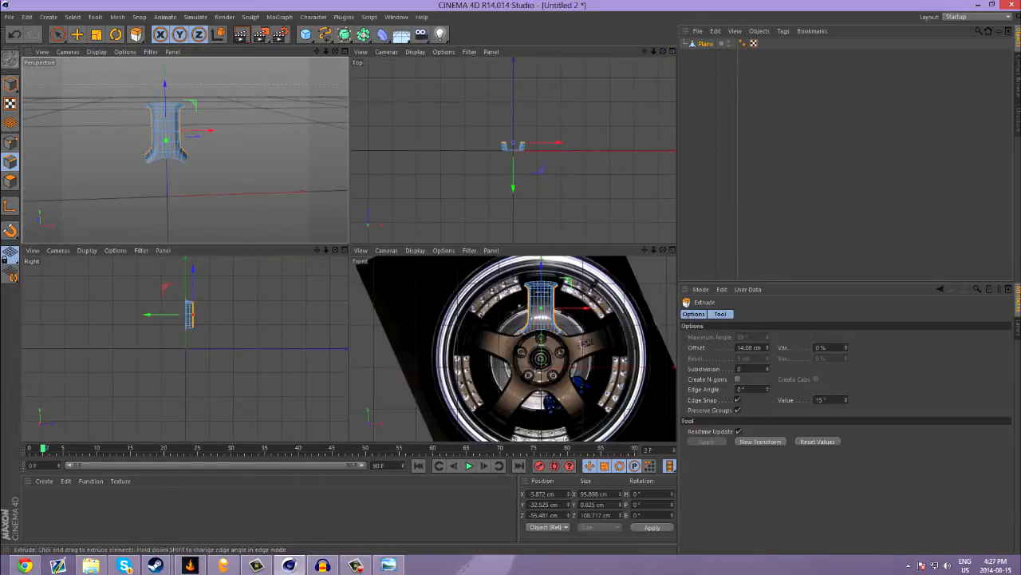
key("F4")
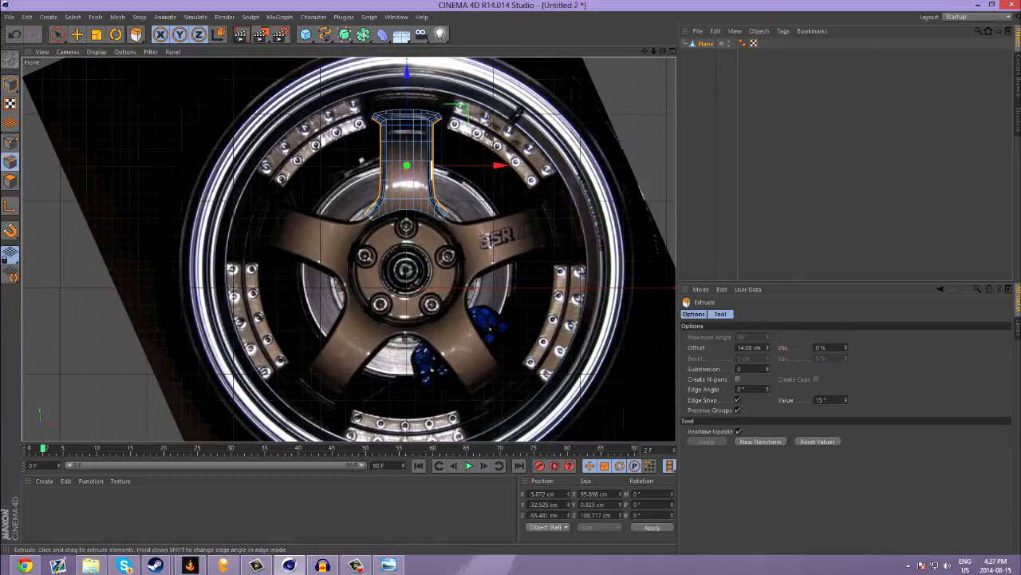
scroll(431, 166, "down", 1)
scroll(423, 207, "down", 2)
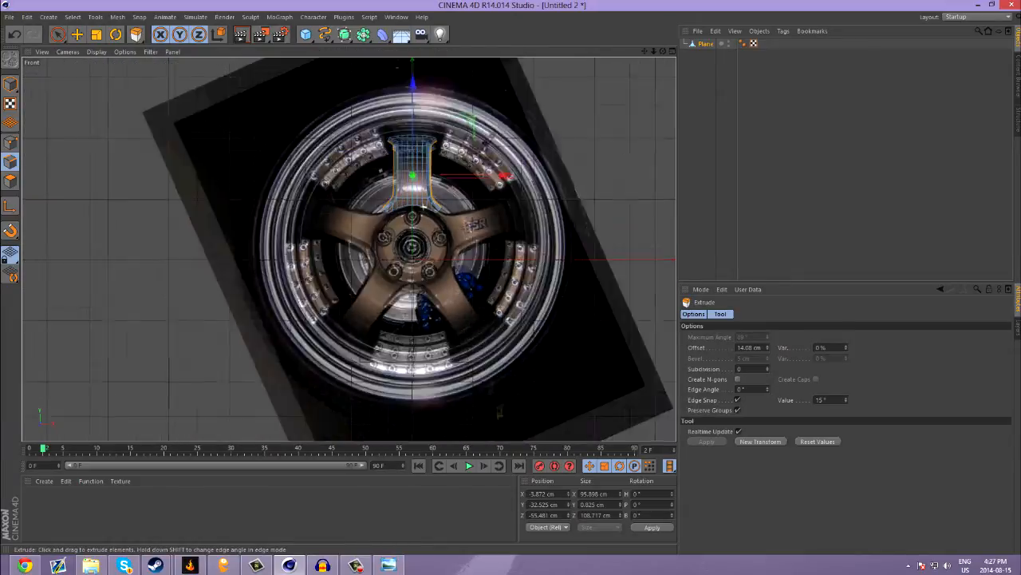
scroll(422, 200, "up", 3)
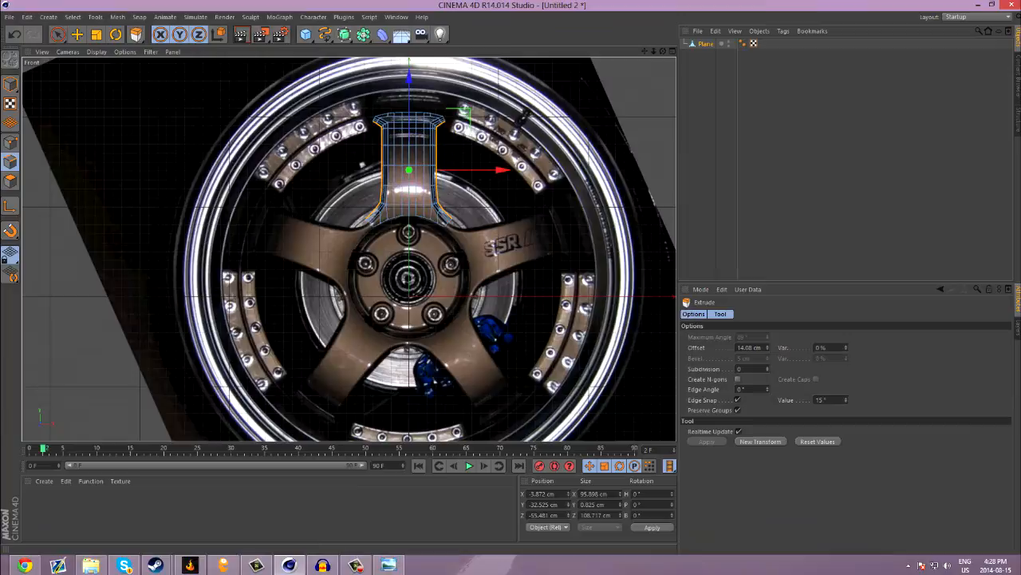
Step: Add an Array object and place the spoke mesh inside it as its child
left_click(750, 128)
left_click(363, 34)
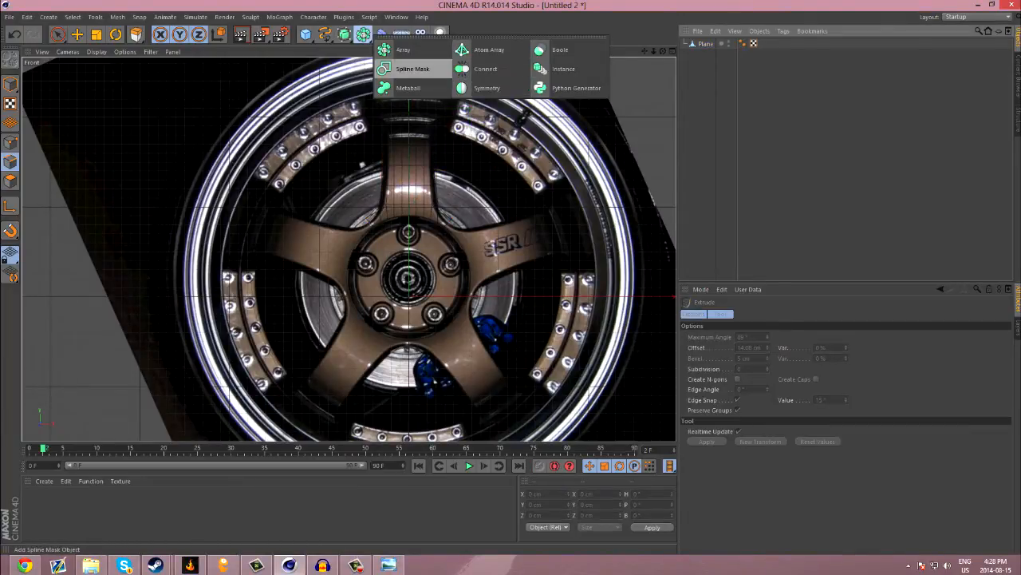
left_click(403, 50)
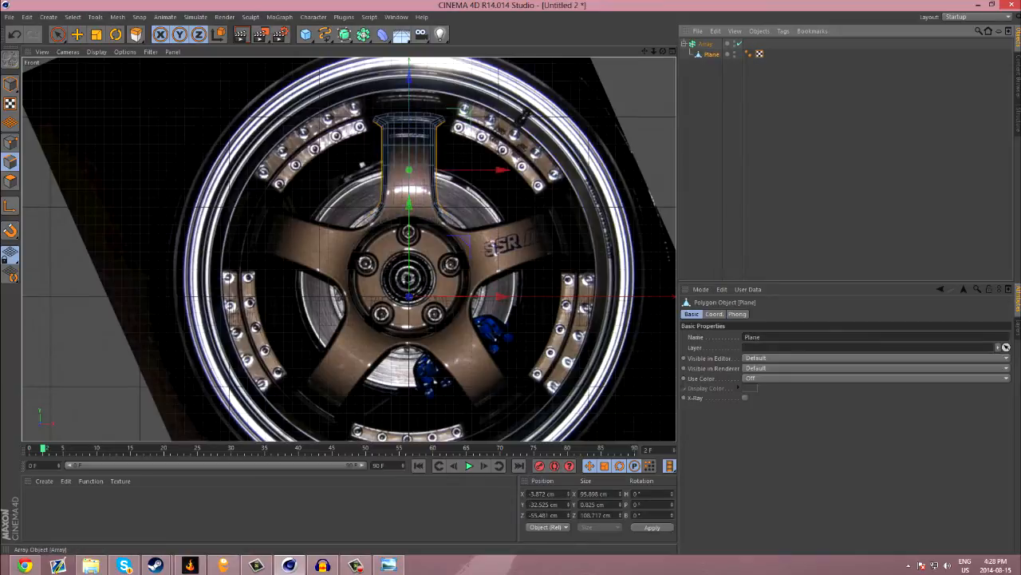
left_click_drag(706, 54, 705, 45)
Step: Set the array's number of copies to 4 so that five spokes are arranged in a circle
left_click(671, 51)
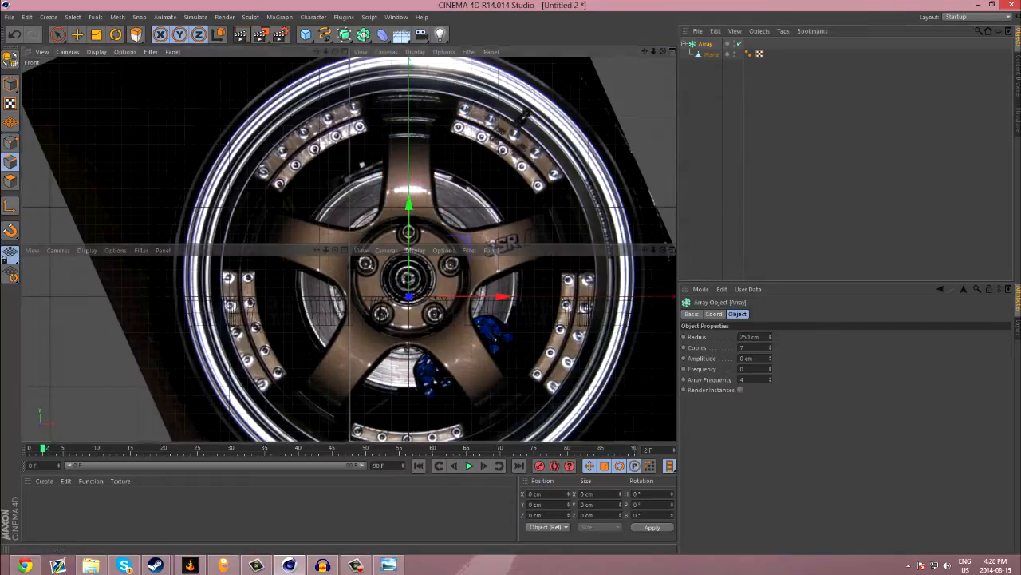
left_click(342, 51)
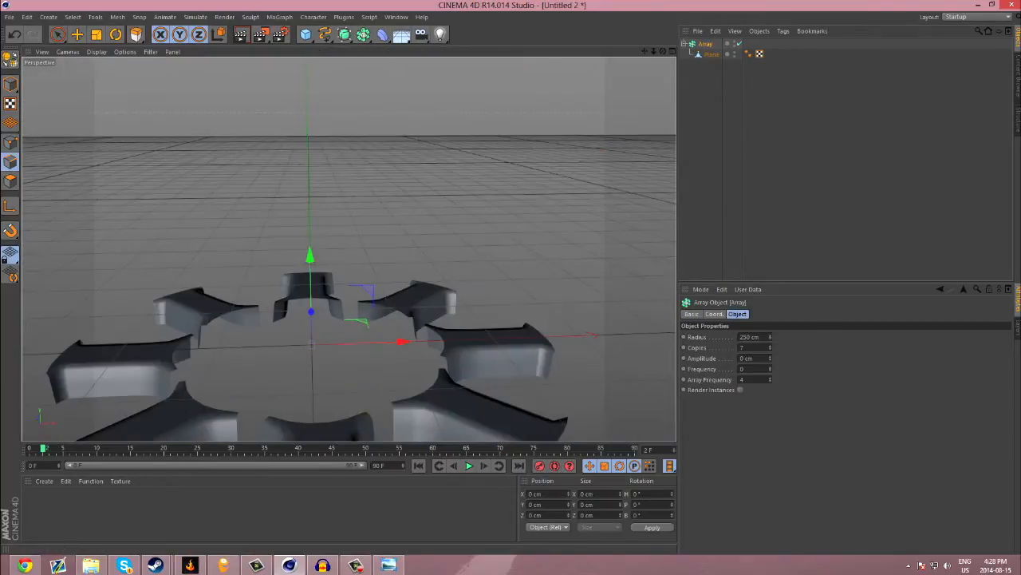
left_click_drag(662, 51, 659, 191)
scroll(403, 203, "down", 5)
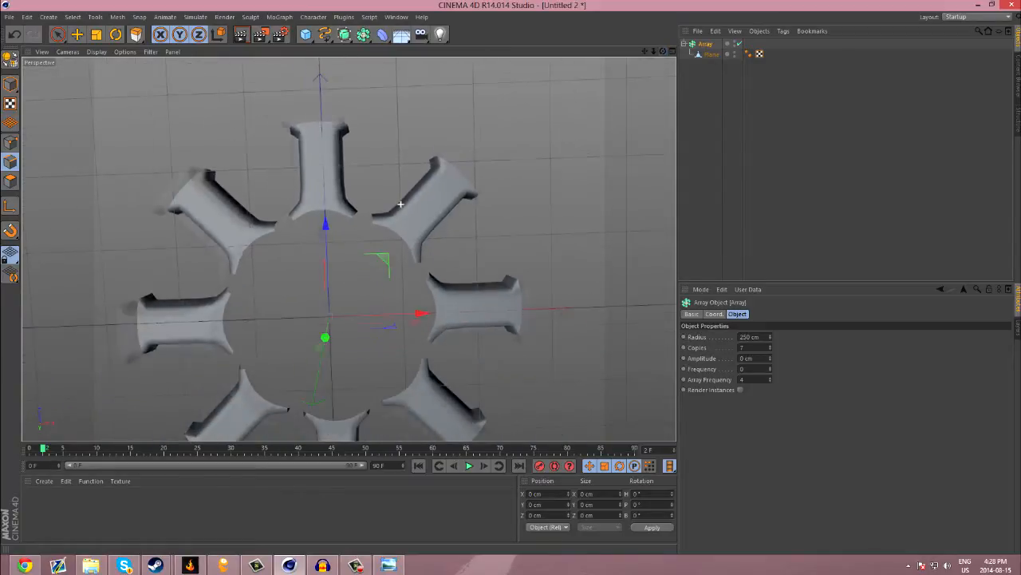
scroll(408, 194, "down", 2)
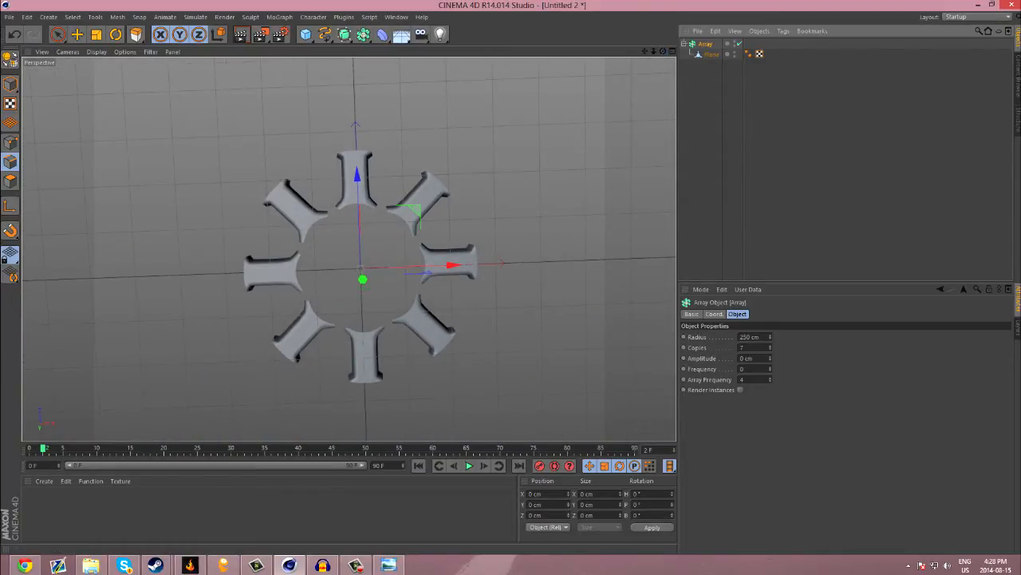
left_click_drag(770, 348, 770, 358)
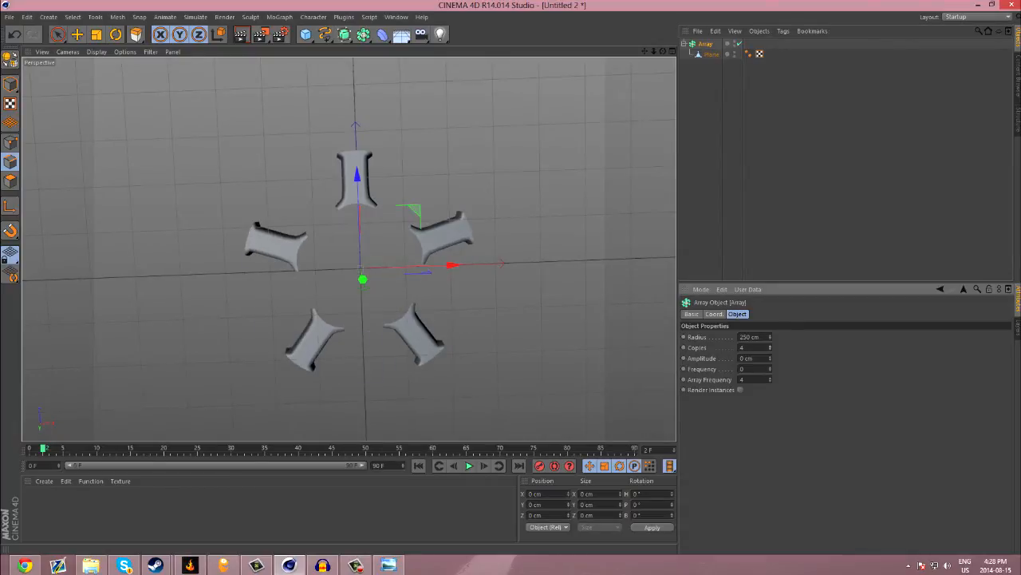
Step: Reduce the array's radius to 169 cm so the spokes' hub ends meet around the centre
left_click_drag(770, 337, 770, 411)
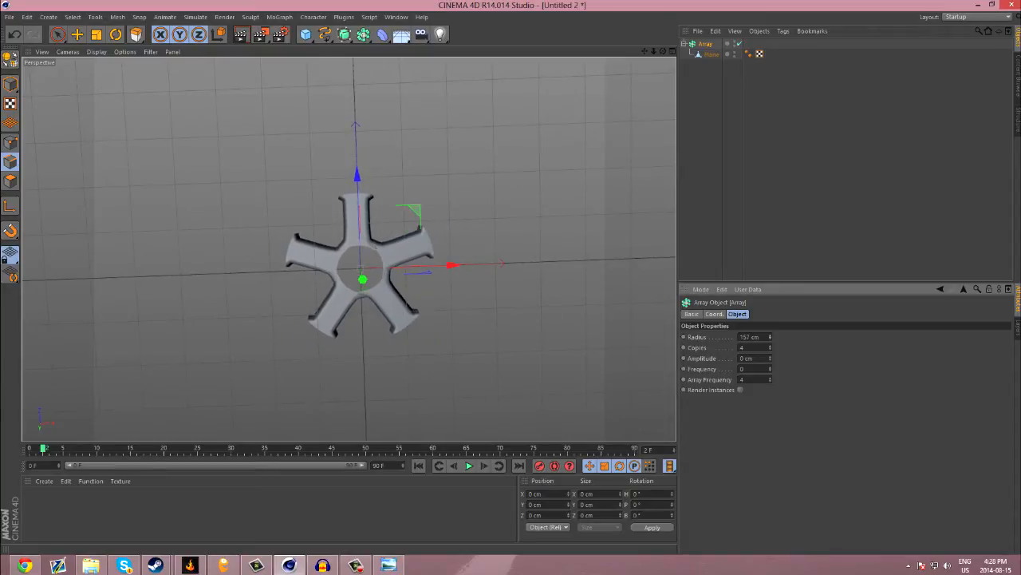
scroll(367, 255, "up", 8)
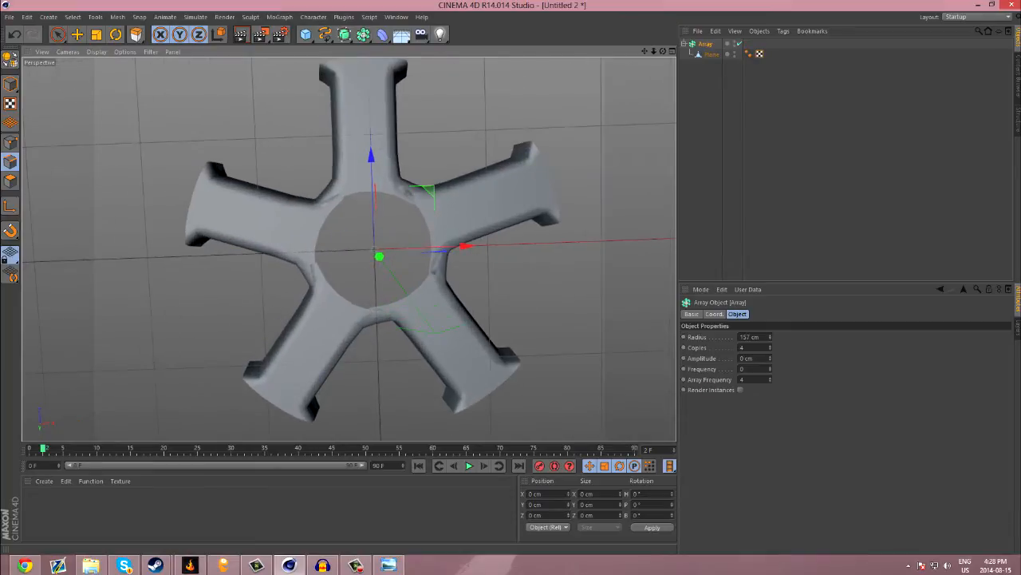
scroll(405, 186, "down", 1)
left_click_drag(770, 337, 770, 327)
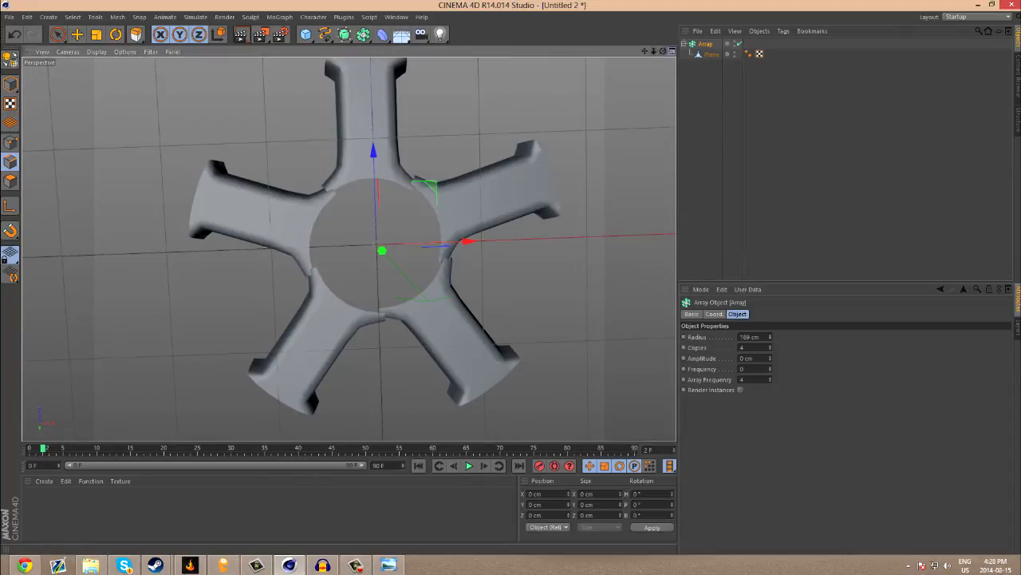
Step: Examine the five-spoke arrangement in the top and perspective views, checking how neighbouring spokes join at the hub
key("F5")
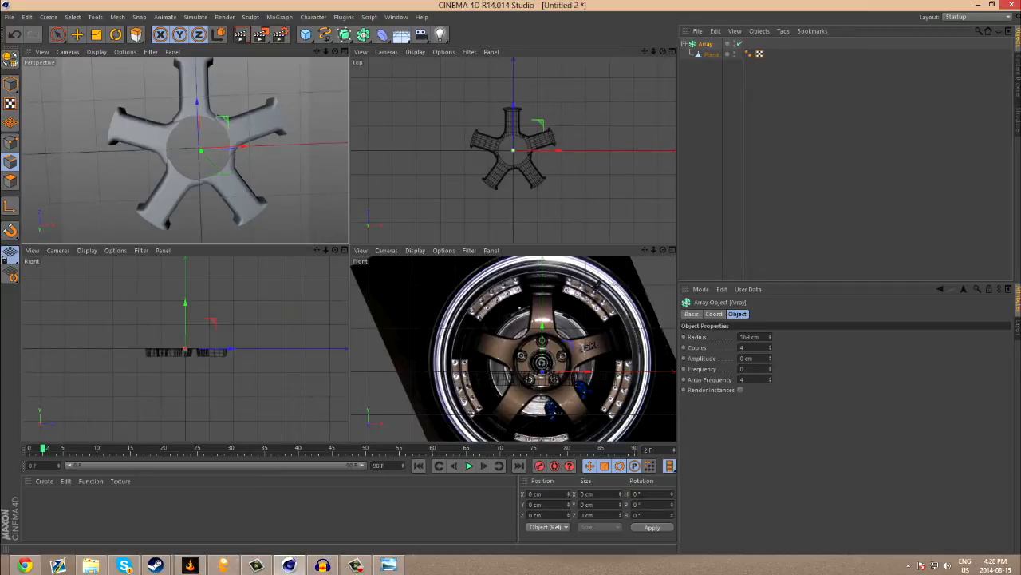
key("F2")
scroll(366, 194, "up", 5)
scroll(366, 194, "down", 1)
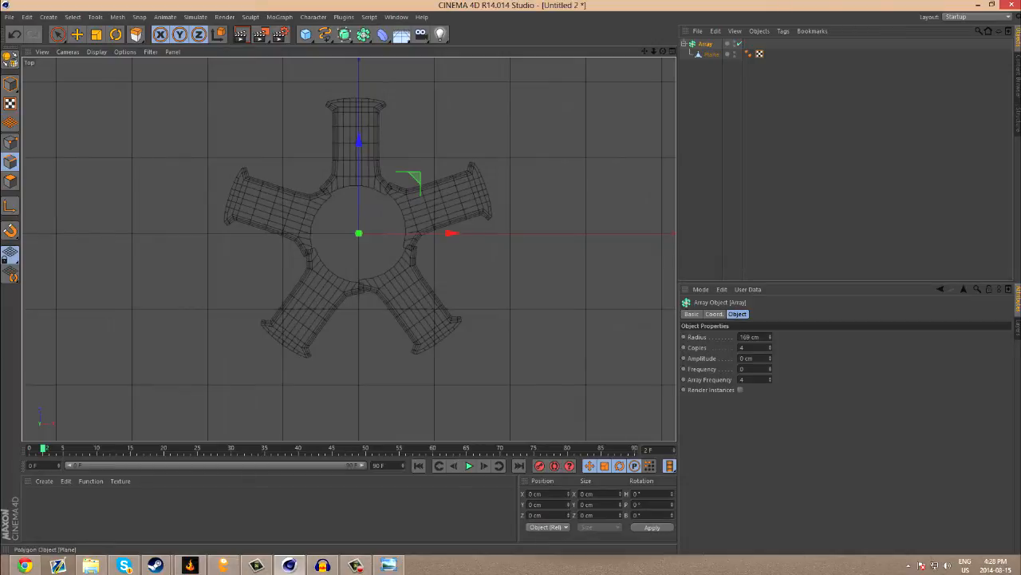
middle_click(365, 194)
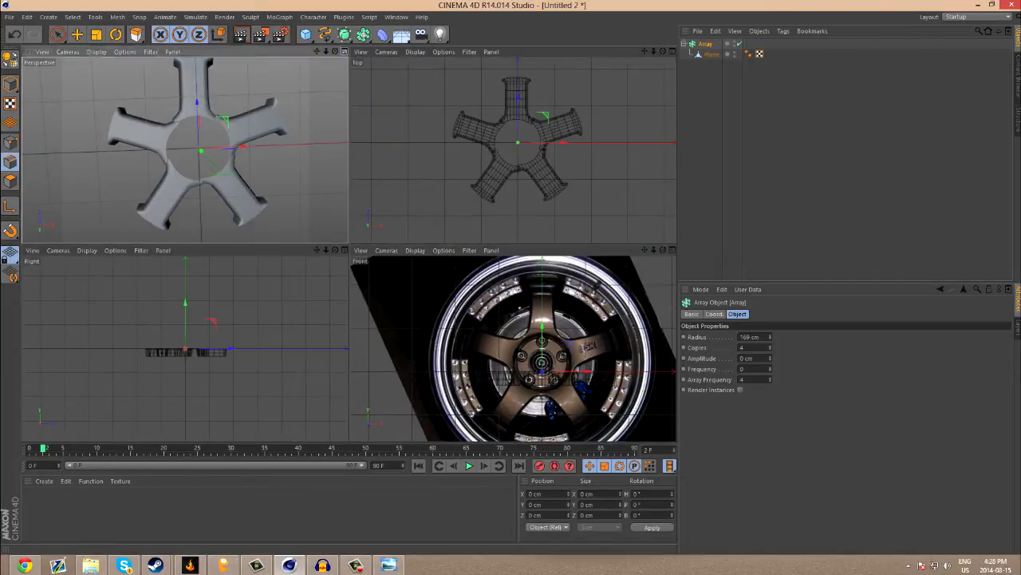
middle_click(259, 139)
scroll(259, 139, "down", 3)
left_click_drag(333, 195, 334, 135, "alt")
middle_click_drag(349, 246, 346, 348, "alt")
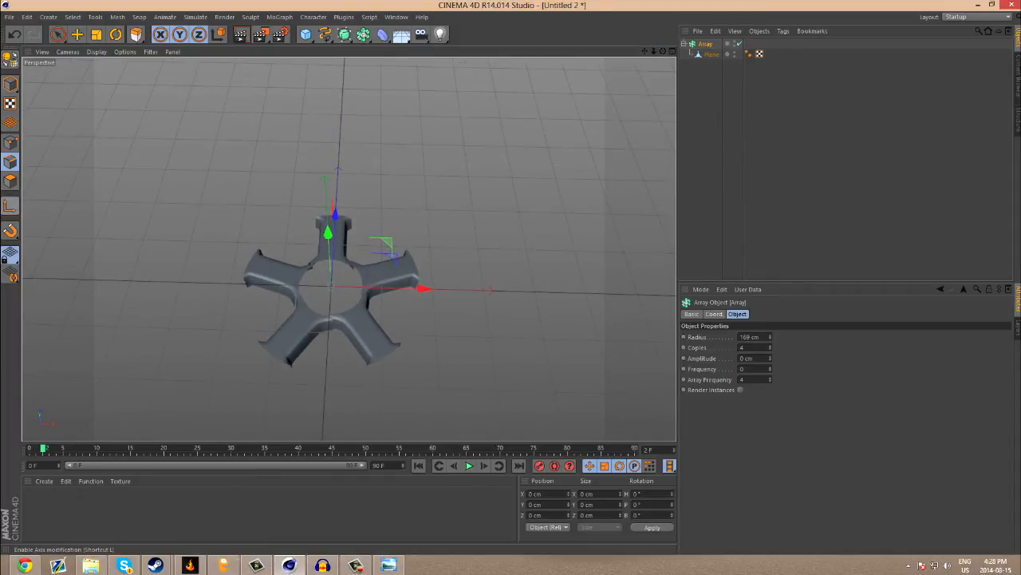
Step: Shift the array about 7.6 cm along X, and move the spoke mesh's own axis along X to about 25.5 cm
mouse_move(423, 288)
left_mouse_down()
mouse_move(440, 288)
mouse_move(409, 288)
mouse_move(426, 287)
left_mouse_up()
left_click(347, 240)
key("d")
left_click(10, 206)
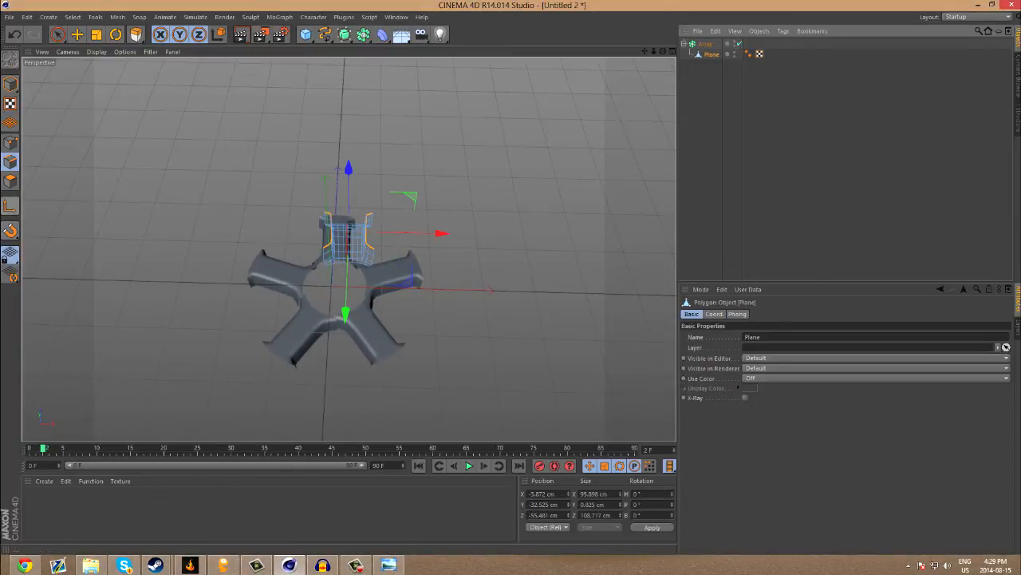
left_click_drag(415, 233, 348, 229)
left_click(10, 84)
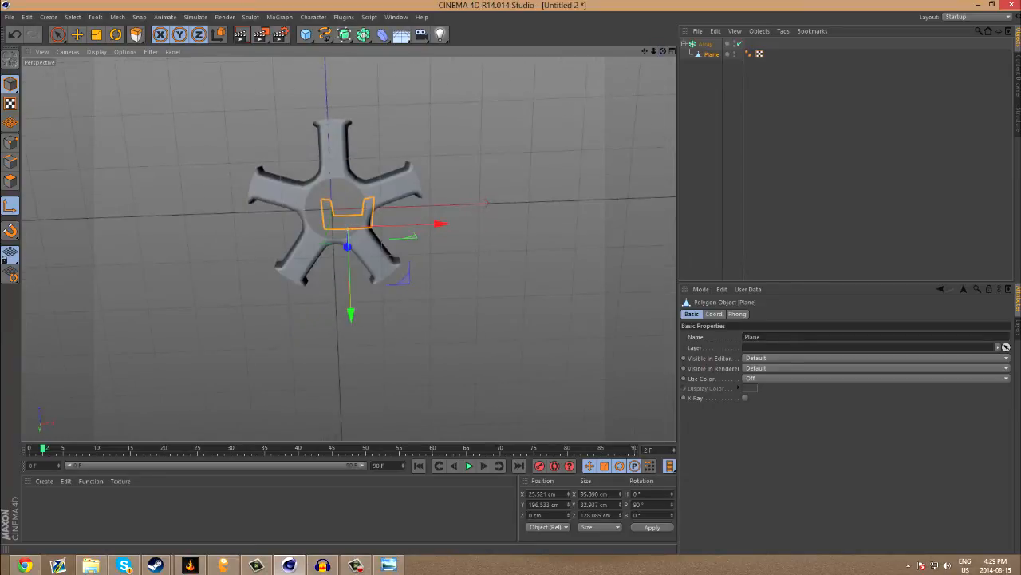
Step: Inspect the joints and overlaps between the realigned spokes around the hub opening, up close and from above
scroll(307, 215, "up", 5)
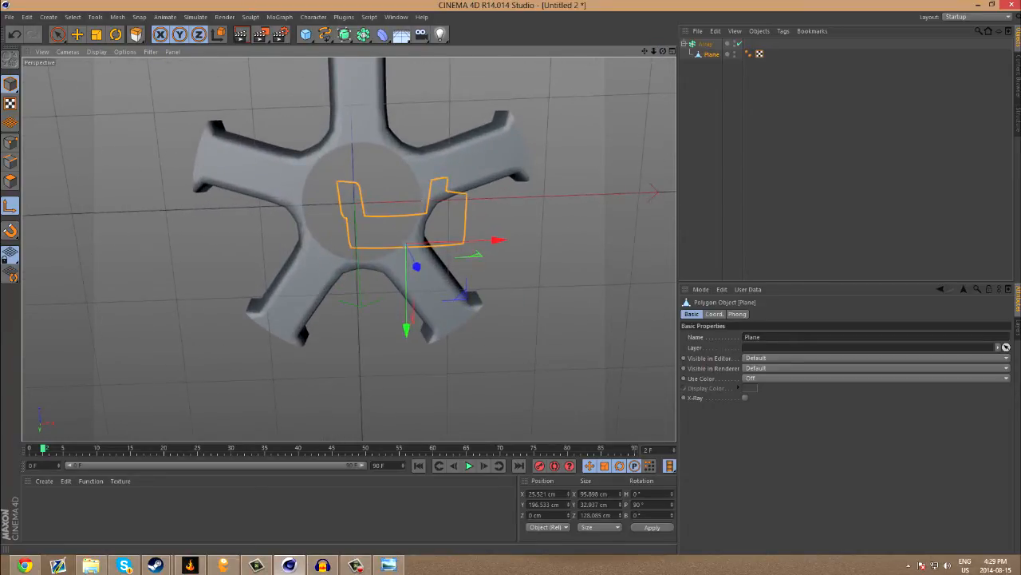
scroll(307, 215, "down", 2)
key("F5")
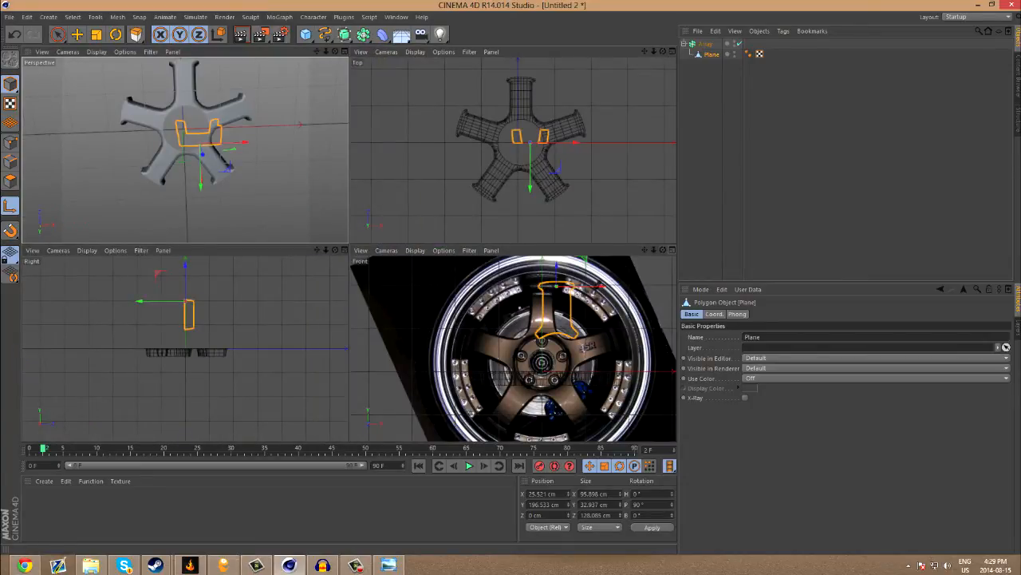
key("F2")
scroll(341, 252, "up", 6)
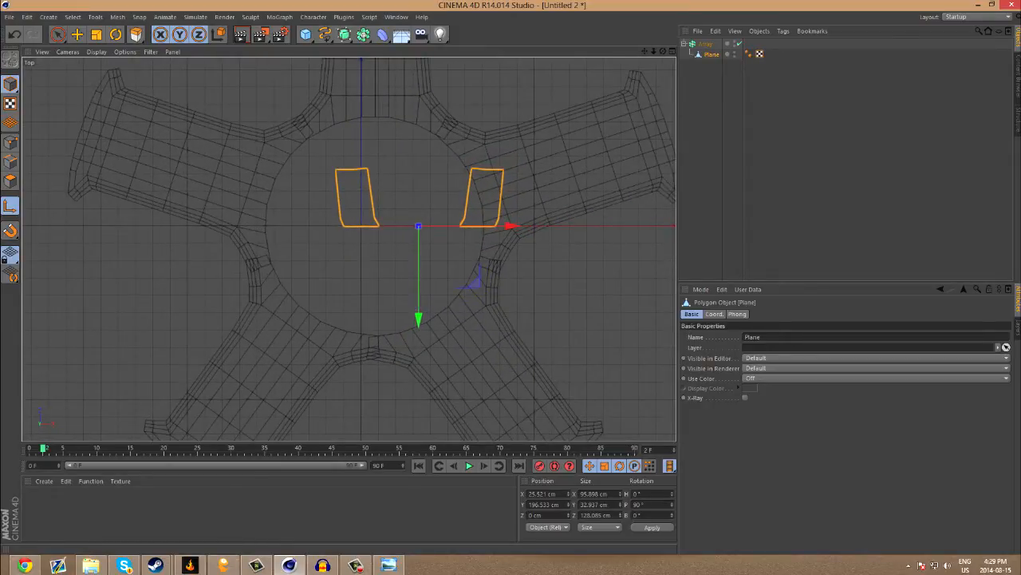
scroll(479, 262, "down", 5)
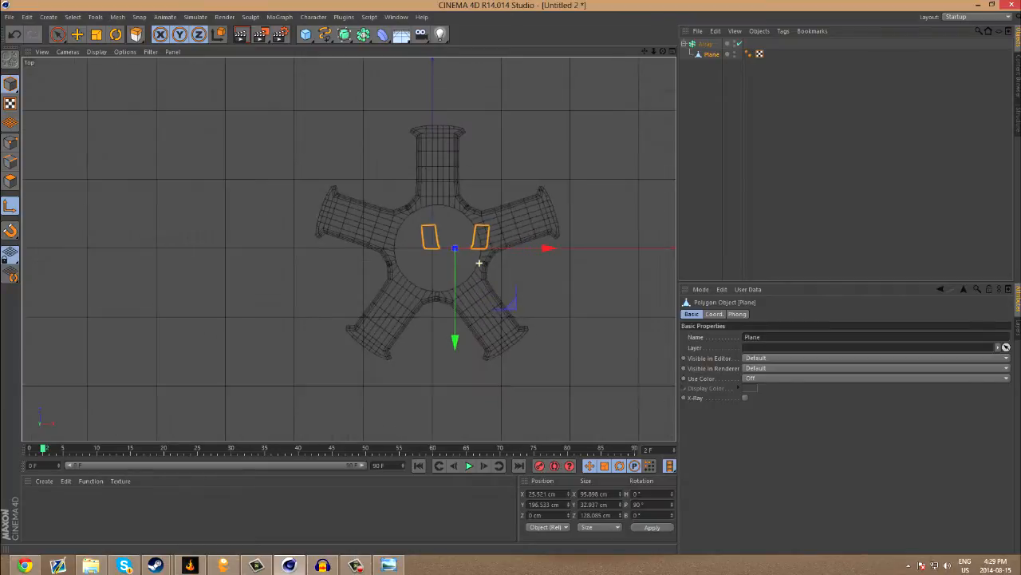
left_click(672, 52)
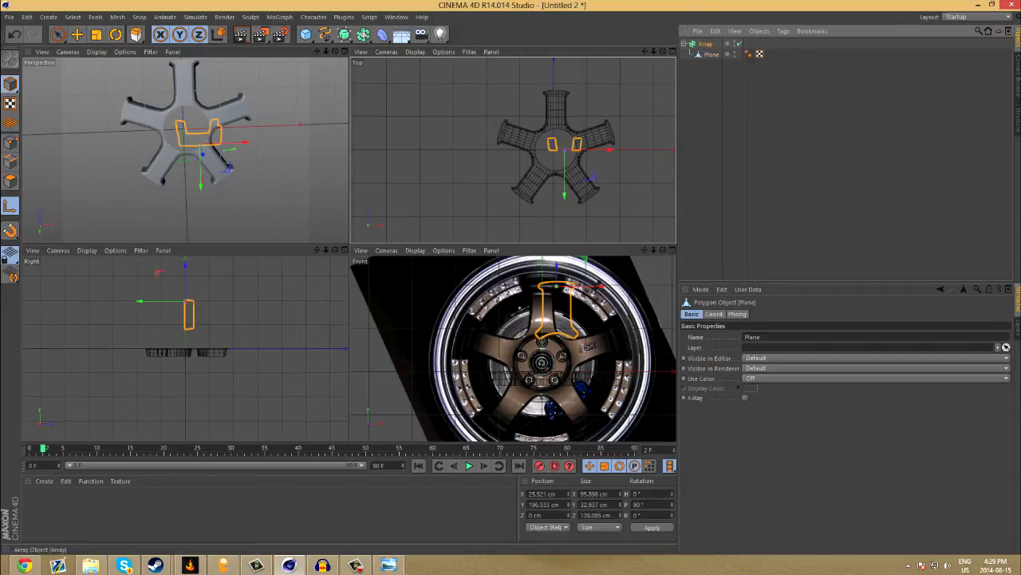
Step: Convert the array to editable geometry with Current State to Object and delete the original Array object
left_click(706, 44)
left_click(758, 31)
left_click(792, 108)
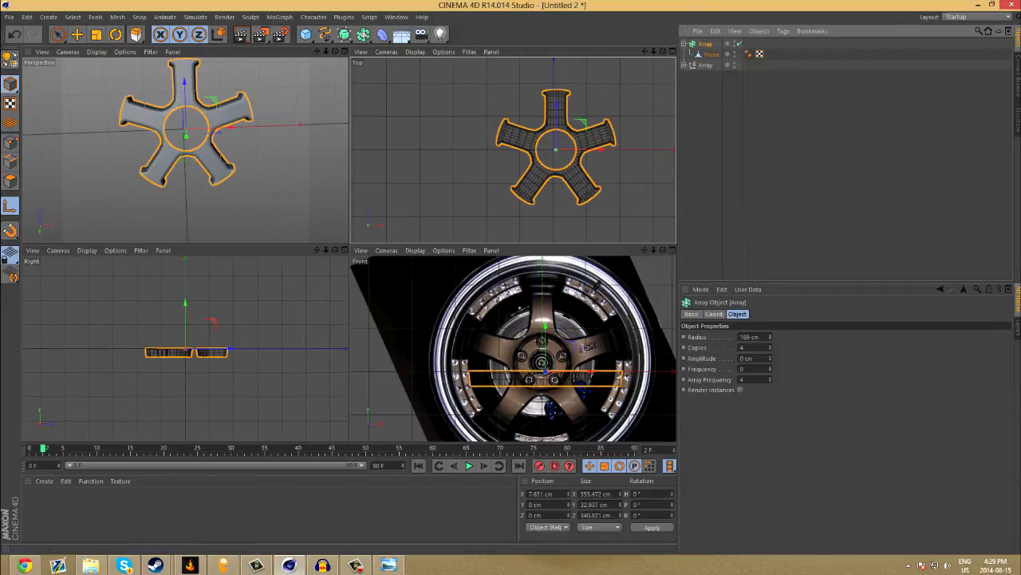
key("Delete")
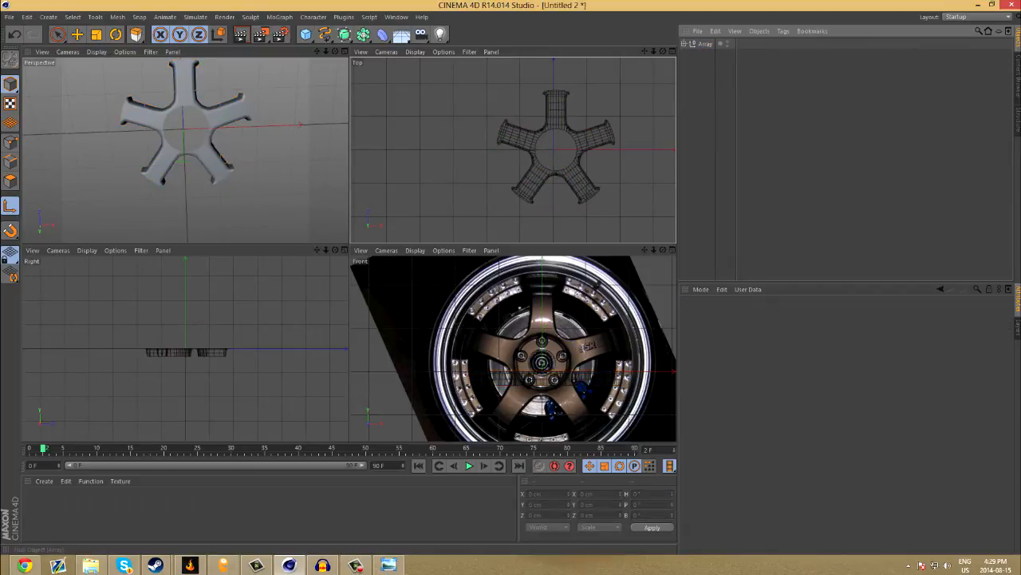
Step: Move the five spoke meshes, Plane.1 to Plane.5, out of the Array null and delete the empty null
left_click(684, 44)
left_click(714, 55)
left_click(714, 97)
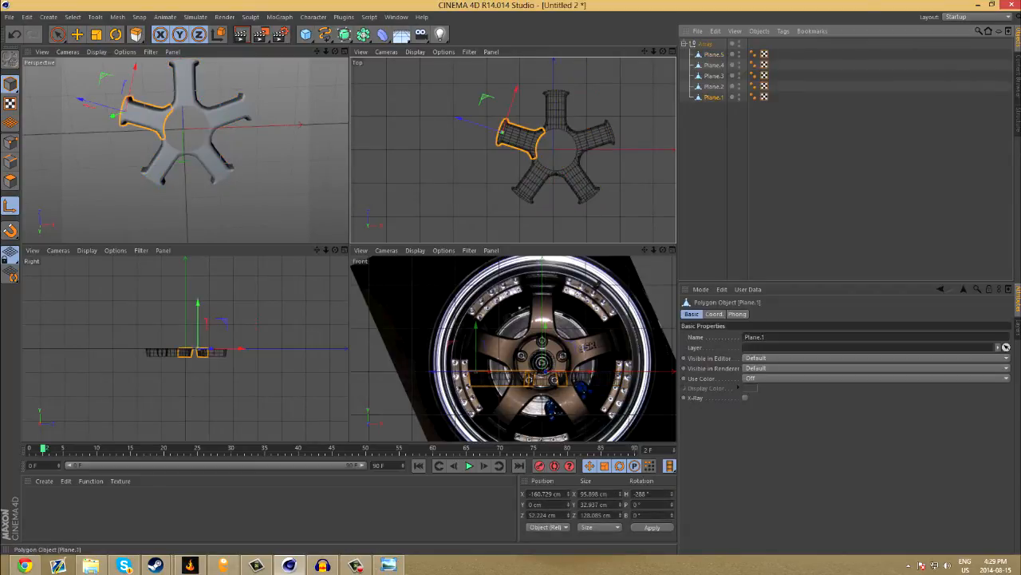
left_click(713, 54, "shift")
double_click(714, 54)
key("Escape")
left_click_drag(716, 116, 705, 39)
left_click(707, 97)
key("Delete")
Step: Select spoke meshes Plane.2 and Plane.3 for point editing at the overlap between them beside the hub opening
left_click(672, 51)
scroll(468, 285, "up", 6)
scroll(427, 300, "up", 8)
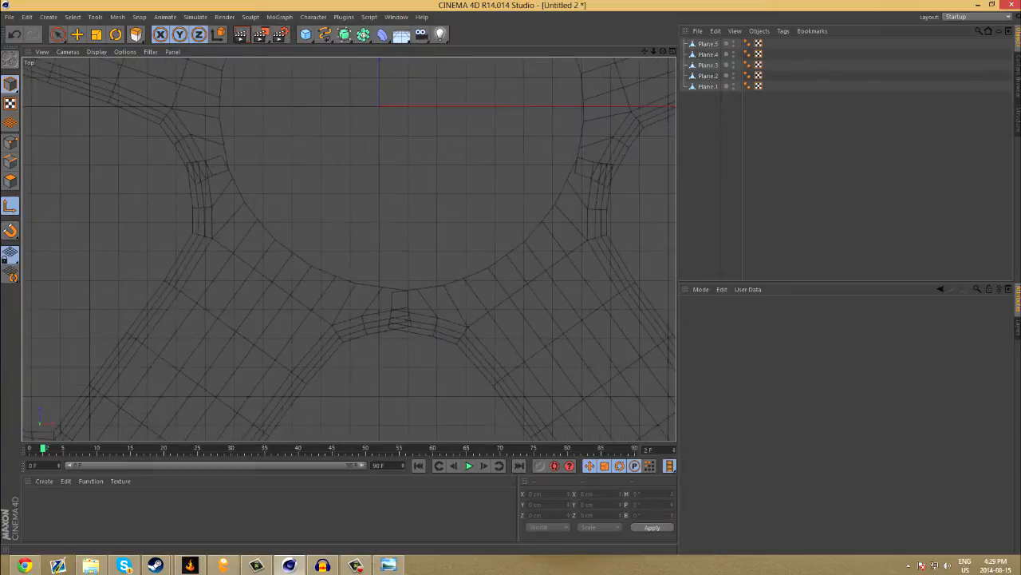
scroll(399, 322, "up", 2)
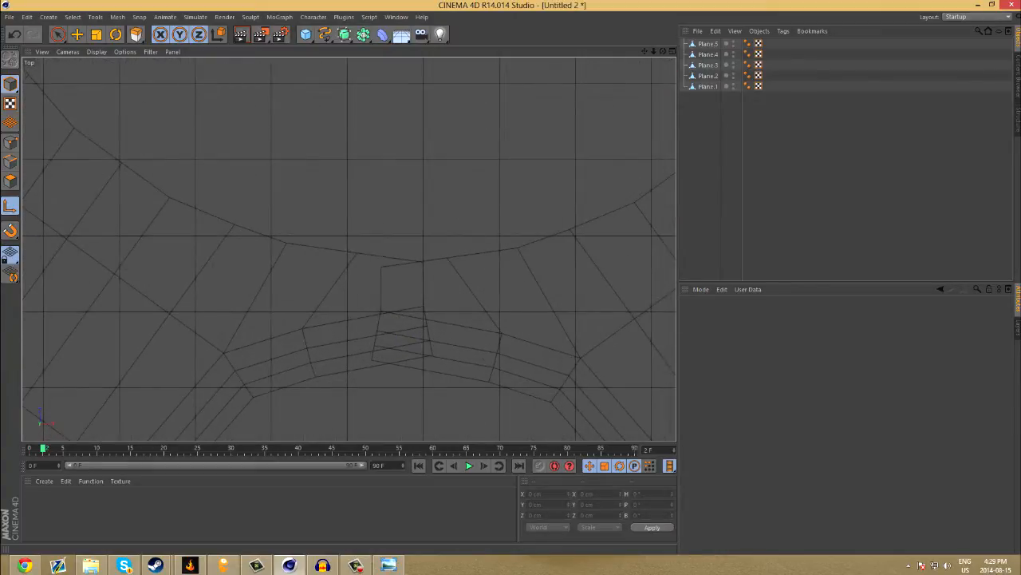
left_click(708, 44)
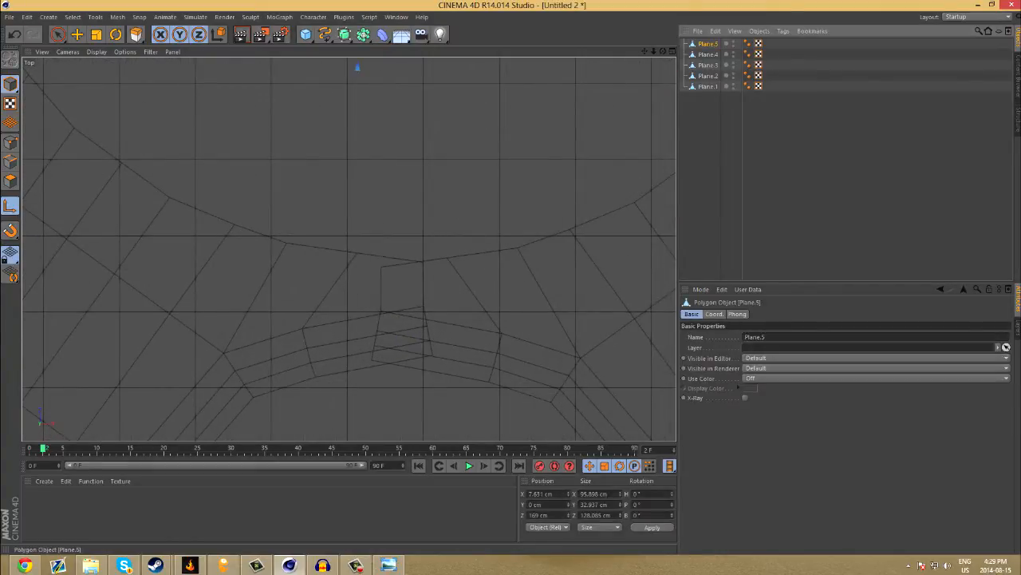
key("Down")
key("Down")
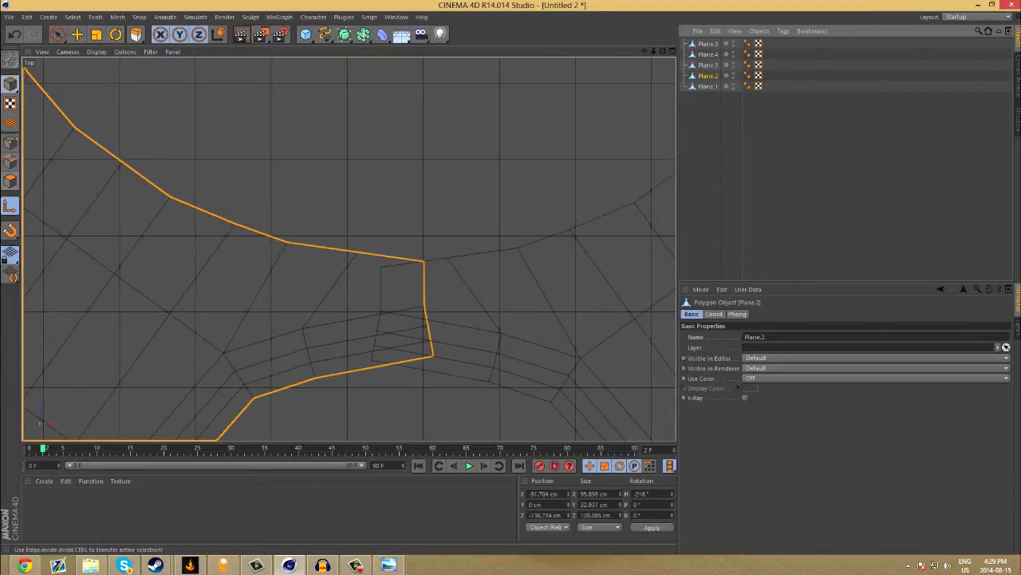
left_click(10, 143)
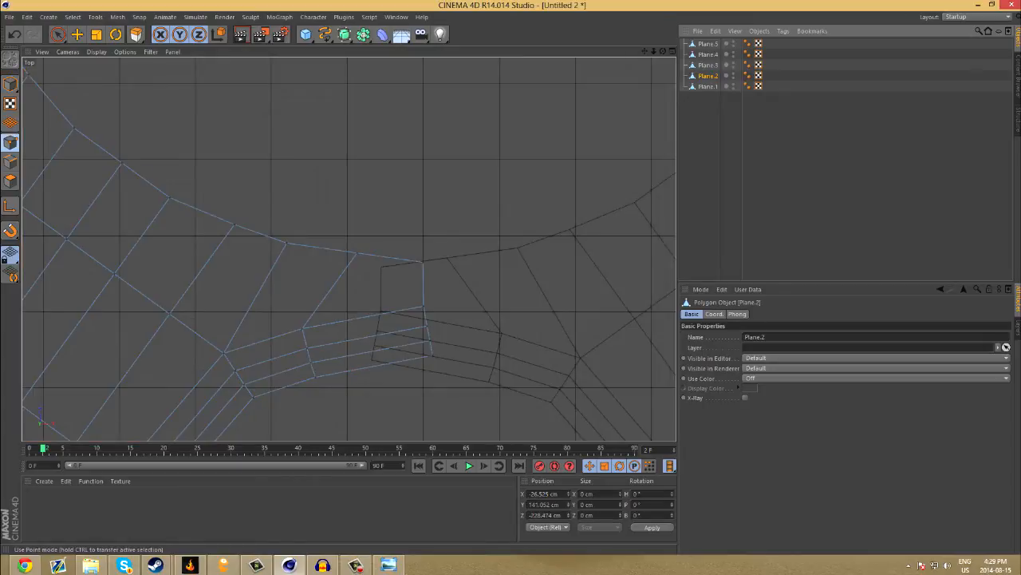
right_click(343, 179)
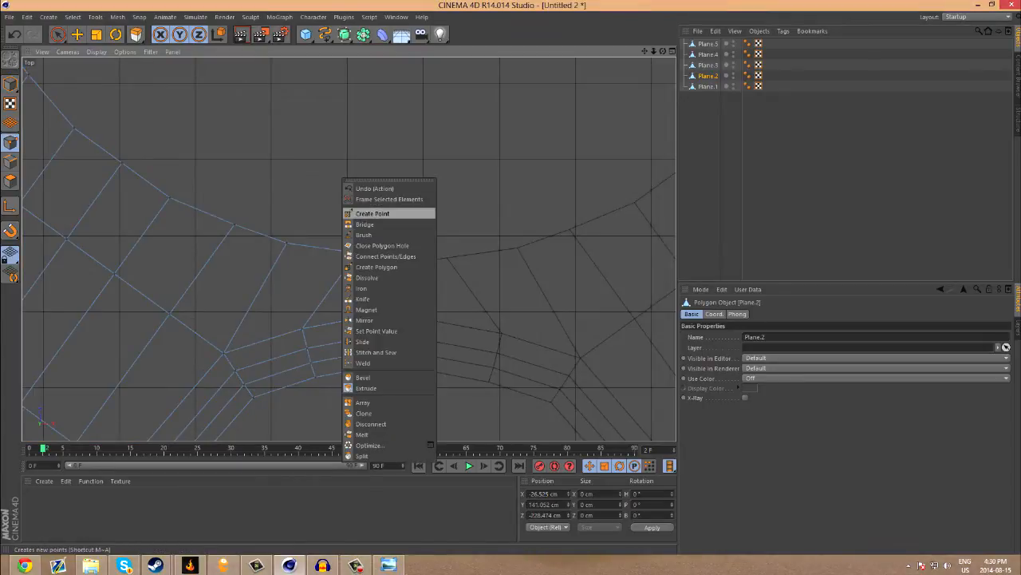
left_click(363, 362)
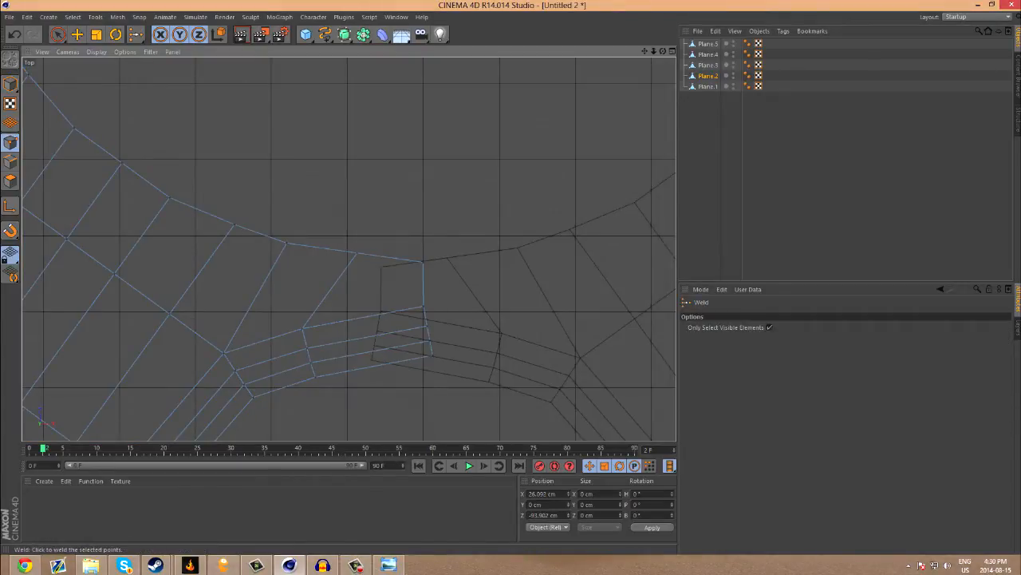
left_click(708, 64, "ctrl")
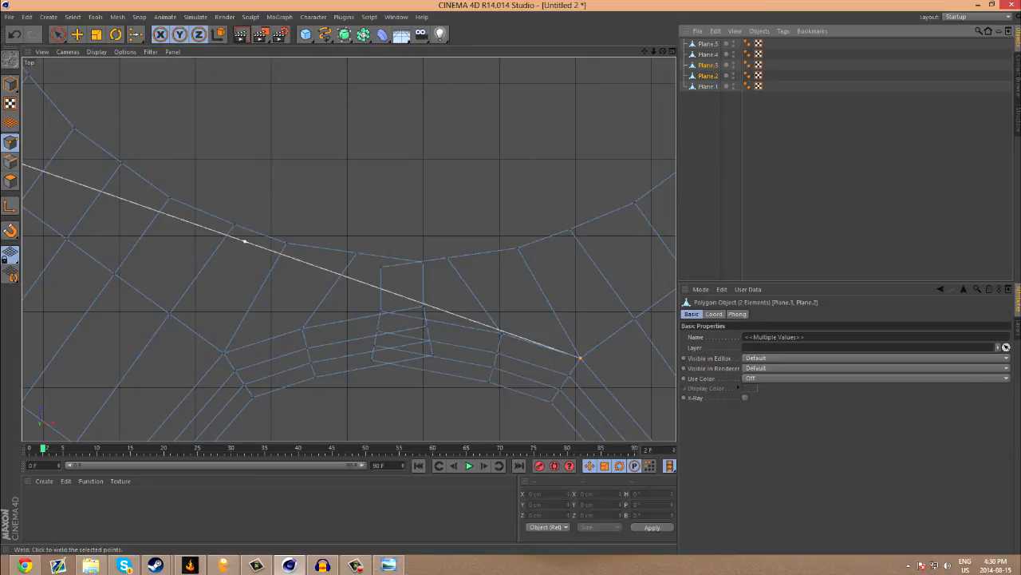
Step: Activate Live Selection with Only Select Visible Elements turned off, so points through the mesh's full depth get selected at the overlap
left_click(56, 34)
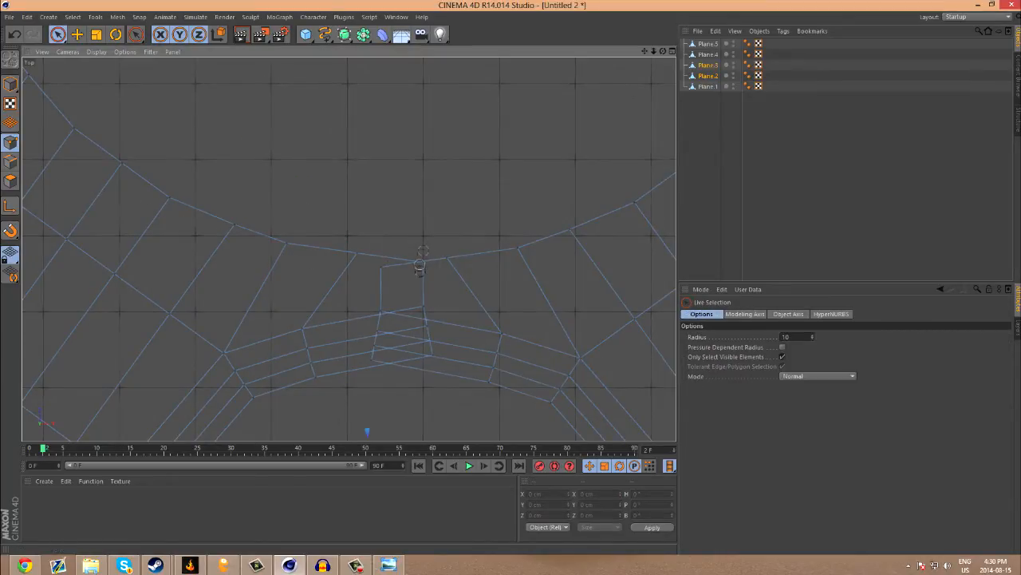
scroll(420, 265, "down", 10)
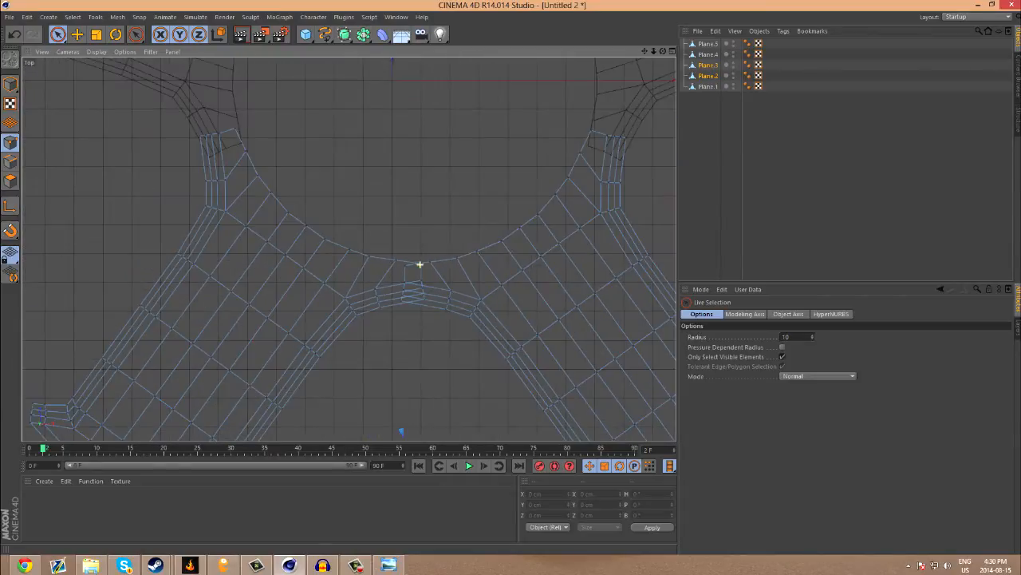
scroll(419, 264, "down", 3)
left_click(434, 284)
left_click(417, 289)
scroll(415, 289, "up", 3)
scroll(415, 289, "up", 5)
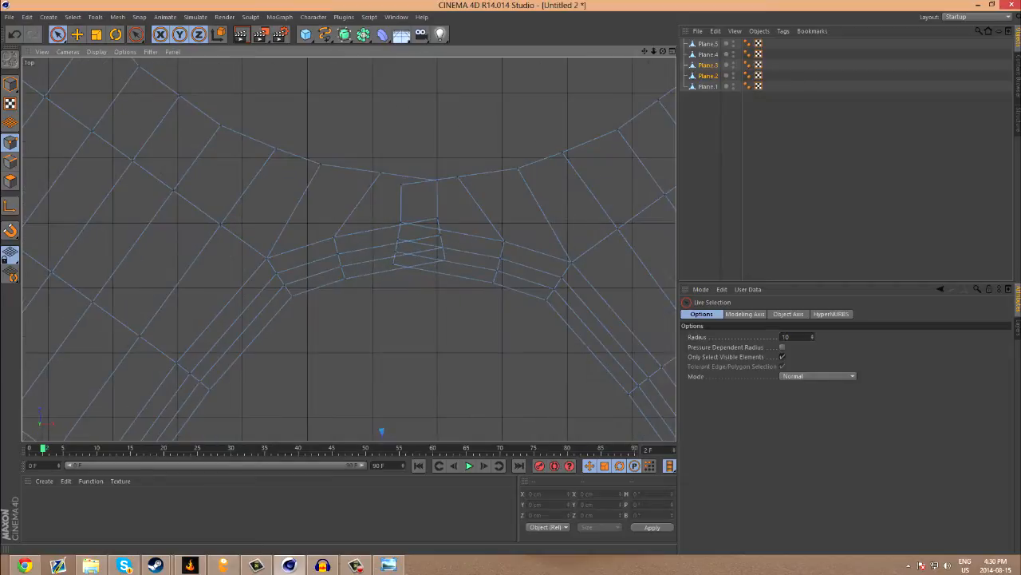
scroll(419, 203, "up", 2)
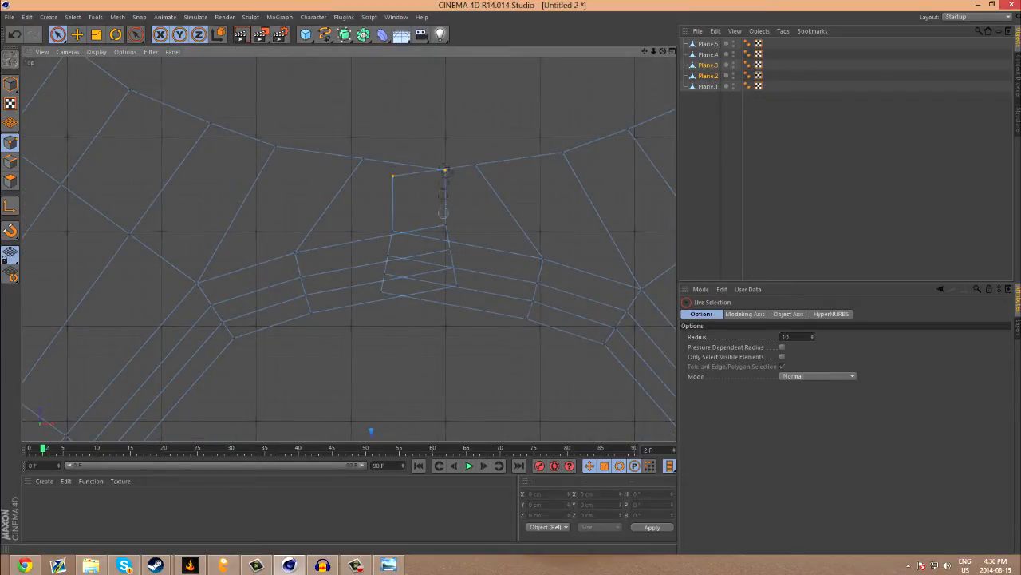
left_click_drag(442, 231, 449, 261, "shift")
key("ctrl+z")
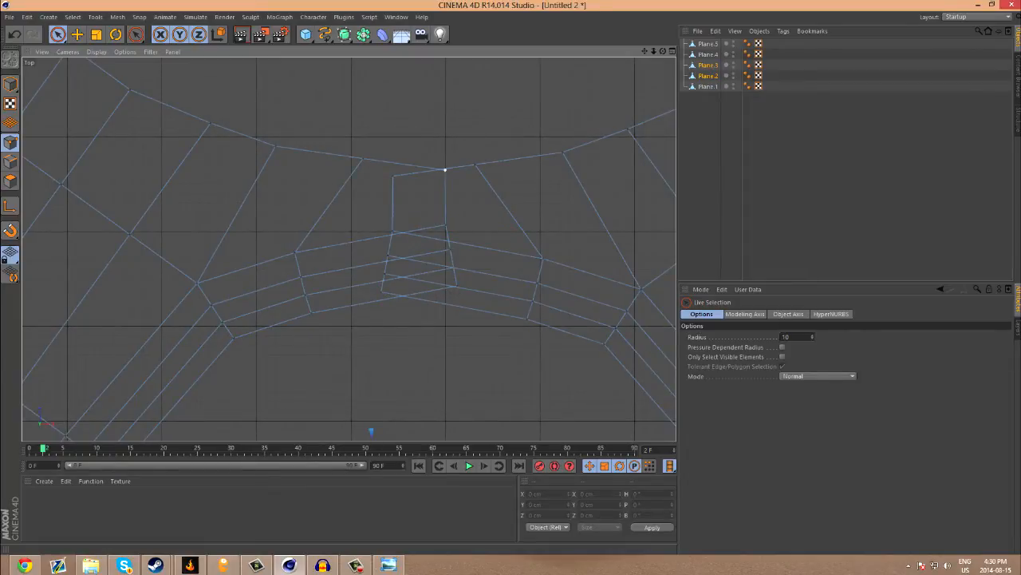
key("w")
key("m")
key("q")
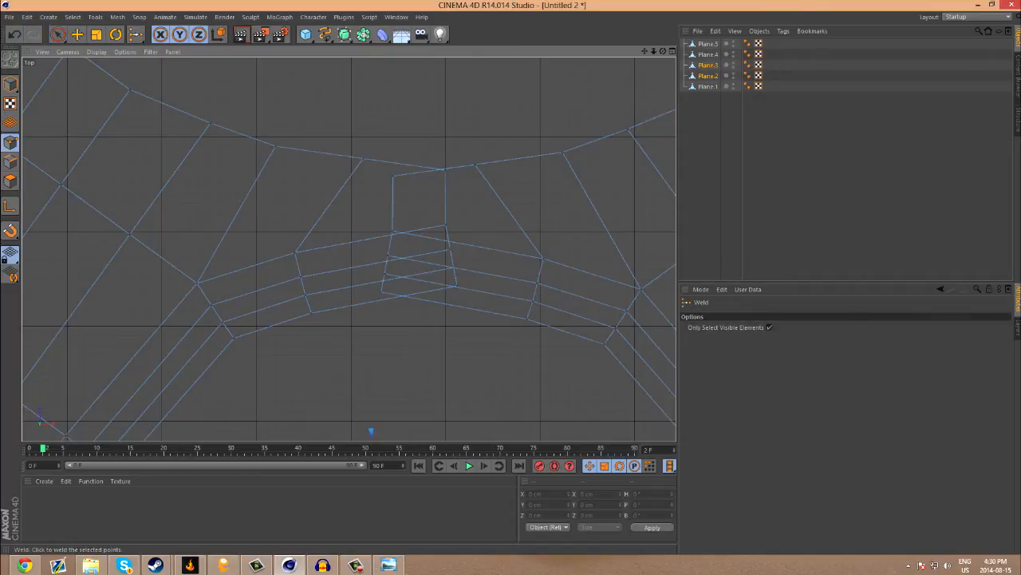
right_click(476, 129)
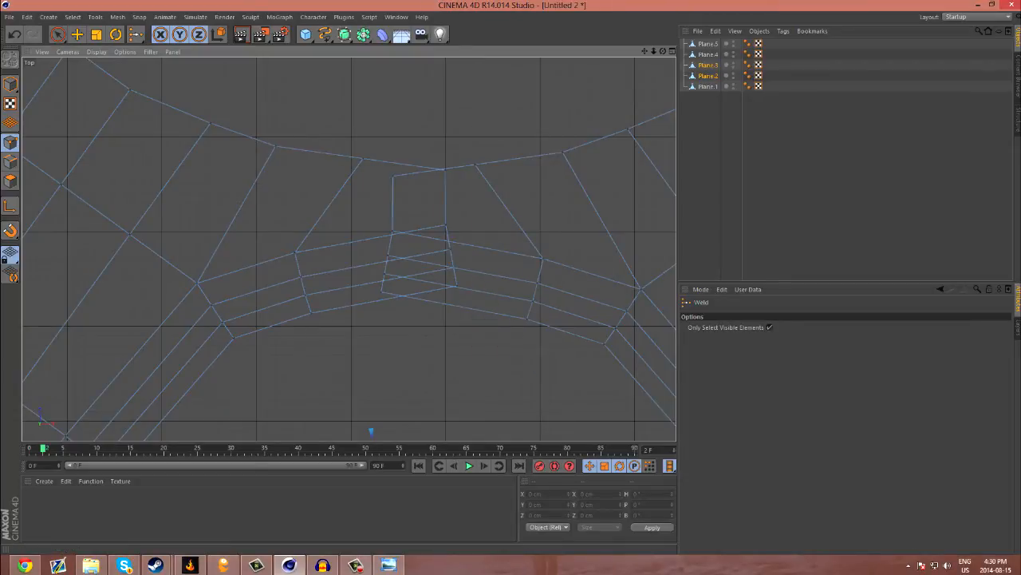
left_click(57, 35)
right_click(435, 149)
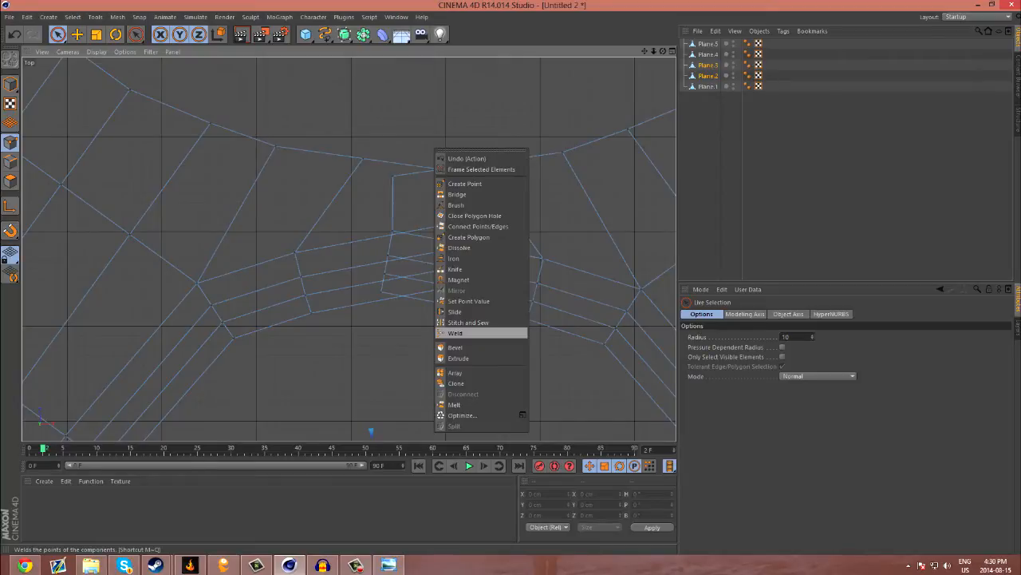
key("Escape")
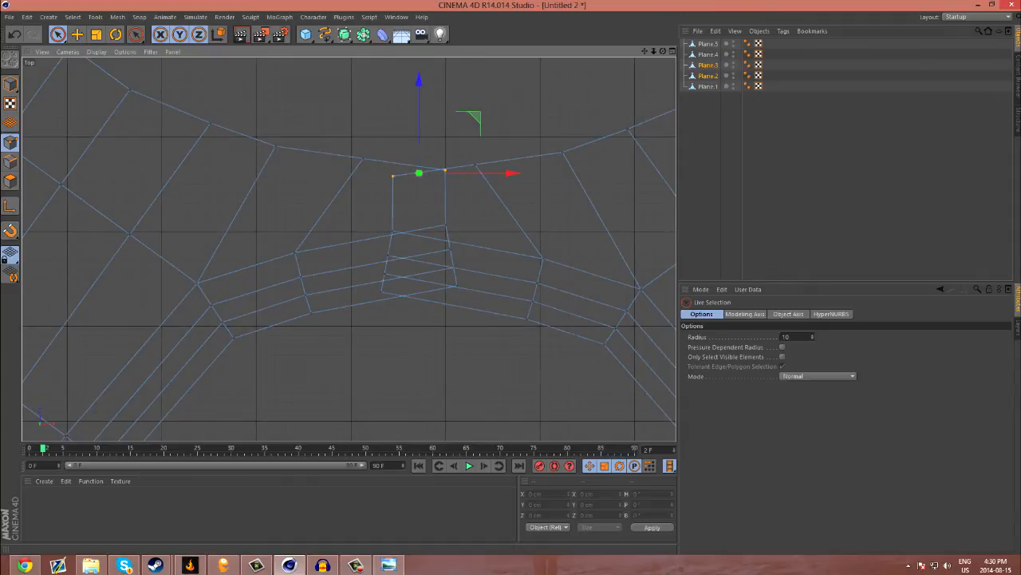
Step: Weld the hub-edge points of Plane.2 and Plane.3 at their midpoint and move the welded point slightly toward the hub center
key("m")
key("q")
left_click(419, 173)
key("space")
left_click_drag(419, 119, 419, 110)
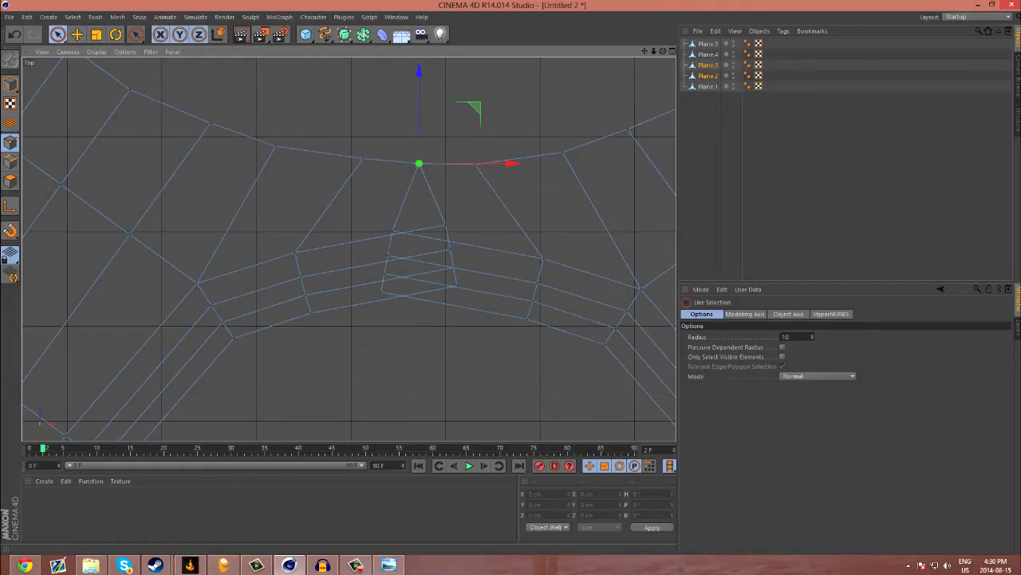
Step: Weld the second and third overlapping point pairs of Plane.2 and Plane.3 midway, going outward from the hub
key("space")
left_click(419, 227)
key("space")
left_click(419, 163)
left_click_drag(394, 252, 389, 255)
key("space")
left_click(419, 252)
key("space")
Step: Weld the two outermost overlapping point pairs between Plane.2 and Plane.3 midway to close the joint
left_click_drag(452, 268, 374, 277)
key("m")
key("q")
left_click(419, 272)
key("space")
left_click_drag(457, 285, 388, 290)
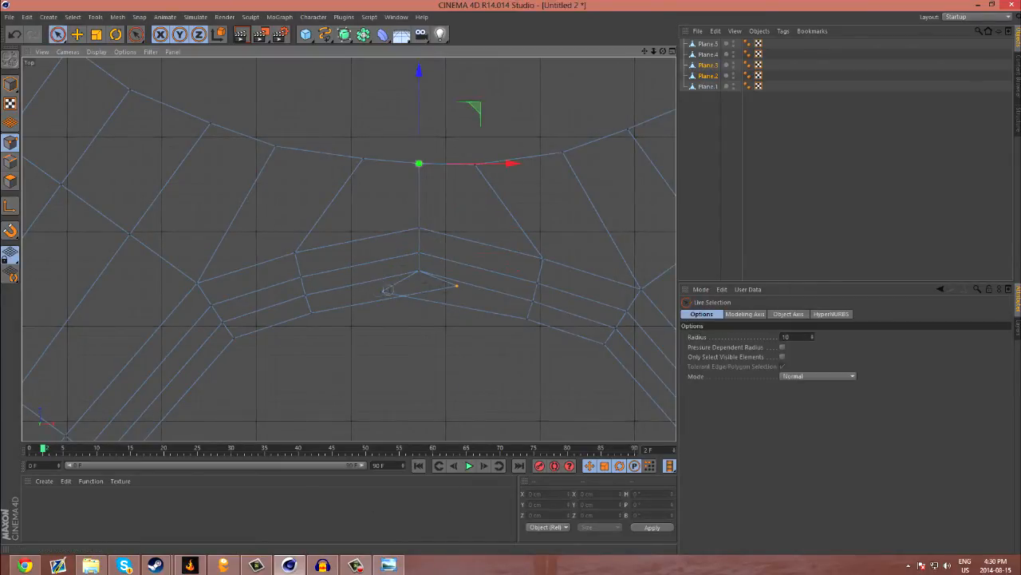
key("m")
key("q")
left_click(419, 288)
key("space")
Step: Inspect the welded joint between Plane.2 and Plane.3 from above and in perspective
scroll(438, 337, "up", 1)
scroll(437, 336, "down", 5)
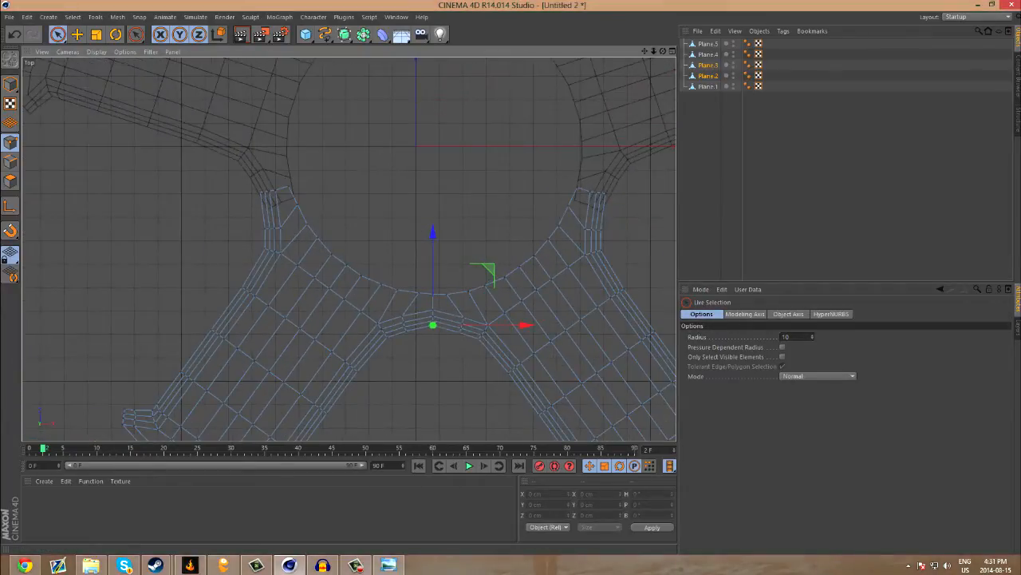
scroll(349, 249, "down", 3)
middle_click(349, 249)
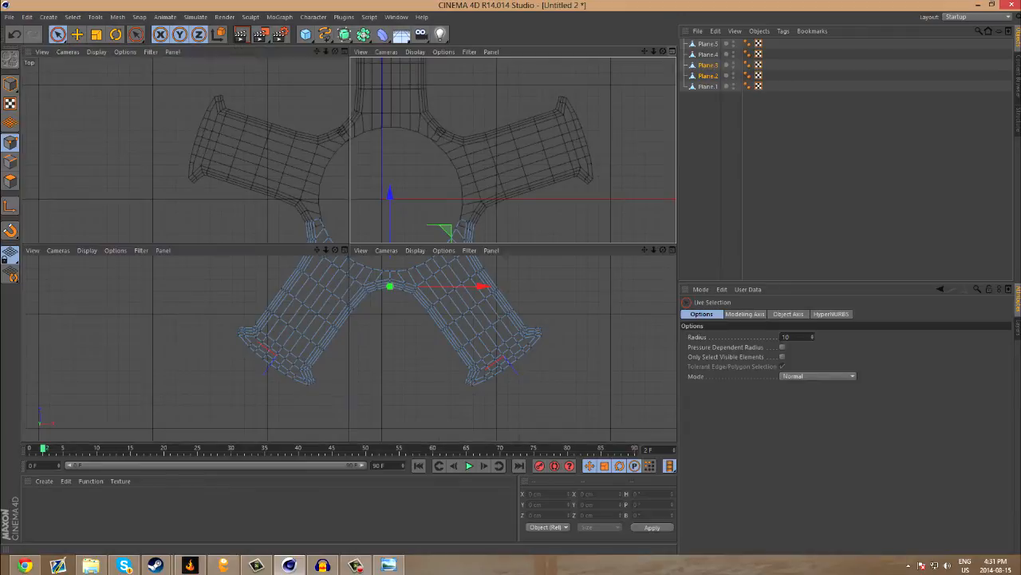
middle_click(343, 239)
scroll(353, 269, "up", 8)
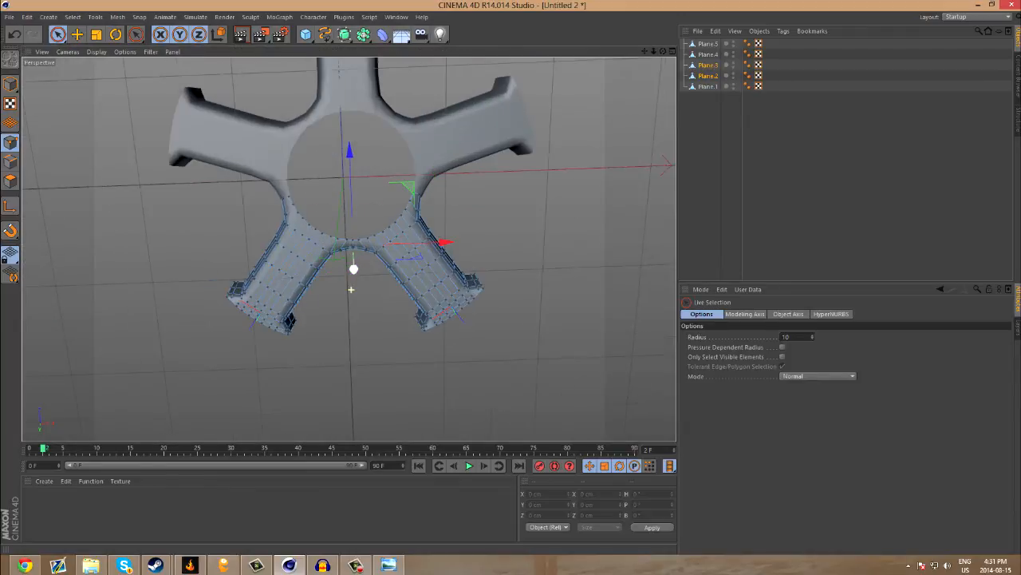
left_click_drag(664, 51, 539, 256)
left_click_drag(645, 51, 663, 168)
left_click(672, 51)
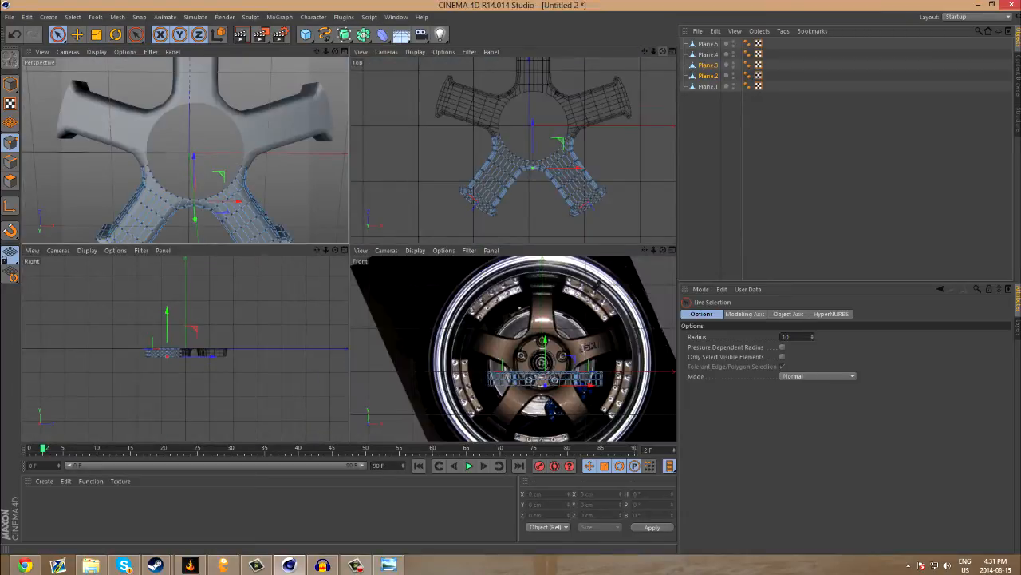
Step: Select spoke meshes Plane.3 and Plane.4 for point editing with Live Selection at the overlap between them
key("F2")
middle_click_drag(355, 245, 284, 271, "alt")
scroll(423, 258, "up", 5)
scroll(371, 277, "up", 4)
scroll(343, 289, "up", 4)
left_click(708, 65)
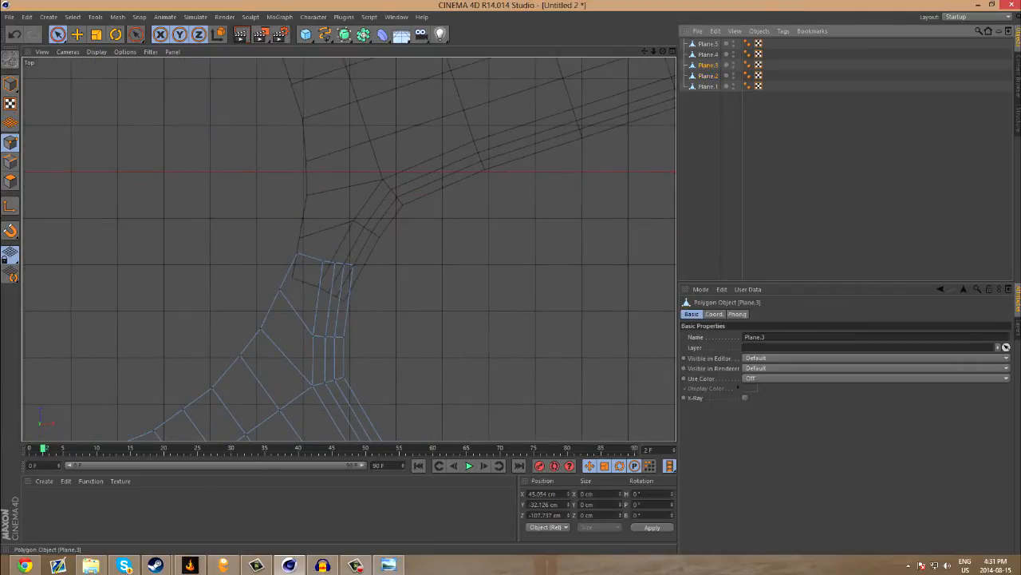
left_click(708, 55, "shift")
left_click_drag(663, 50, 623, 67)
left_click(57, 34)
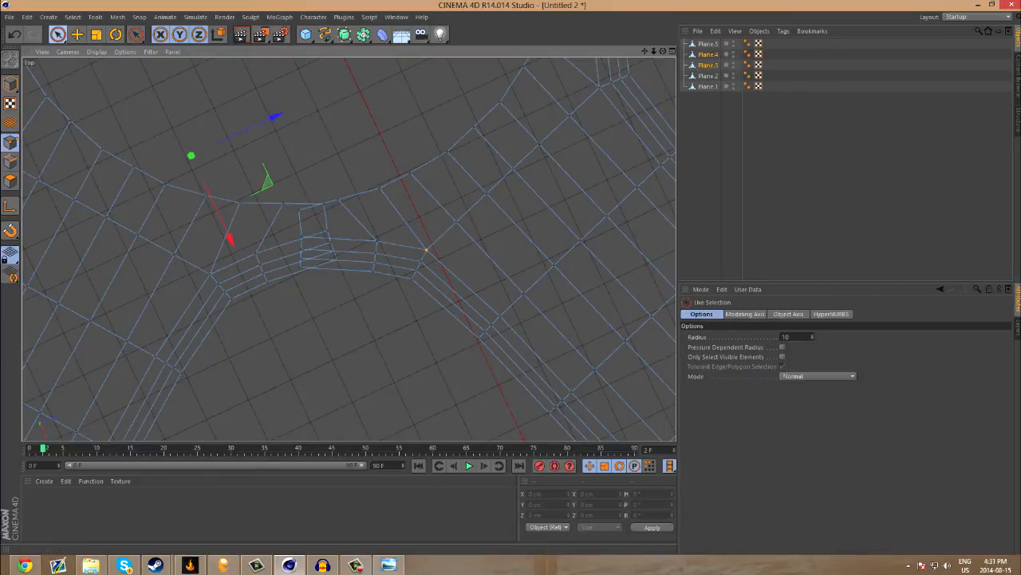
Step: Weld the two overlapping point pairs of Plane.3 and Plane.4 nearest the hub at their midpoints
left_click(319, 176)
key("space")
mouse_move(300, 213)
left_mouse_down()
mouse_move(315, 243)
mouse_move(301, 256)
left_mouse_up()
left_click(311, 208)
key("space")
key("space")
left_click(315, 234)
key("space")
Step: Weld the remaining three overlapping point pairs between Plane.3 and Plane.4 midway
key("space")
left_click(316, 245)
key("space")
key("space")
left_click(319, 254)
key("space")
key("space")
left_click(318, 263)
key("space")
Step: Select spoke meshes Plane.4 and Plane.5 for point editing at their overlap, with no points selected
middle_click_drag(349, 249, 268, 67, "alt")
middle_click_drag(349, 249, 135, 363, "alt")
left_click(708, 54, "ctrl")
left_click(707, 55)
left_click(708, 44, "ctrl")
scroll(245, 183, "up", 2)
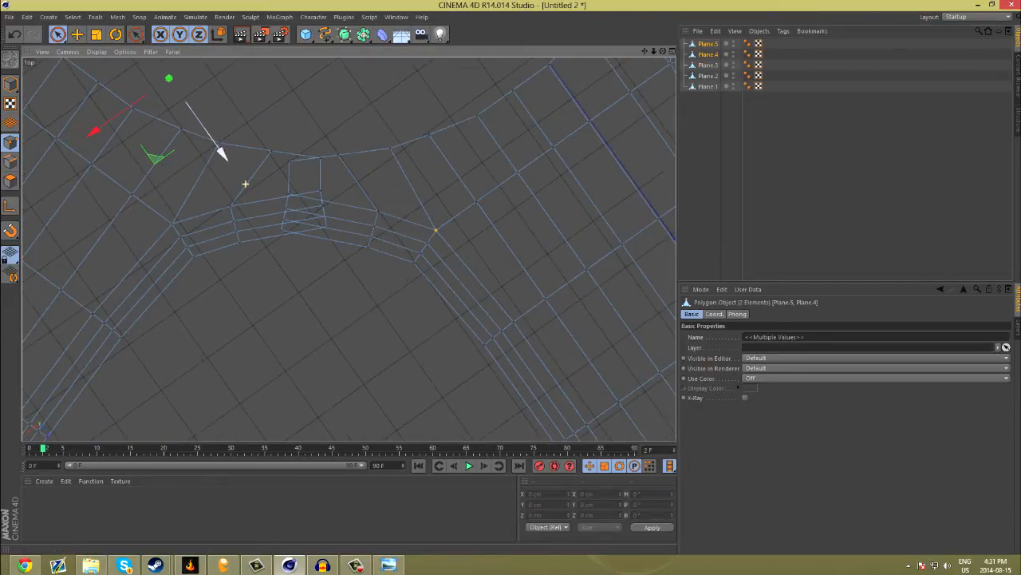
left_click(308, 140)
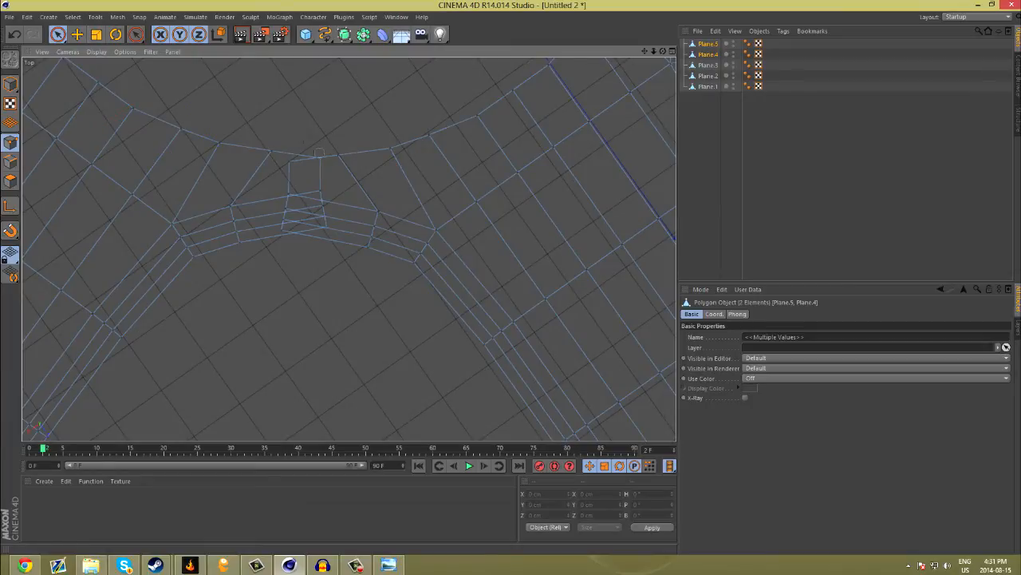
Step: Weld the two overlapping point pairs of Plane.4 and Plane.5 nearest the hub at their midpoints
left_click_drag(301, 161, 289, 162)
key("m")
key("q")
left_click(303, 160)
key("space")
left_click_drag(349, 223, 349, 225)
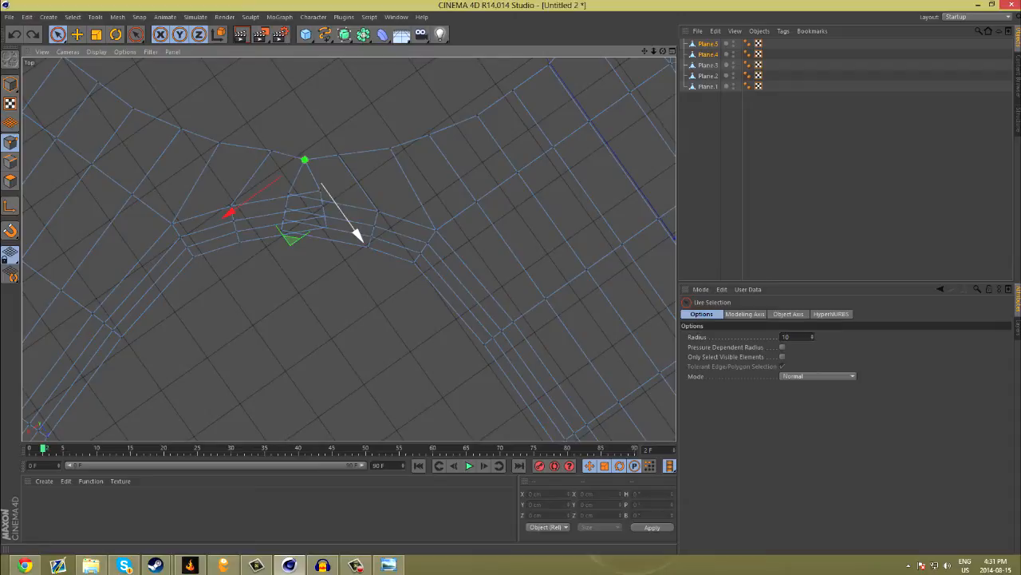
left_click_drag(303, 159, 304, 192)
key("ctrl+z")
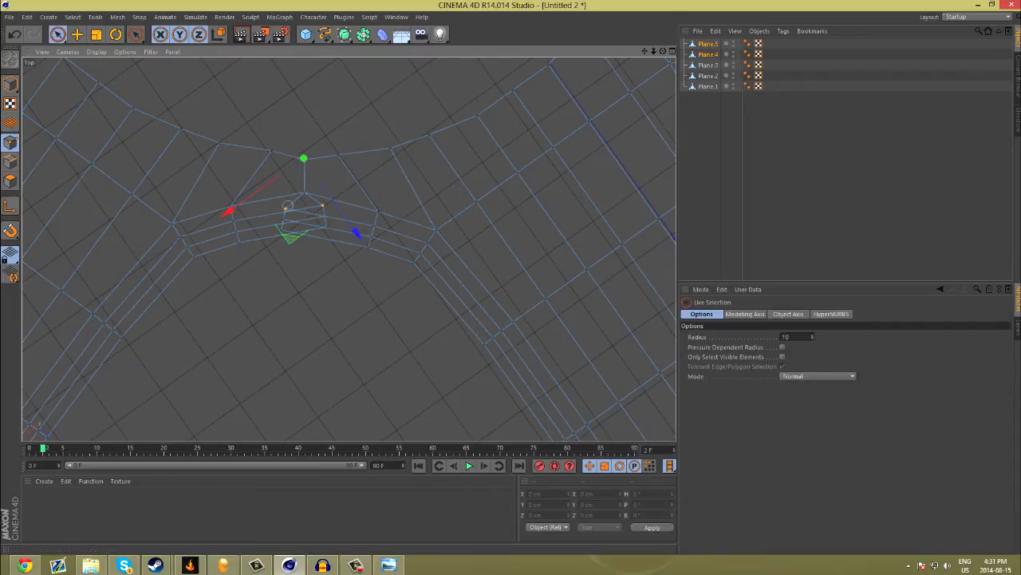
Step: Weld the third and fourth overlapping point pairs between Plane.4 and Plane.5 midway
key("m")
key("q")
left_click(304, 206)
key("space")
key("m")
key("q")
left_click(304, 217)
key("space")
Step: Weld the outermost overlapping point pair of Plane.4 and Plane.5 at its midpoint
left_click(325, 226)
left_click(284, 230, "shift")
key("m")
key("q")
left_click(305, 230)
key("space")
Step: Select spoke meshes Plane.5 and Plane.1 for point editing at the overlap between them
scroll(306, 231, "down", 3)
scroll(306, 230, "down", 3)
key("F1")
left_click_drag(316, 228, 220, 228, "alt")
middle_click_drag(350, 249, 230, 201, "alt")
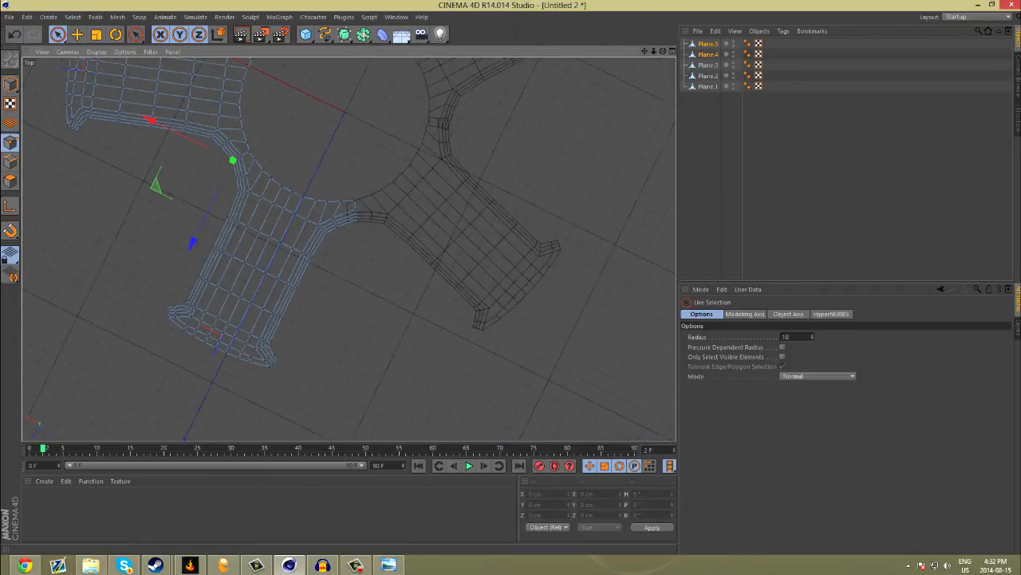
scroll(378, 218, "up", 10)
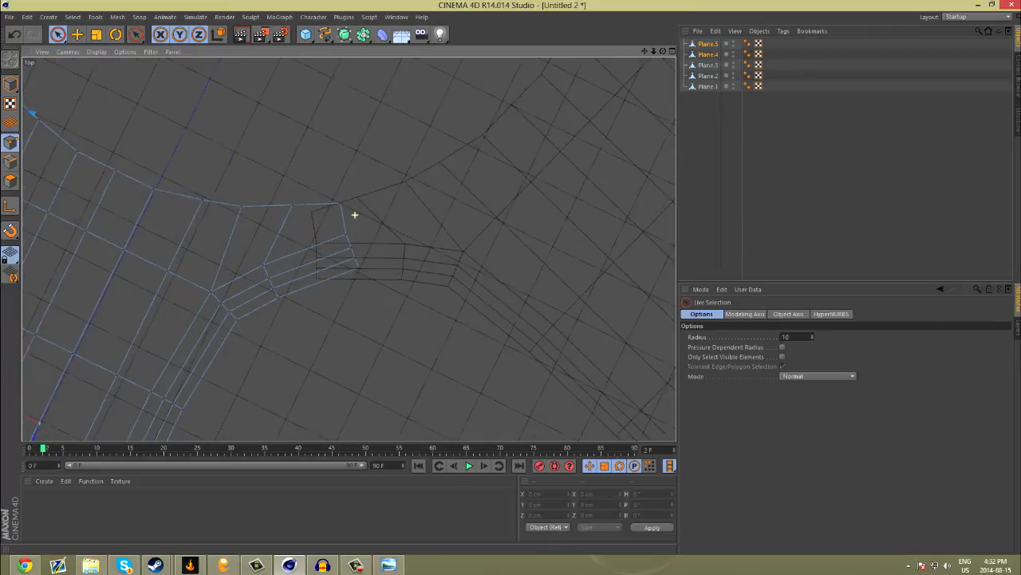
scroll(355, 215, "down", 1)
left_click(708, 44)
left_click(708, 86, "ctrl")
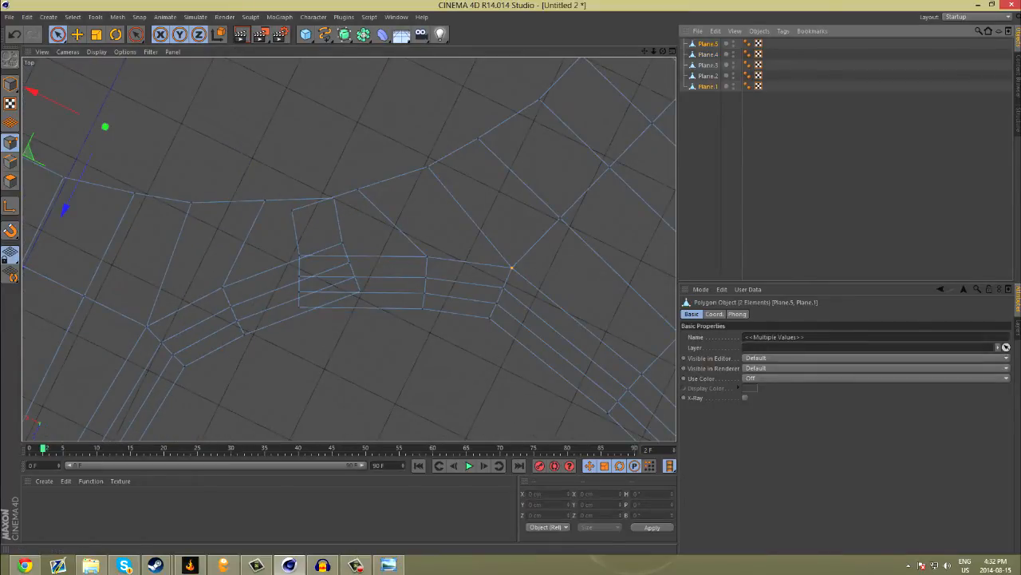
Step: Weld the two overlapping point pairs of Plane.5 and Plane.1 nearest the hub at their midpoints
left_click_drag(296, 210, 293, 212)
key("m")
key("q")
left_click(313, 204)
key("space")
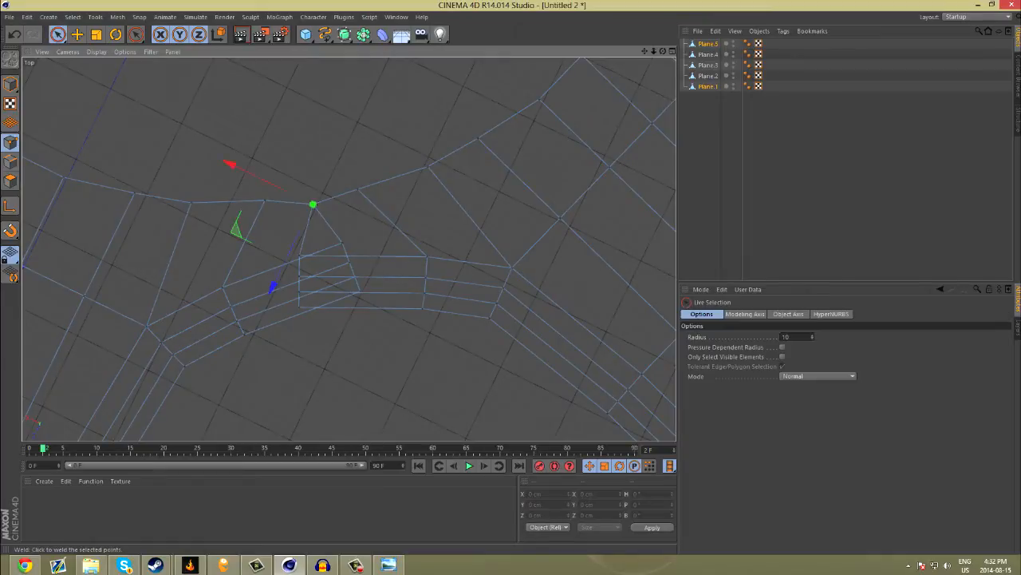
mouse_move(343, 242)
left_mouse_down()
mouse_move(290, 248)
mouse_move(313, 268)
left_mouse_up()
key("m")
key("q")
left_click(320, 250)
key("space")
Step: Weld the third and fourth overlapping point pairs between Plane.5 and Plane.1 midway
key("m")
key("q")
left_click(325, 269)
key("space")
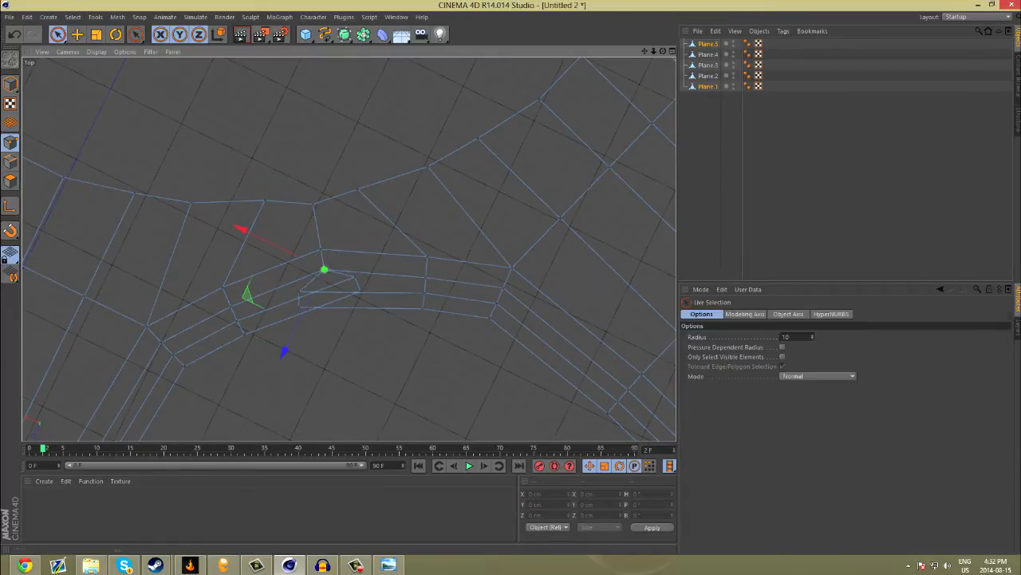
key("m")
key("q")
left_click(325, 285)
key("space")
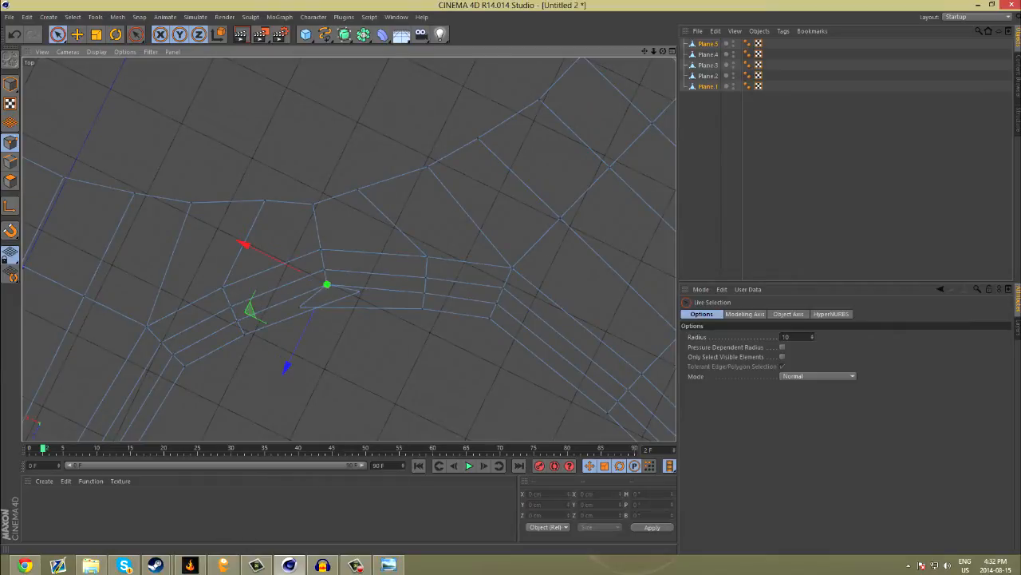
Step: Weld the outermost overlapping point pair of Plane.5 and Plane.1 at its midpoint
key("m")
key("q")
left_click(329, 299)
key("space")
Step: Select spoke meshes Plane.1 and Plane.2 for point editing at the overlap between them
scroll(339, 297, "down", 5)
scroll(352, 296, "down", 3)
scroll(349, 249, "down", 5)
left_click_drag(662, 52, 614, 53)
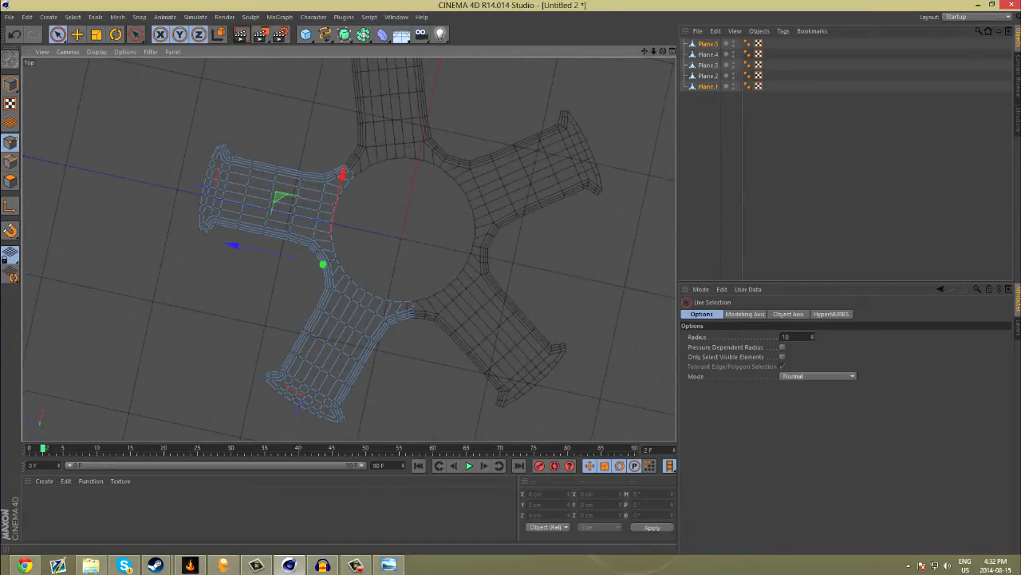
scroll(360, 240, "up", 6)
scroll(360, 240, "up", 5)
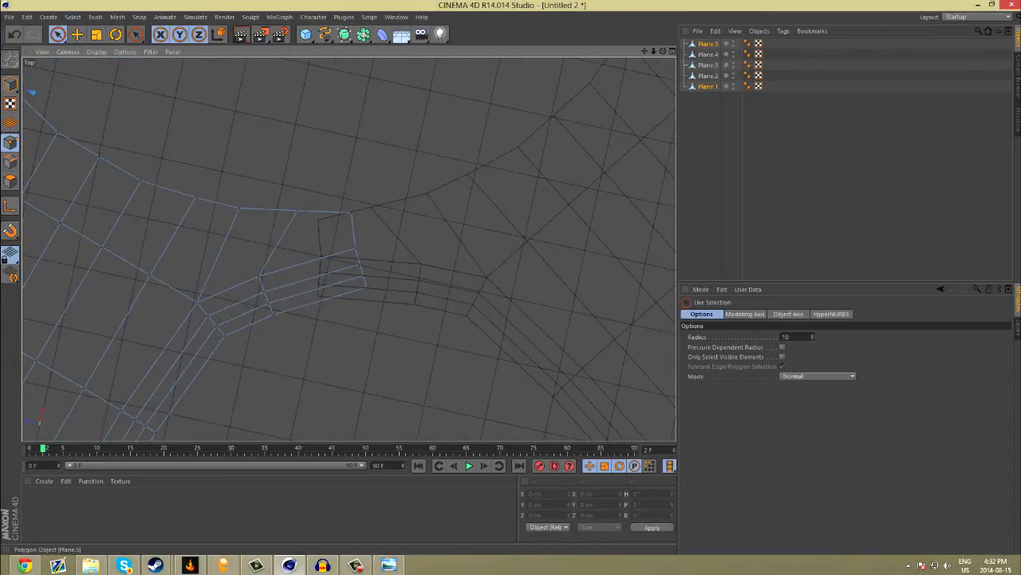
left_click(708, 75, "ctrl")
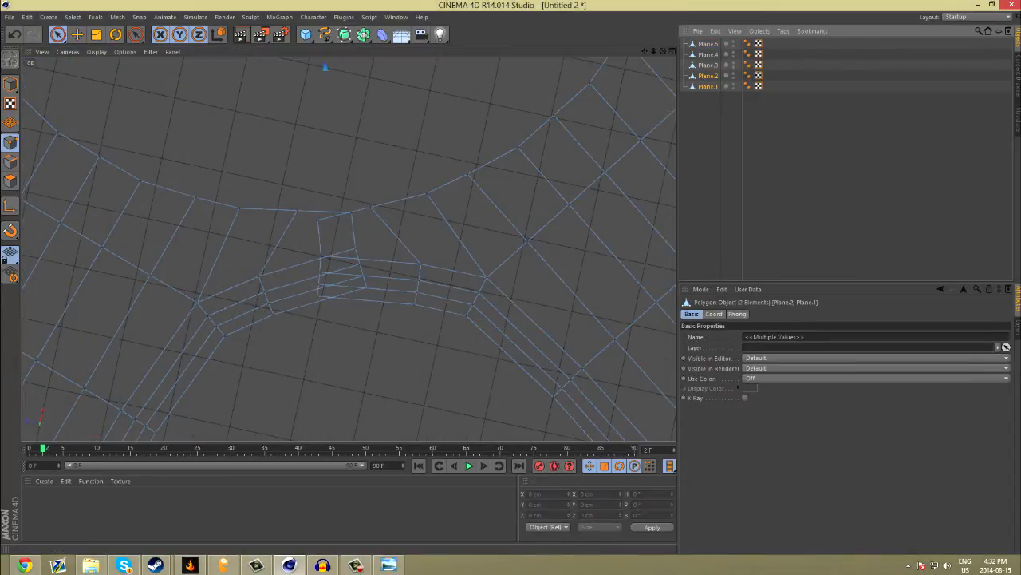
Step: Weld the overlapping point pairs of Plane.1 and Plane.2 at their midpoints, from the hub outward
left_click(334, 217)
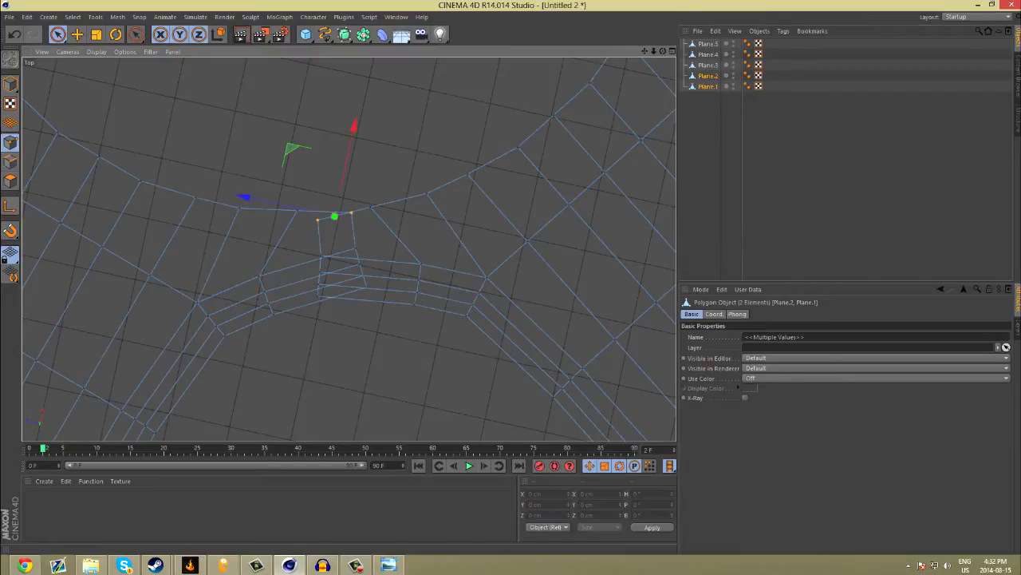
left_click_drag(321, 255, 338, 254)
left_click(338, 268)
left_click_drag(338, 269, 342, 290)
Step: Examine the joined spokes from several angles in perspective and check the front reference image of the wheel
scroll(347, 291, "down", 5)
scroll(368, 300, "down", 5)
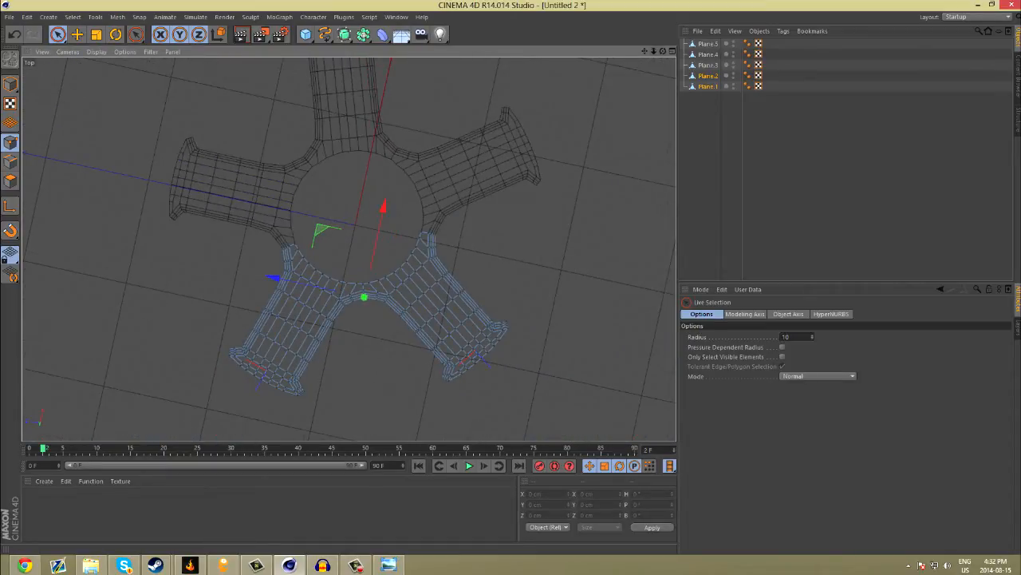
scroll(350, 250, "down", 4)
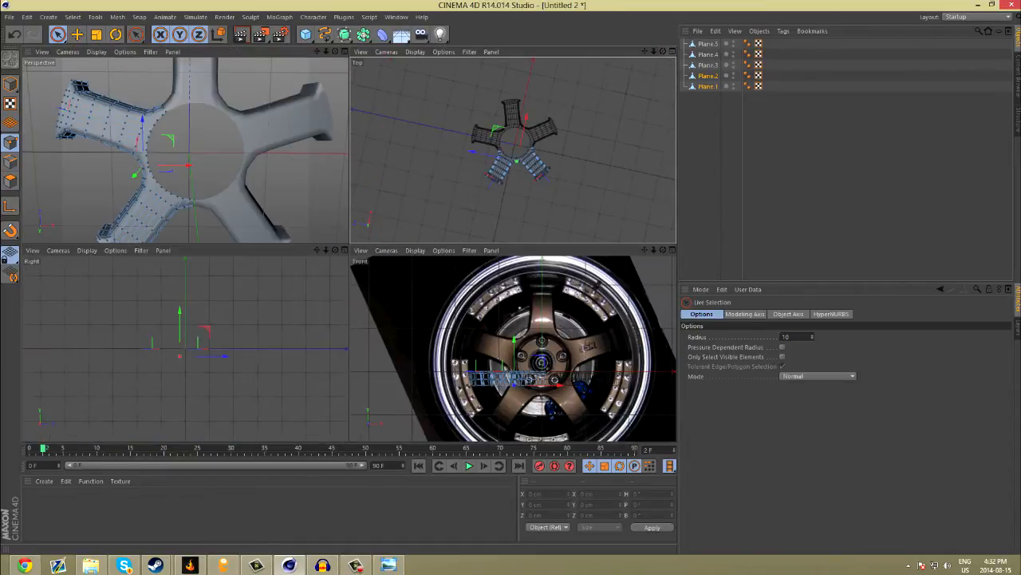
key("F1")
scroll(400, 175, "down", 1)
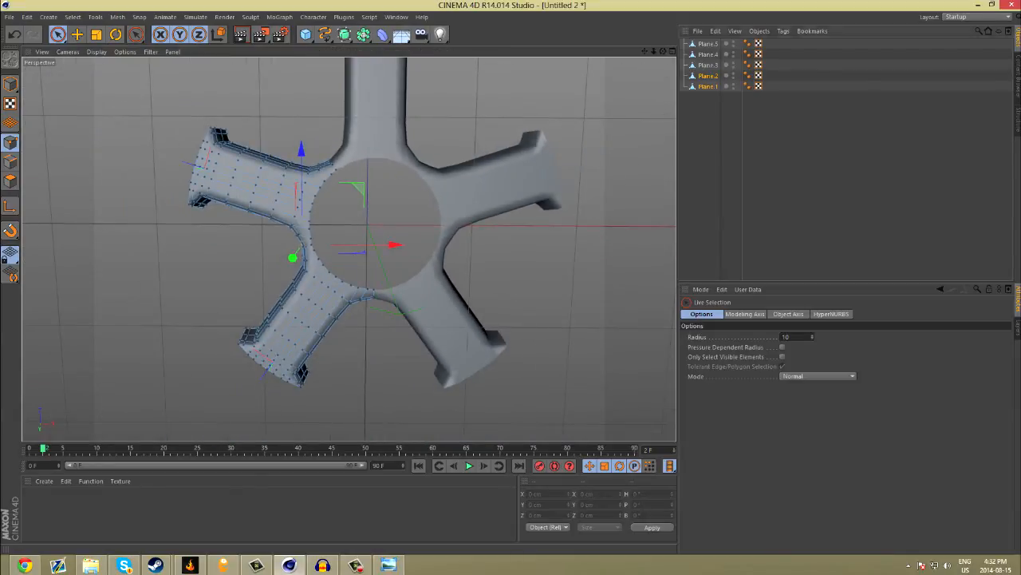
left_click(728, 155)
scroll(536, 163, "down", 5)
left_click_drag(663, 52, 476, 114)
scroll(244, 248, "up", 5)
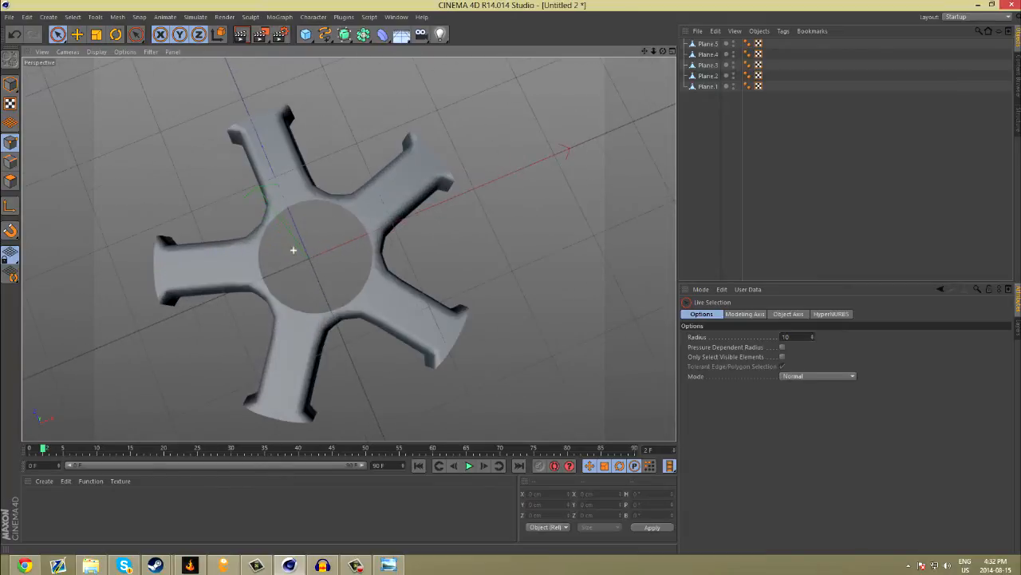
key("F5")
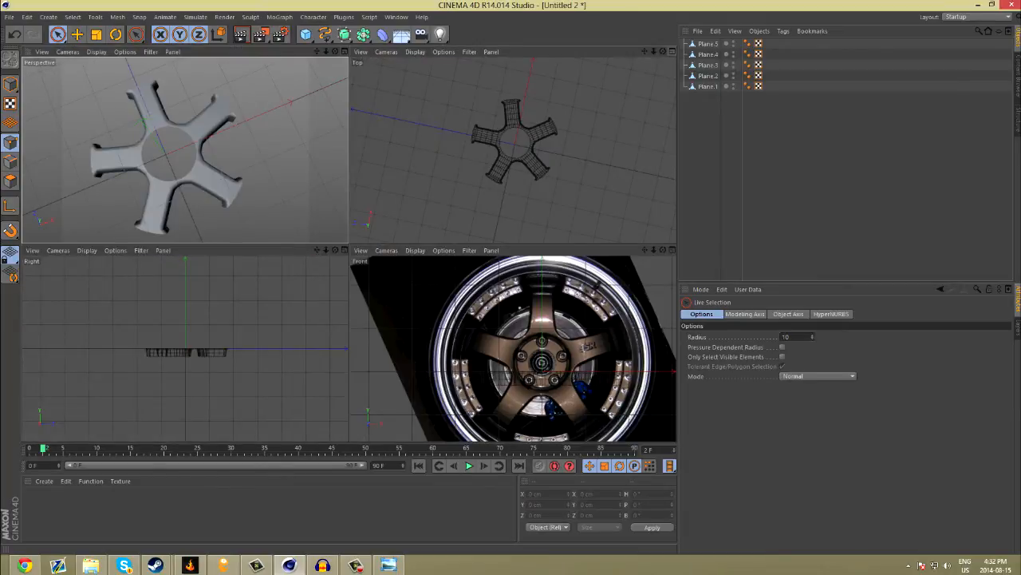
key("F4")
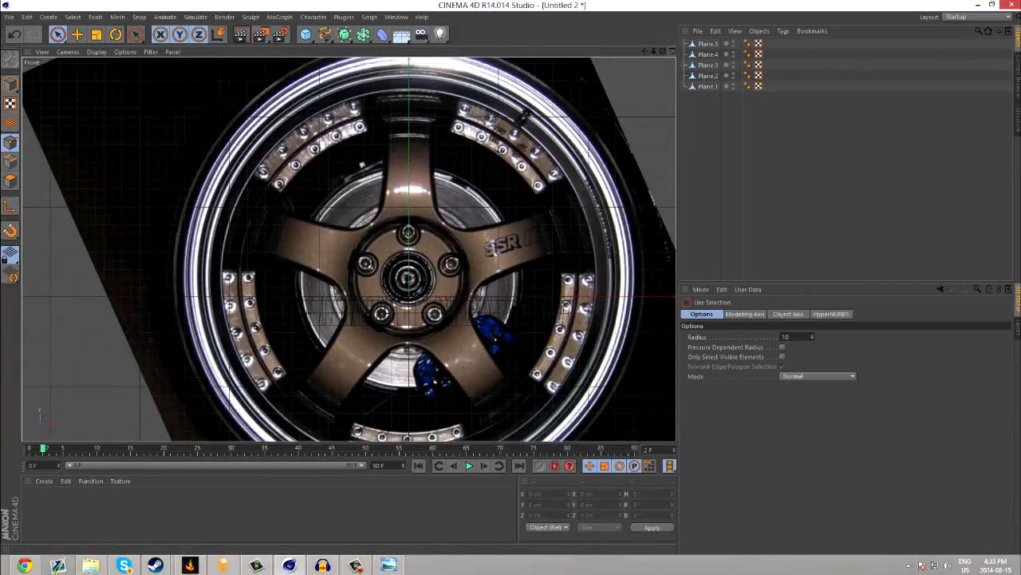
key("F5")
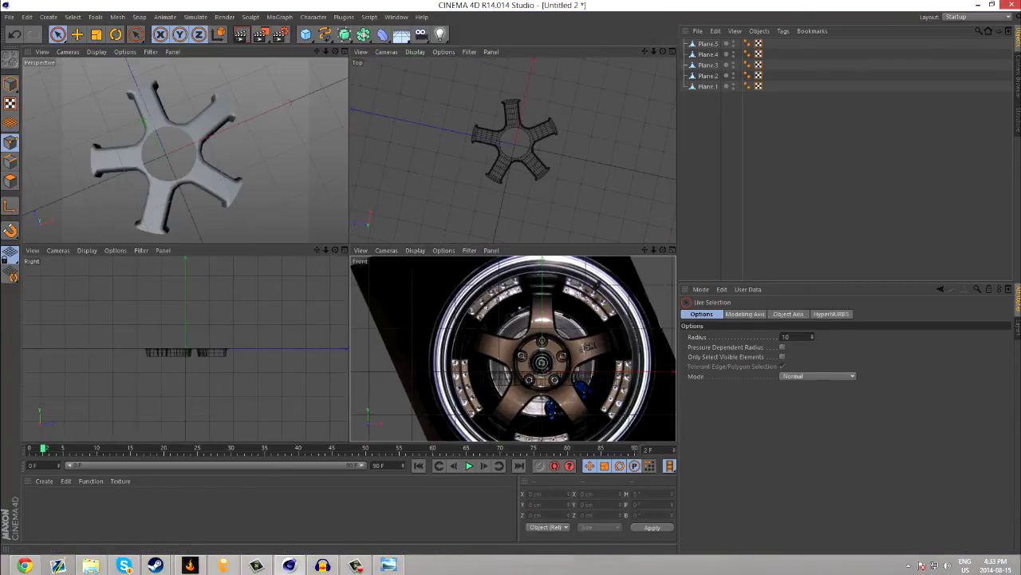
key("F1")
scroll(311, 255, "up", 8)
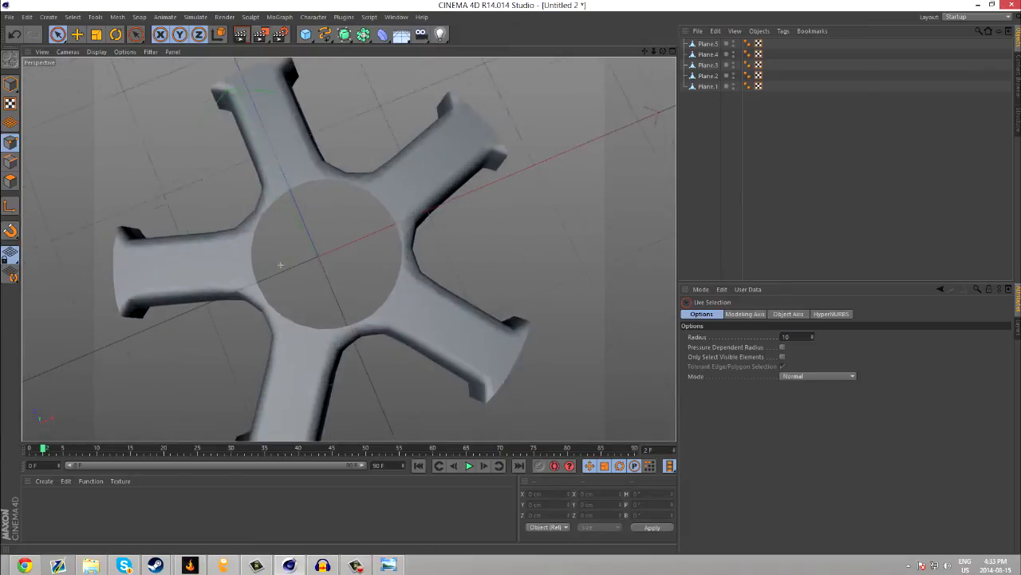
Step: Merge the five spoke meshes Plane.1 to Plane.5 into one object with Connect Objects + Delete
left_click(711, 44)
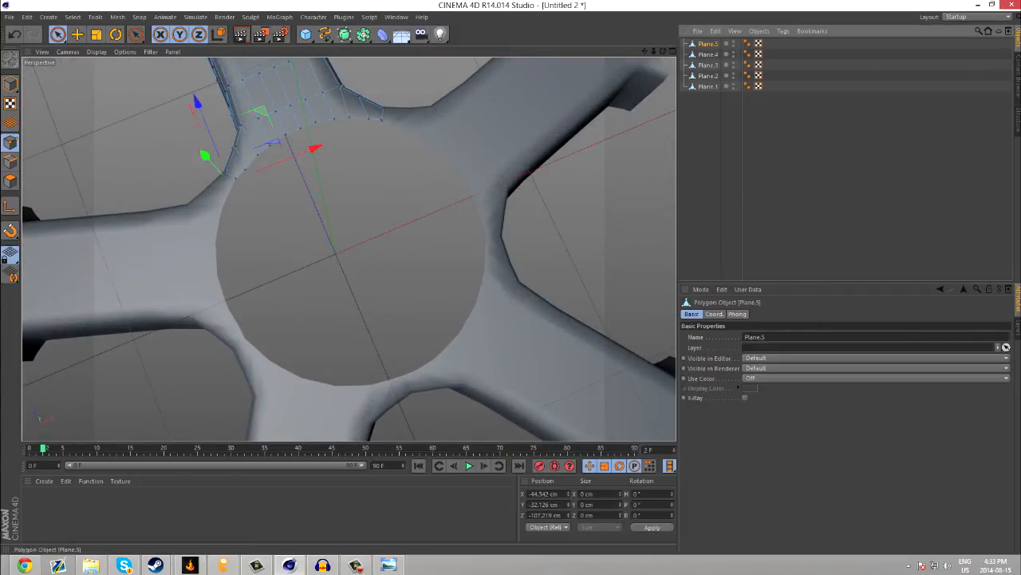
left_click(706, 87, "shift")
left_click(759, 31)
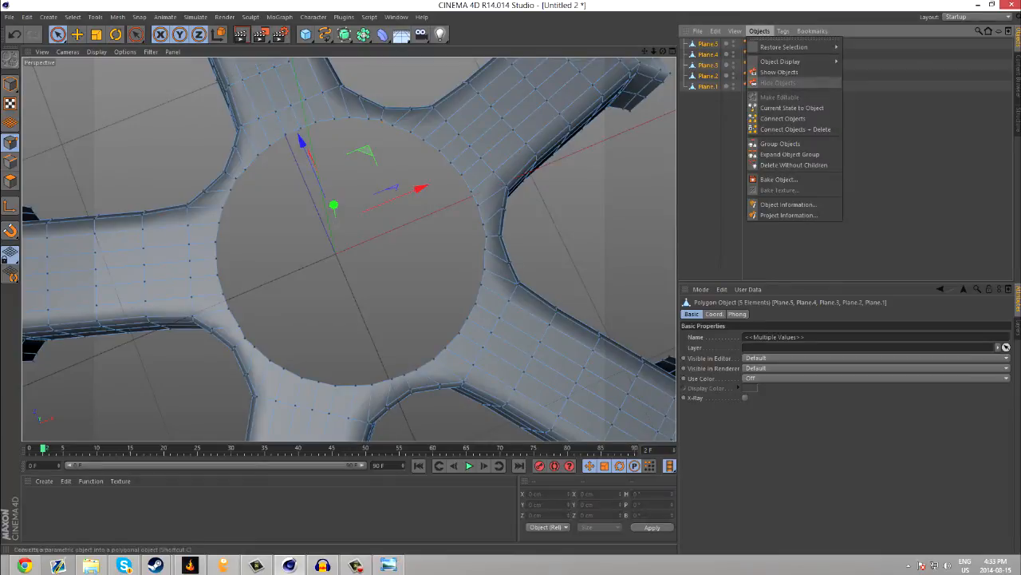
left_click(792, 128)
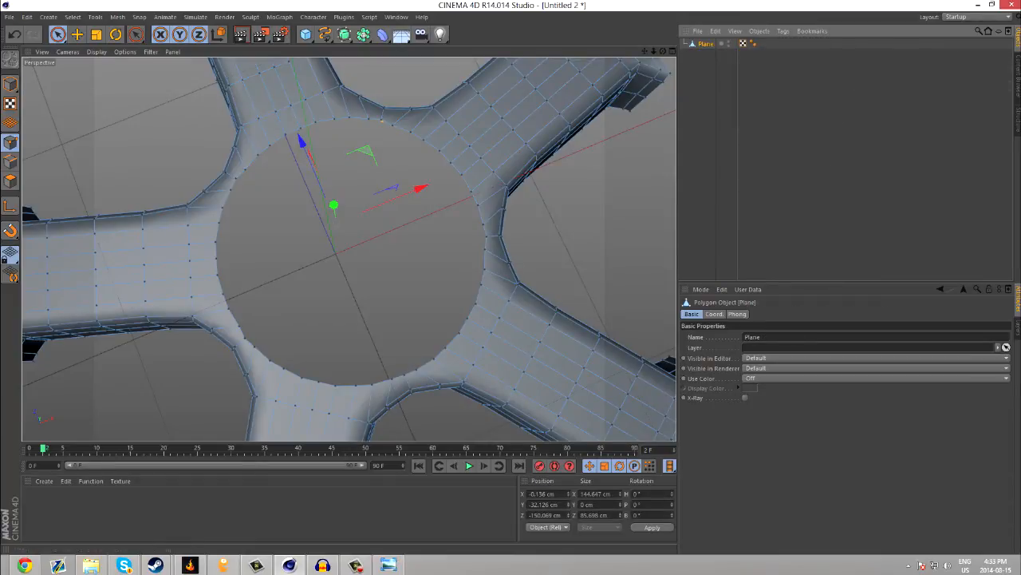
left_click(10, 162)
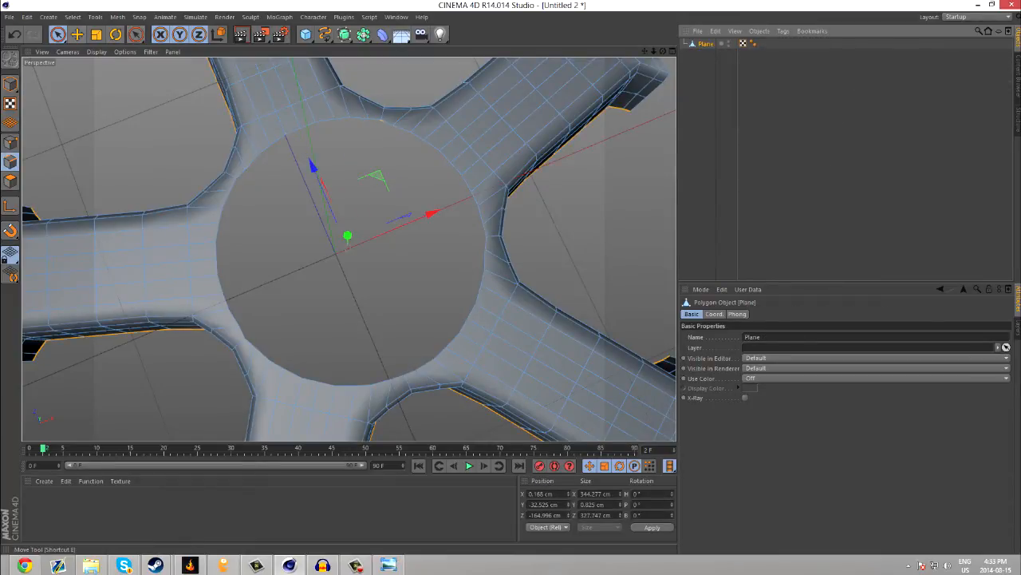
left_click(58, 34)
left_click_drag(348, 223, 348, 249, "alt")
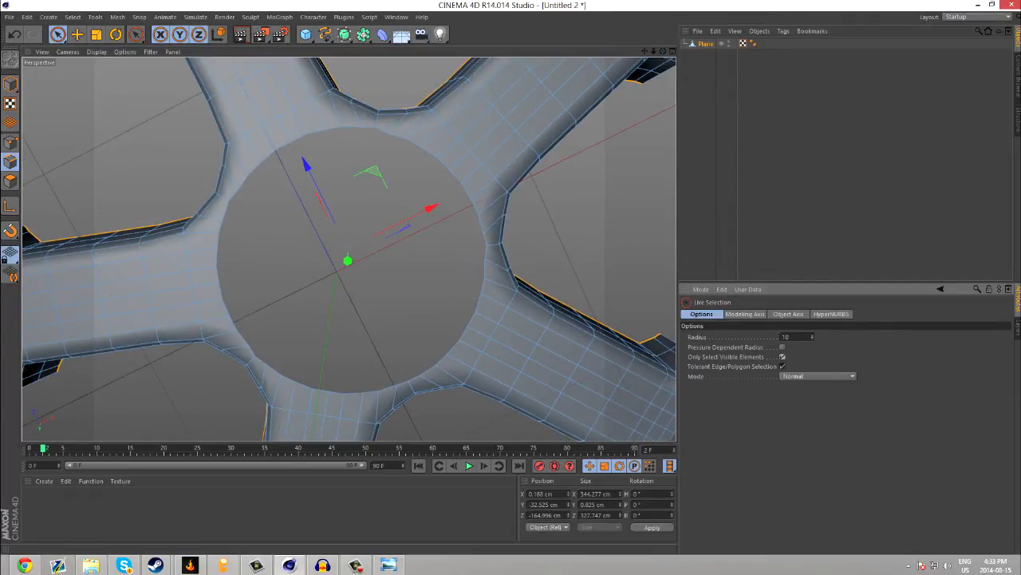
key("ctrl+shift+a")
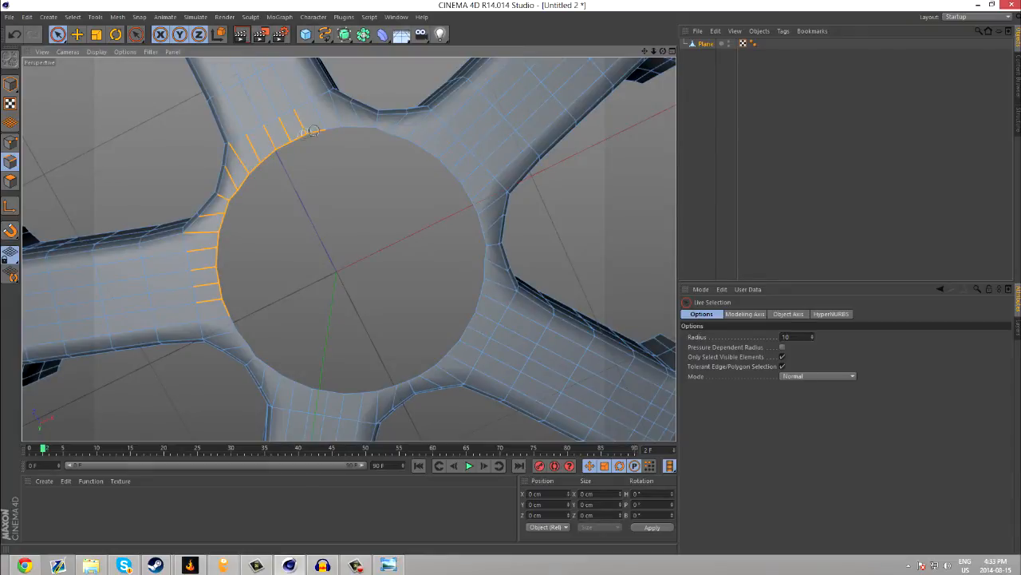
key("ctrl+shift+a")
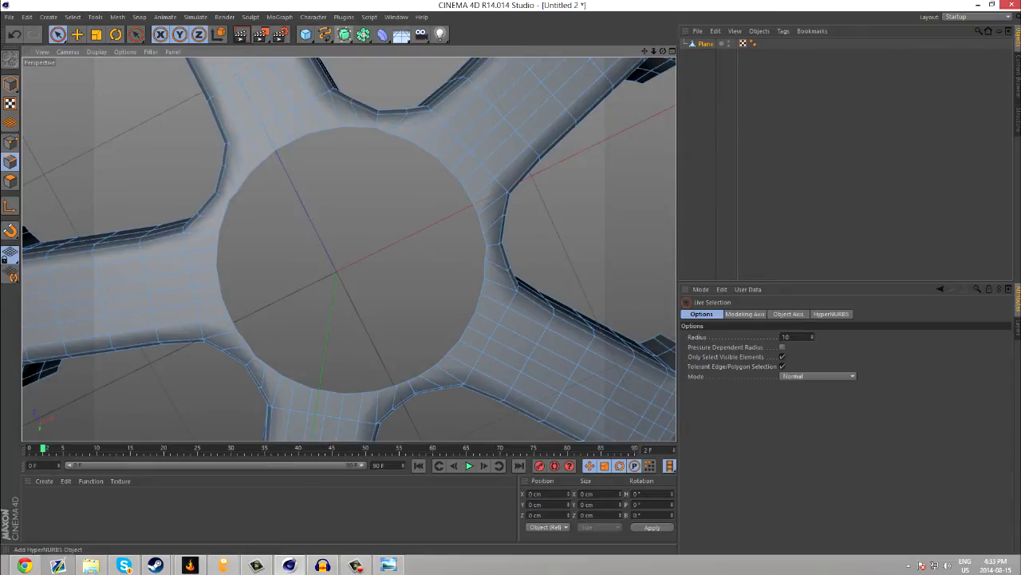
Step: Add a Circle spline, rotate it flat into the plane of the spokes and scale it down to roughly the hub opening
left_click_drag(325, 34, 405, 62)
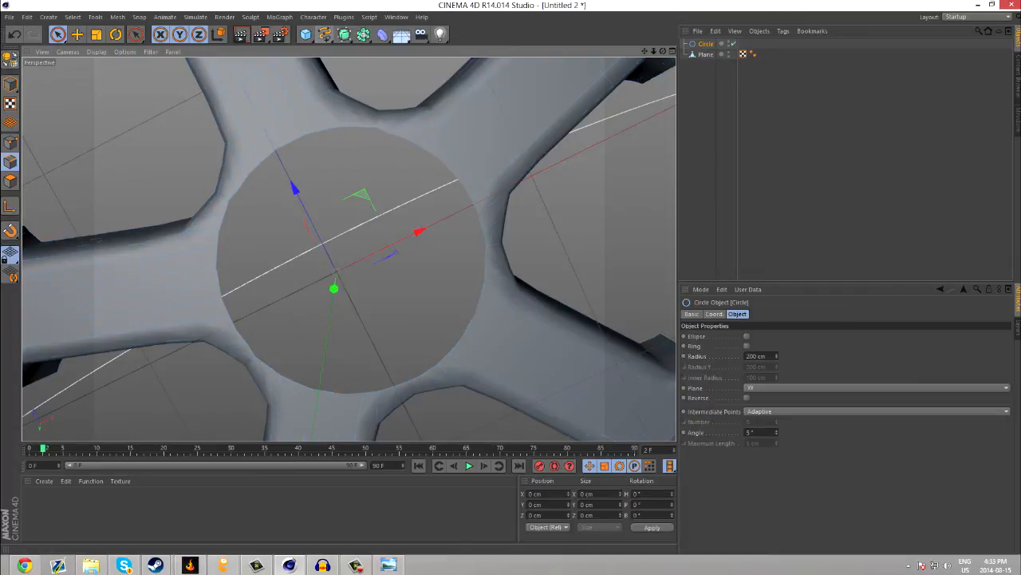
scroll(402, 249, "down", 8)
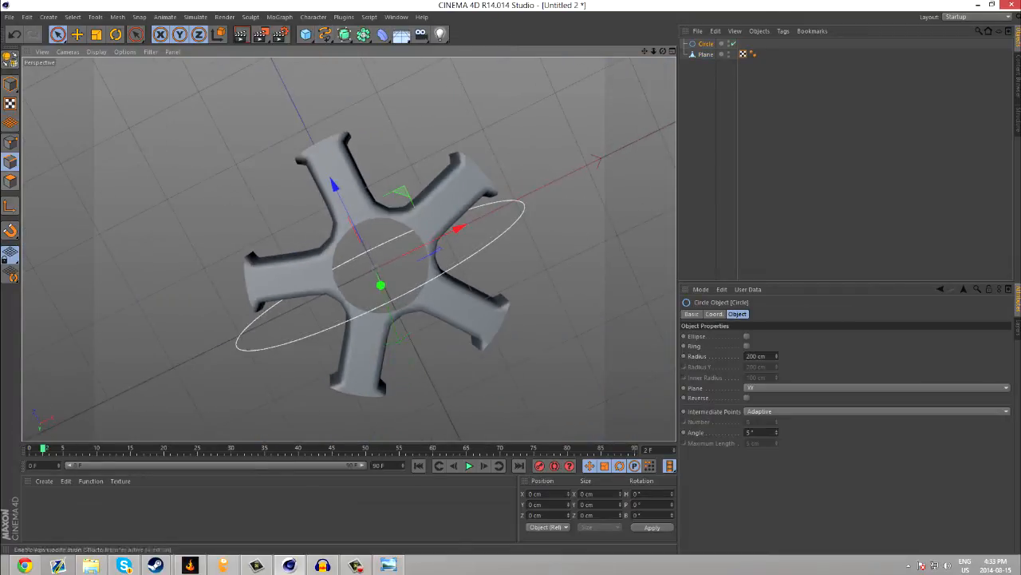
left_click(10, 231)
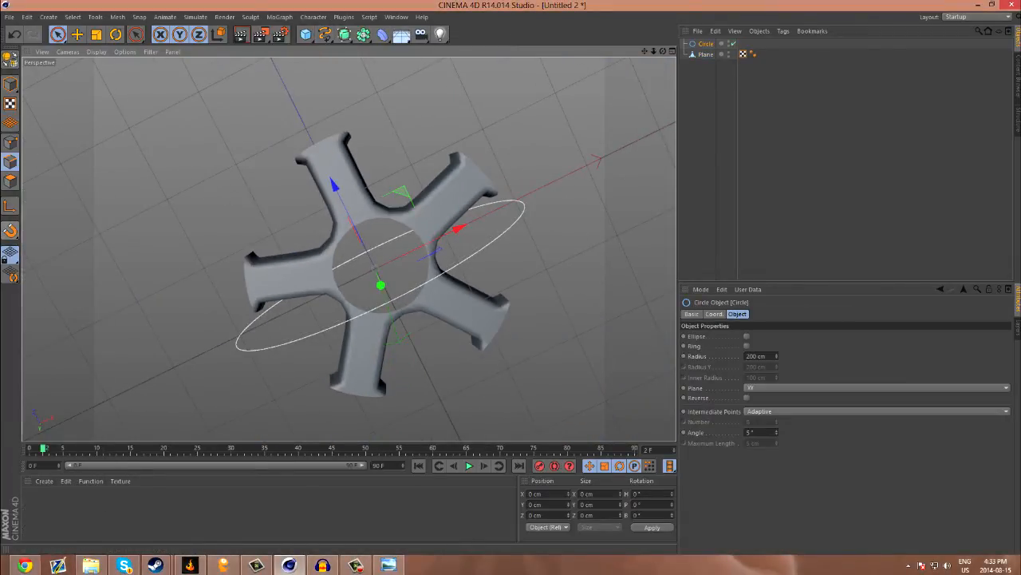
left_click(116, 34)
left_click_drag(369, 280, 361, 229)
left_click(96, 34)
left_click_drag(279, 151, 176, 160, "shift")
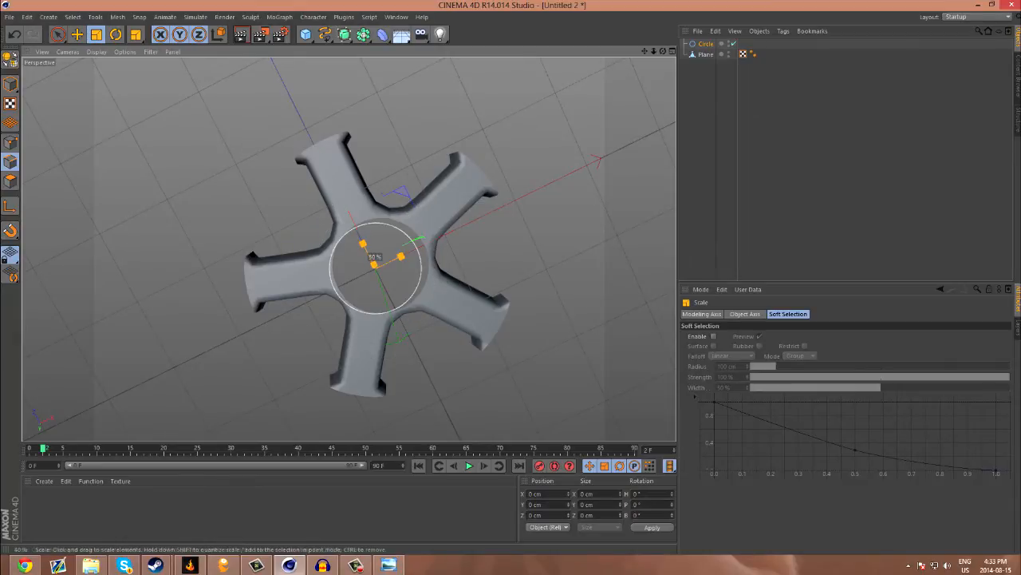
Step: Move the circle along its X axis and fine-tune its scale in the top view to match the hub opening
key("F5")
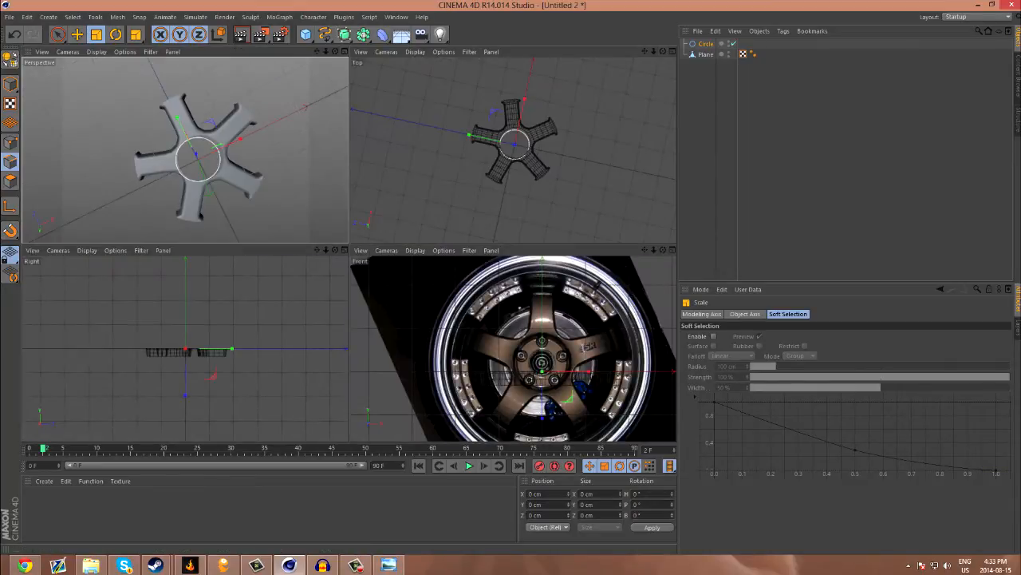
key("F2")
scroll(335, 252, "up", 6)
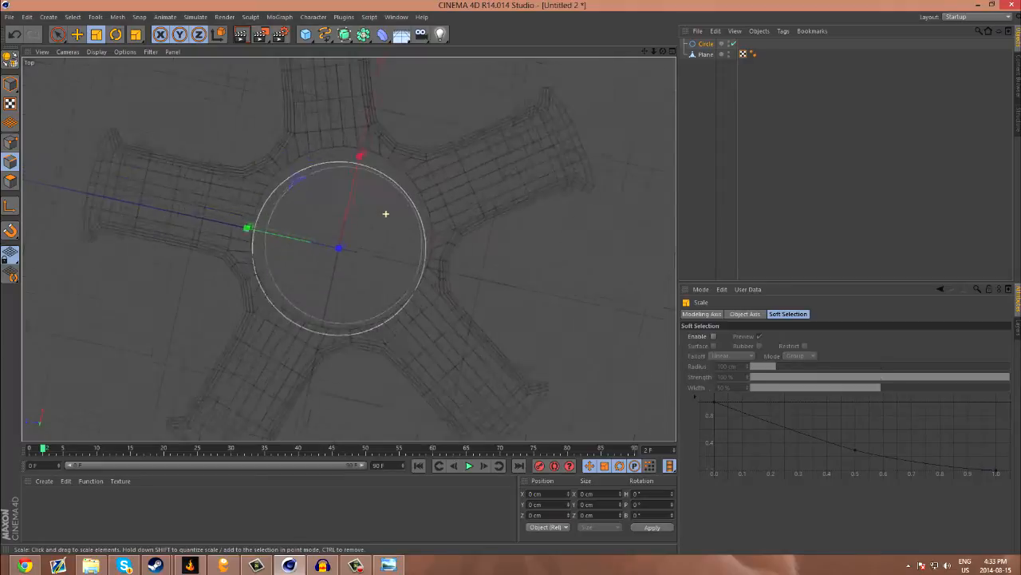
left_click(77, 34)
left_click_drag(354, 163, 357, 147, "shift")
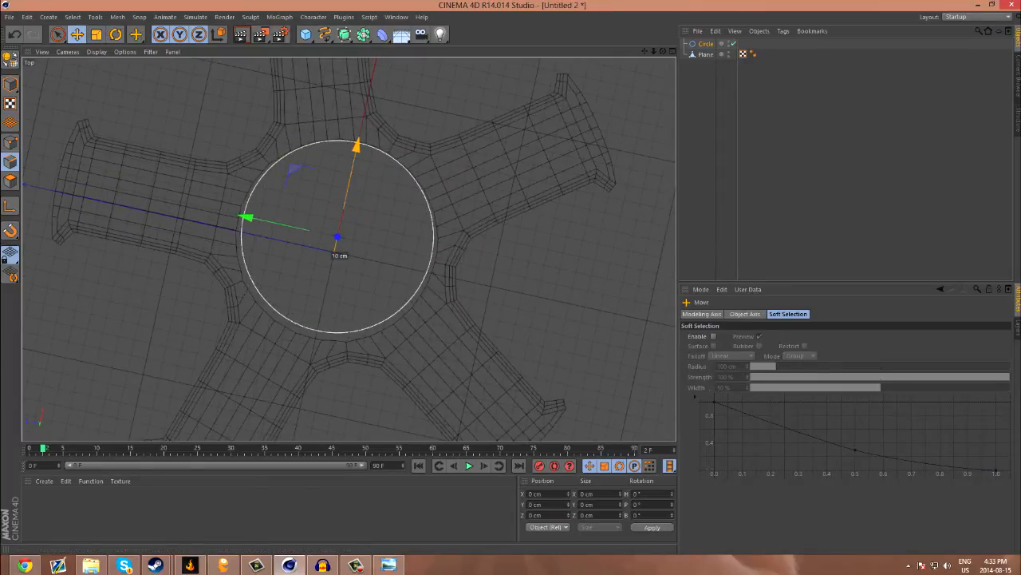
left_click_drag(10, 231, 60, 281)
left_click_drag(354, 142, 356, 149)
left_click(96, 34)
left_click_drag(247, 175, 293, 170)
Step: Enable snapping and move the inner edge points of the Plane mesh's upper spoke onto the circle
left_click_drag(11, 231, 48, 362)
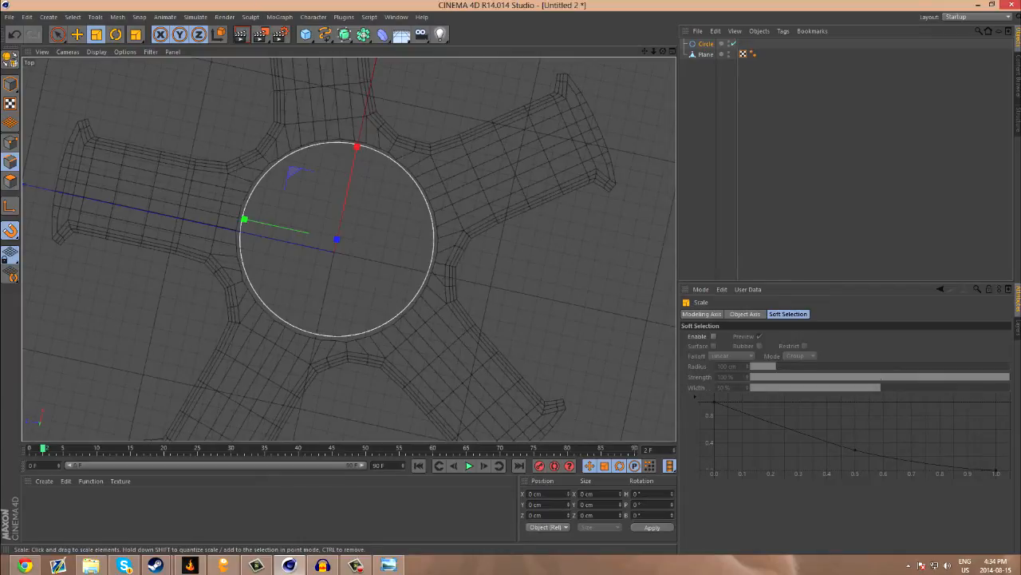
left_click(706, 54)
left_click(10, 142)
left_click(57, 36)
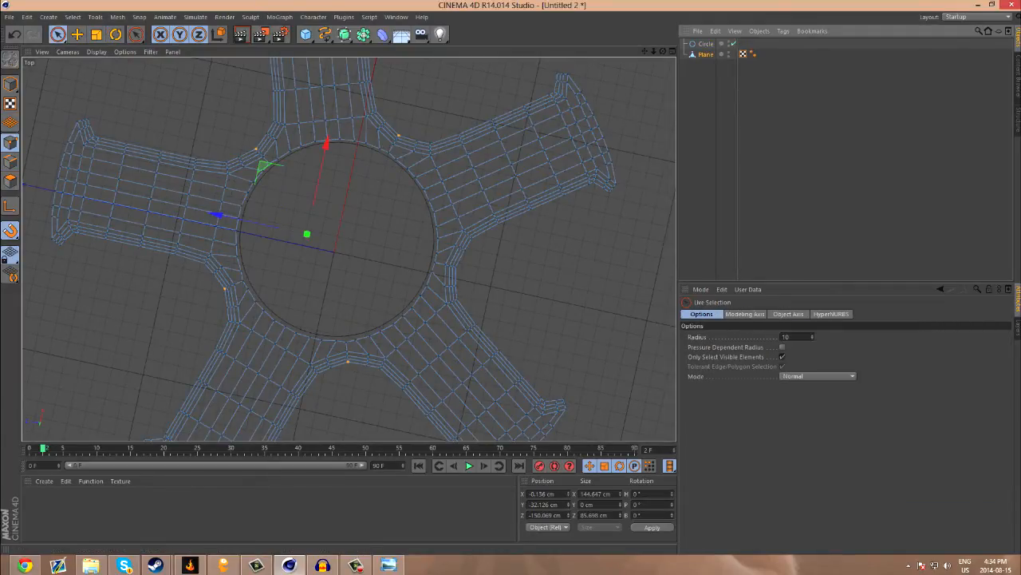
scroll(367, 153, "up", 10)
scroll(367, 142, "up", 5)
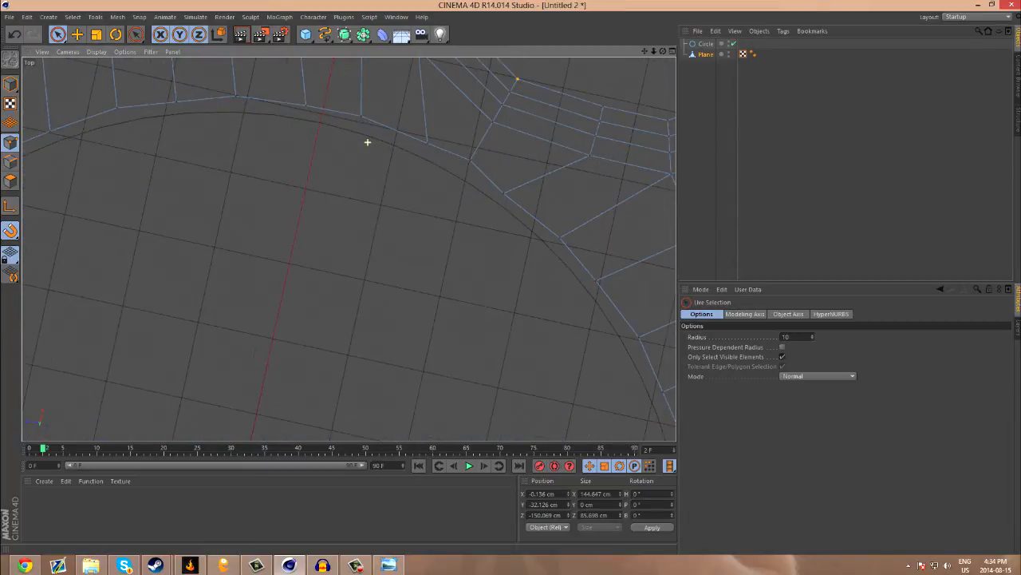
left_click(361, 115)
left_click_drag(360, 115, 305, 105)
left_click_drag(314, 68, 310, 82)
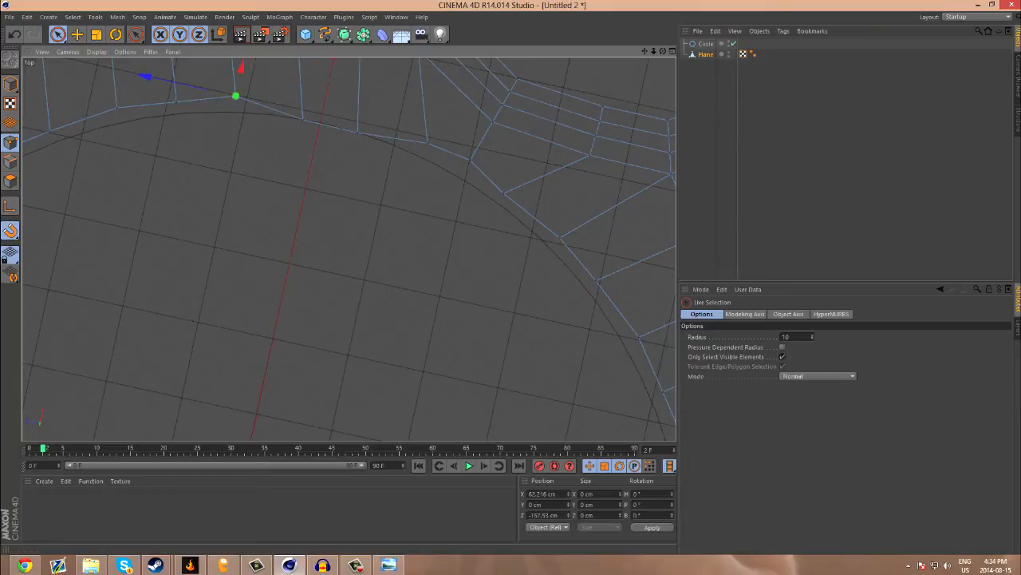
left_click_drag(241, 67, 183, 80)
left_click_drag(125, 68, 121, 85)
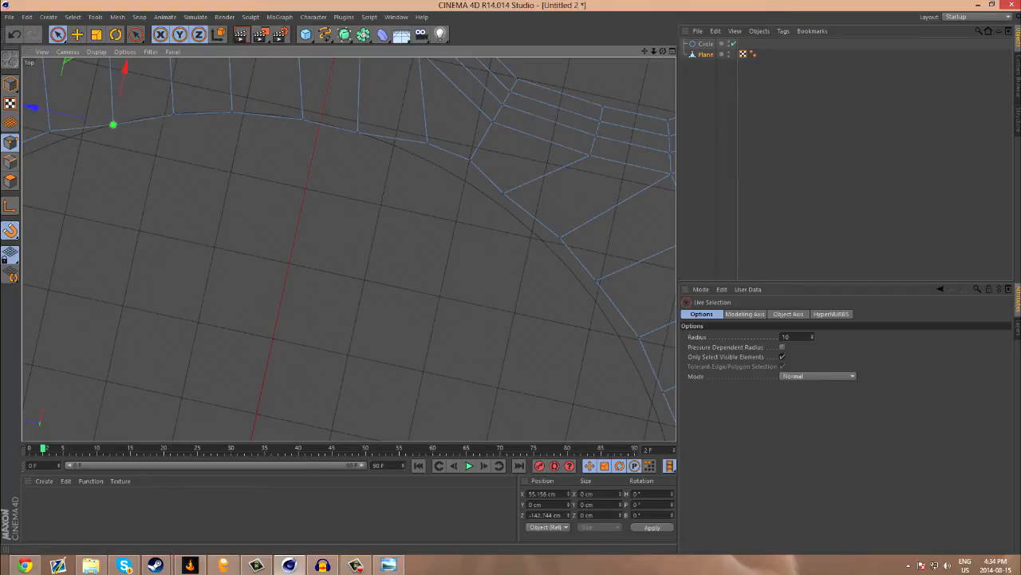
Step: Snap the following hub-edge points toward the neighbouring spoke onto the circle, and undo the move of the point at the spoke junction
middle_click_drag(56, 246, 485, 196, "alt")
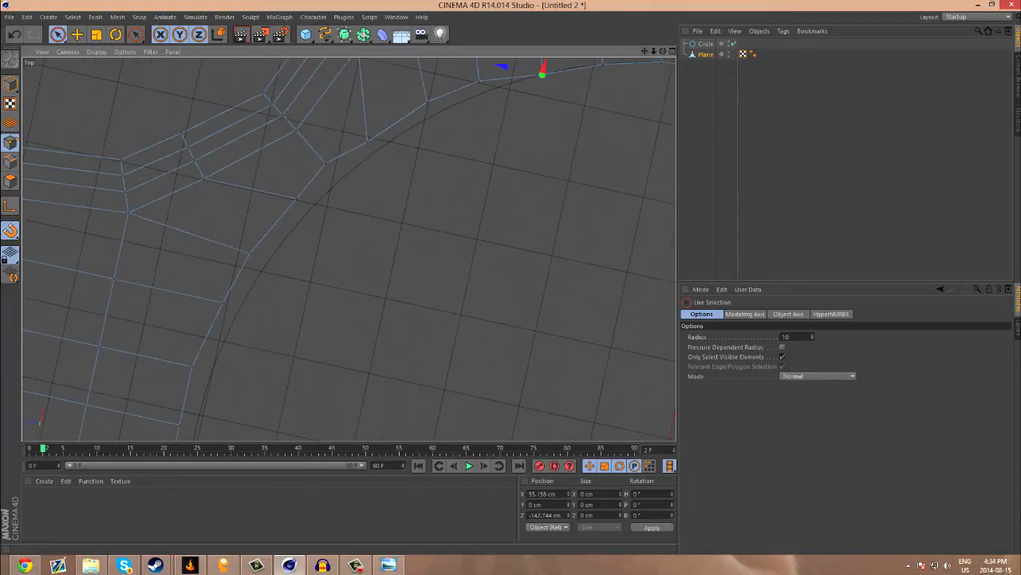
left_click_drag(409, 66, 432, 71)
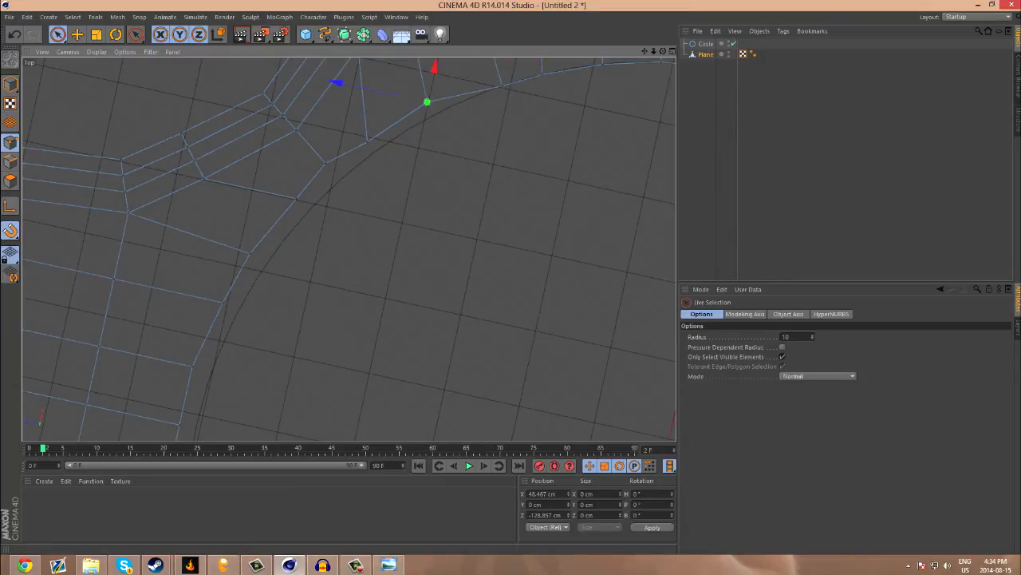
left_click_drag(335, 82, 353, 169)
left_click(326, 163)
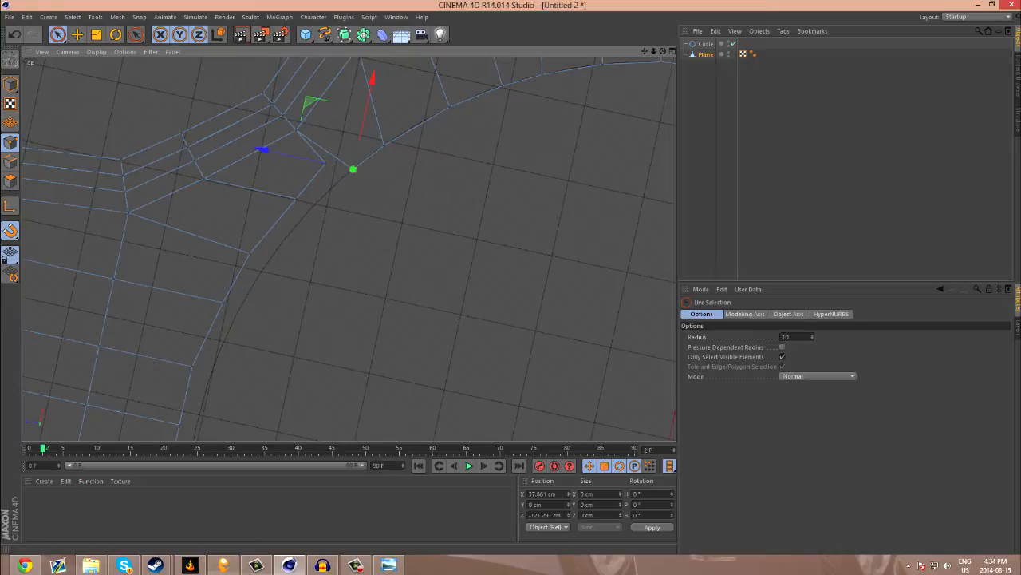
key("ctrl+z")
scroll(270, 214, "down", 8)
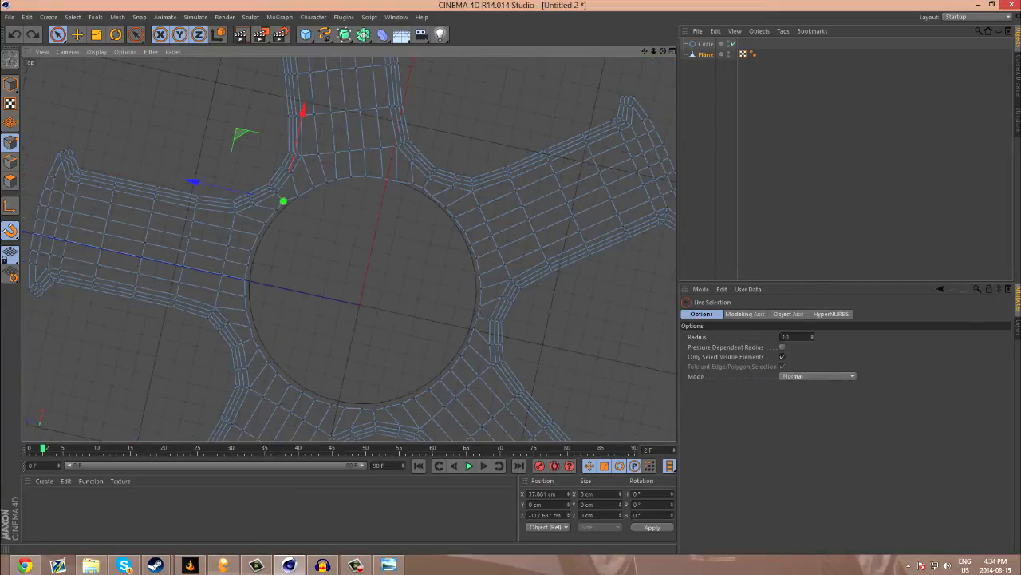
Step: Add a HyperNURBS object and nest the Plane mesh under it to check the smoothed edges around the hub opening
left_click_drag(344, 35, 388, 45)
left_click_drag(705, 64, 715, 44)
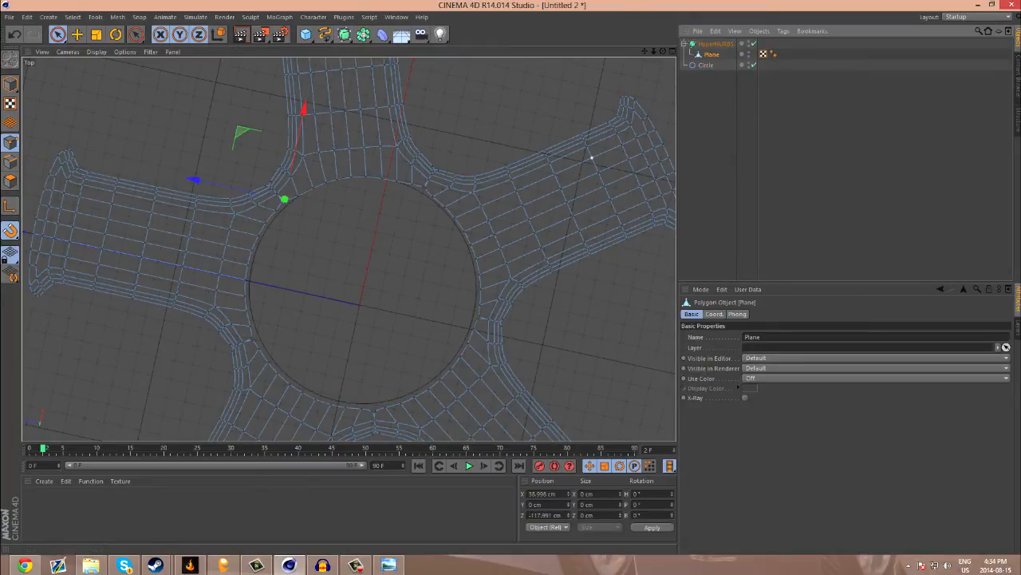
scroll(276, 263, "up", 10)
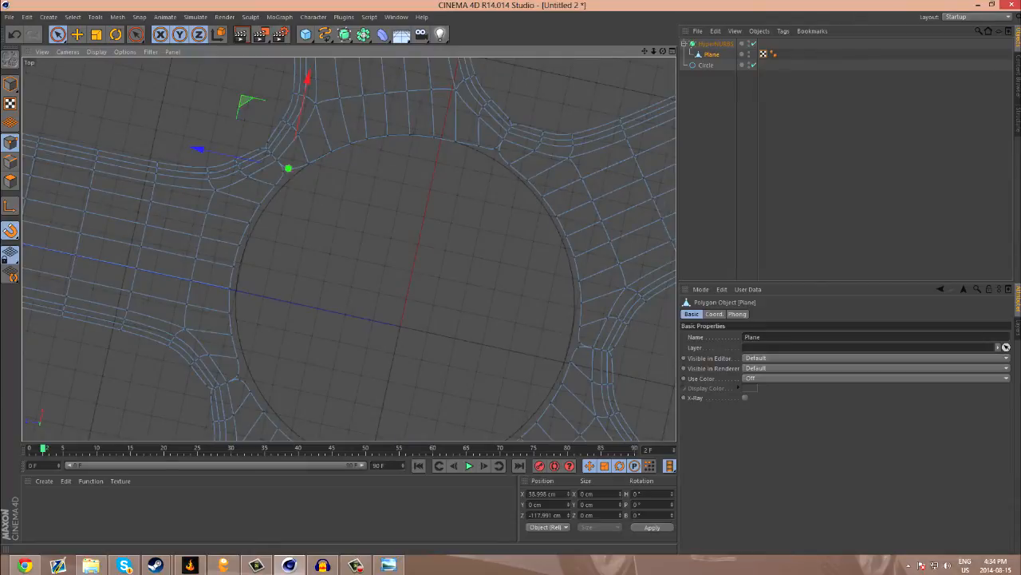
scroll(237, 381, "up", 4)
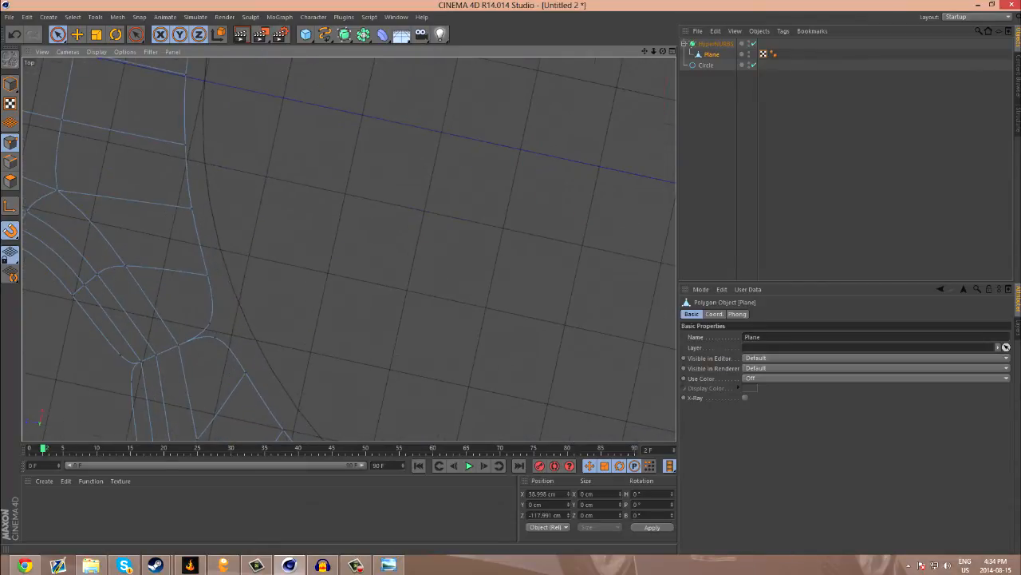
scroll(215, 332, "down", 6)
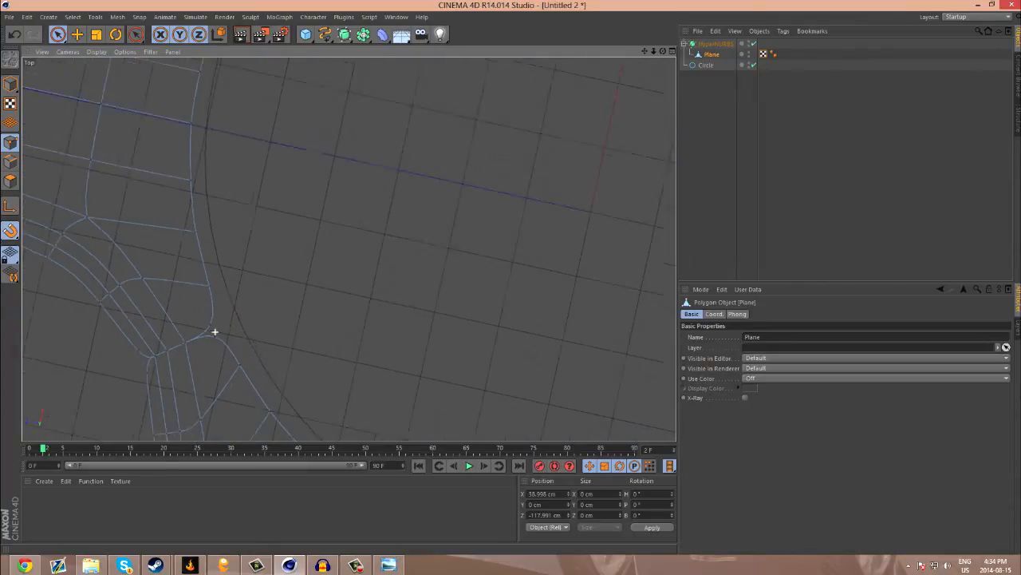
scroll(214, 333, "down", 3)
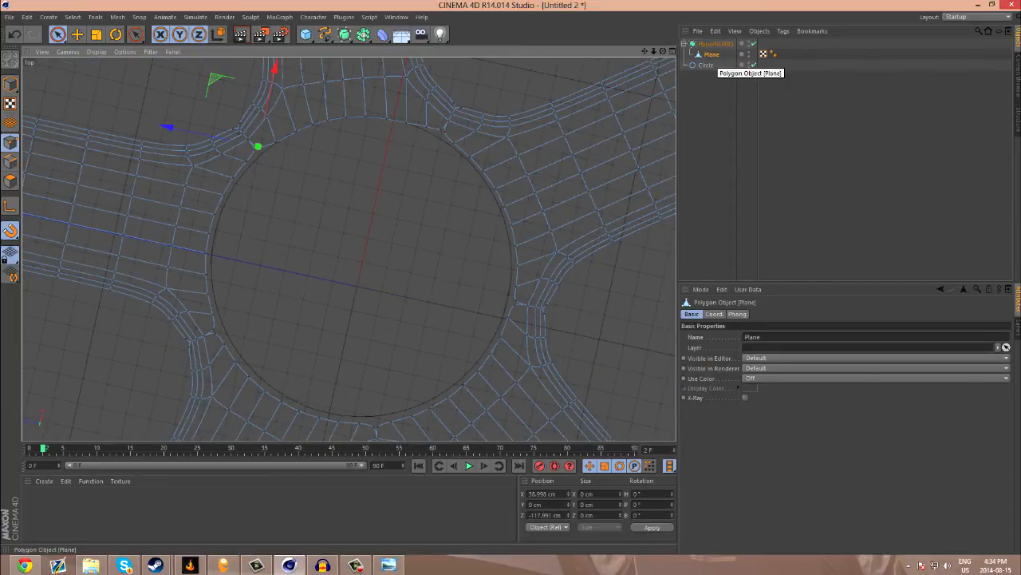
Step: Take the Plane mesh out of the HyperNURBS and weld the hub-edge points at the junction between the left and upper spokes
left_click_drag(712, 55, 712, 99)
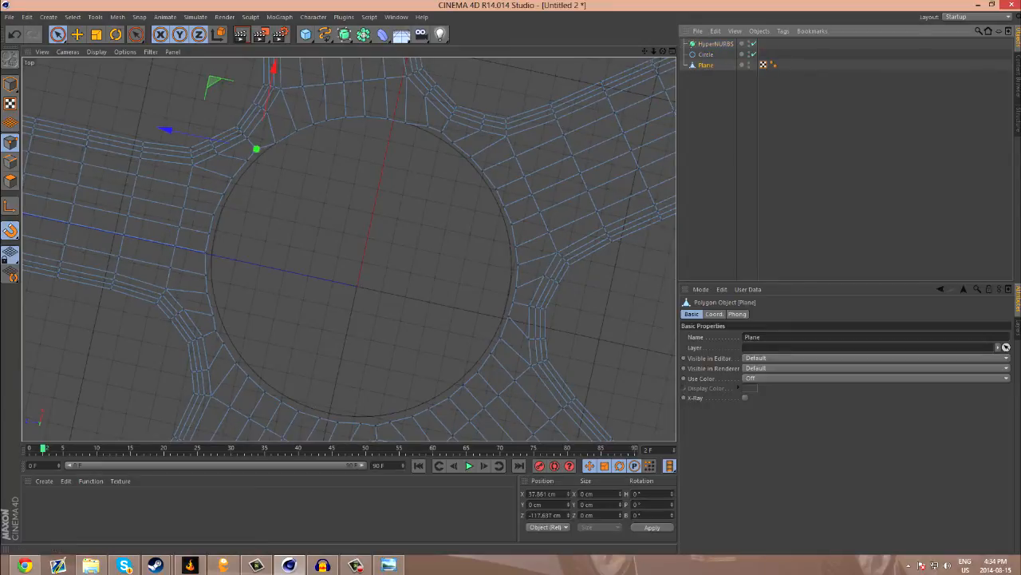
scroll(246, 148, "up", 10)
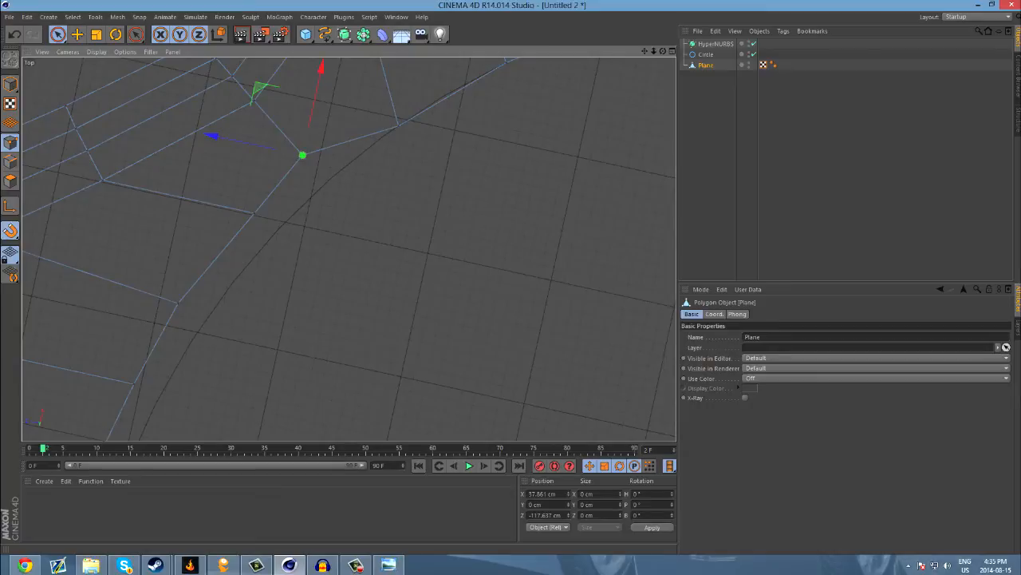
left_click(351, 216)
left_click(57, 34)
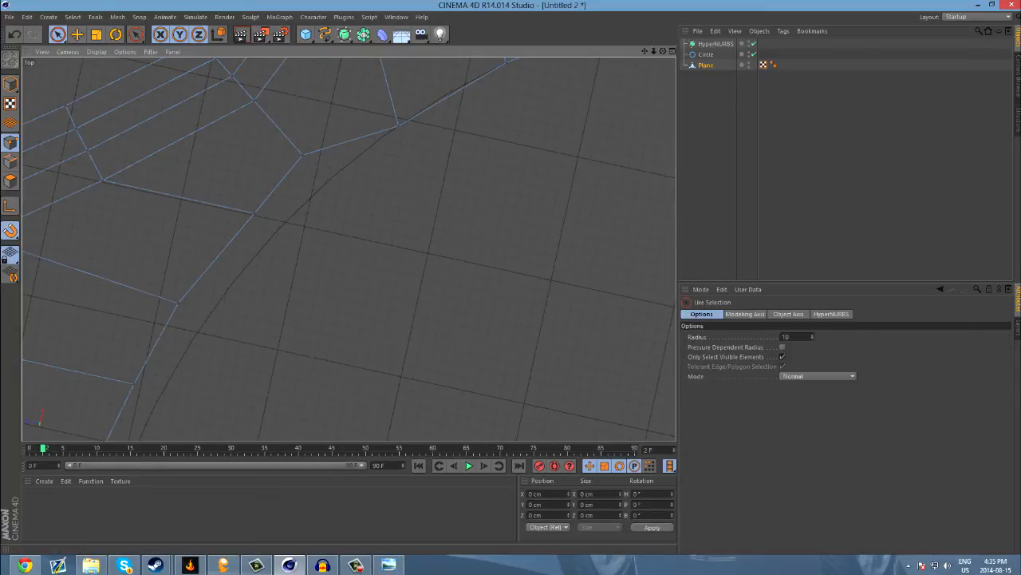
left_click(303, 155)
right_click(289, 169)
left_click(307, 313)
left_click(57, 35)
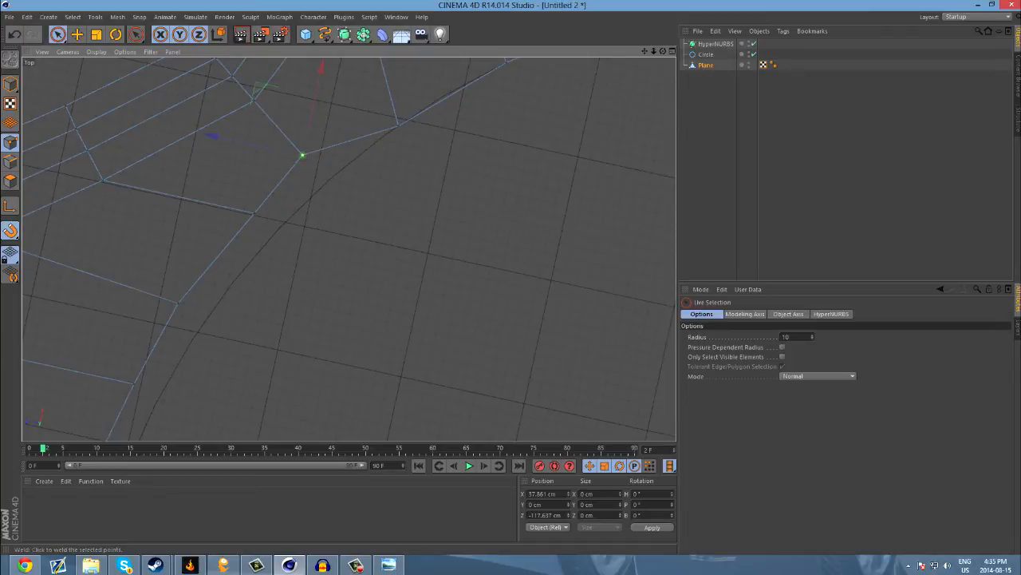
Step: Nest the Plane mesh under the HyperNURBS and examine the smoothed spoke junction without a selection
left_click_drag(707, 66, 715, 44)
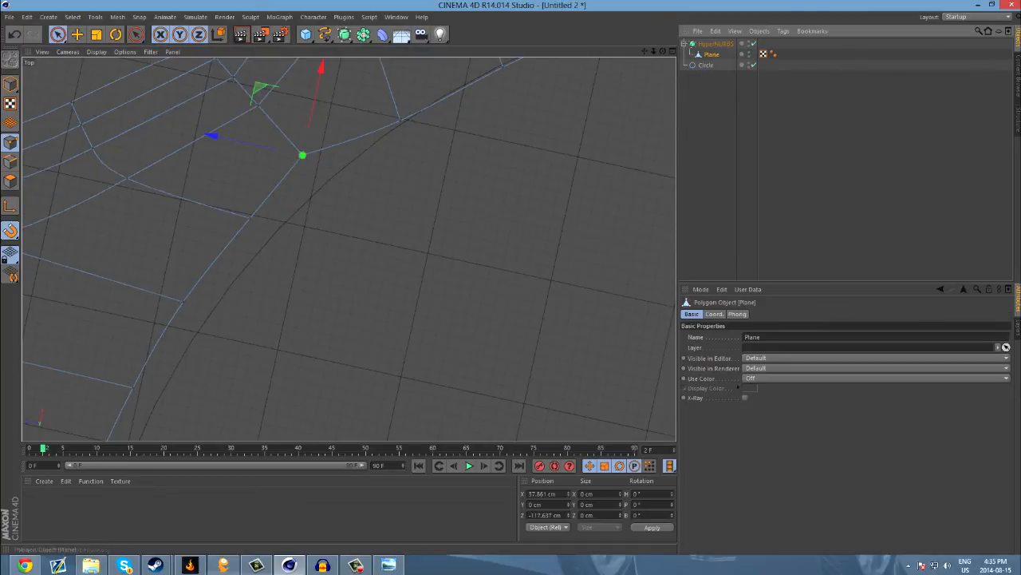
left_click(716, 127)
scroll(548, 170, "down", 5)
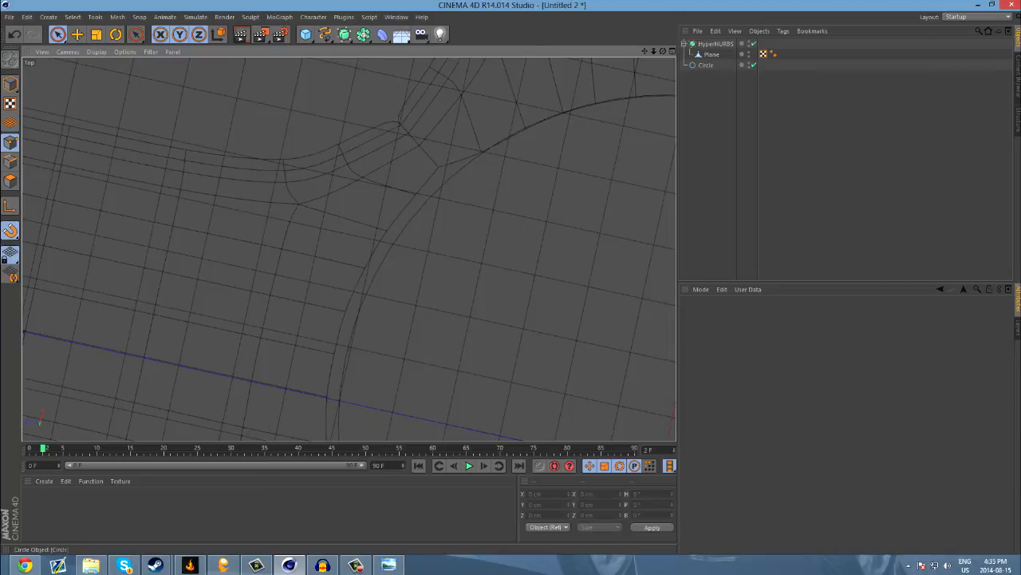
Step: Take the Plane mesh out, weld the outer-edge points at the same spoke junction, and preview it under the HyperNURBS
left_click_drag(712, 54, 713, 92)
scroll(481, 120, "up", 3)
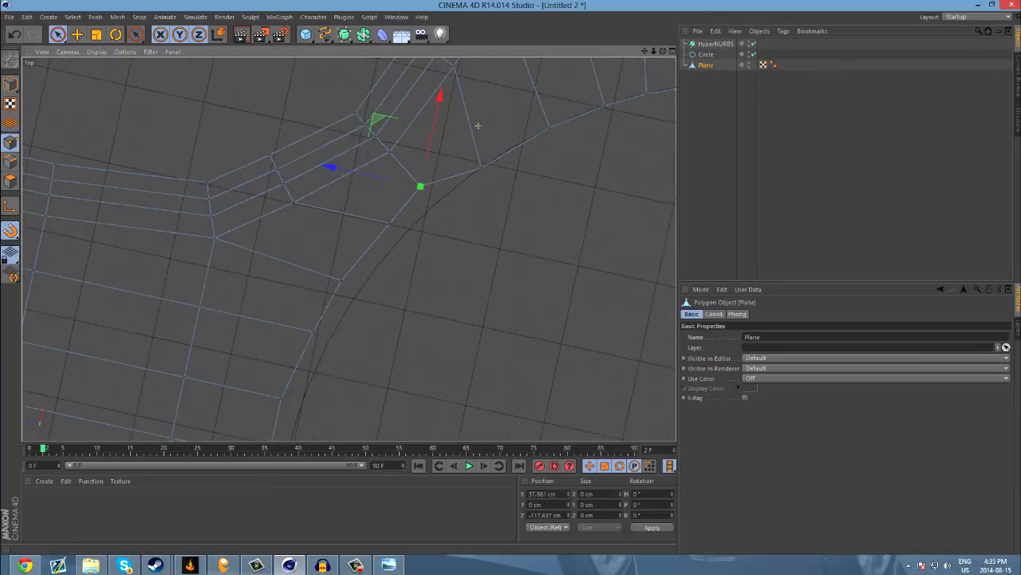
left_click(57, 34)
left_click(355, 113)
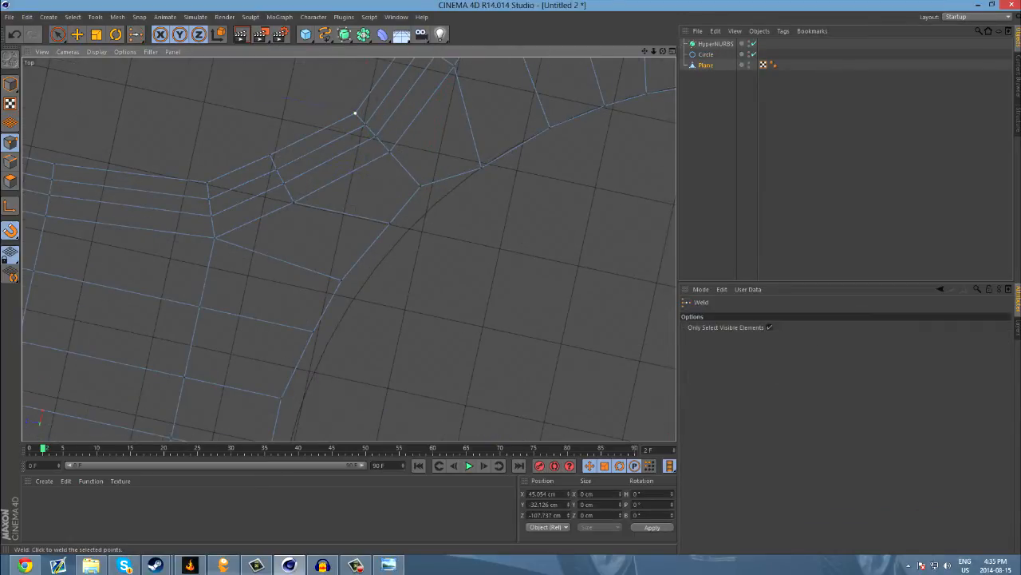
scroll(450, 186, "down", 3)
left_click_drag(707, 65, 715, 44)
left_click(722, 115)
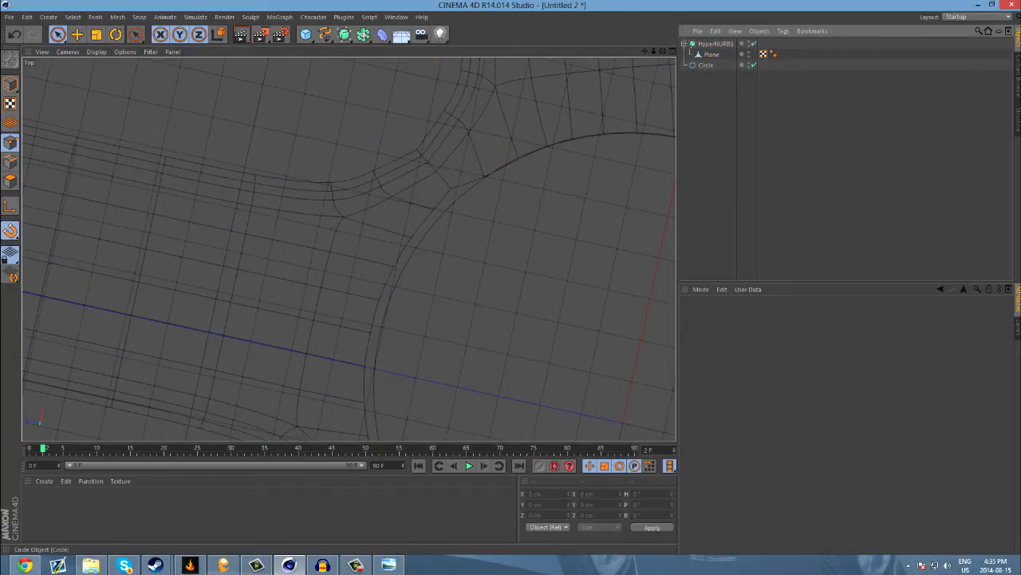
Step: Take the Plane mesh out of the HyperNURBS and weld the hub-edge and outer-edge points between the upper and right spokes
left_click_drag(712, 54, 714, 104)
middle_click_drag(349, 248, 1, 361, "alt")
scroll(128, 338, "up", 3)
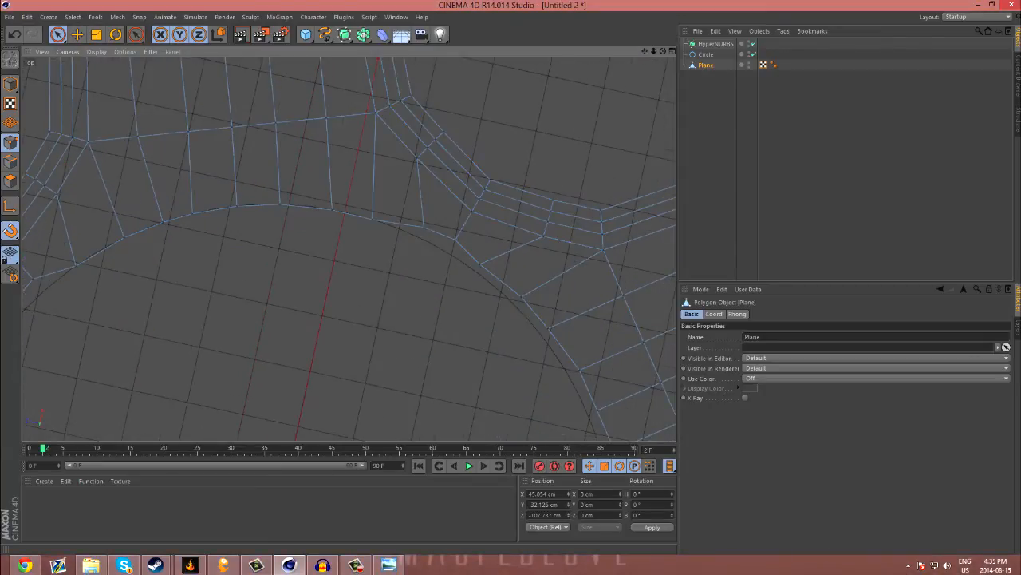
left_click(455, 239)
key("space")
key("space")
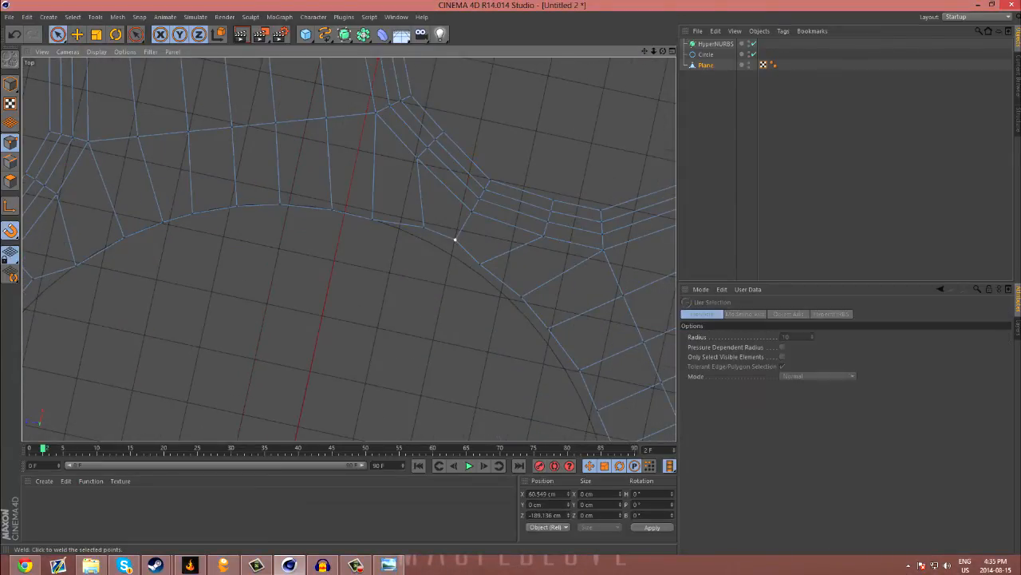
key("m")
key("q")
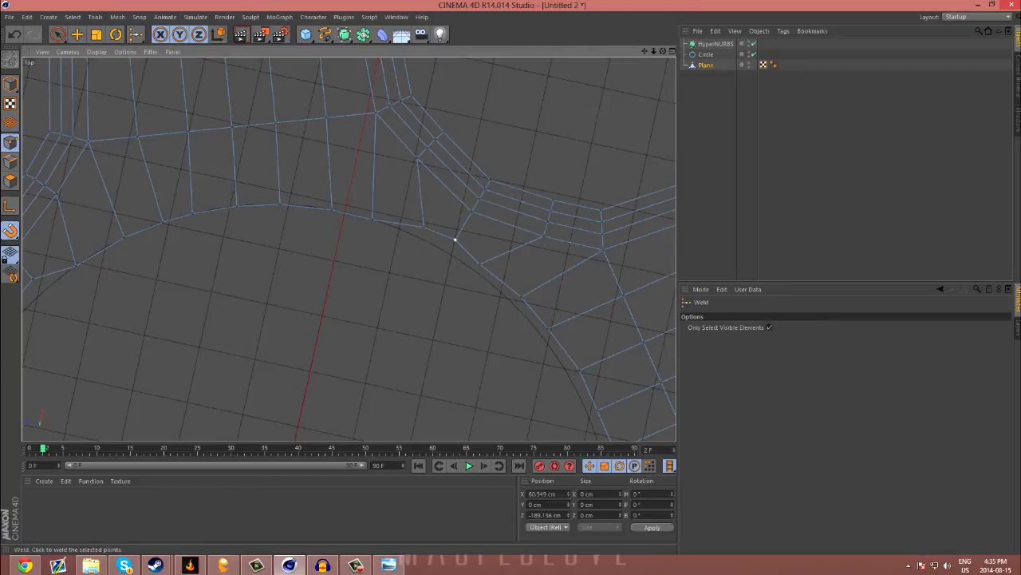
key("space")
left_click(506, 150)
left_click(492, 181)
key("m")
key("q")
key("space")
Step: Weld the outer-edge and hub-edge points at the junction between the right and lower-right spokes
middle_click_drag(518, 435, 220, 9, "alt")
left_click(425, 263)
key("m")
key("q")
key("space")
left_click_drag(424, 264, 351, 248)
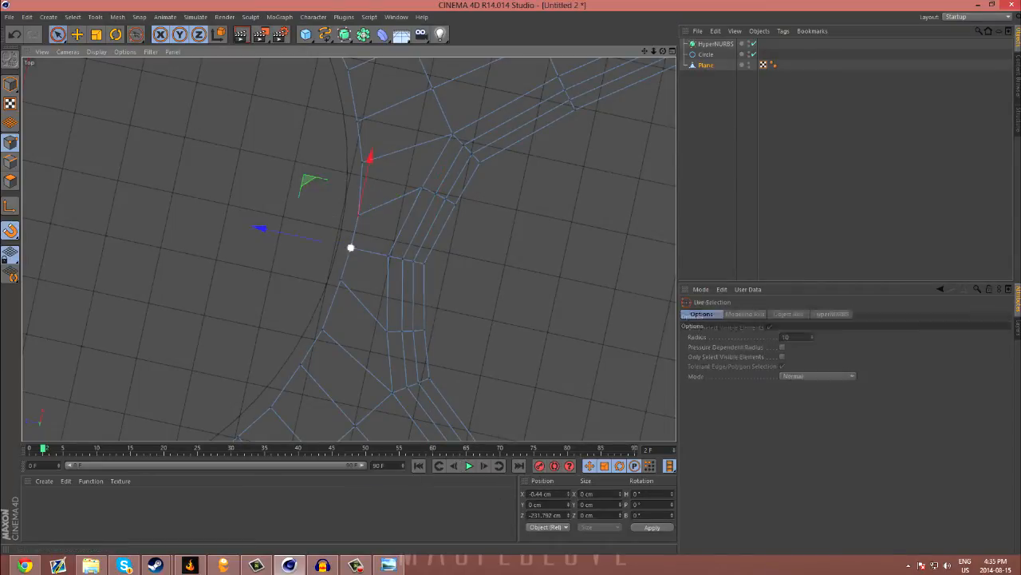
Step: Weld the overlapping points at the junction between the two lower spokes
middle_click_drag(351, 248, 349, 247, "alt")
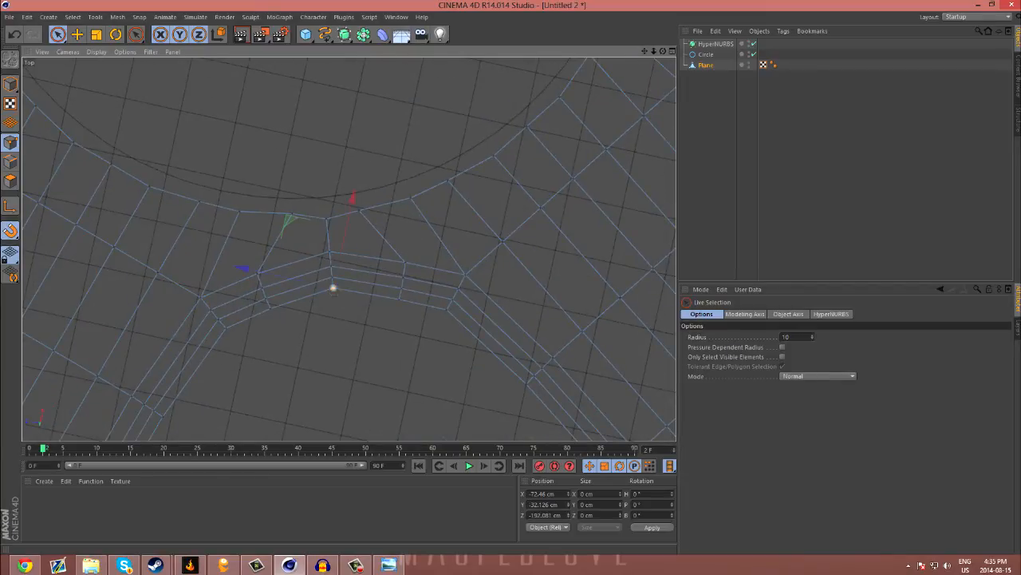
key("m")
key("q")
left_click_drag(333, 287, 348, 249)
key("space")
Step: Weld the hub-edge and outer-edge points at the junction between the left and lower-left spokes
left_click(399, 188)
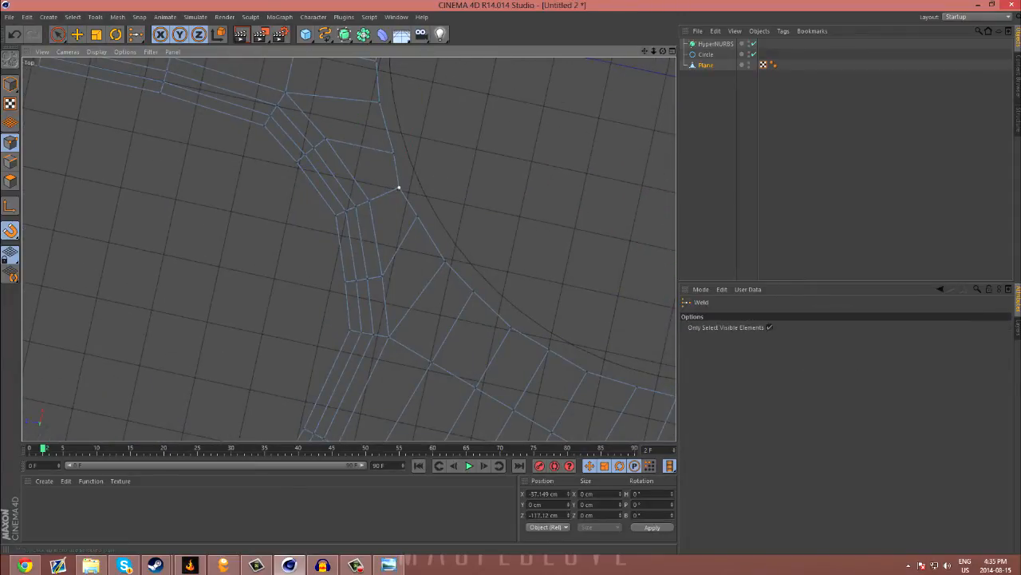
right_click(333, 217)
left_click(365, 375)
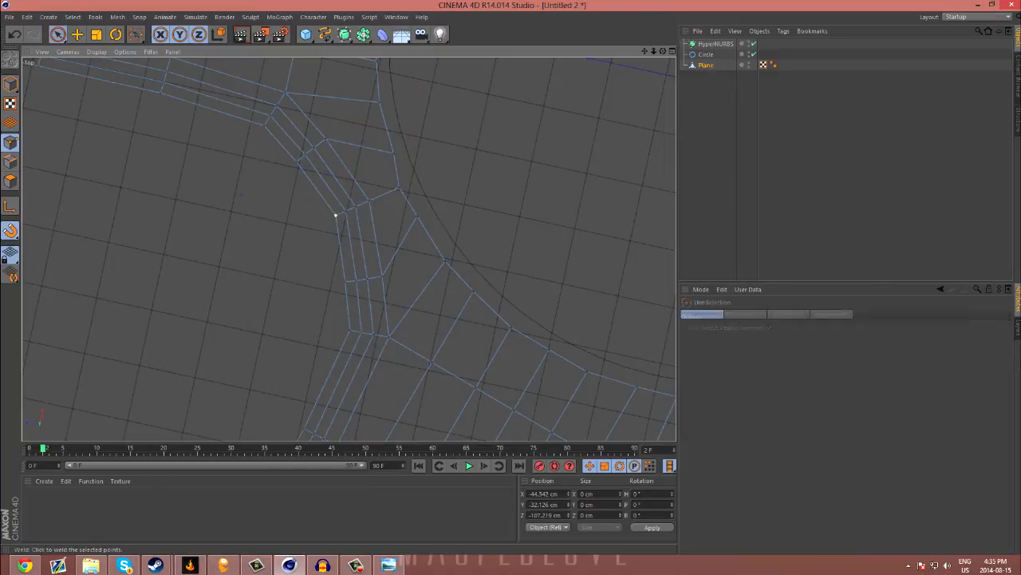
left_click(336, 215)
key("space")
Step: Nest the Plane mesh under the HyperNURBS and examine the smoothed spokes from several angles in the perspective view
left_click_drag(349, 247, 349, 246, "alt")
scroll(433, 253, "down", 5)
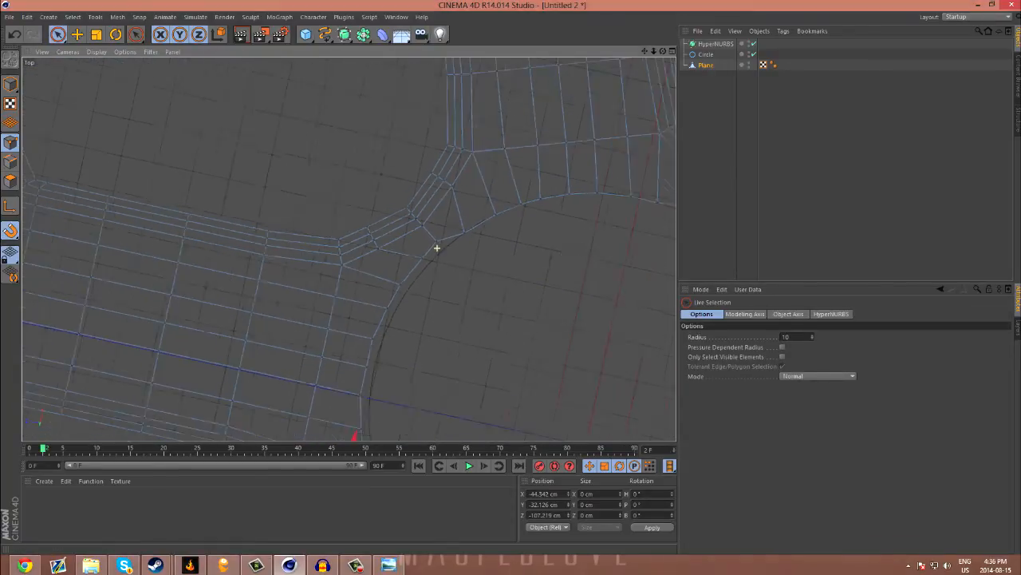
left_click_drag(433, 253, 447, 244, "alt")
left_click_drag(705, 65, 716, 44)
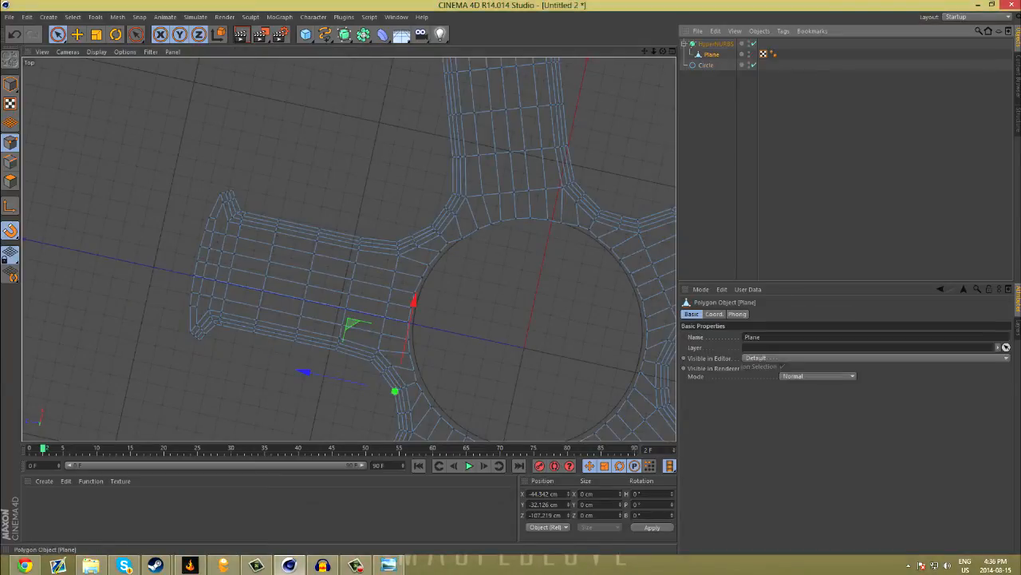
scroll(561, 183, "down", 6)
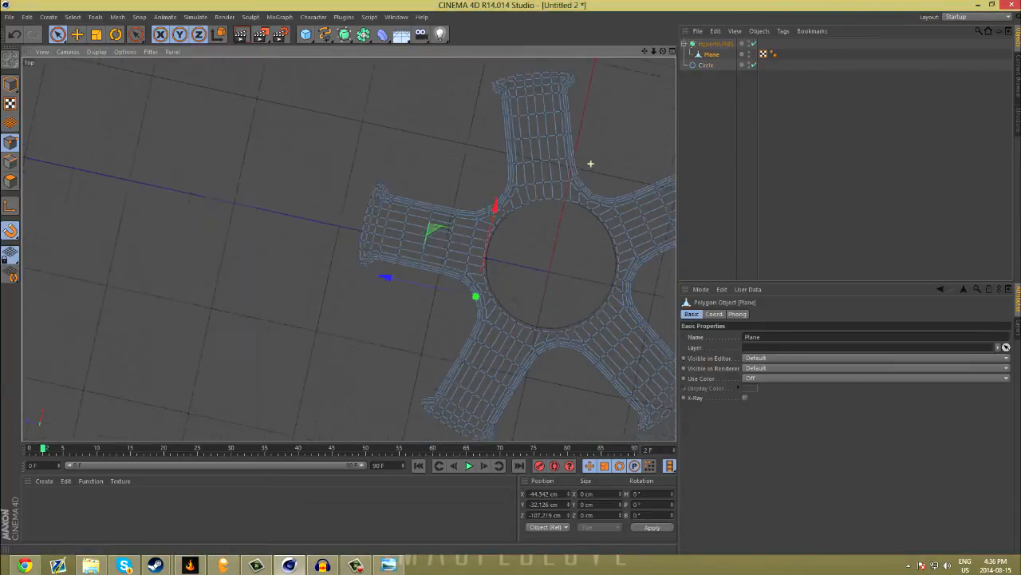
key("F5")
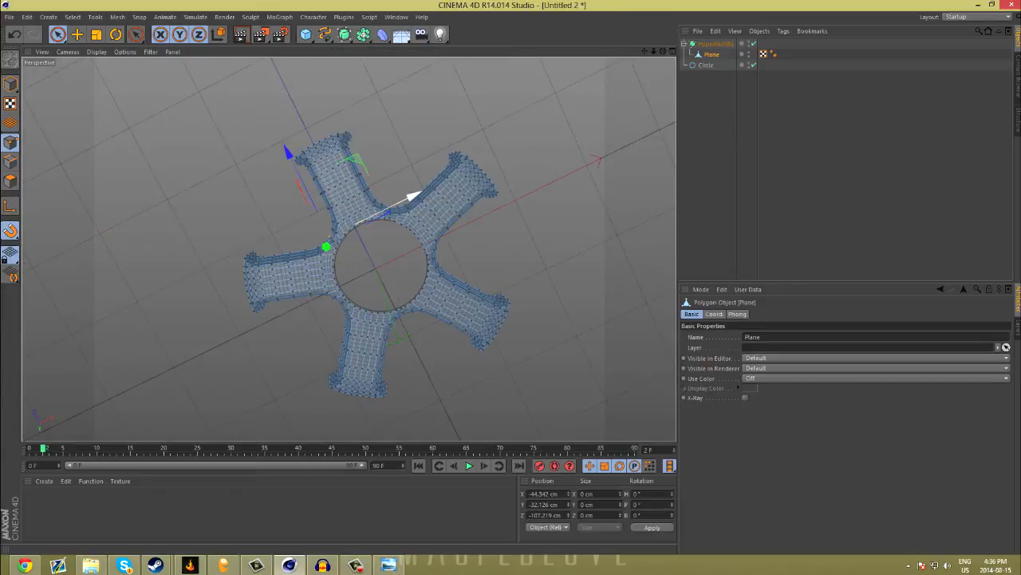
left_click_drag(662, 51, 690, 13)
left_click(754, 131)
left_click_drag(663, 51, 667, 16)
left_click_drag(662, 51, 662, 120)
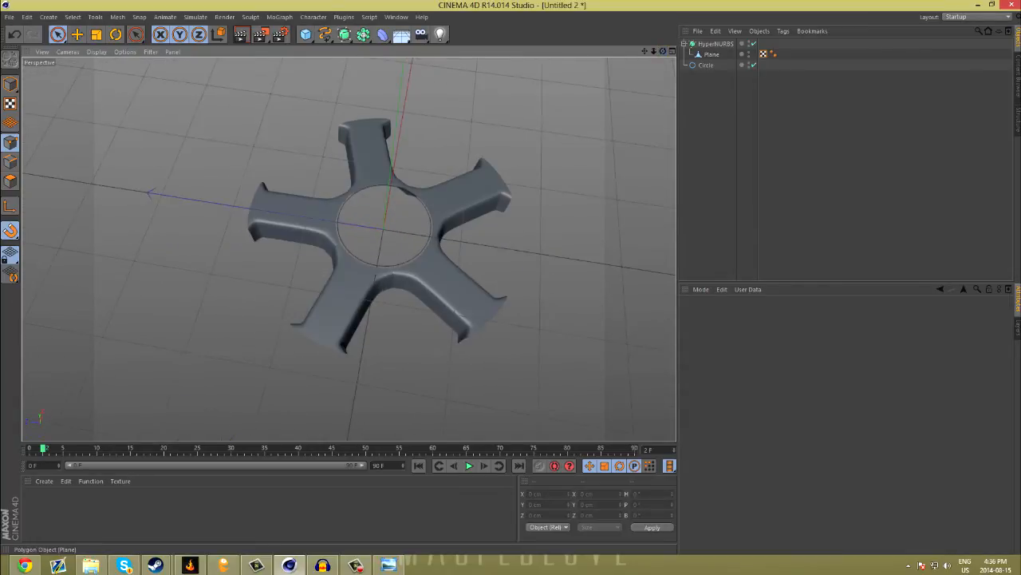
Step: Take the Plane mesh out of the HyperNURBS and, in the top view, snap the hub-edge points below the upper-left junction onto the circle
left_click_drag(711, 55, 710, 89)
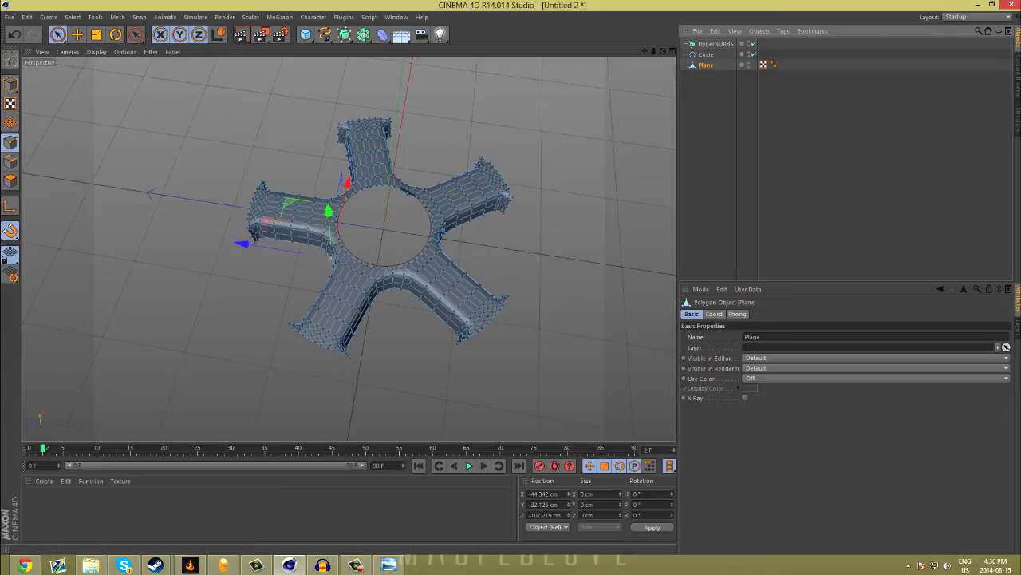
key("F5")
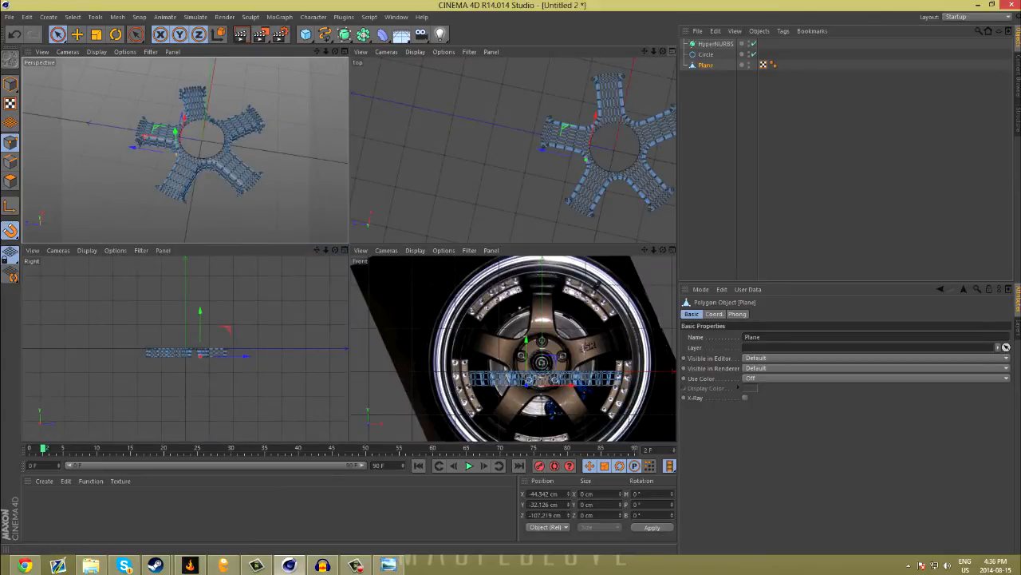
key("F2")
scroll(601, 268, "up", 8)
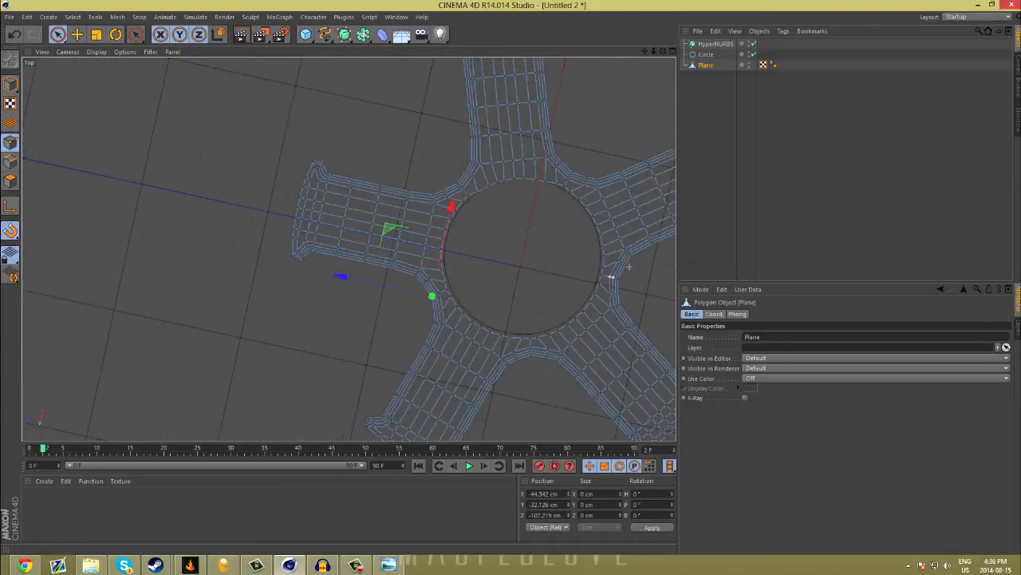
scroll(407, 139, "up", 3)
scroll(324, 100, "up", 2)
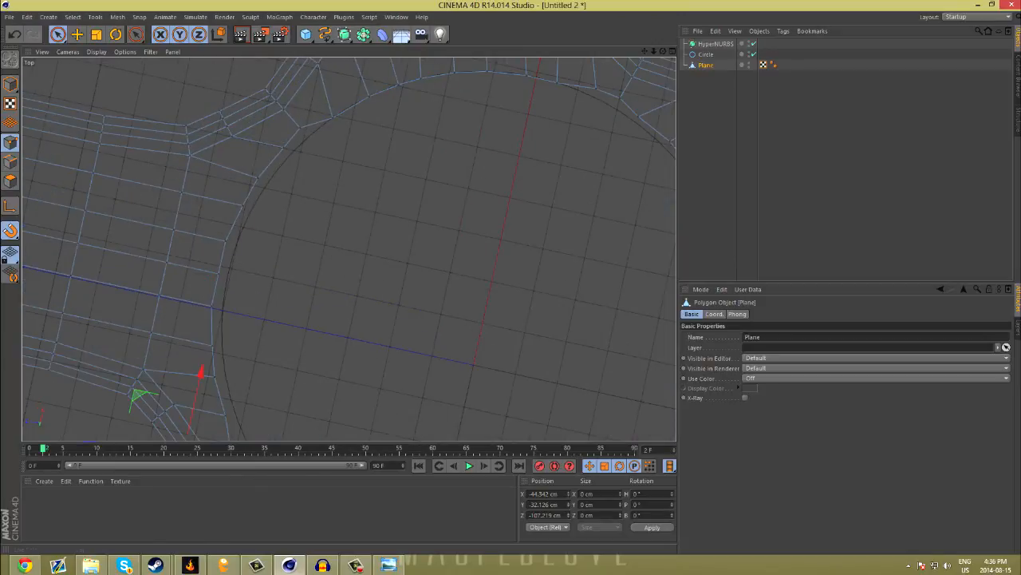
left_click(300, 127)
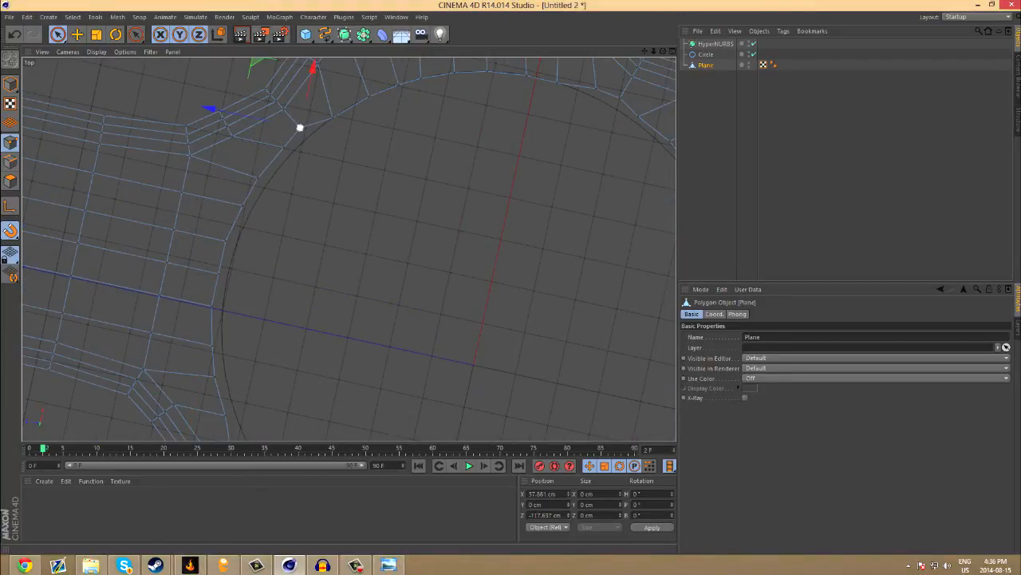
left_click_drag(239, 114, 232, 136)
left_click(283, 148)
left_click(258, 178)
left_click_drag(160, 158, 172, 161)
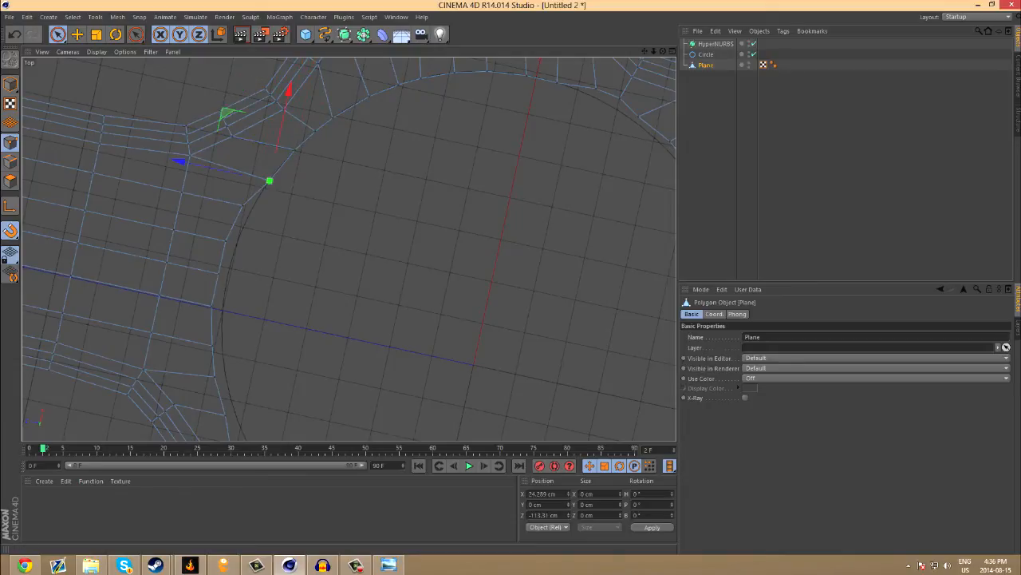
Step: Snap the left spoke's remaining inner edge points onto the circle
left_click_drag(151, 186, 133, 289)
left_click(213, 345)
left_click_drag(122, 326, 133, 328)
left_click(214, 376)
left_click_drag(123, 356, 134, 360)
middle_click_drag(240, 383, 258, 149, "alt")
Step: Snap the hub-edge points from the lower-left junction into the lower-left spoke onto the circle
left_click(244, 181)
left_click_drag(152, 161, 234, 273)
left_click(247, 207)
left_click(261, 229)
left_click(283, 261)
left_click(304, 285)
left_click(332, 312)
left_click_drag(352, 221, 520, 264)
Step: Snap the rest of the lower-left spoke's inner edge points, up to the bottom junction, onto the circle
left_click(362, 328)
left_click(389, 345)
left_click(427, 358)
left_click(458, 364)
left_click(498, 366)
middle_click_drag(483, 243, 162, 256, "alt")
Step: Snap the hub-edge points from the bottom junction along the lower-right spoke onto the circle
left_click(202, 383)
left_click_drag(222, 293, 373, 221)
left_click(229, 377)
left_click(267, 369)
left_click(297, 353)
left_click(329, 336)
left_click(354, 314)
left_click_drag(263, 292, 238, 299)
Step: Snap the last lower-right spoke points and those approaching the right spoke junction onto the circle
left_click(379, 292)
left_click(332, 320)
left_click(379, 292)
left_click_drag(288, 273, 274, 269)
left_click(401, 259)
left_click(418, 233)
Step: Snap the right spoke's inner edge points up to the upper-right junction onto the circle, and return to the perspective view
left_click_drag(309, 240, 316, 211)
left_click(432, 196)
left_click_drag(340, 176, 358, 85)
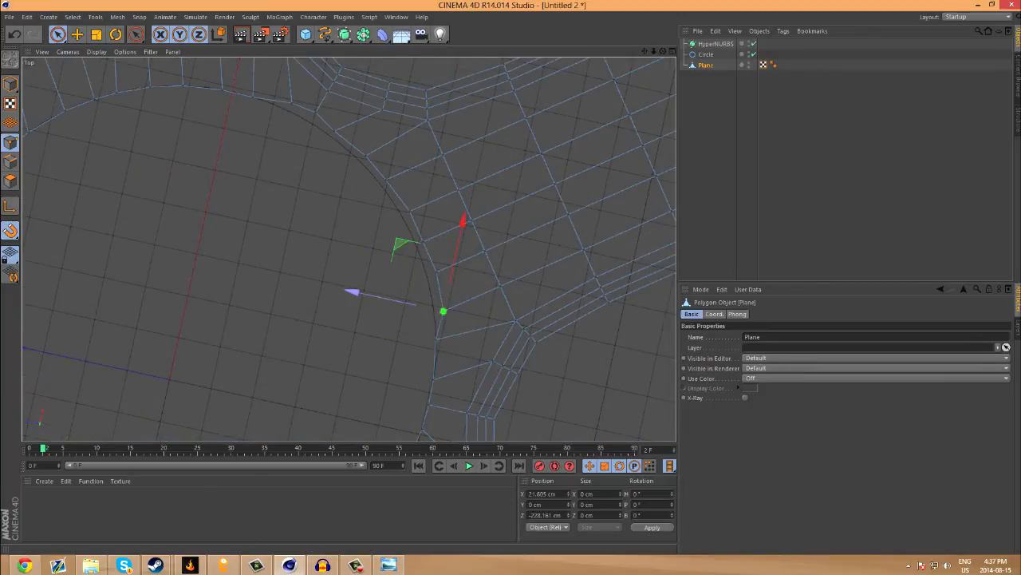
left_click_drag(445, 310, 356, 152)
scroll(301, 215, "down", 7)
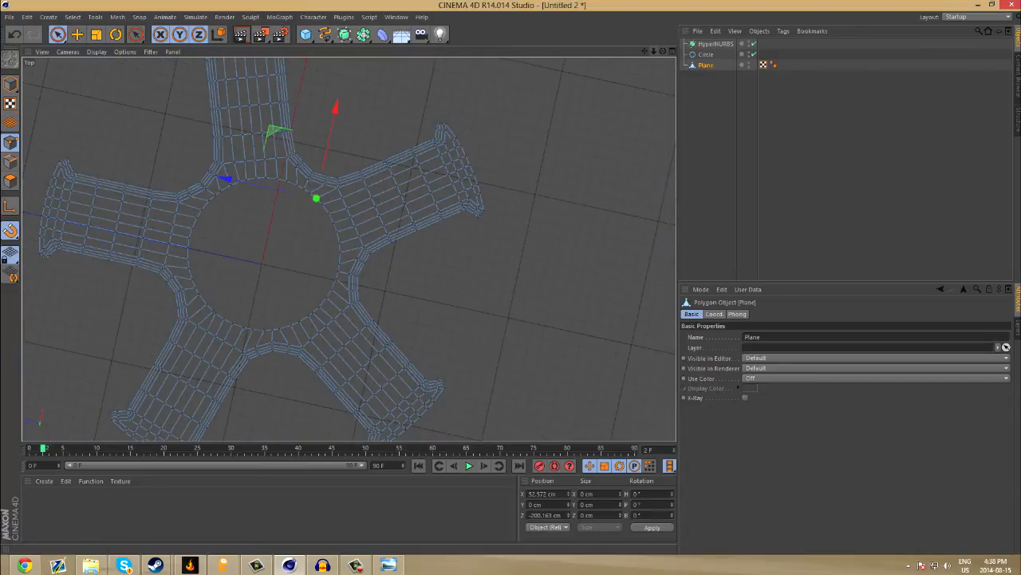
left_click(673, 51)
left_click(345, 51)
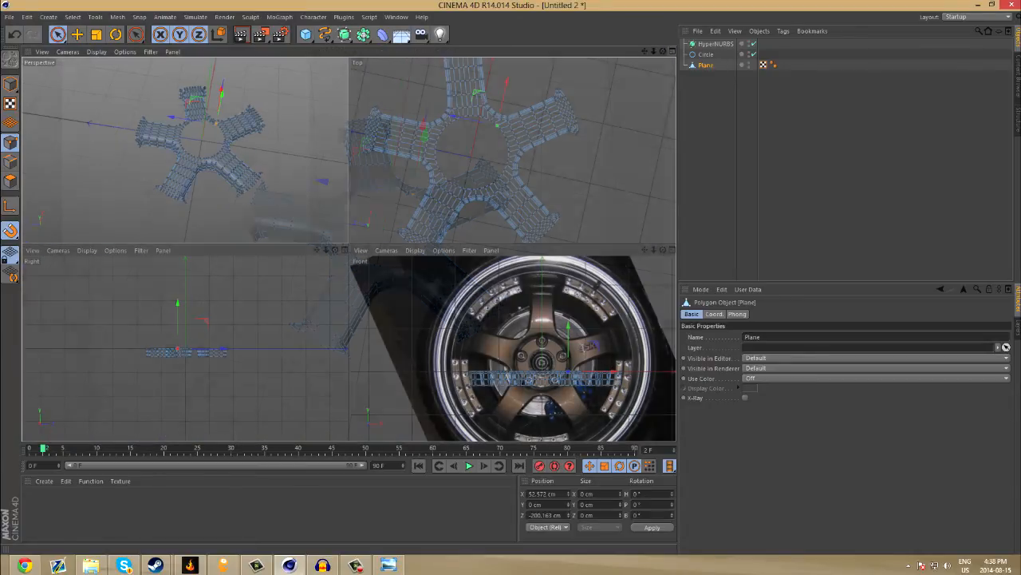
Step: Delete the circle guide and recentre the view on the smoothed spoke mesh
scroll(446, 201, "up", 5)
left_click_drag(449, 202, 407, 247, "alt")
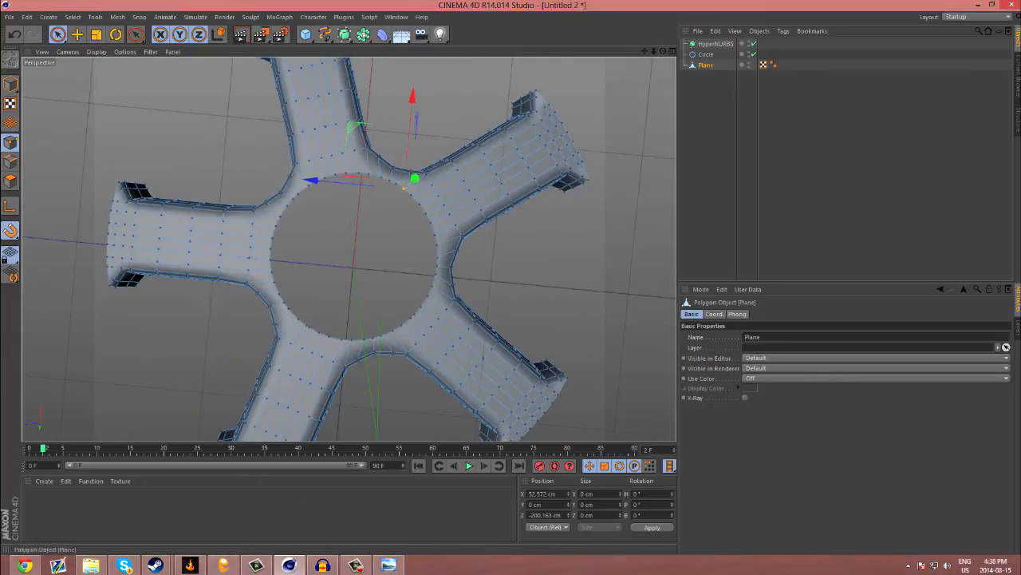
left_click_drag(706, 55, 707, 70)
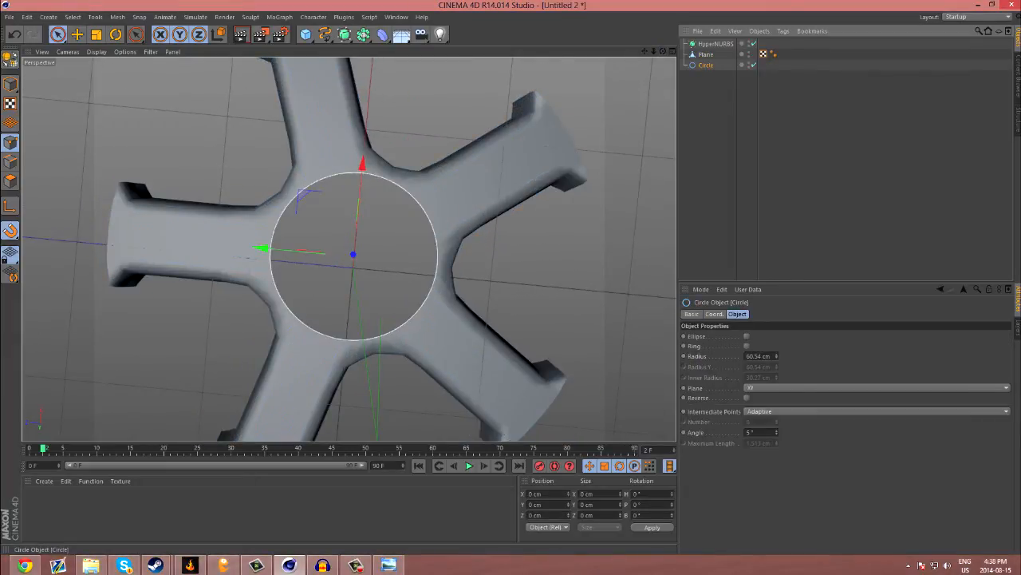
key("Delete")
scroll(567, 204, "down", 6)
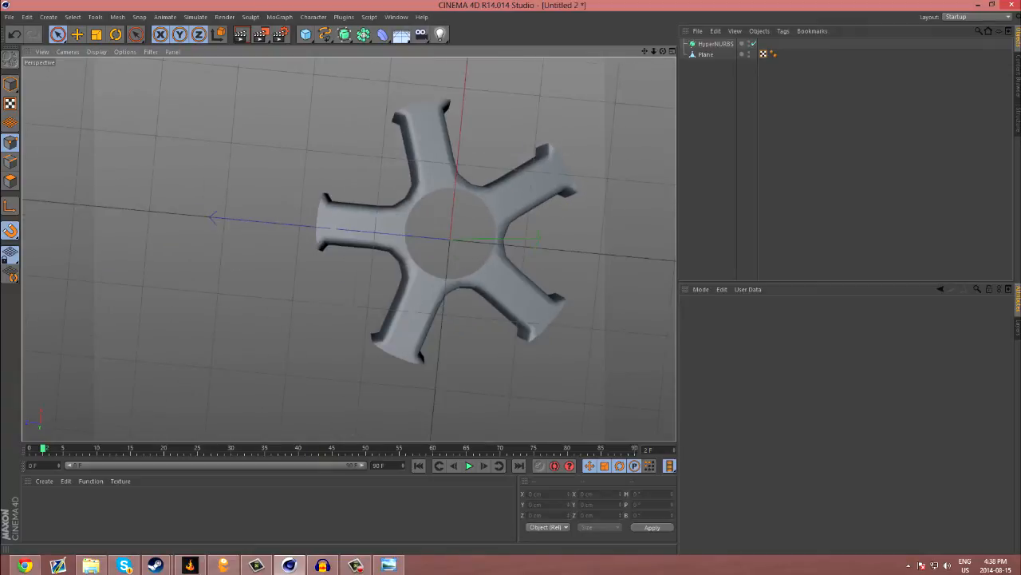
middle_click_drag(452, 220, 349, 250, "alt")
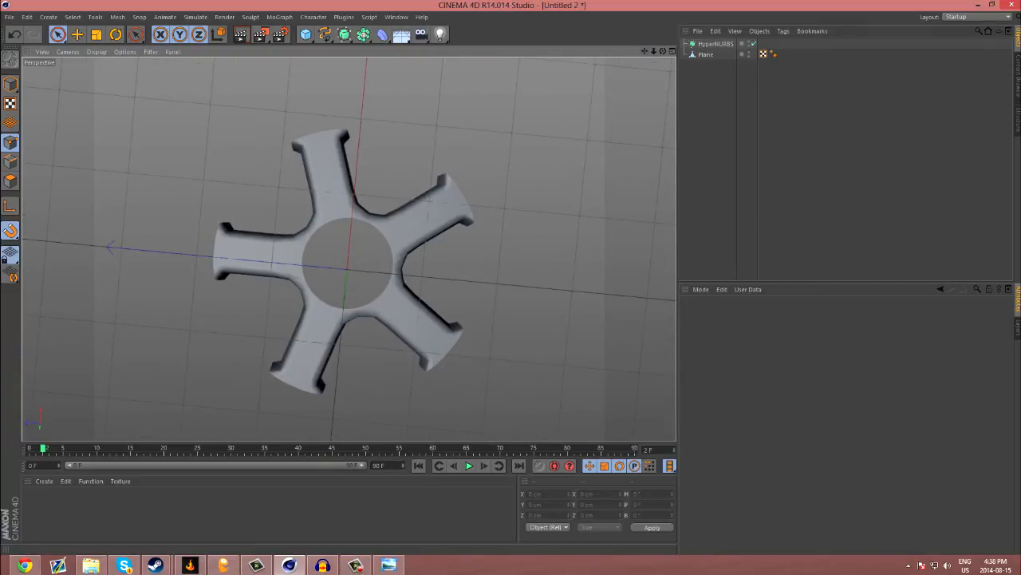
Step: Select only the edge loop around the Plane mesh's hub opening, deselecting the stray spoke edges
scroll(358, 280, "up", 5)
left_click(707, 55)
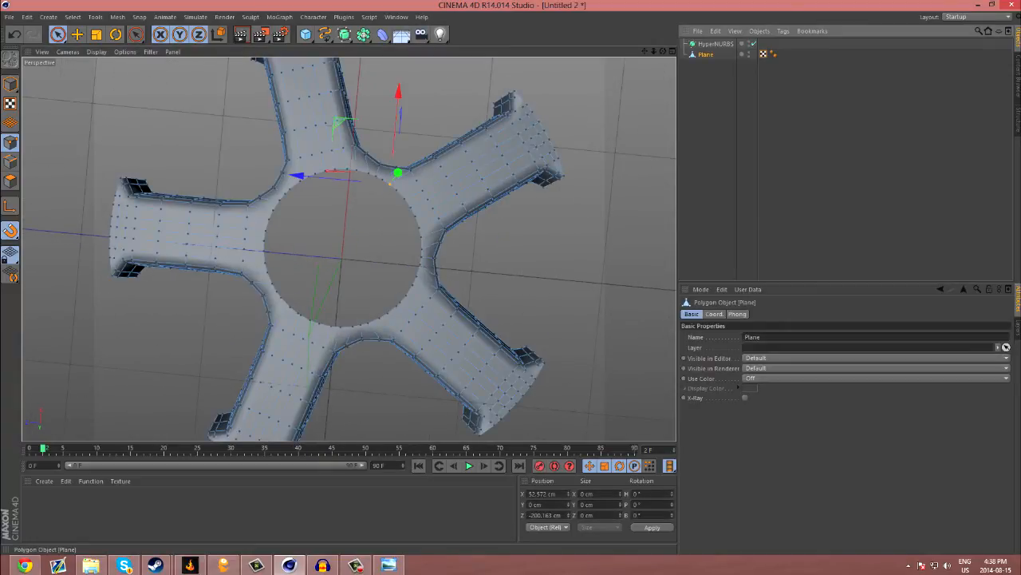
left_click(9, 161)
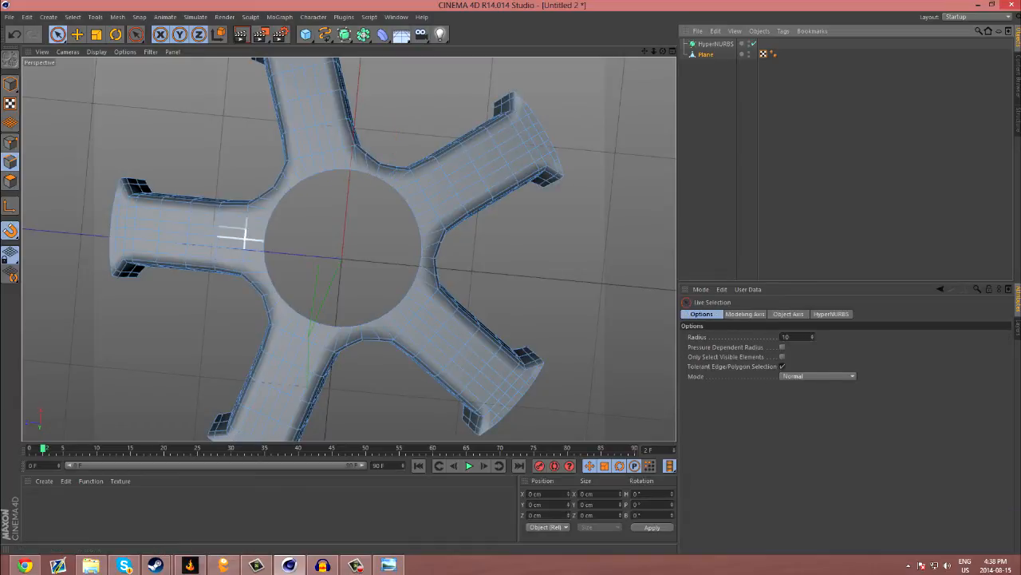
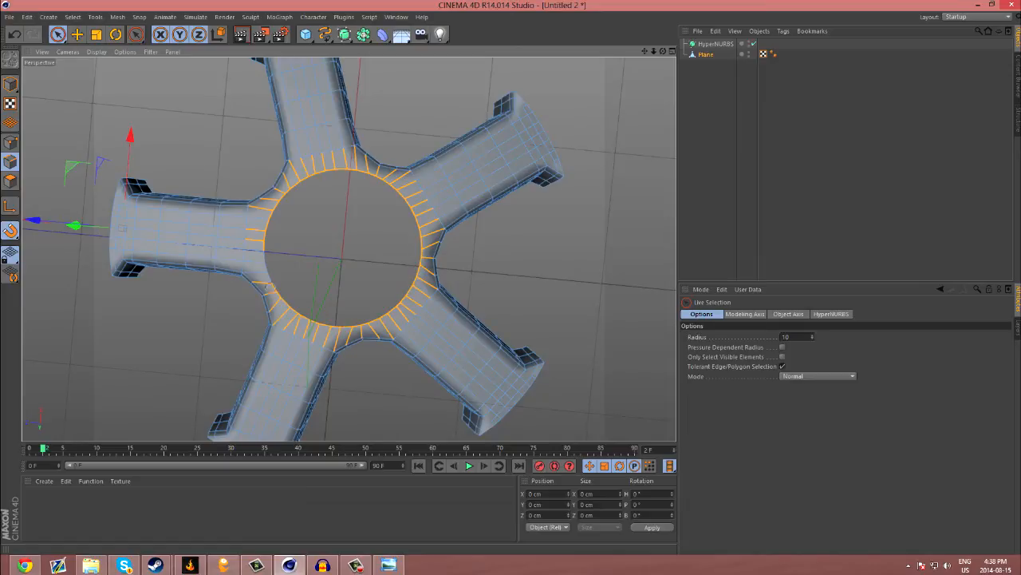
left_click_drag(258, 254, 257, 245)
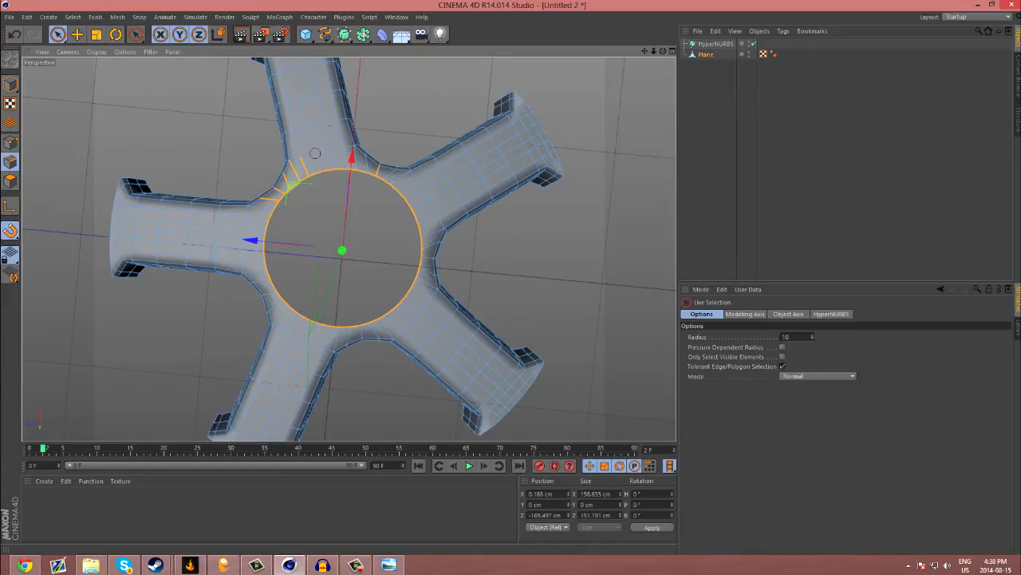
left_click(377, 166, "ctrl")
Step: Check the hub in the reference wheel photo, and extrude the hub edge loop with a 1.08 cm offset and a -59° edge angle
left_click_drag(662, 50, 666, 135)
left_click(389, 565)
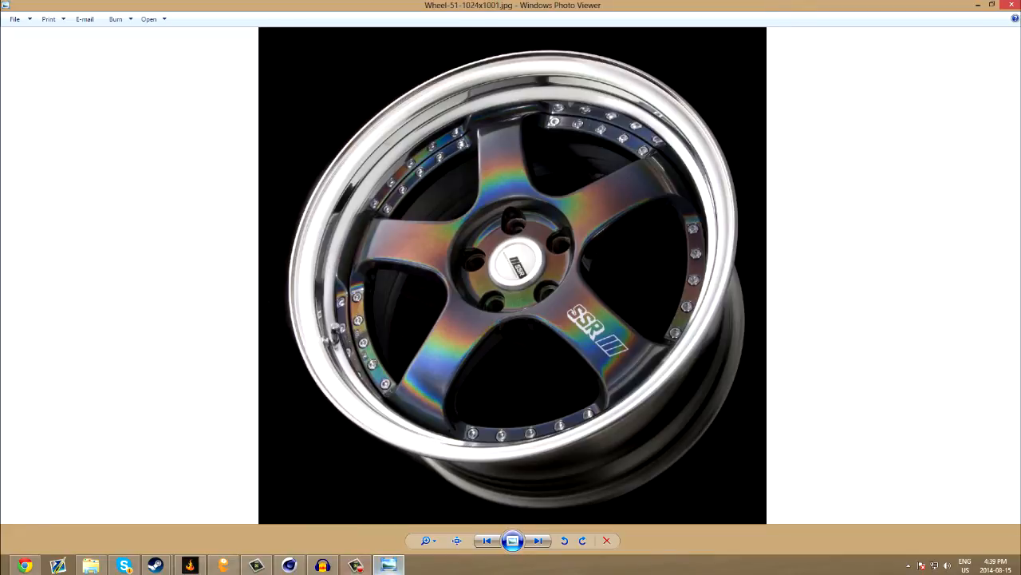
mouse_move(289, 565)
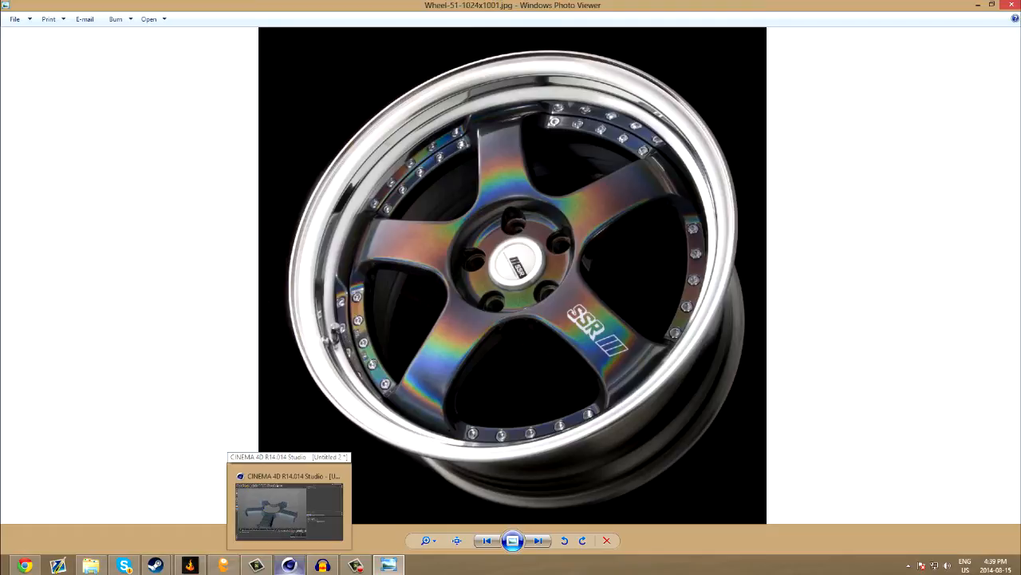
left_click(289, 565)
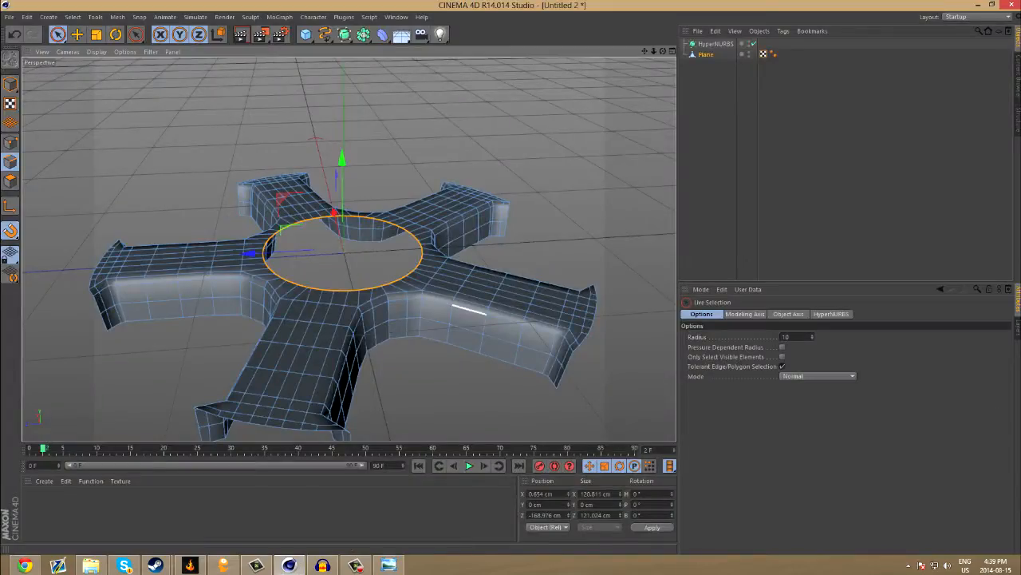
right_click(473, 307)
left_click(519, 463)
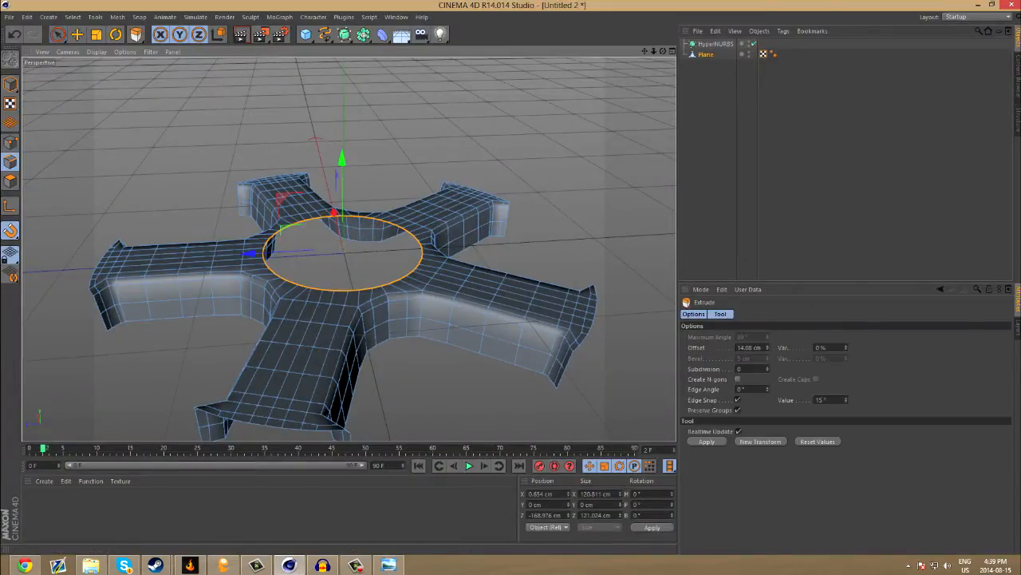
left_click(708, 441)
mouse_move(768, 347)
left_mouse_down()
mouse_move(768, 370)
mouse_move(768, 350)
left_mouse_up()
scroll(343, 252, "up", 6)
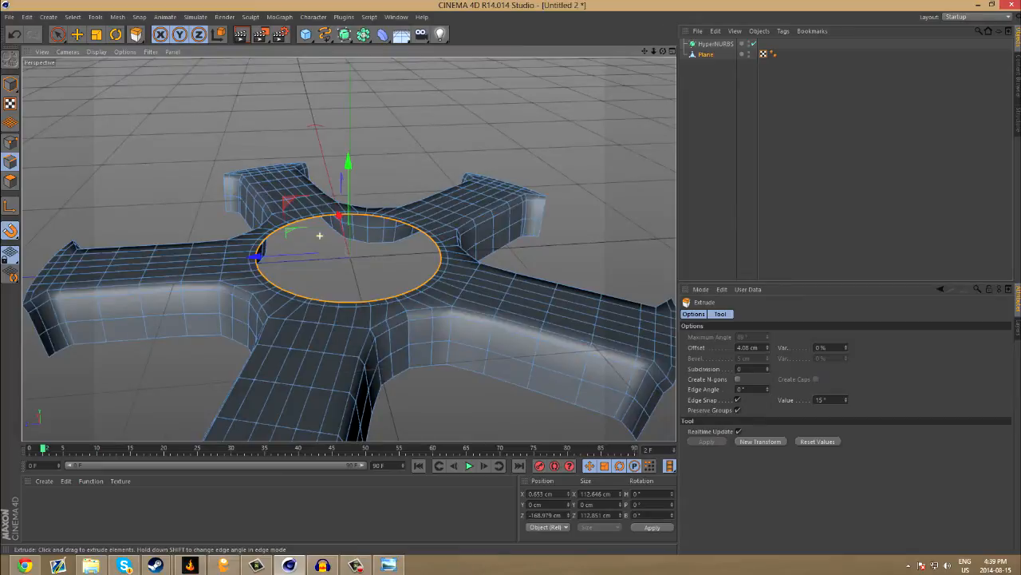
left_click_drag(768, 390, 768, 422)
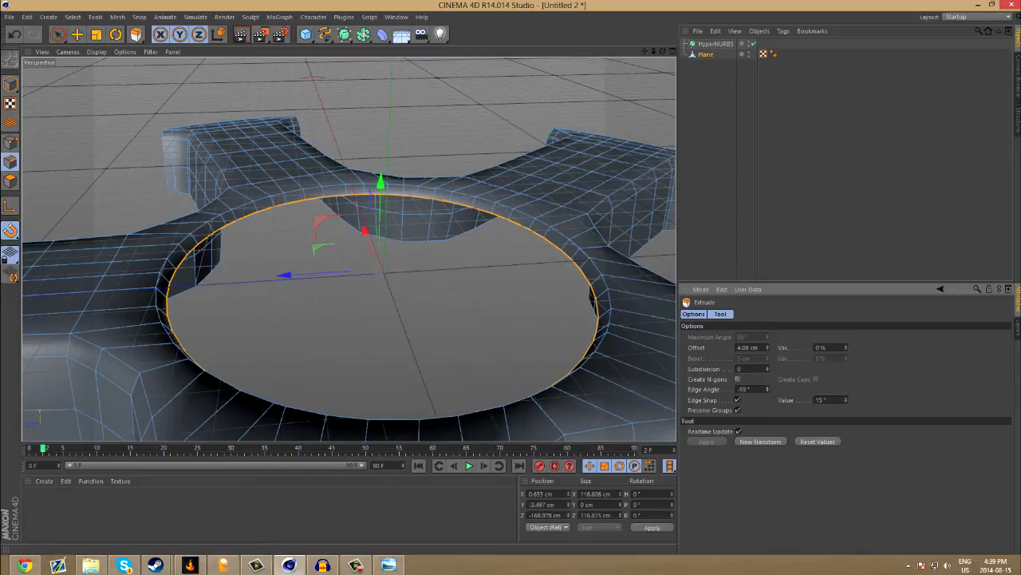
mouse_move(768, 347)
left_mouse_down()
mouse_move(767, 359)
mouse_move(768, 348)
left_mouse_up()
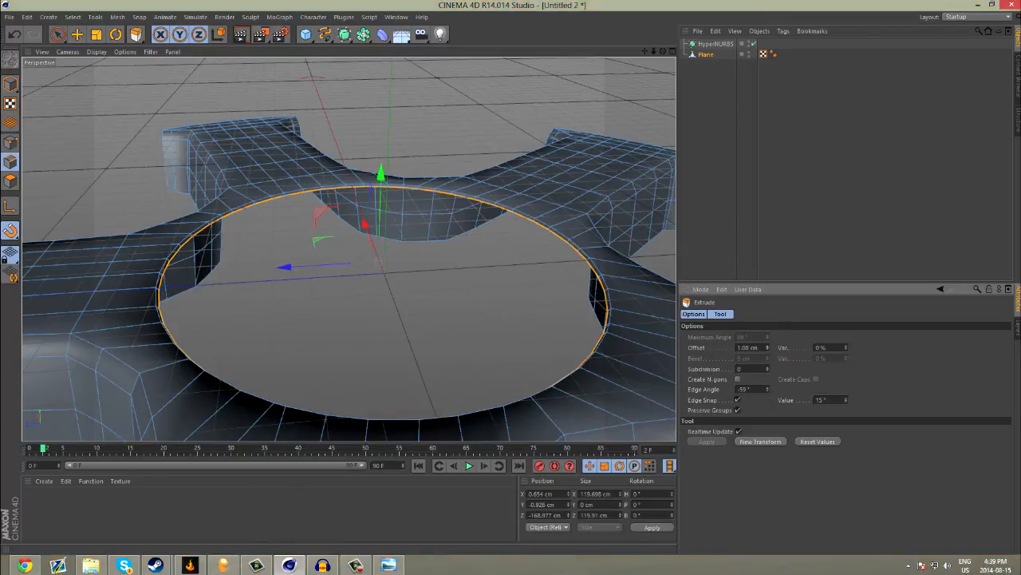
Step: Extrude the hub loop down as a new transform, about 31.08 cm with a -36° edge angle, to form the recess wall
left_click(760, 442)
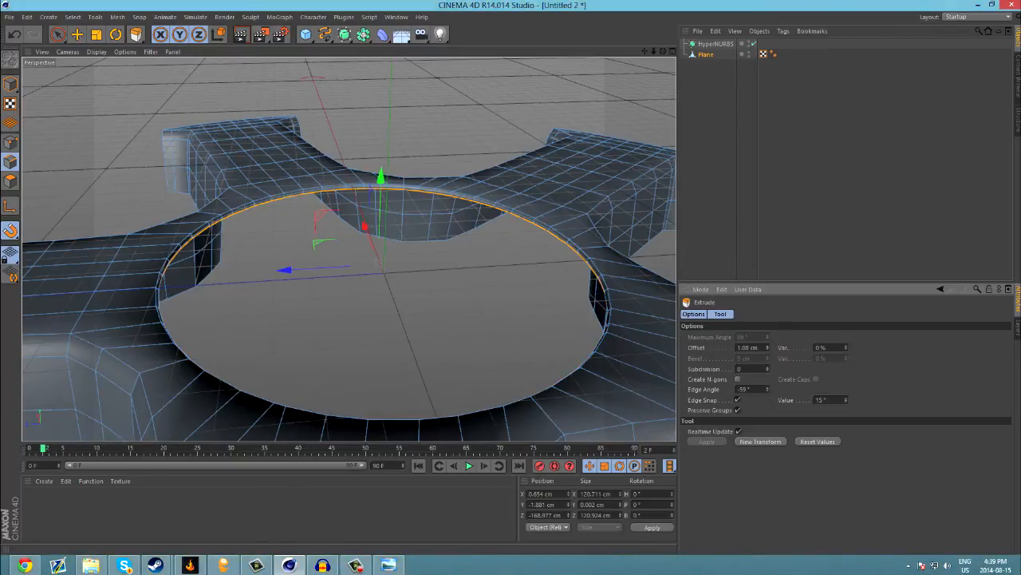
left_click_drag(380, 265, 376, 337)
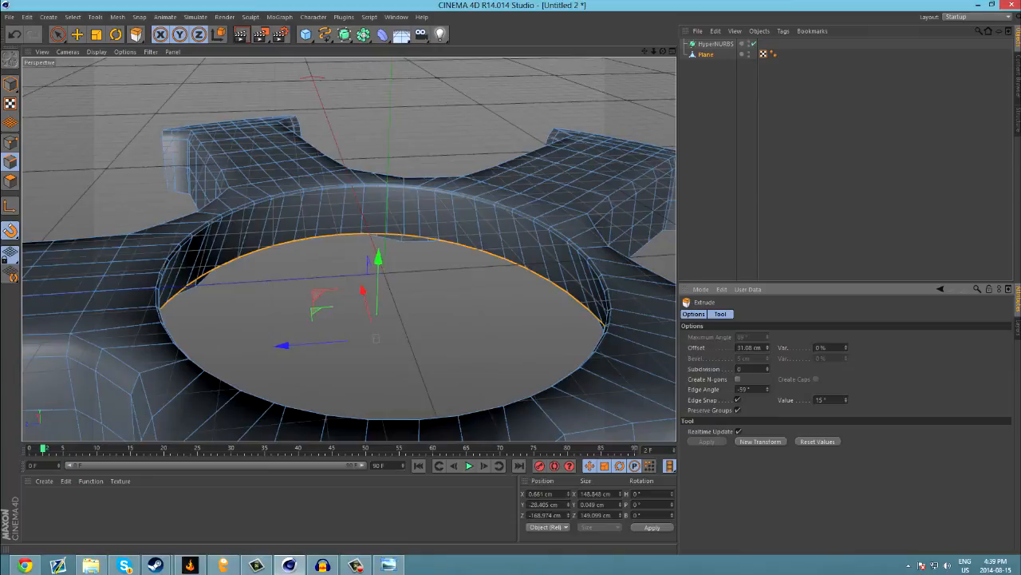
left_click_drag(768, 389, 768, 370)
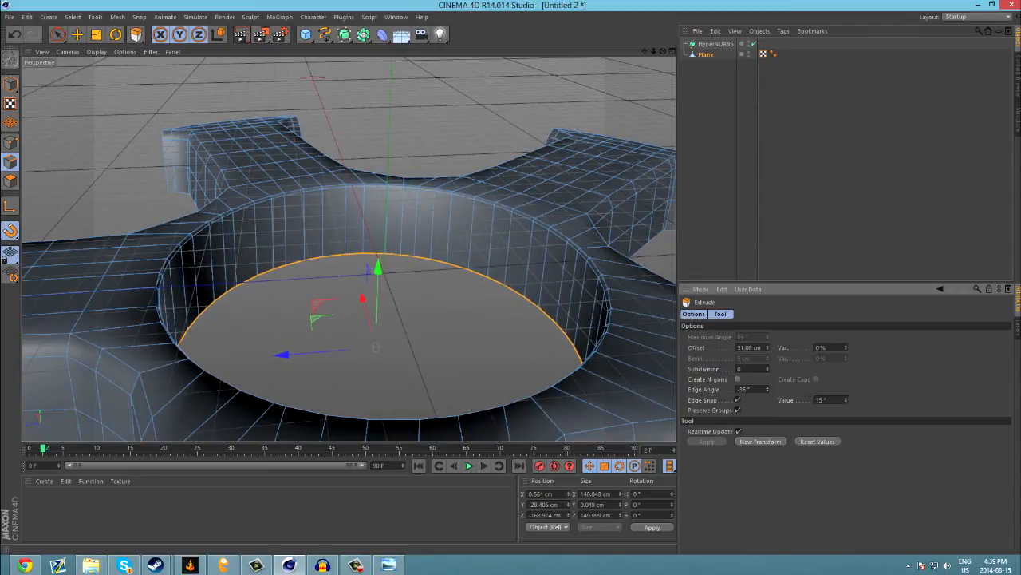
Step: Compare the recess wall with the reference photo and raise its lower edge loop to about Y -25.38 cm
mouse_move(375, 347)
left_mouse_down("alt")
mouse_move(376, 402)
mouse_move(375, 347)
left_mouse_up("alt")
scroll(470, 287, "down", 5)
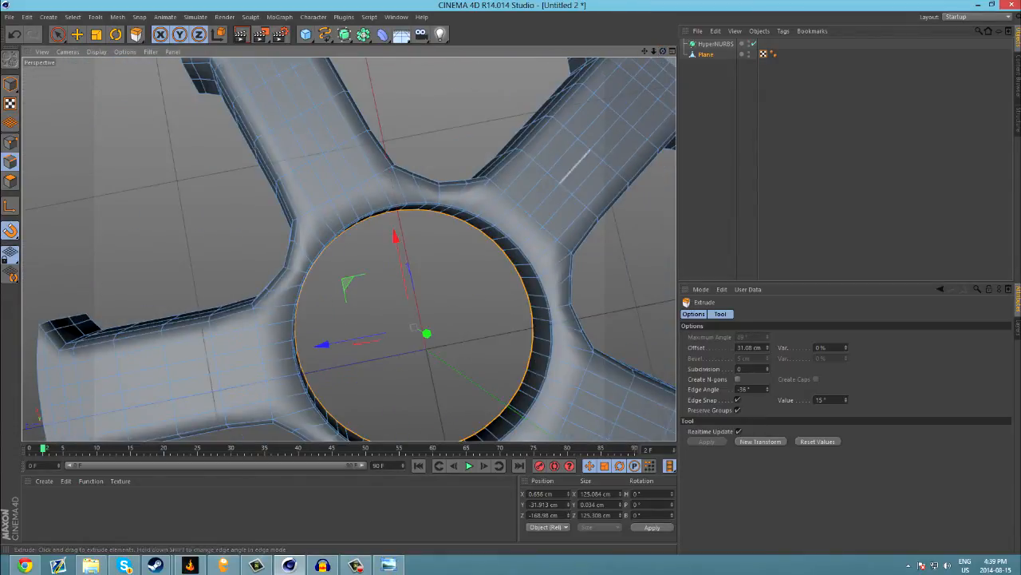
middle_click_drag(416, 328, 331, 229, "alt")
left_click_drag(435, 268, 448, 199, "alt")
scroll(435, 268, "up", 3)
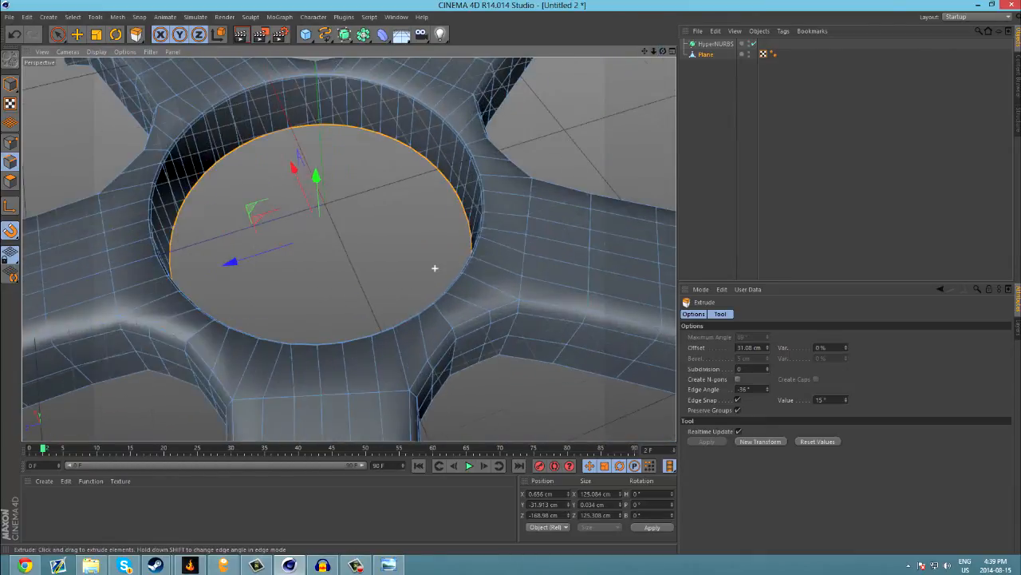
scroll(435, 268, "up", 4)
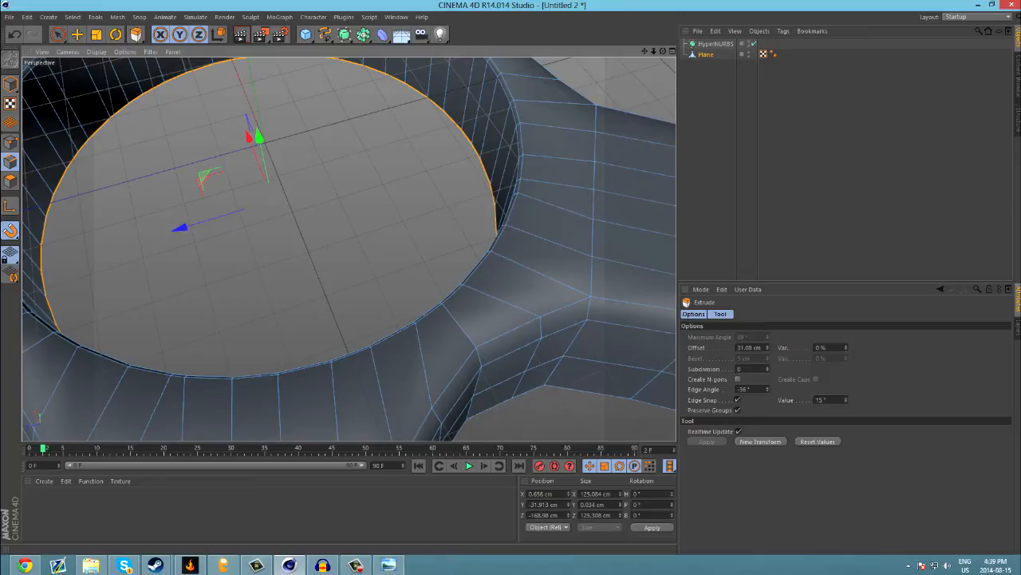
left_click_drag(272, 200, 249, 341, "alt")
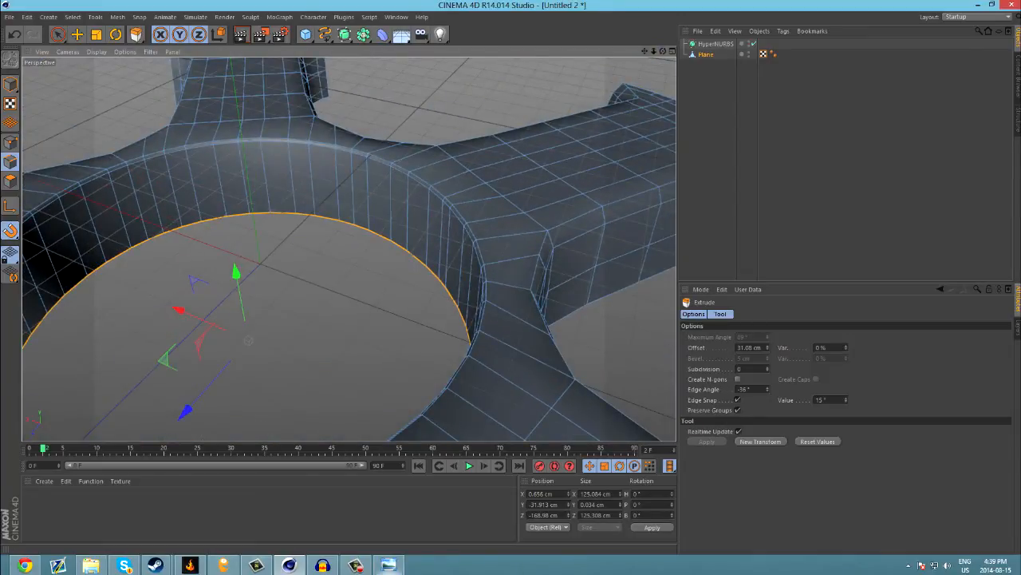
key("alt+Tab")
key("alt+Tab")
scroll(395, 329, "down", 6)
left_click_drag(335, 262, 336, 250)
left_click_drag(336, 321, 337, 327)
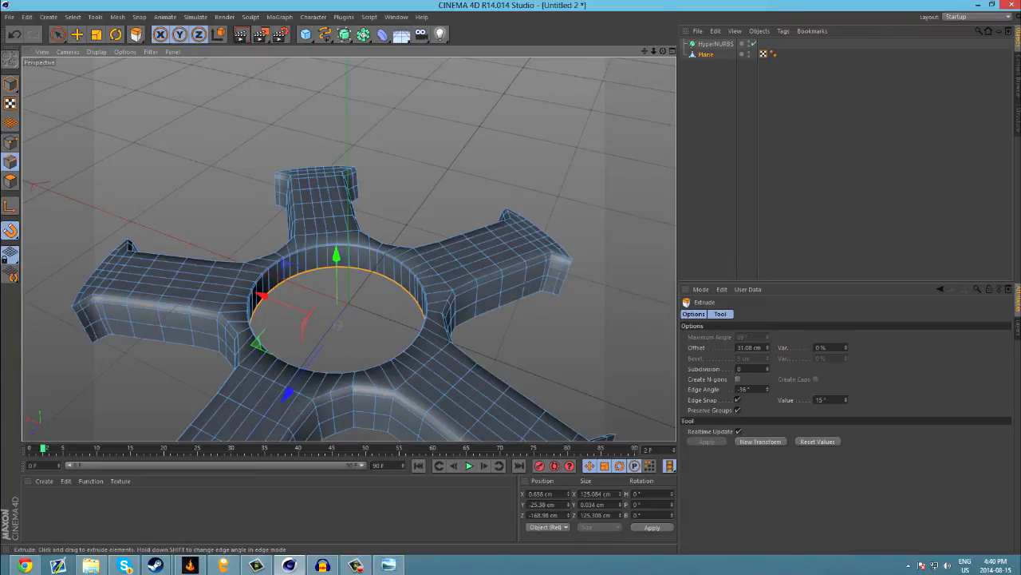
Step: Extrude the recess's lower edge loop inward with a 2.15 cm offset and a 49° edge angle to form a narrow lip
left_click_drag(338, 326, 337, 345)
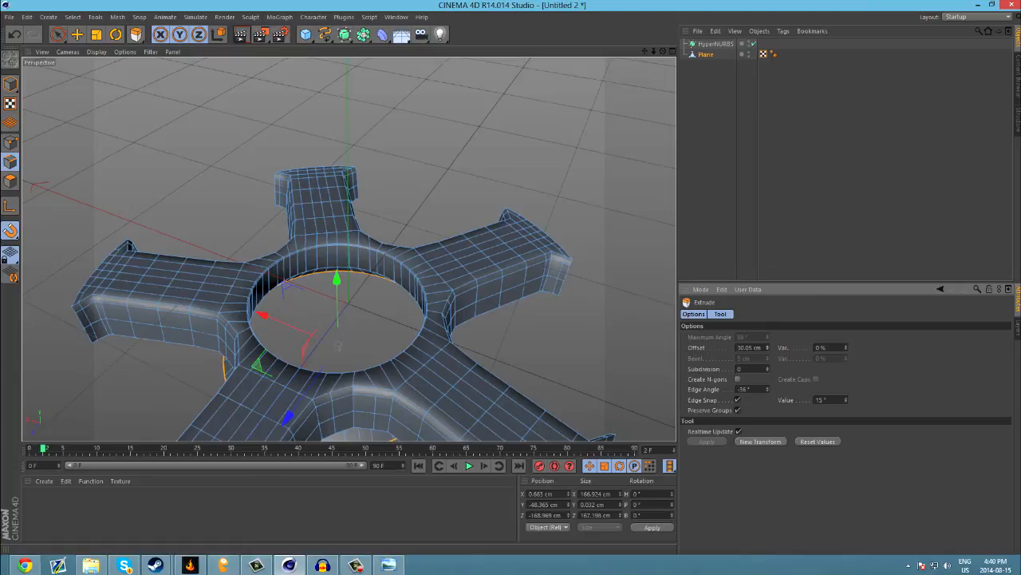
left_click_drag(336, 343, 338, 340)
left_click_drag(768, 390, 767, 447)
scroll(379, 311, "up", 5)
scroll(379, 311, "up", 4)
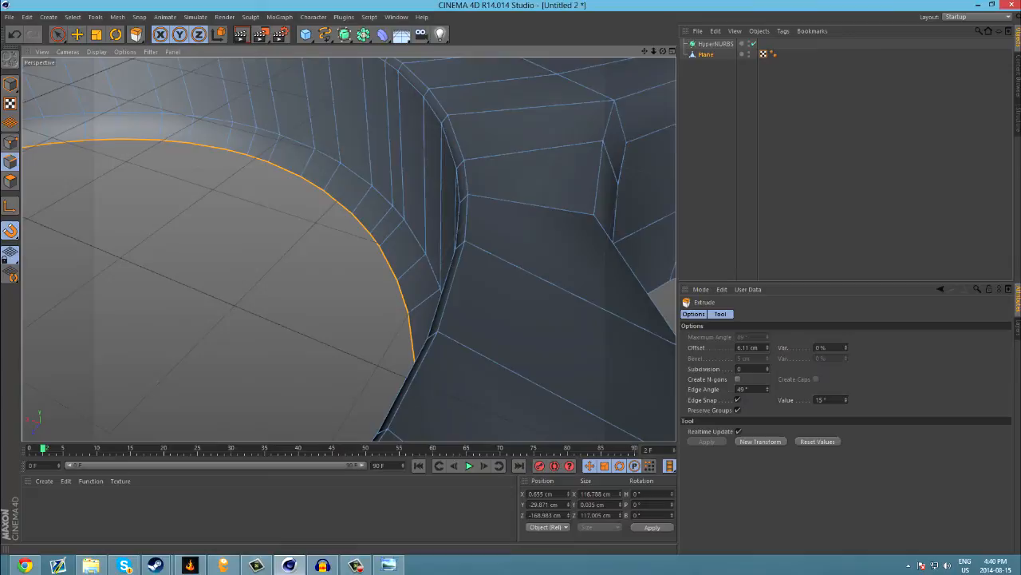
left_click_drag(767, 347, 767, 386)
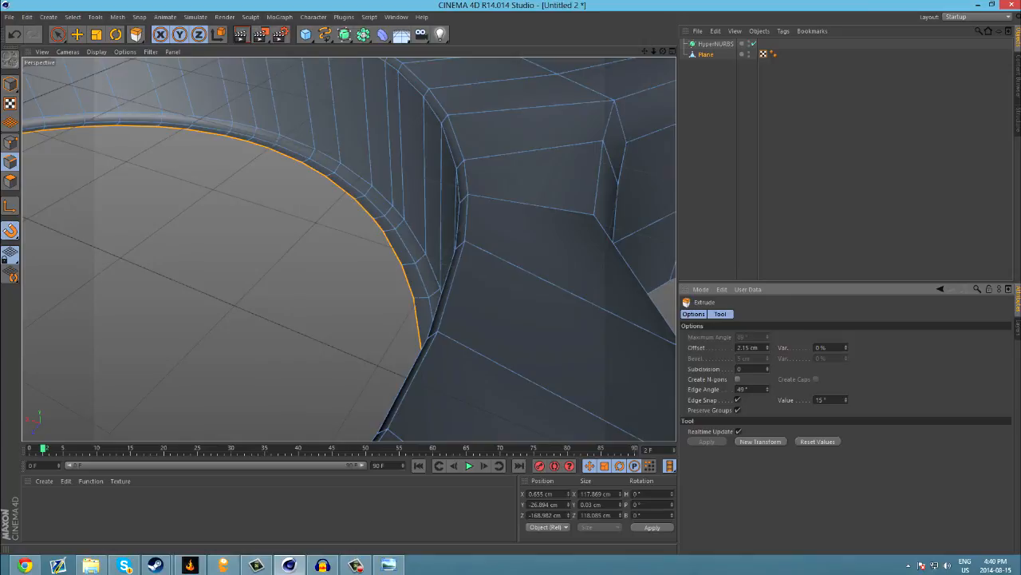
Step: Extrude the lip's edge loop inward about 36.33 cm with a 33° edge angle to form the hub floor
left_click_drag(351, 239, 351, 288, "alt")
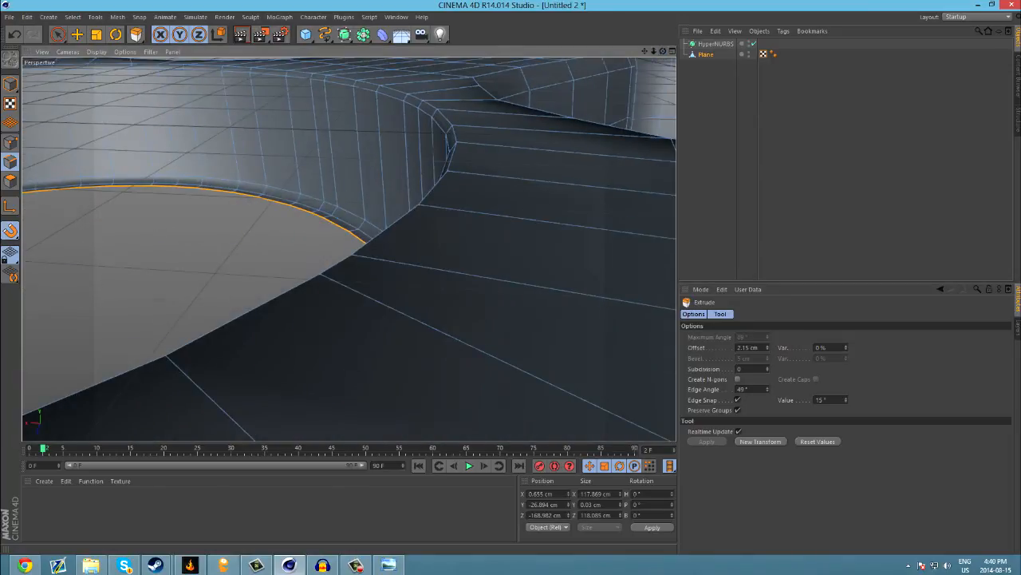
left_click_drag(767, 388, 767, 397)
left_click_drag(351, 287, 404, 263, "alt")
left_click_drag(447, 184, 447, 159, "alt")
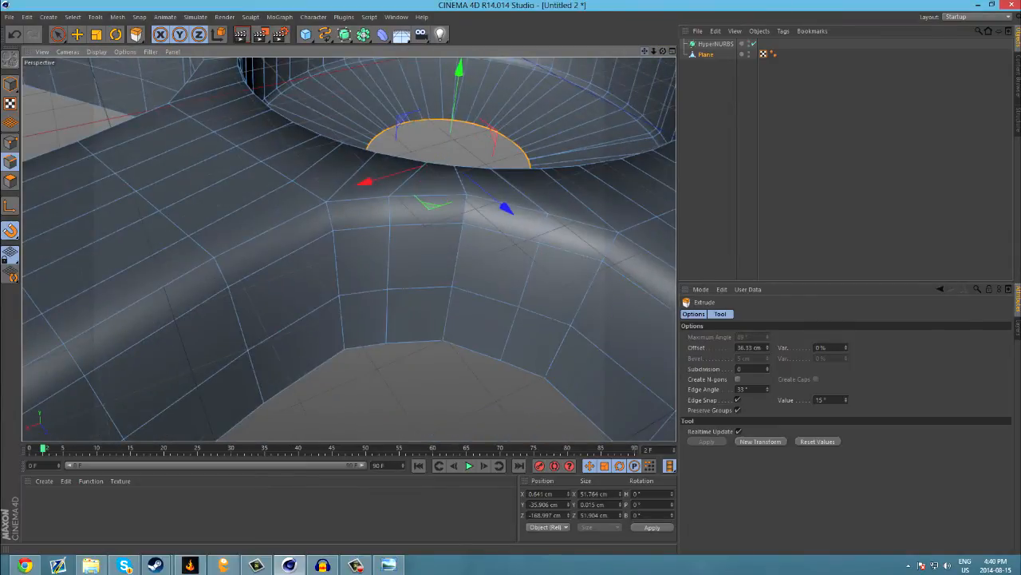
Step: Flatten the hub floor with a 44° edge angle, set its extrusion offset to about 25.4 cm, and clear the selection
left_click_drag(340, 191, 347, 254, "alt")
scroll(540, 161, "up", 3)
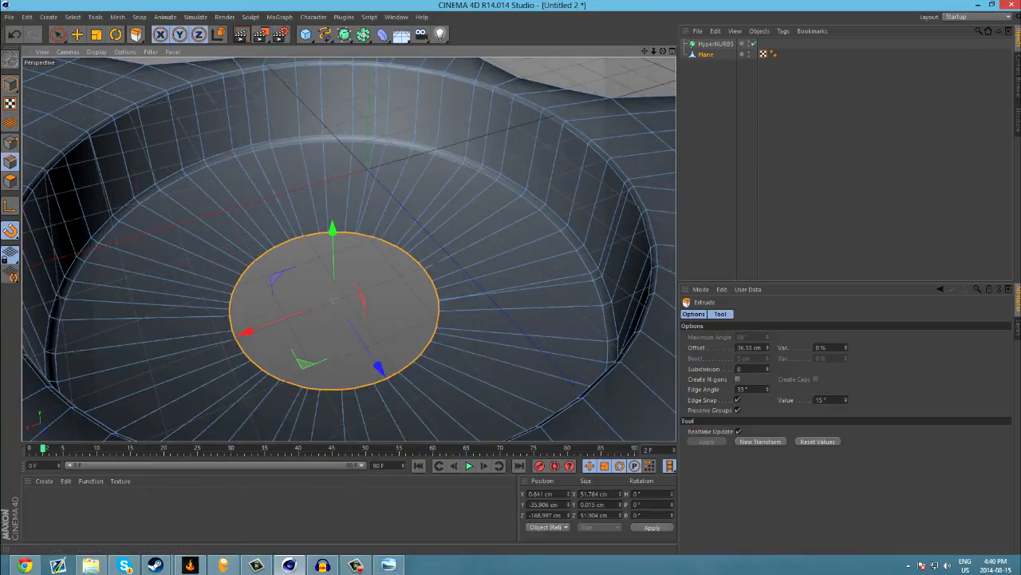
left_click_drag(768, 390, 768, 387)
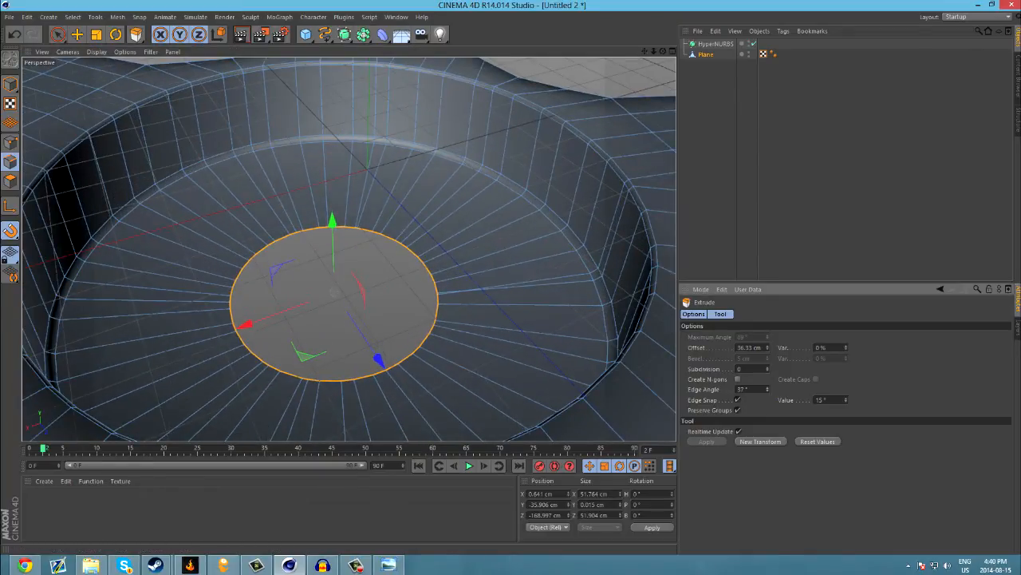
mouse_move(334, 292)
left_mouse_down("alt")
mouse_move(359, 209)
mouse_move(387, 218)
mouse_move(334, 292)
left_mouse_up("alt")
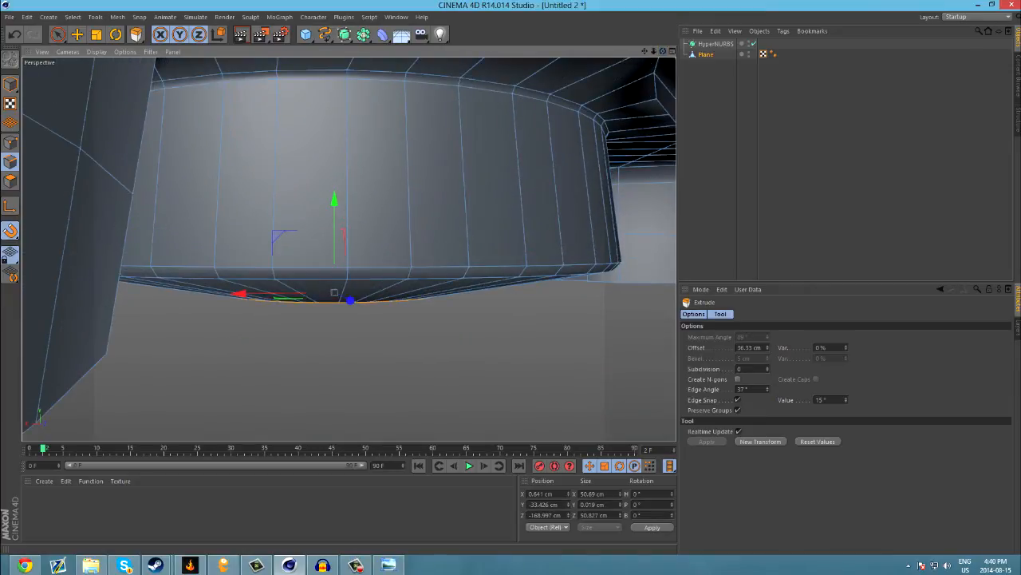
left_click_drag(768, 389, 768, 383)
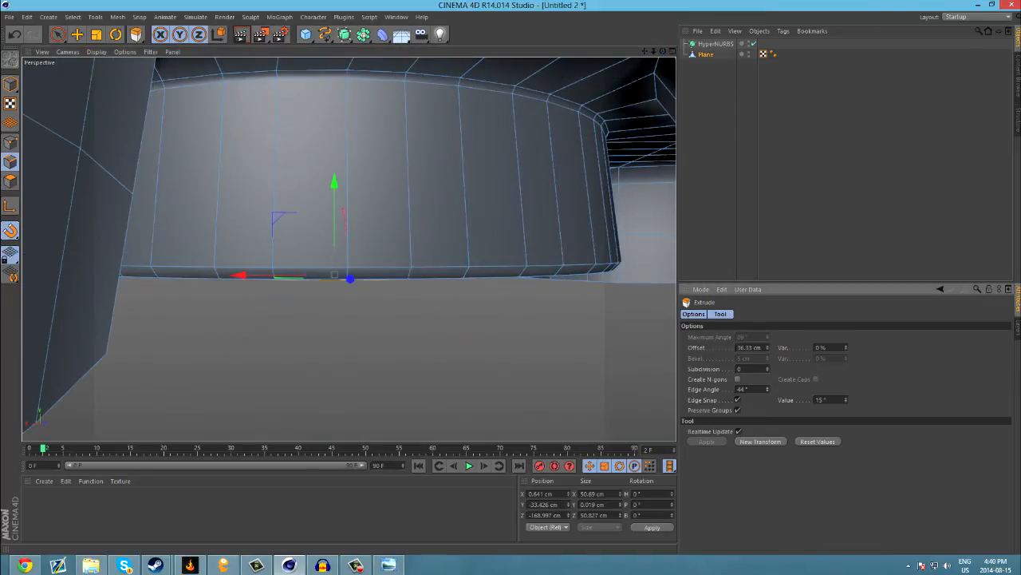
mouse_move(335, 275)
left_mouse_down("alt")
mouse_move(343, 348)
mouse_move(336, 279)
left_mouse_up("alt")
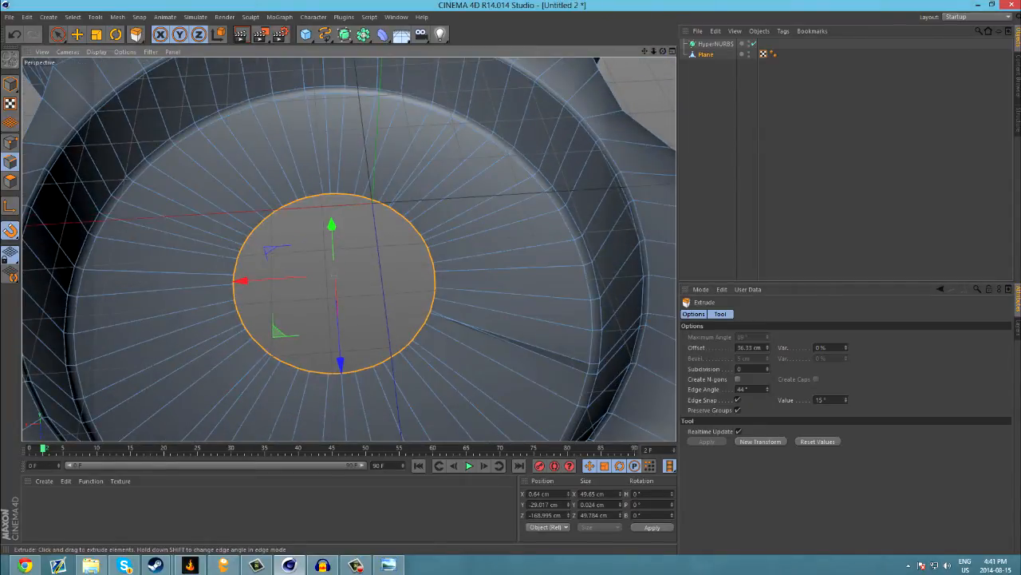
left_click_drag(335, 276, 297, 276)
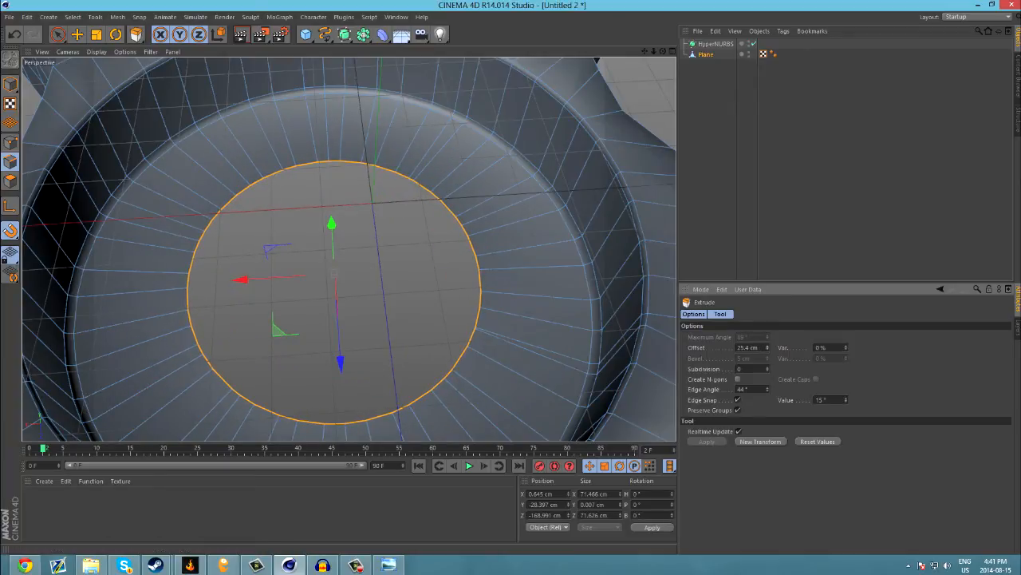
key("ctrl+shift+a")
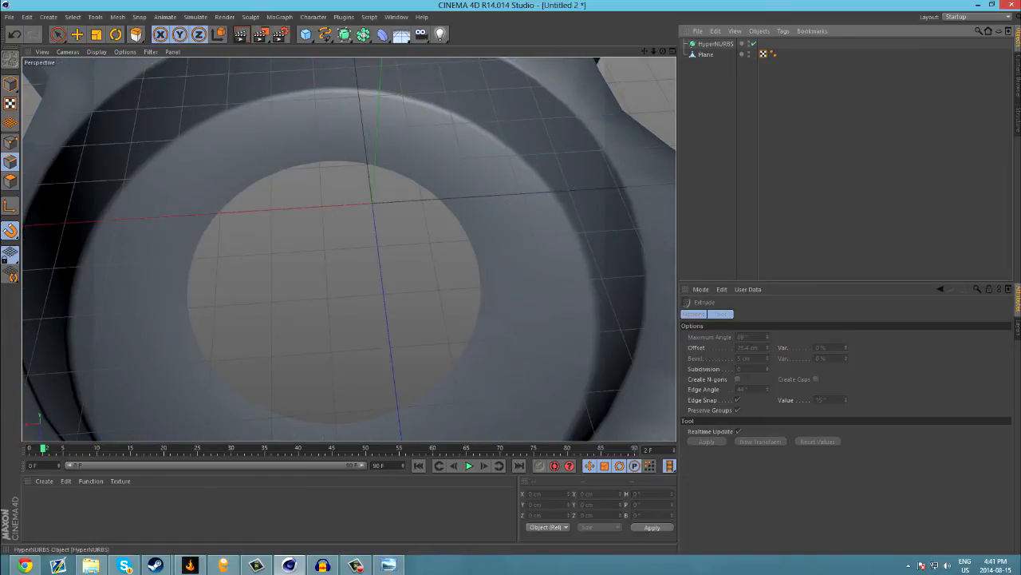
Step: Restore the inner edge loop selection and close the hub opening with Close Polygon Hole
key("ctrl+z")
right_click(361, 240)
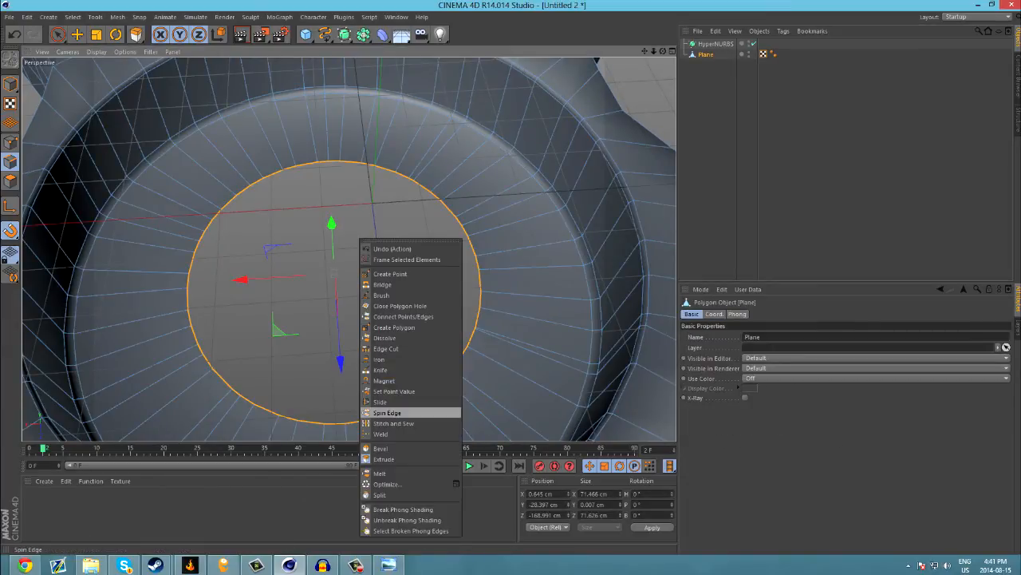
left_click(399, 306)
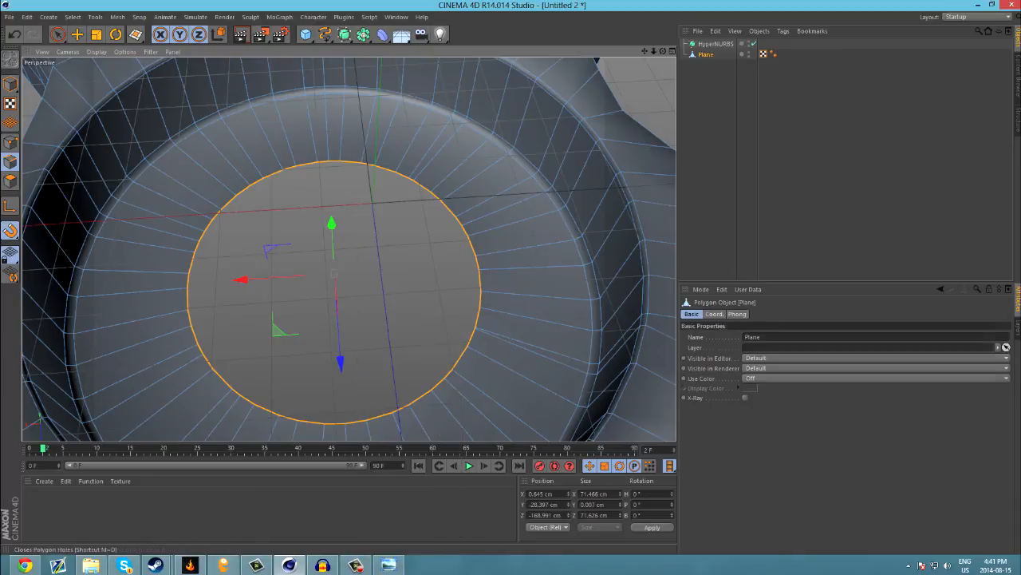
left_click(319, 359)
scroll(319, 360, "down", 8)
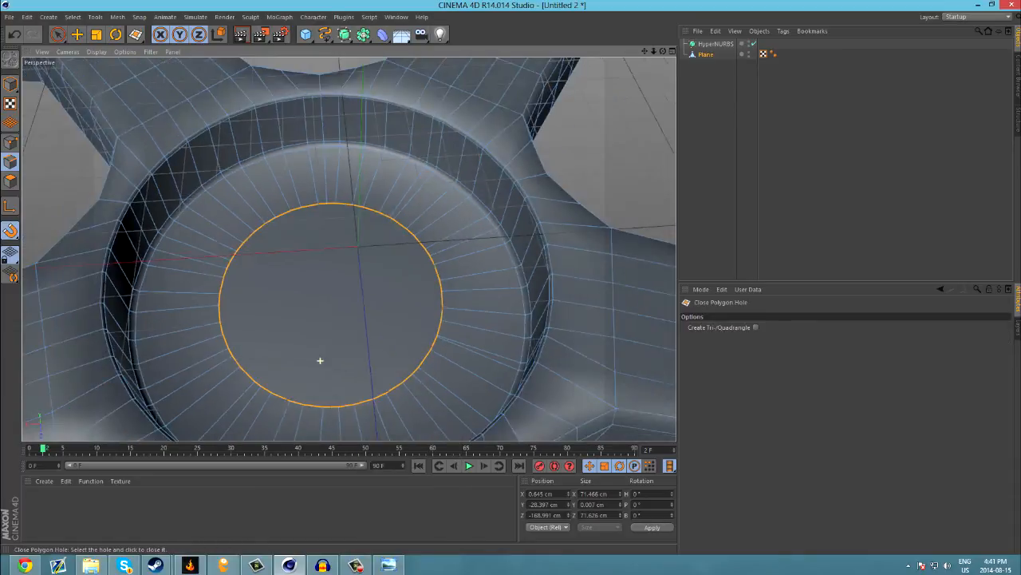
scroll(347, 296, "down", 5)
Step: Nest the plane under the HyperNURBS and inspect the smoothed hub floor up close
left_click(718, 160)
scroll(459, 251, "up", 2)
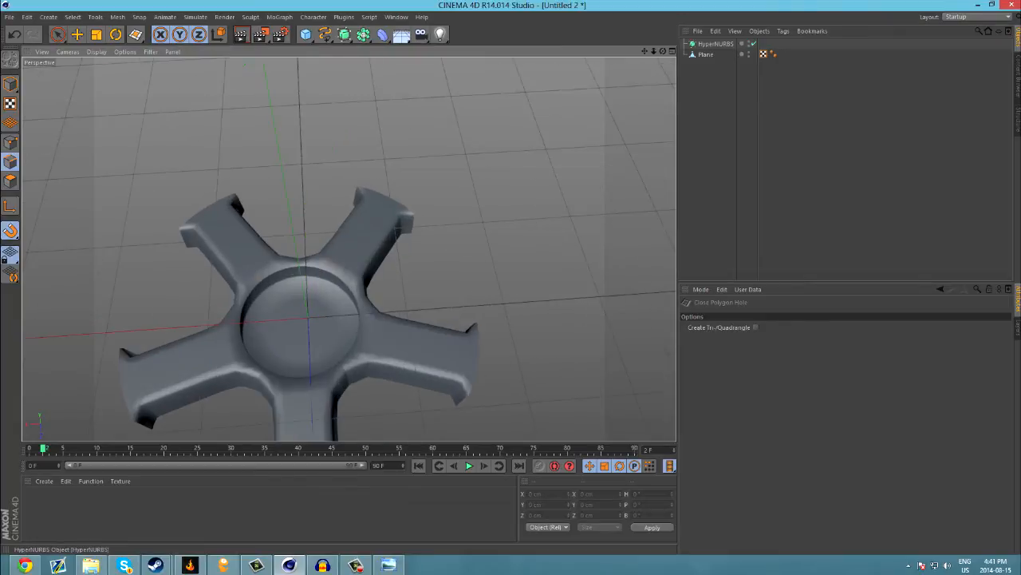
left_click(707, 54)
left_click(710, 54)
left_click(734, 159)
scroll(240, 341, "up", 8)
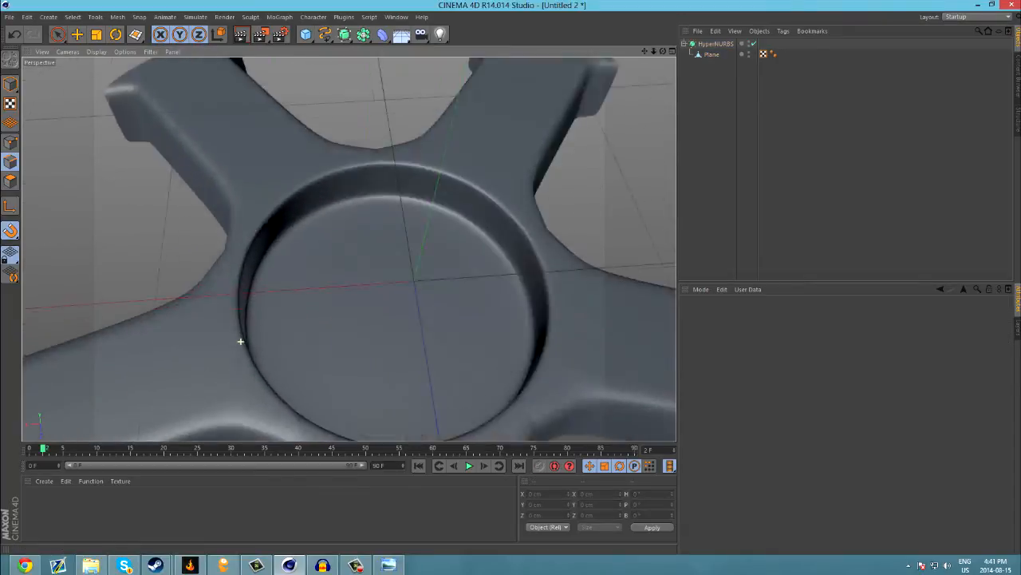
scroll(240, 341, "up", 8)
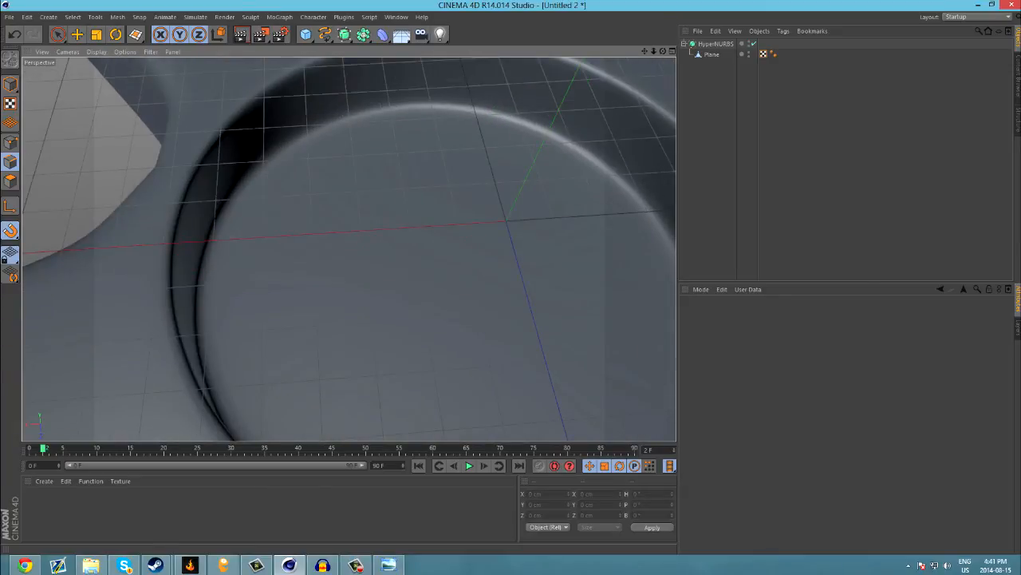
scroll(330, 365, "down", 10)
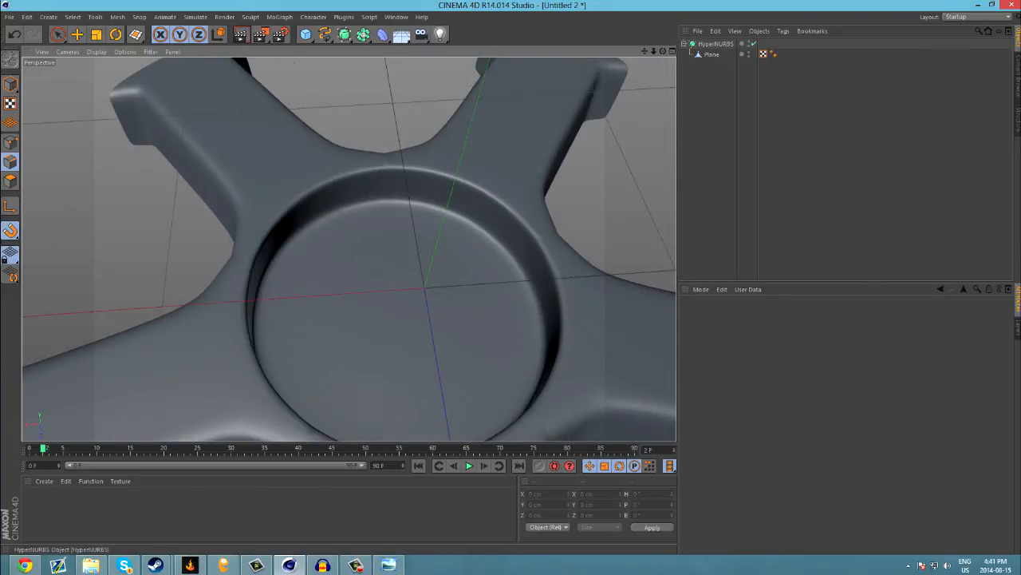
Step: Take the plane out of the HyperNURBS, then select the hub's round cap polygon and subdivide it
left_click(711, 54)
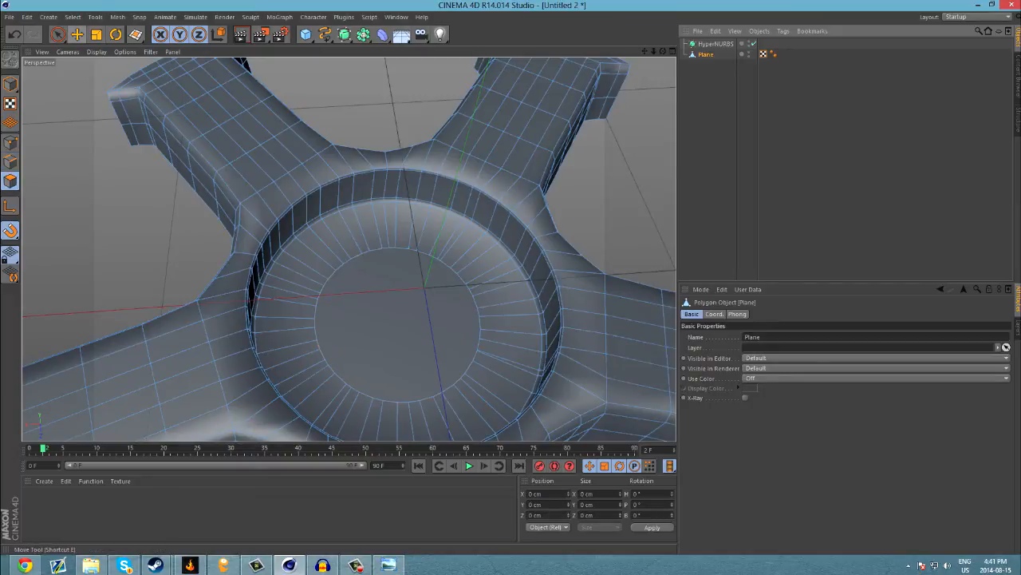
left_click(57, 34)
left_click(397, 323)
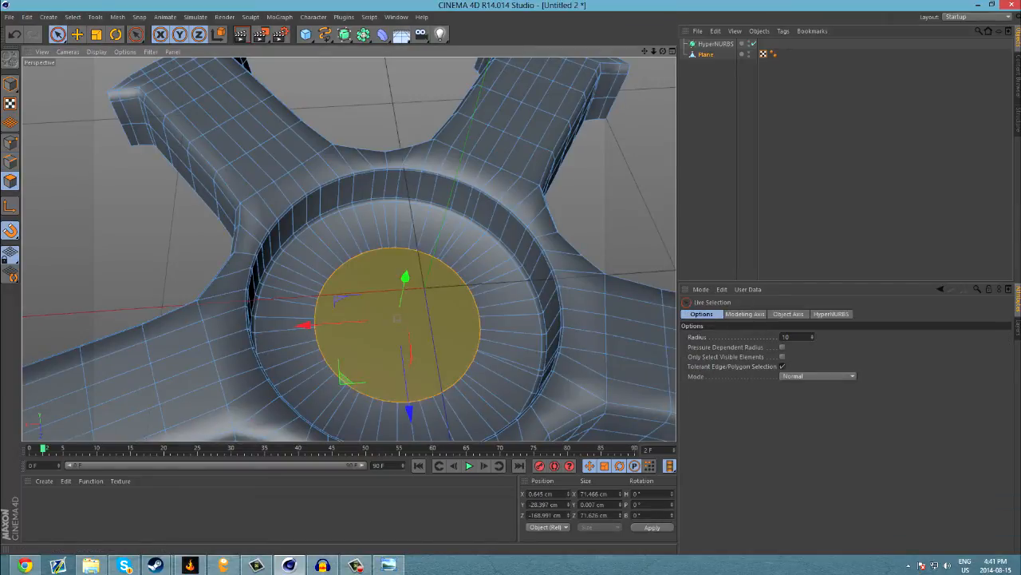
left_click(118, 17)
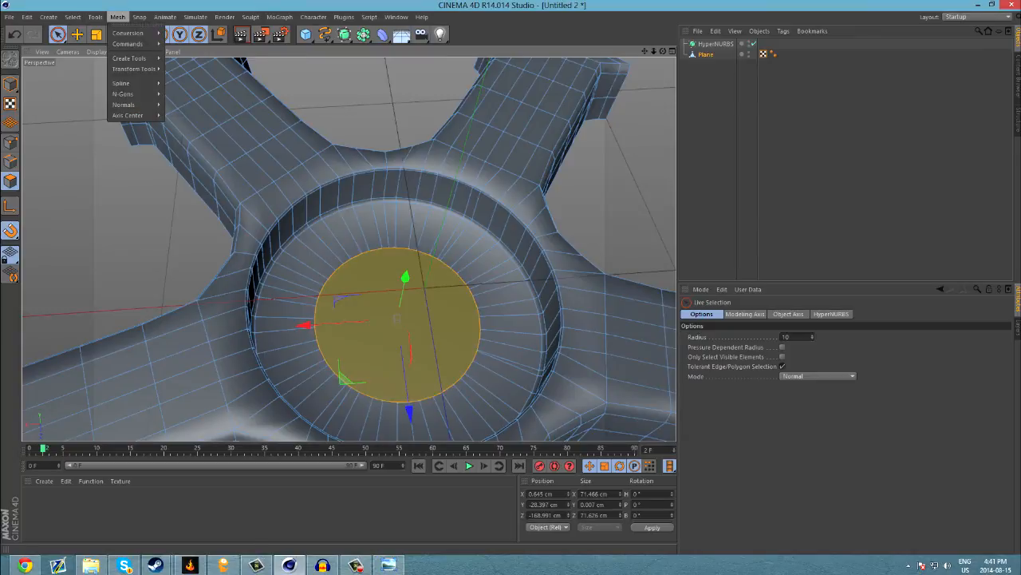
mouse_move(131, 44)
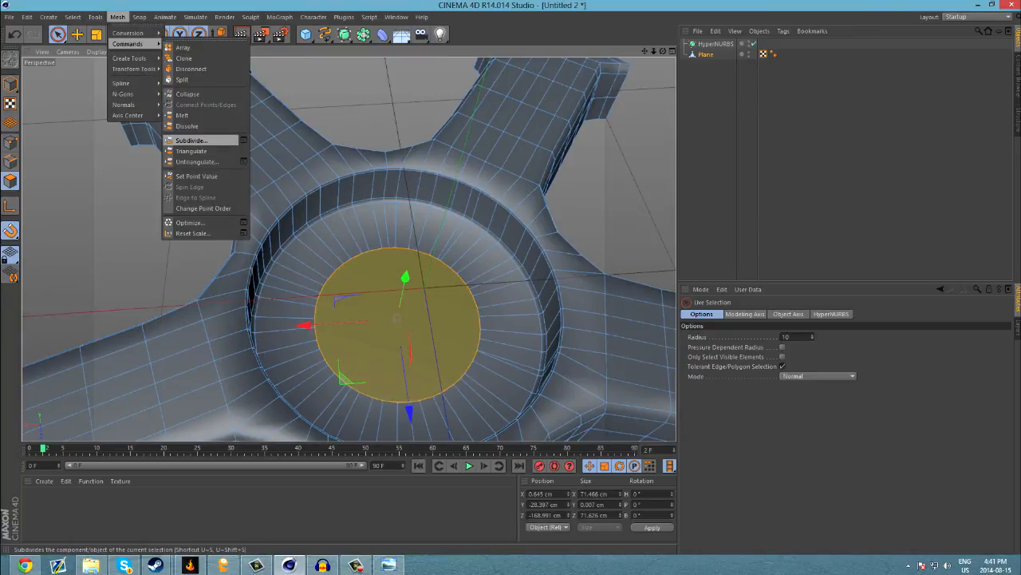
left_click(191, 141)
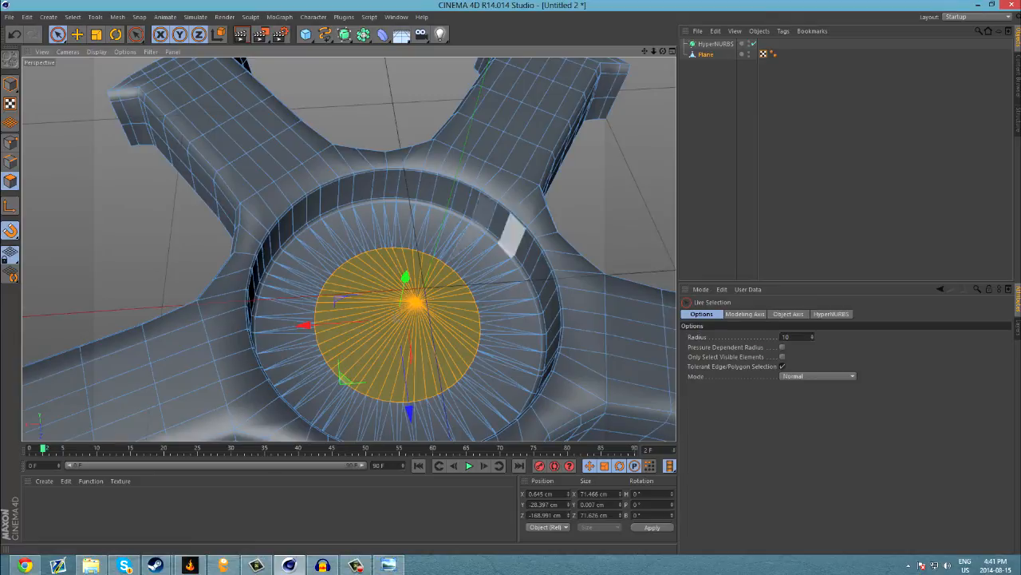
Step: Preview the subdivided hub cap under the HyperNURBS and undo the subdivision
left_click_drag(707, 54, 716, 44)
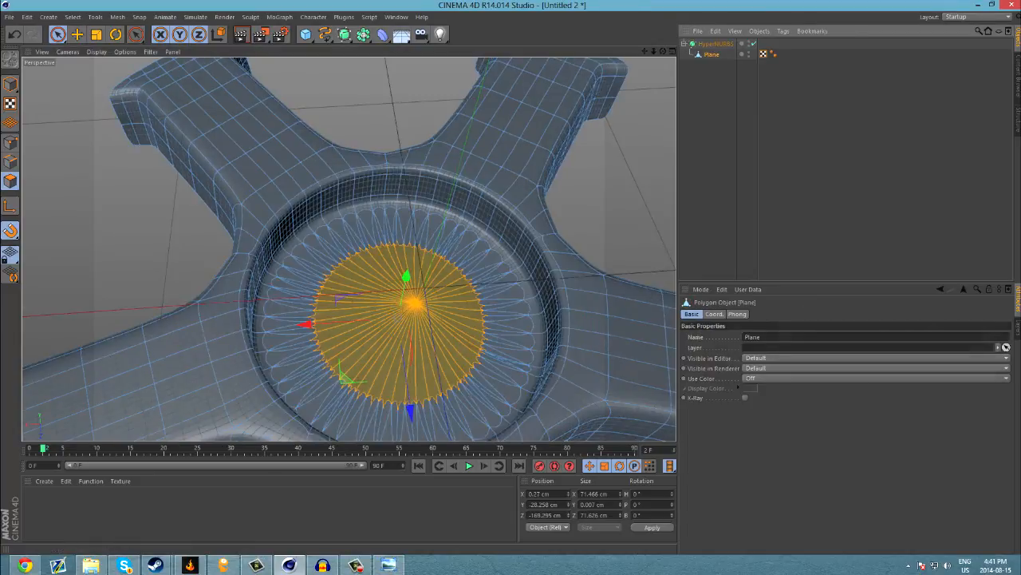
left_click(719, 112)
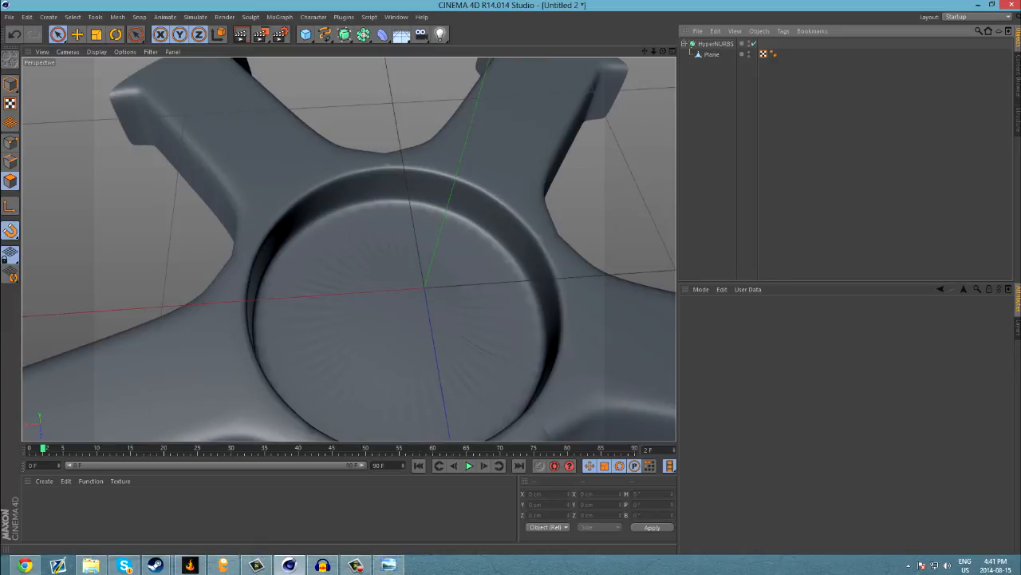
left_click(712, 54)
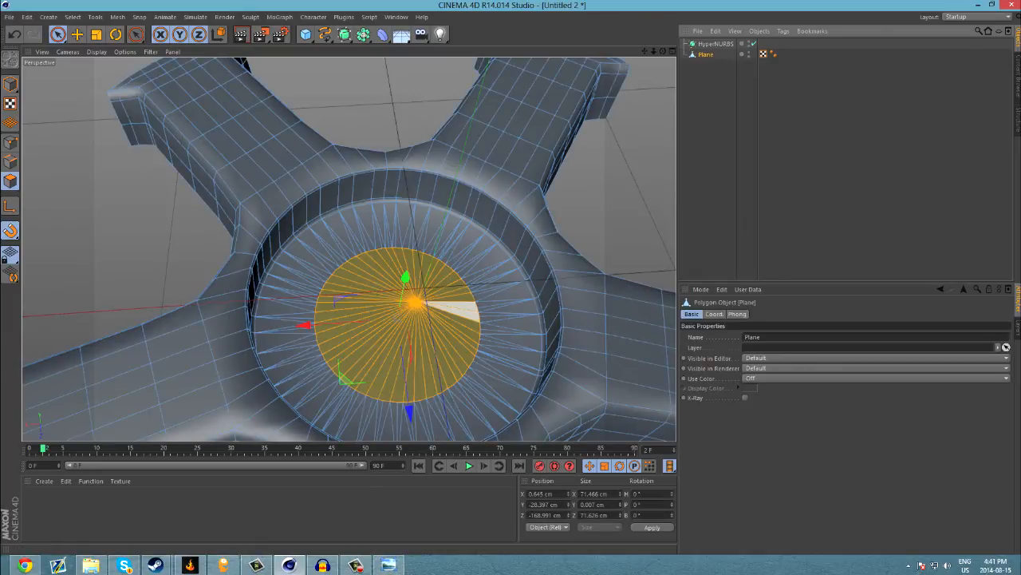
key("ctrl+z")
key("ctrl+z")
key("ctrl+z")
key("ctrl+z")
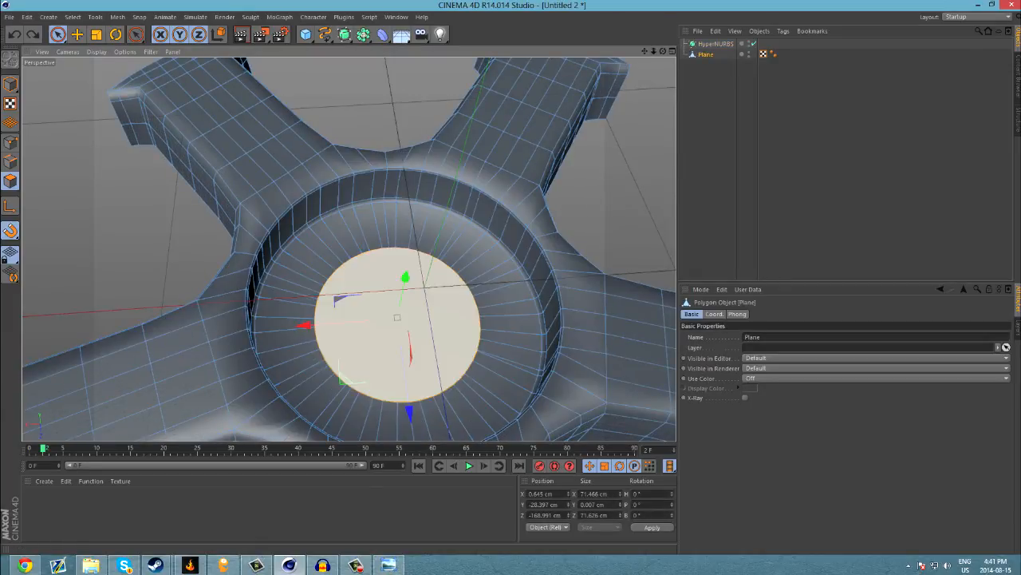
Step: Subdivide the hub's cap polygon with a subdivision of 1, HyperNURBS Subdivide enabled and a 180° maximum angle
scroll(482, 350, "up", 1)
scroll(482, 349, "down", 4)
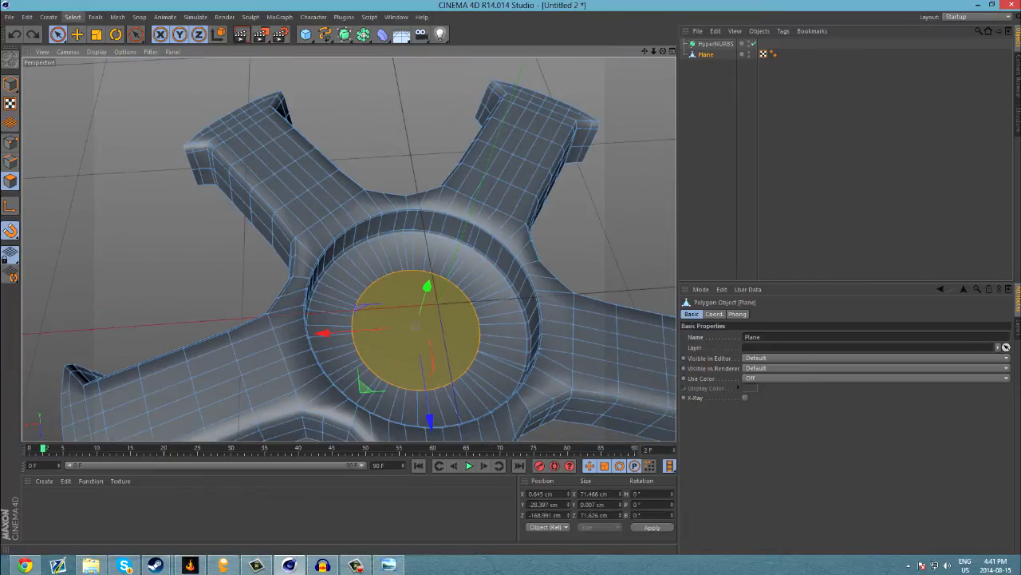
left_click(117, 17)
mouse_move(127, 44)
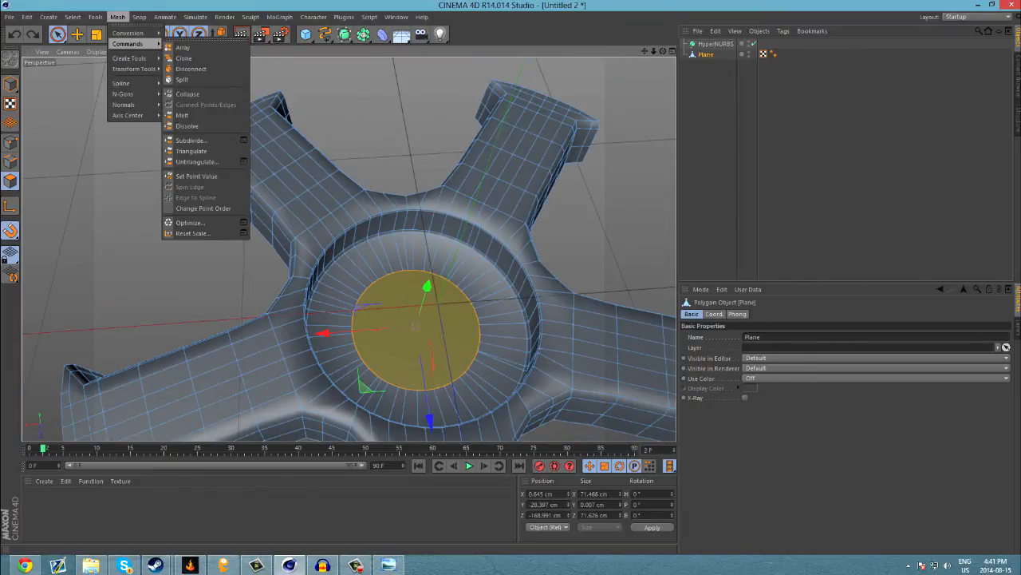
left_click(243, 139)
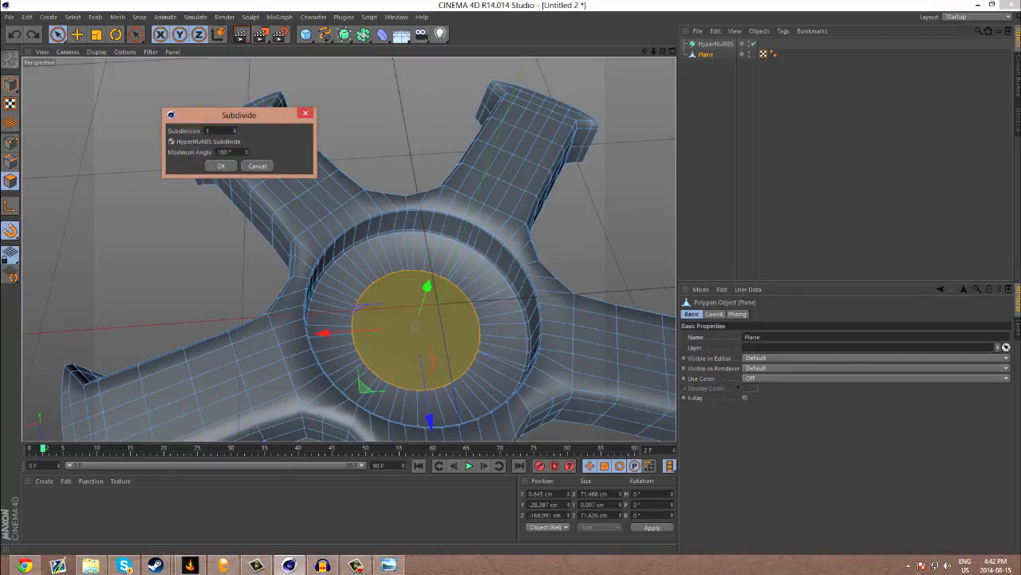
left_click(221, 165)
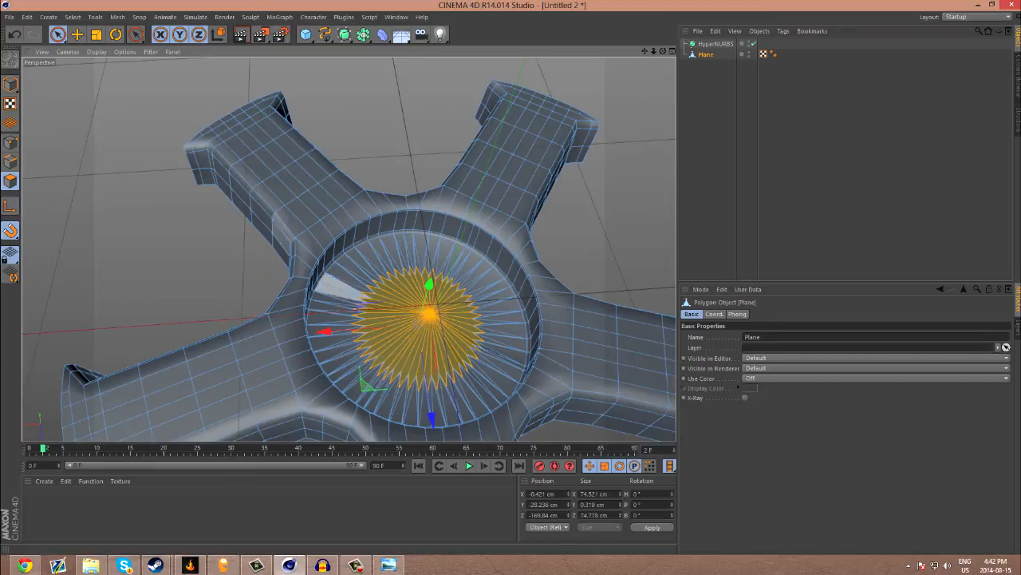
Step: Inspect the shading of the HyperNURBS-subdivided hub cap and undo that subdivision
left_click(742, 128)
scroll(530, 374, "up", 2)
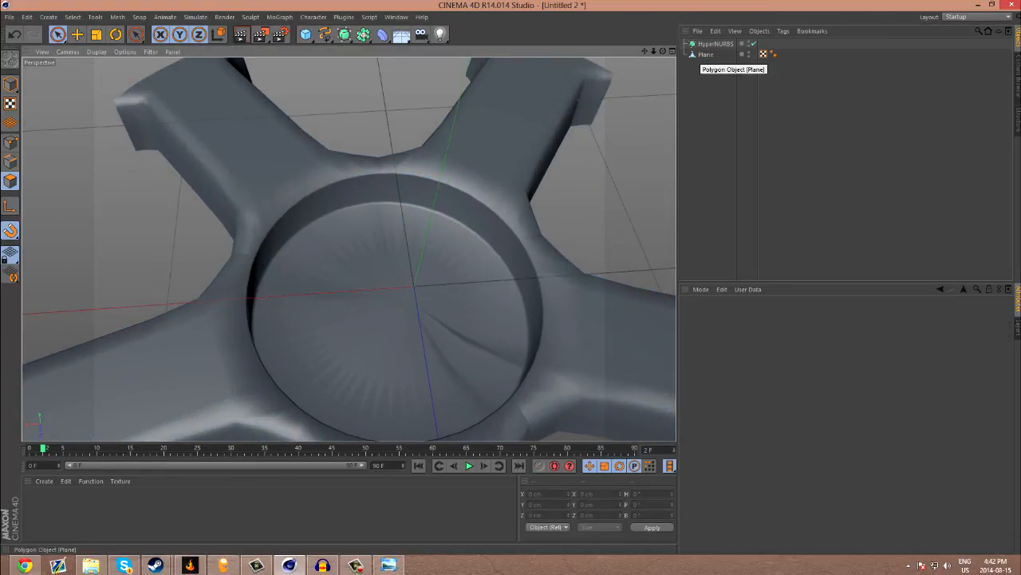
left_click(706, 55)
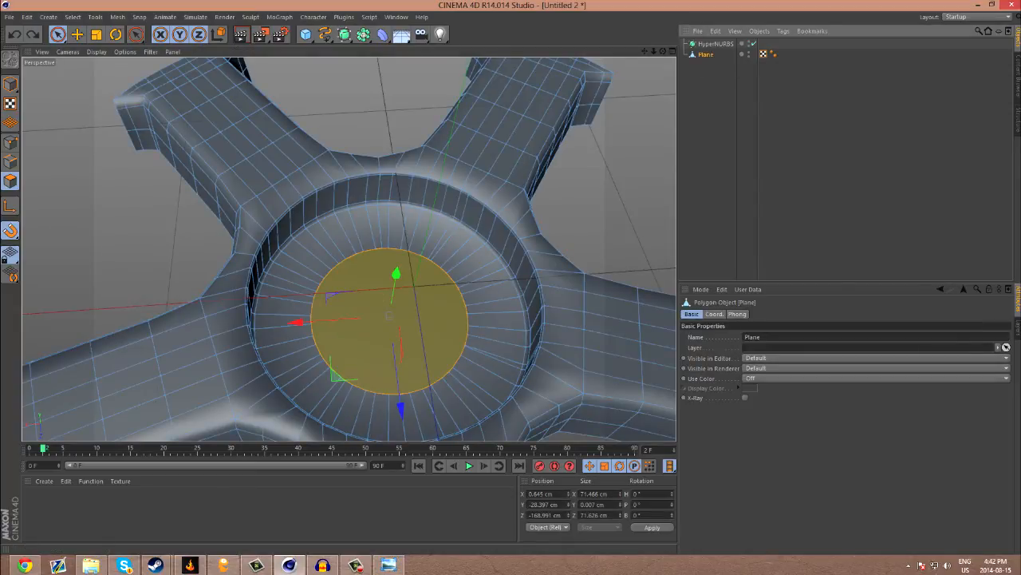
Step: Examine the wheel from above and the shading of the closed hub floor up close
left_click(720, 111)
scroll(304, 279, "down", 7)
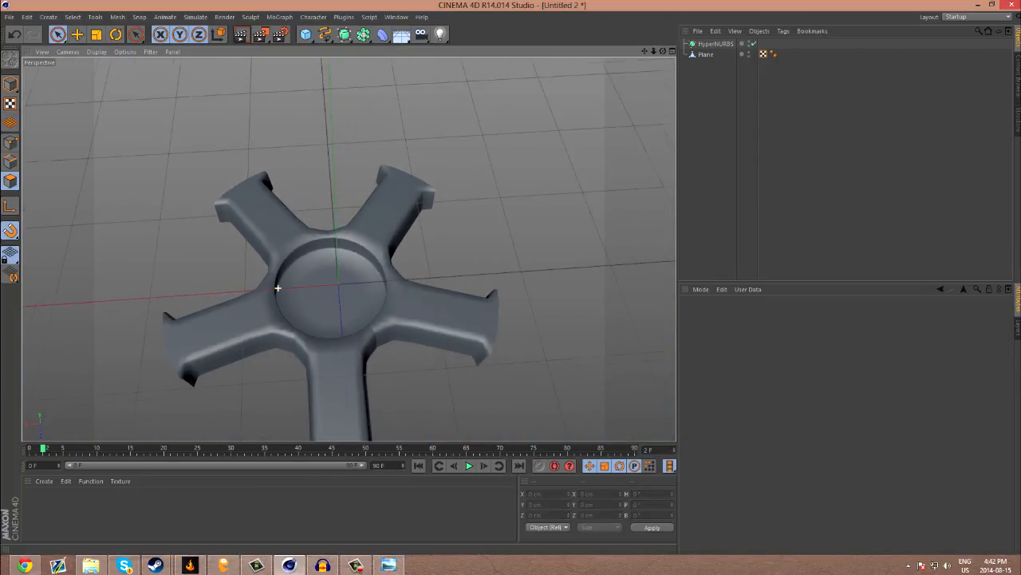
left_click_drag(339, 284, 296, 319, "alt")
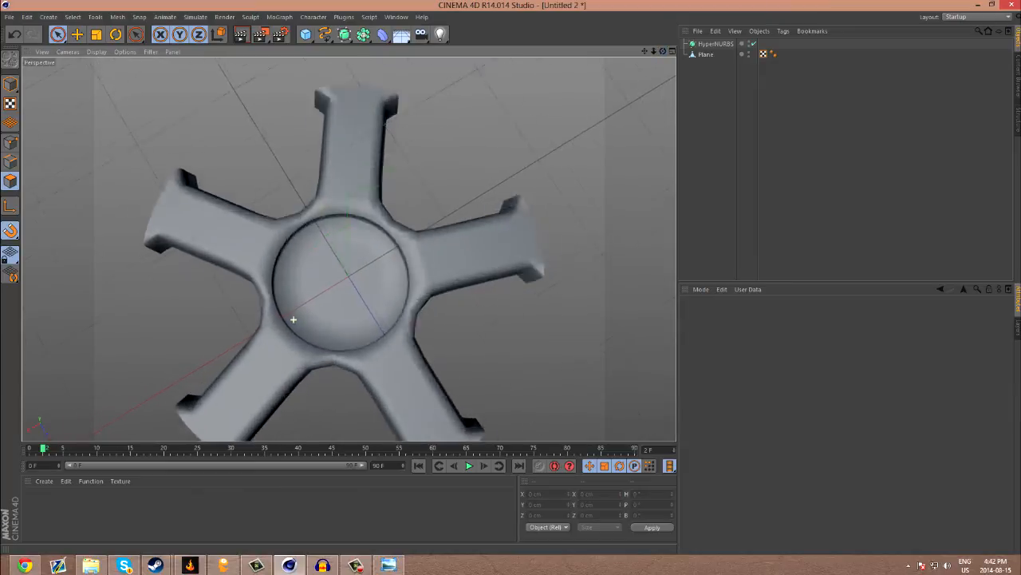
scroll(351, 325, "up", 3)
scroll(334, 285, "up", 2)
scroll(327, 269, "up", 5)
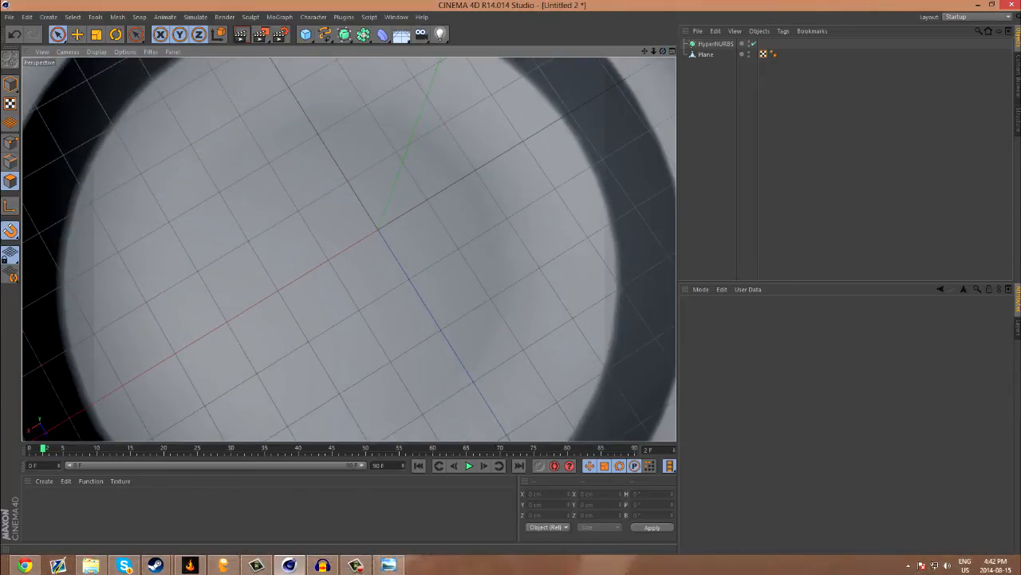
left_click(335, 271)
scroll(260, 244, "up", 5)
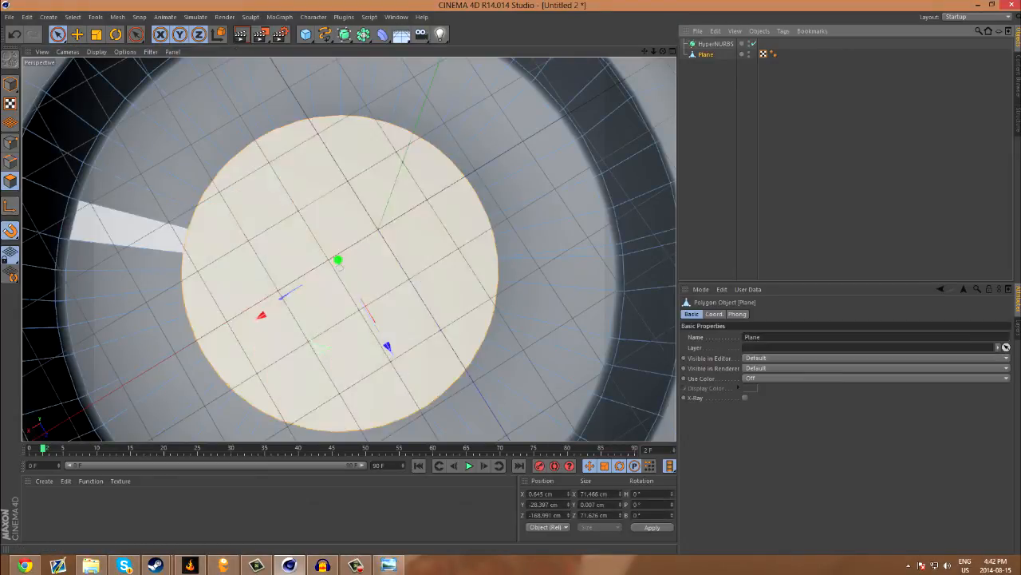
scroll(260, 245, "down", 3)
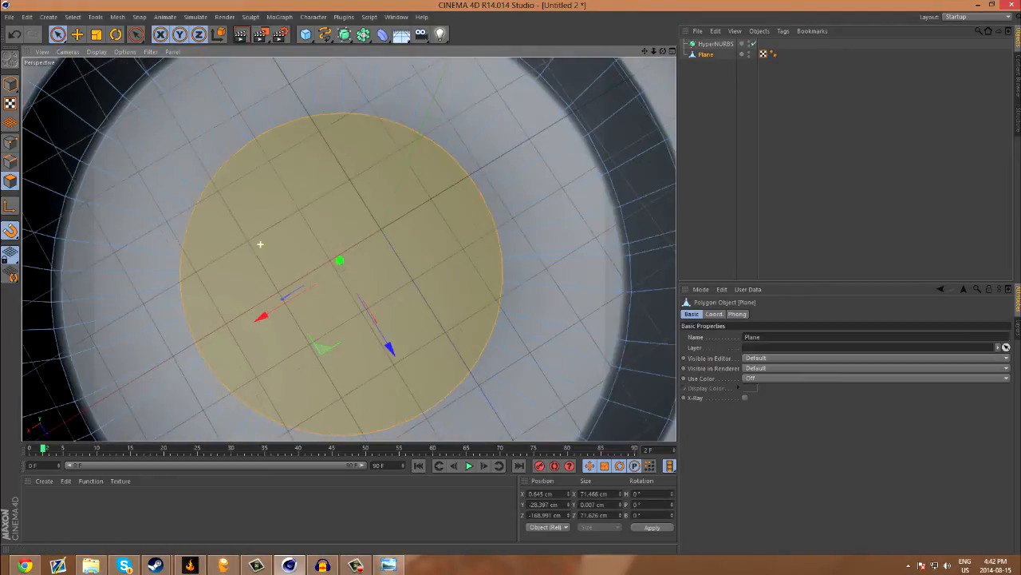
Step: Create a point at the centre of the hub's cap polygon in the Top view
left_click(9, 142)
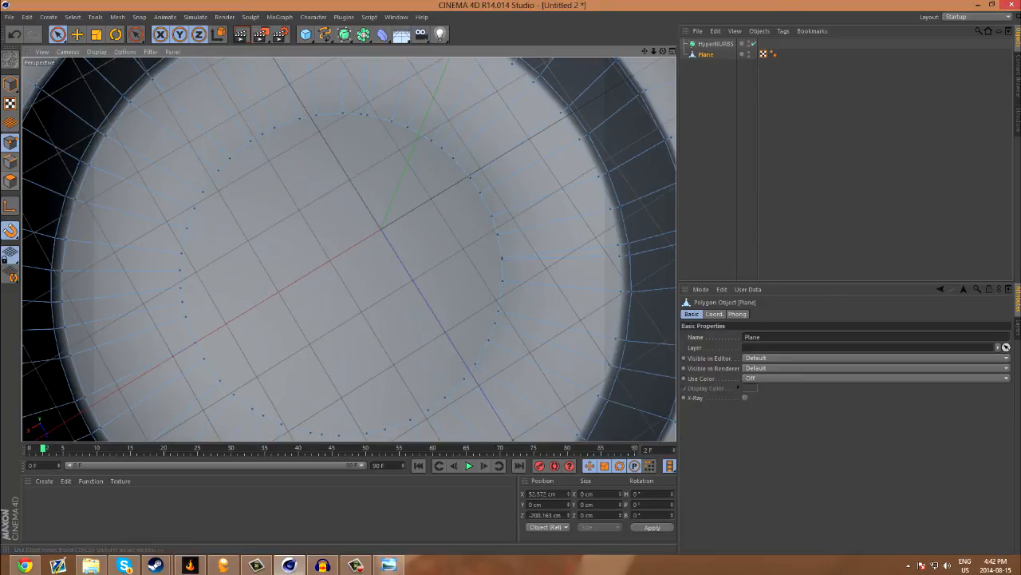
right_click(327, 198)
left_click(356, 232)
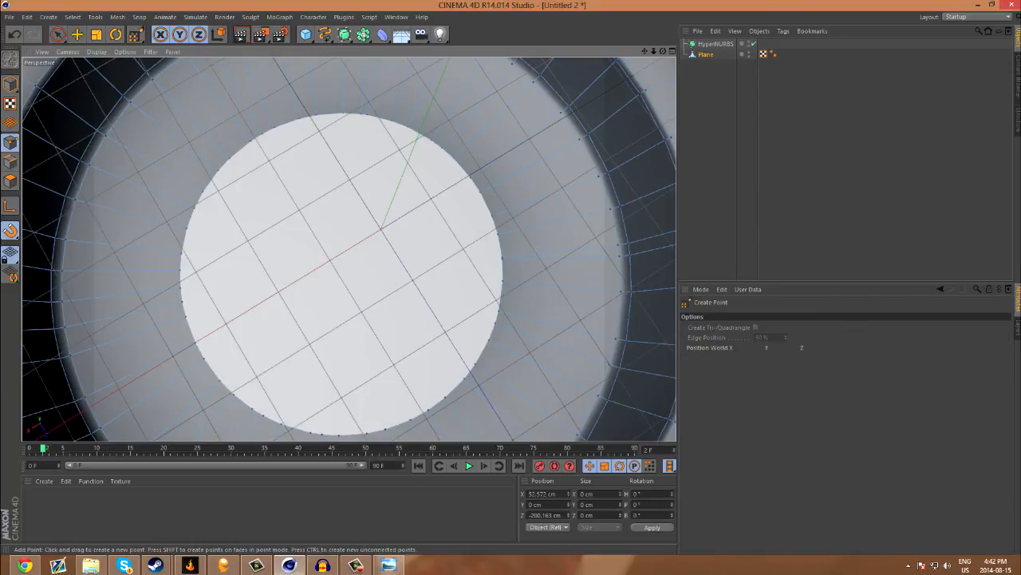
left_click(672, 51)
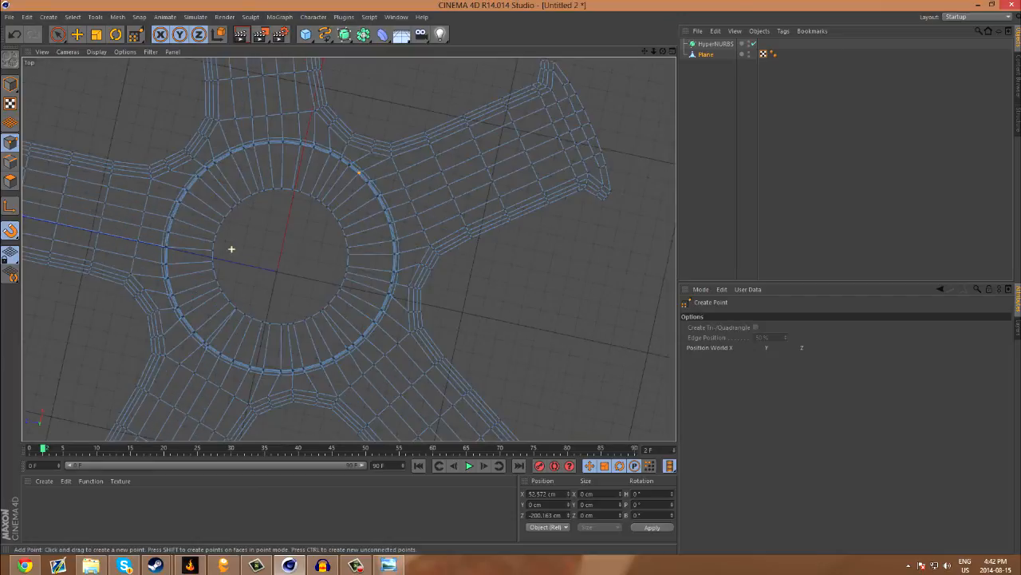
scroll(231, 249, "up", 8)
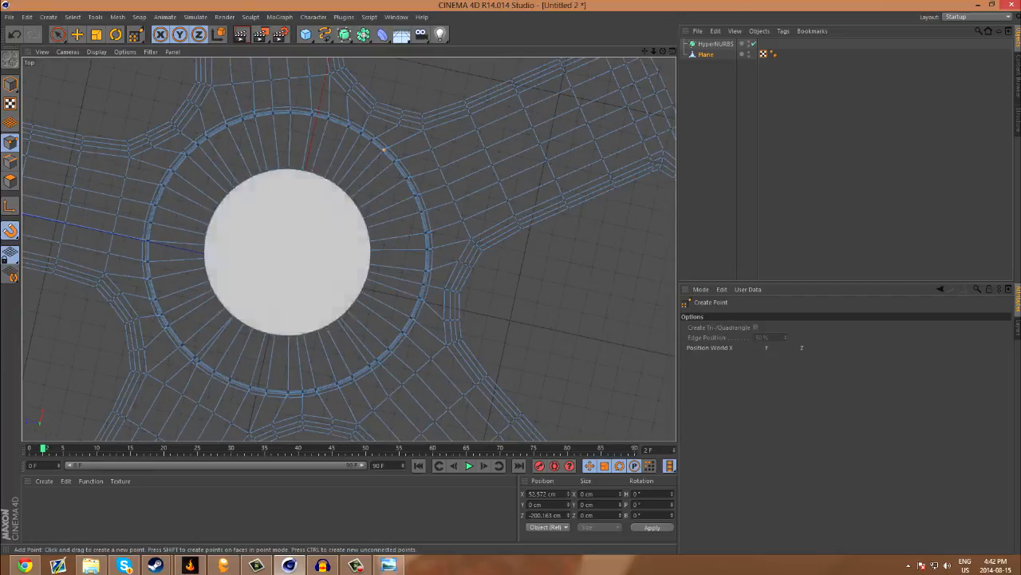
scroll(355, 218, "down", 4)
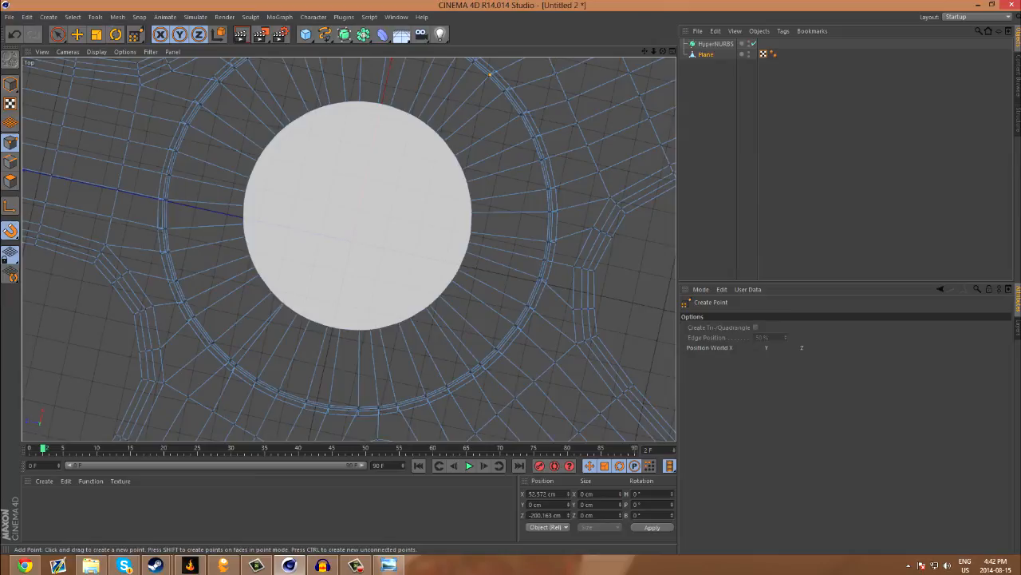
left_click(355, 214)
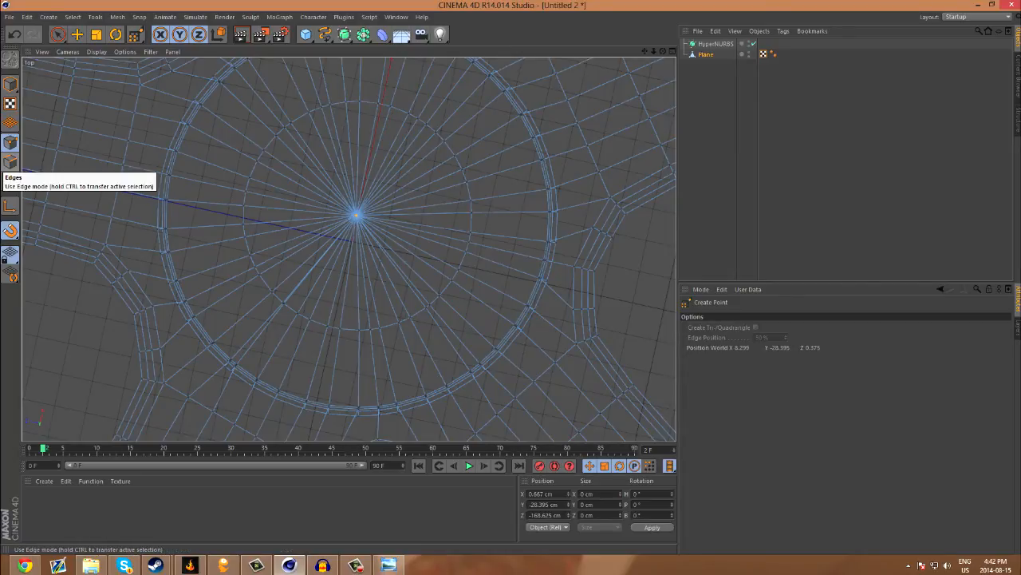
Step: Cut concentric edge loops across the radial edges of the hub floor with the Knife in Loop mode
left_click(9, 162)
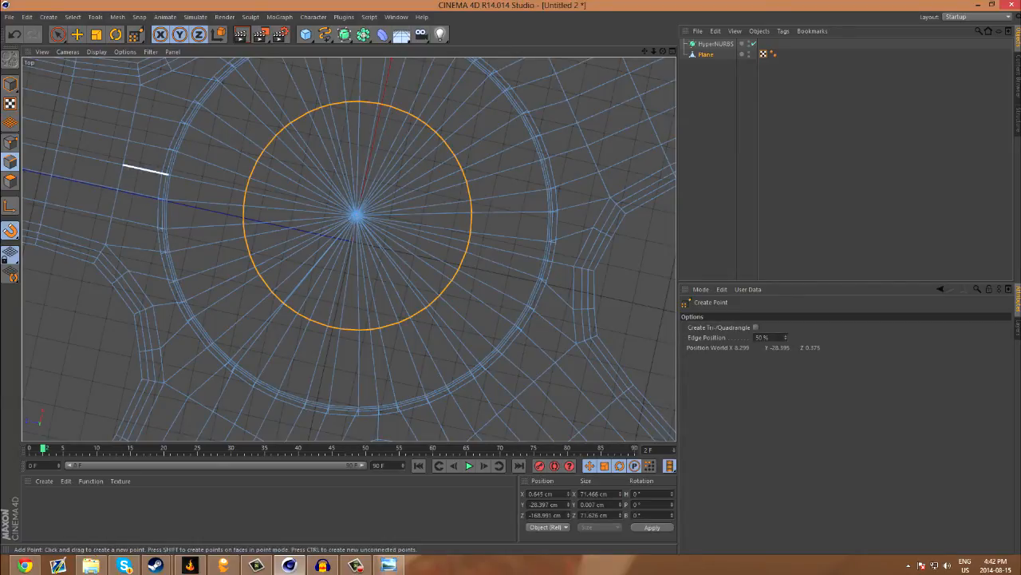
left_click(57, 35)
left_click(230, 268)
key("k")
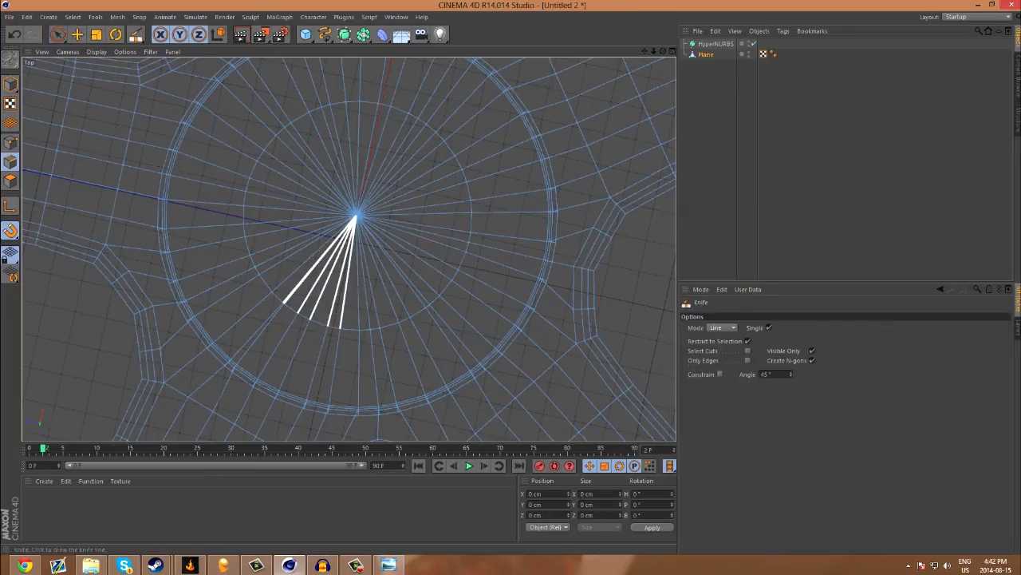
left_click(721, 327)
left_click(718, 371)
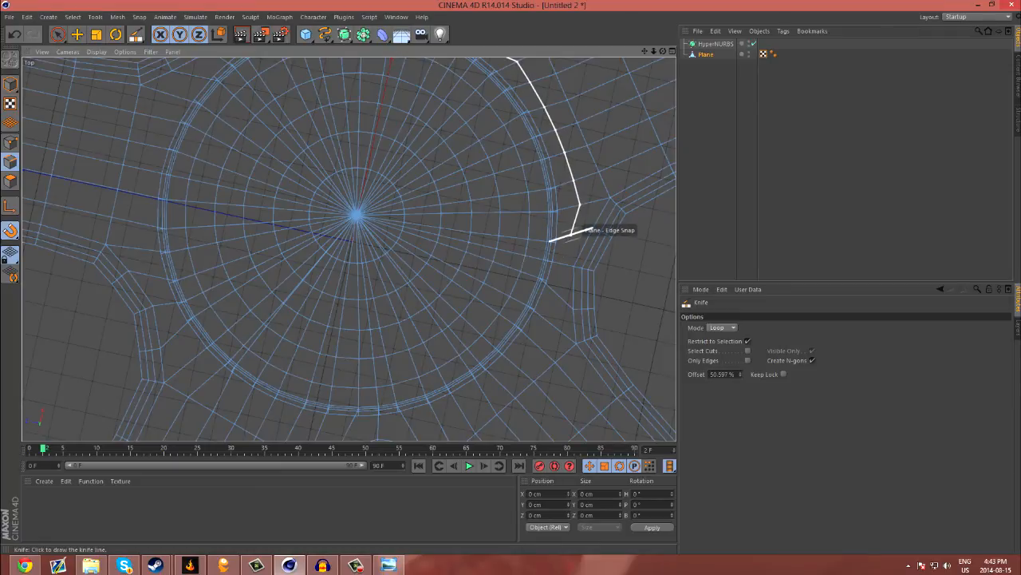
Step: Preview the hub floor's smoothing in the Perspective view by nesting Plane under HyperNURBS temporarily, taking it back out after inspection
middle_click(318, 224)
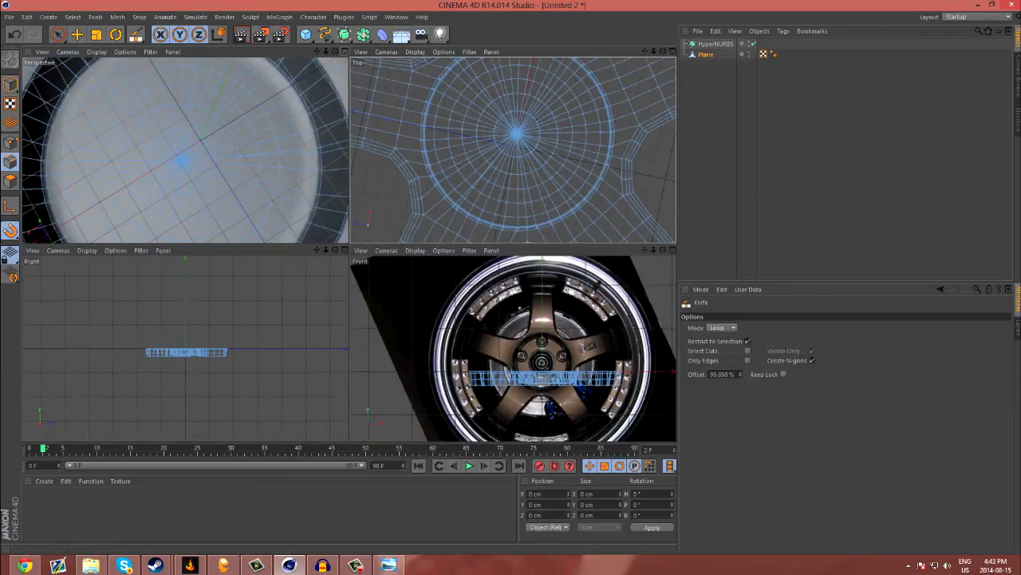
middle_click(327, 220)
scroll(352, 207, "down", 5)
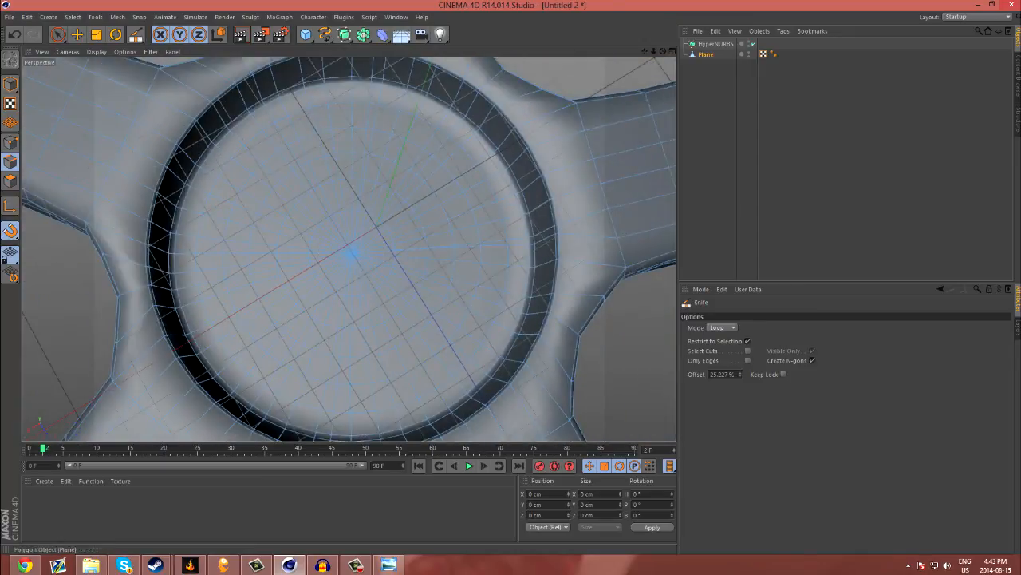
left_click_drag(707, 55, 715, 44)
left_click(709, 120)
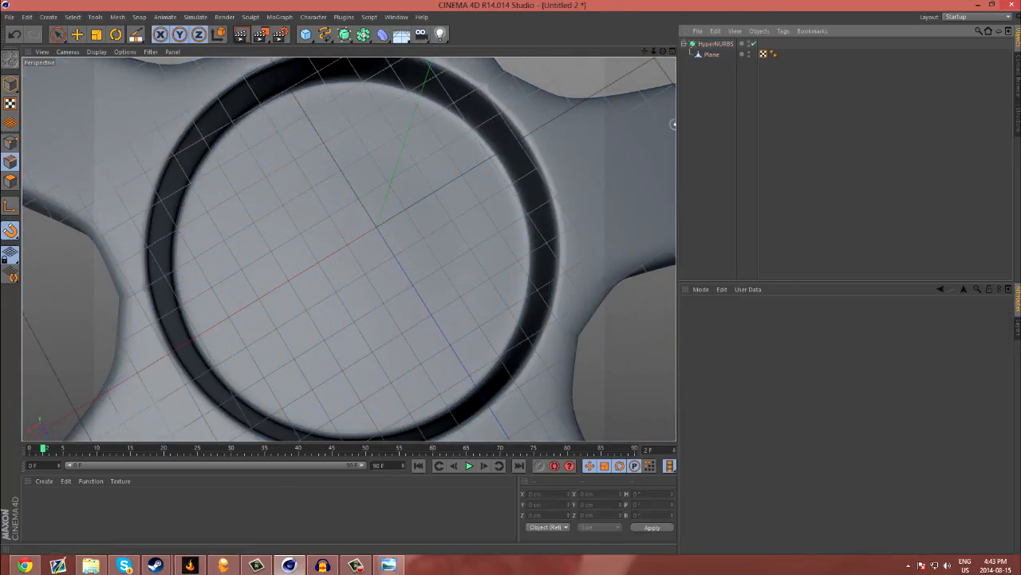
scroll(428, 247, "down", 2)
scroll(427, 245, "down", 3)
scroll(349, 248, "down", 3)
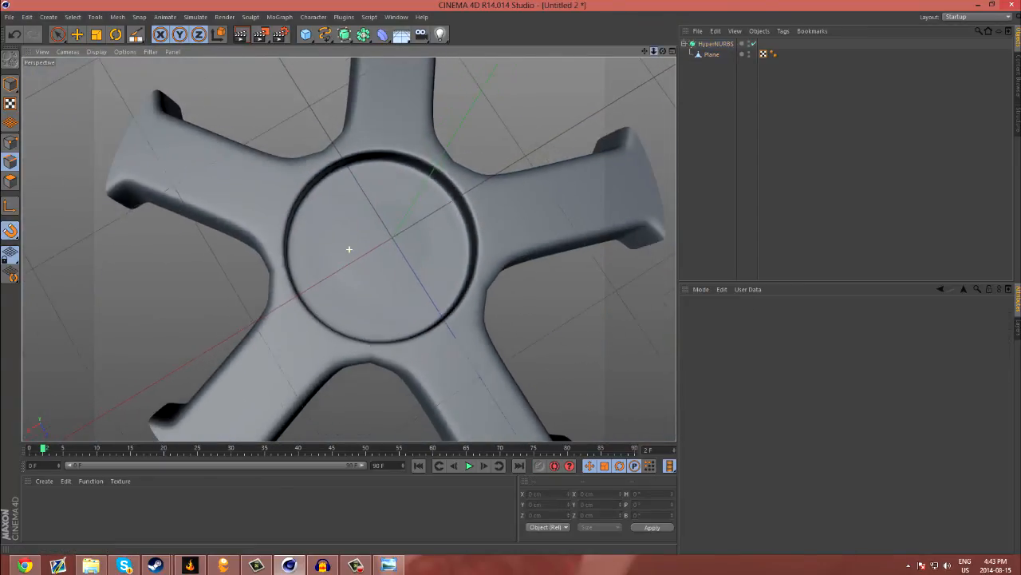
left_click_drag(372, 240, 373, 242, "alt")
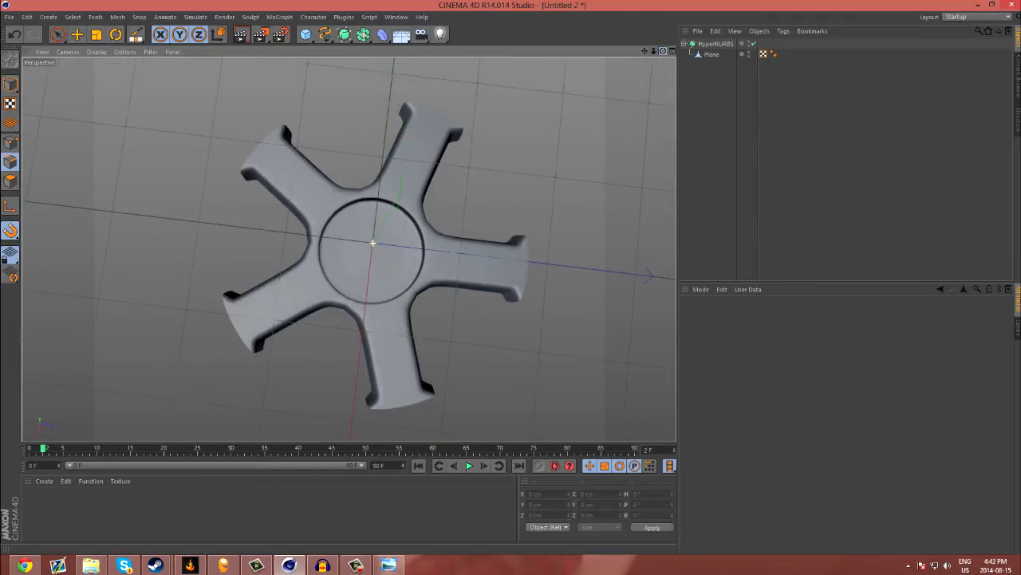
left_click(707, 54)
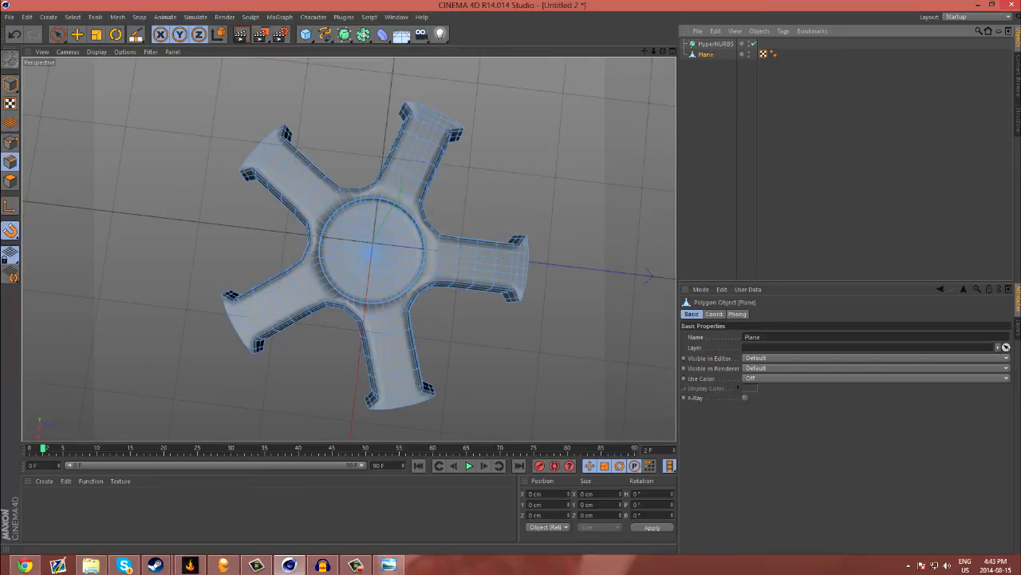
Step: Save the scene as "ssr sp1" in the SSR Professor SP1 folder inside Wheels
left_click(9, 17)
left_click(39, 112)
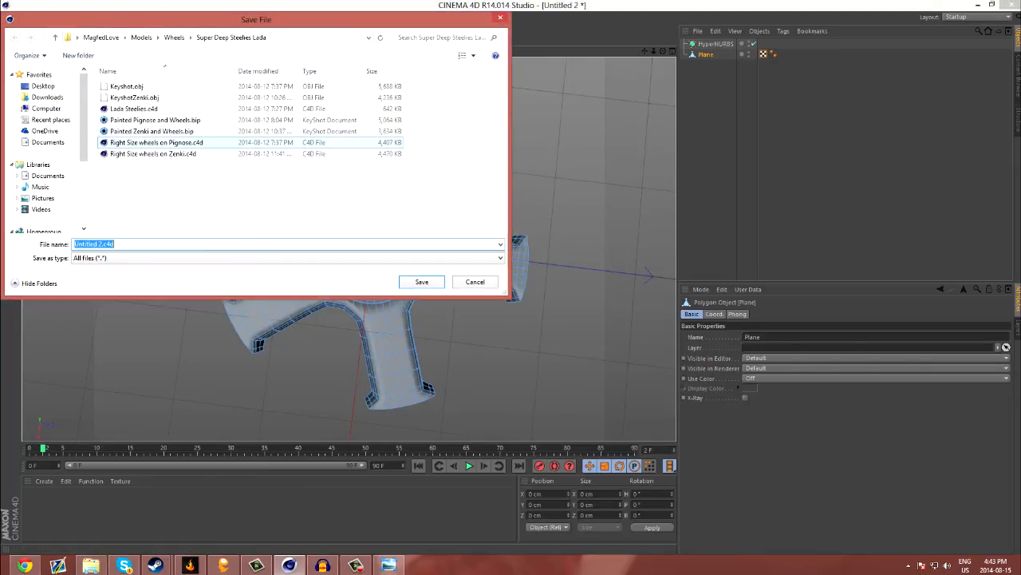
left_click(174, 36)
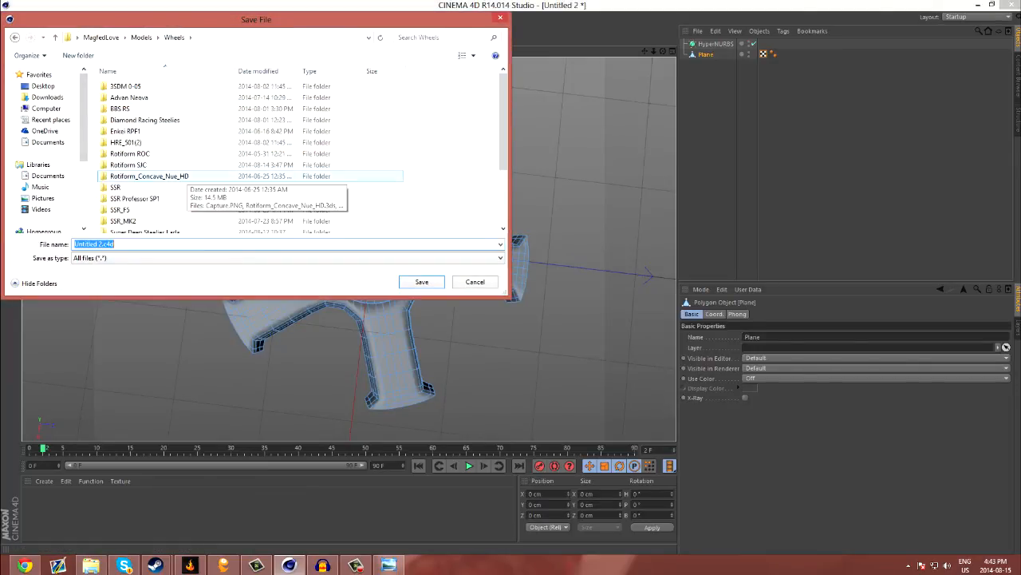
double_click(134, 198)
key("ctrl+a")
type("ssr")
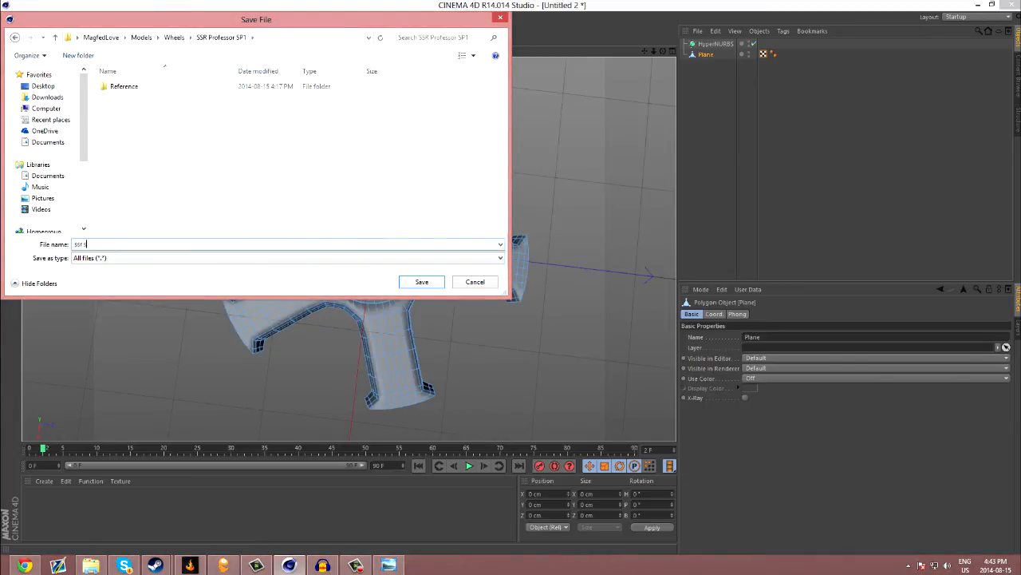
type(" sp1")
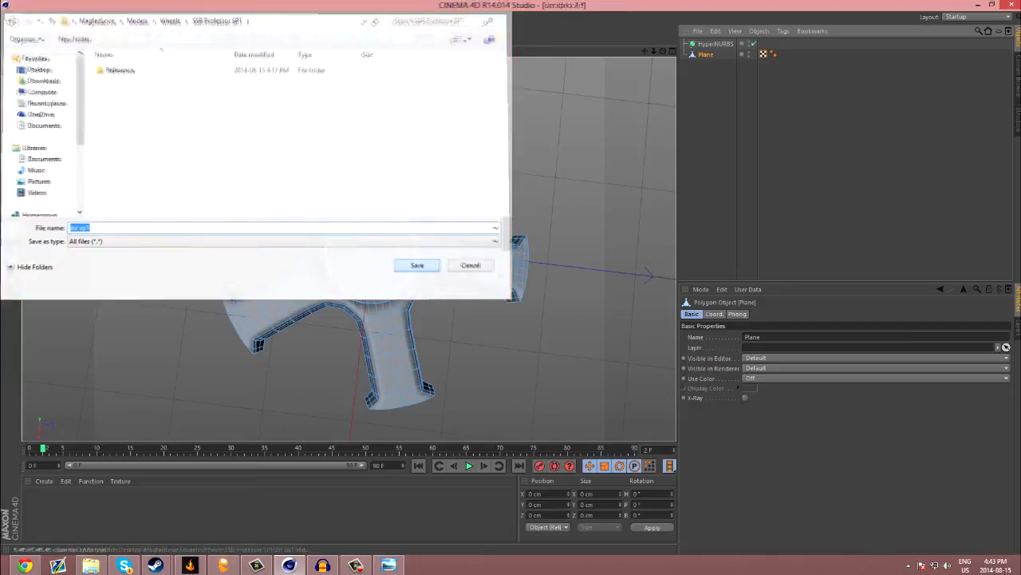
key("Return")
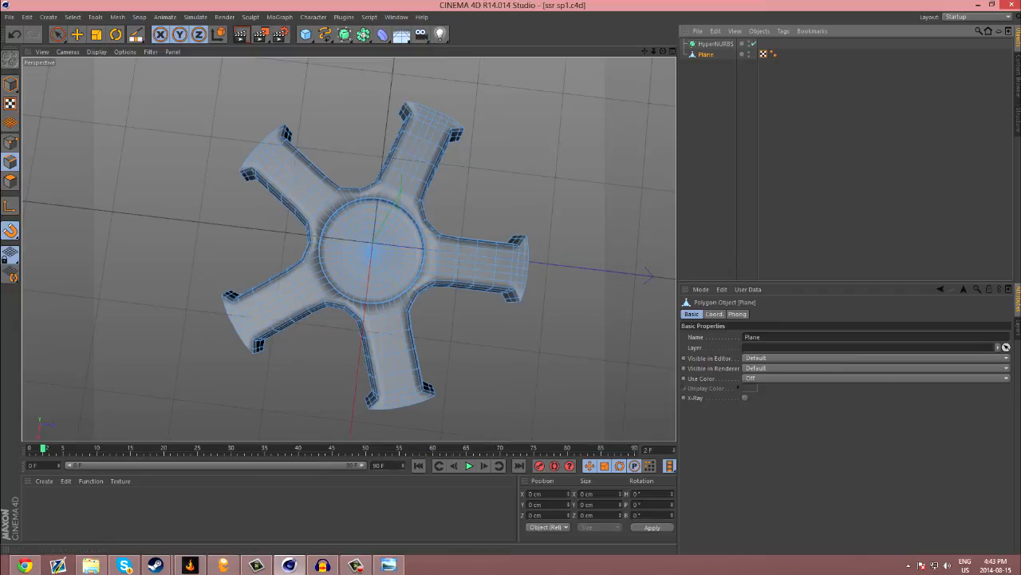
Step: Examine the wheel's spokes and hub from several angles and compare them with the reference photo in Windows Photo Viewer
scroll(371, 248, "down", 2)
left_click_drag(391, 64, 379, 375)
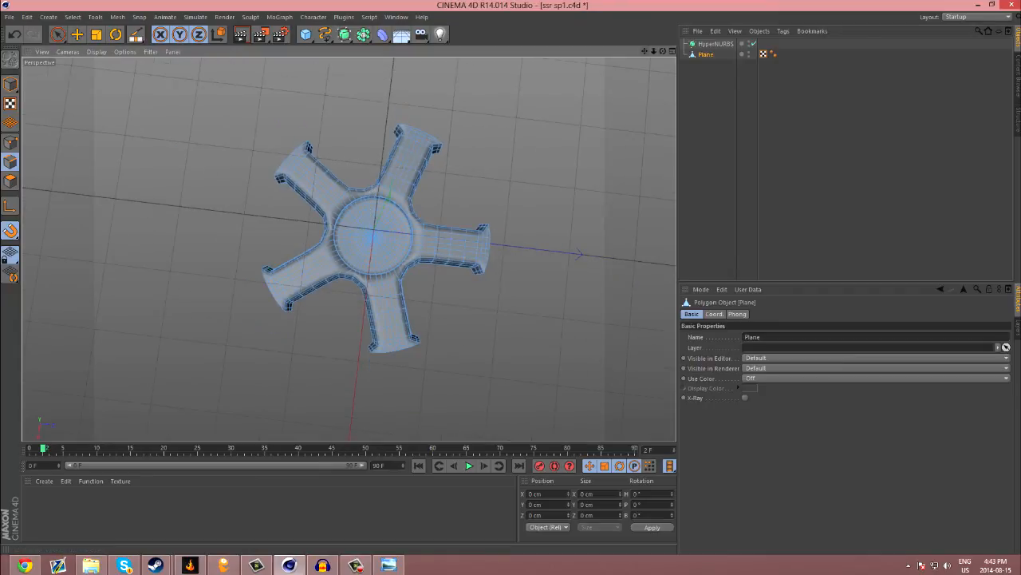
scroll(349, 247, "up", 5)
scroll(349, 247, "down", 4)
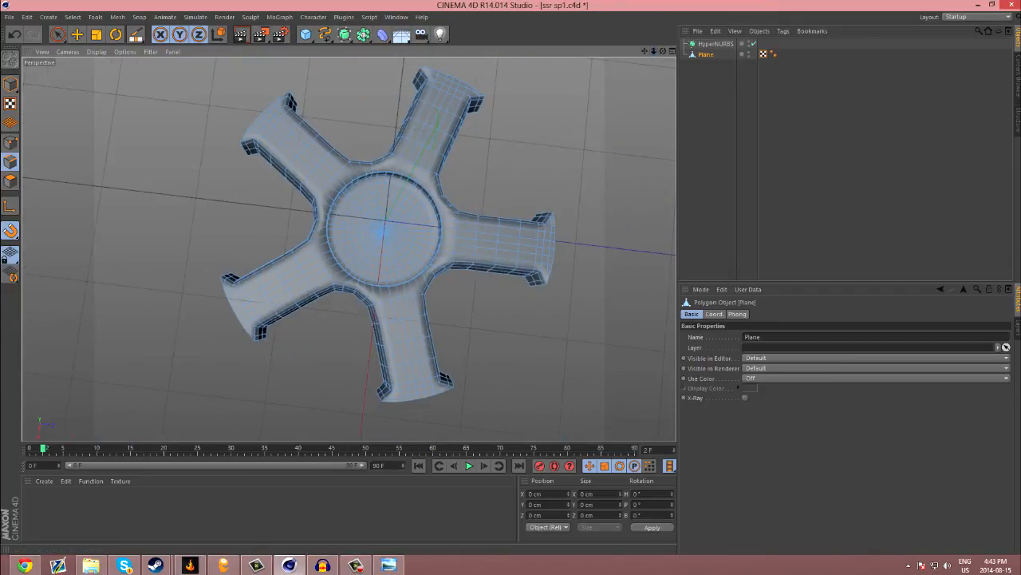
left_click_drag(546, 319, 527, 209, "alt")
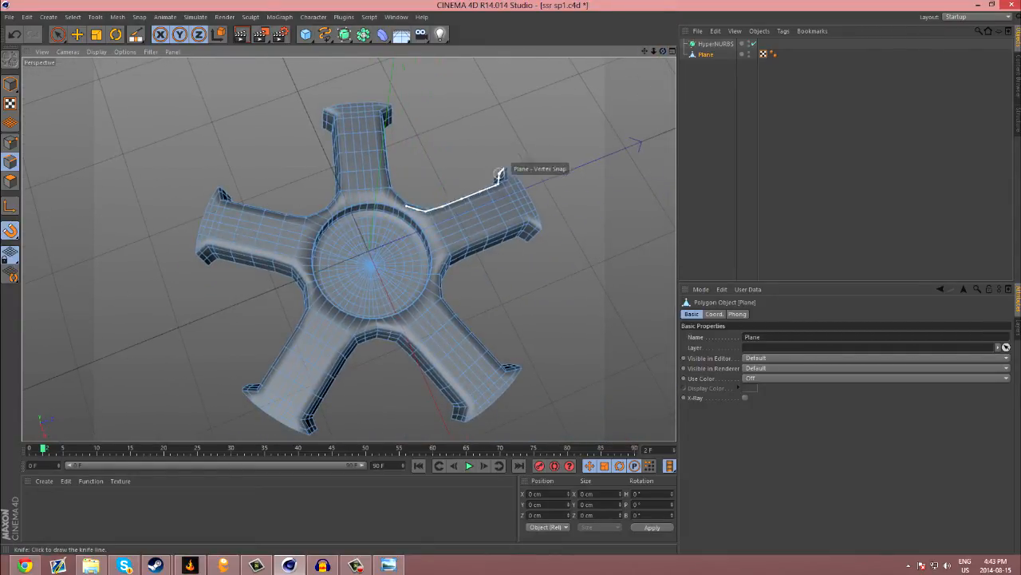
left_click(732, 120)
scroll(584, 152, "down", 5)
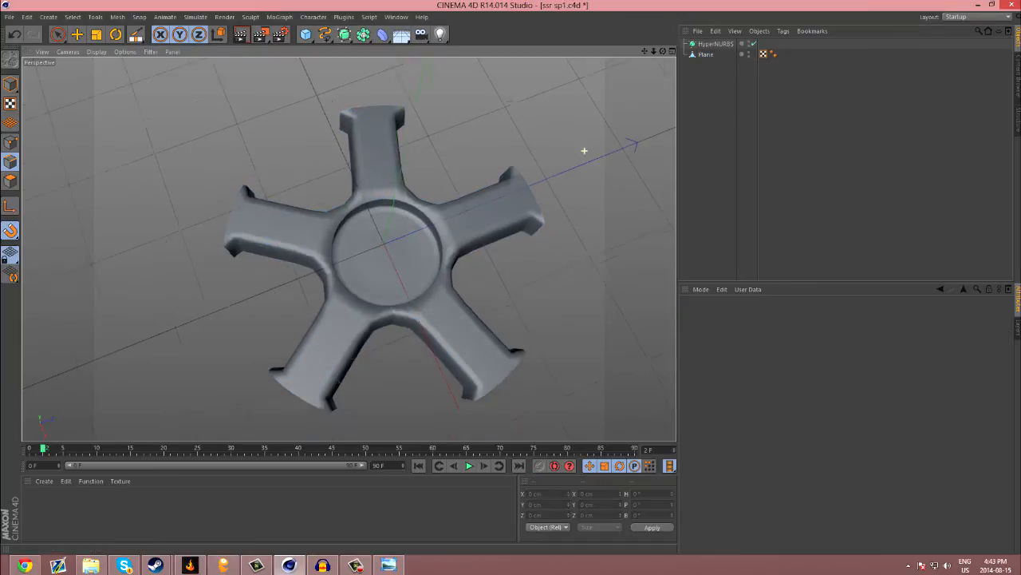
left_click_drag(433, 200, 445, 215, "alt")
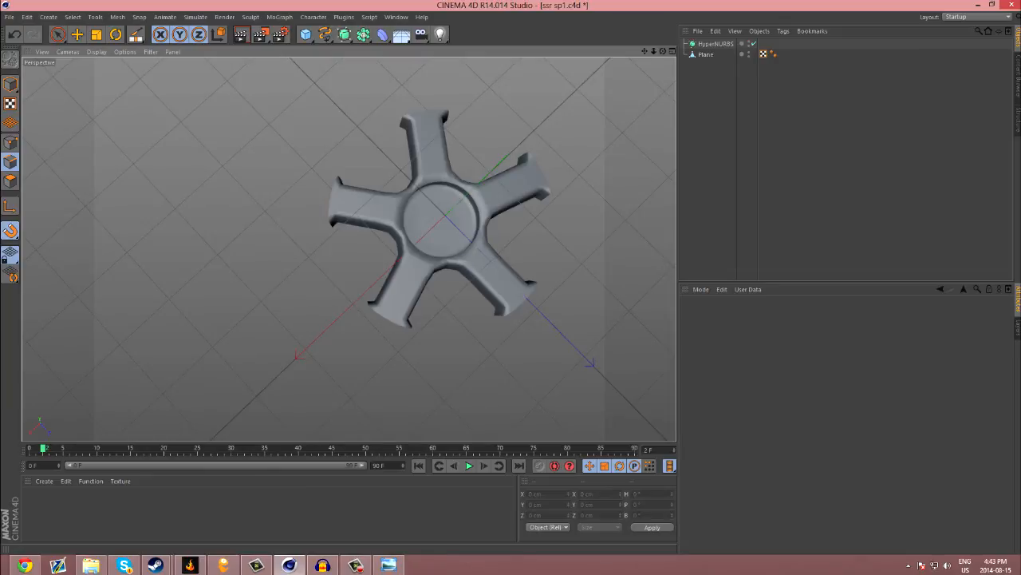
left_click(389, 565)
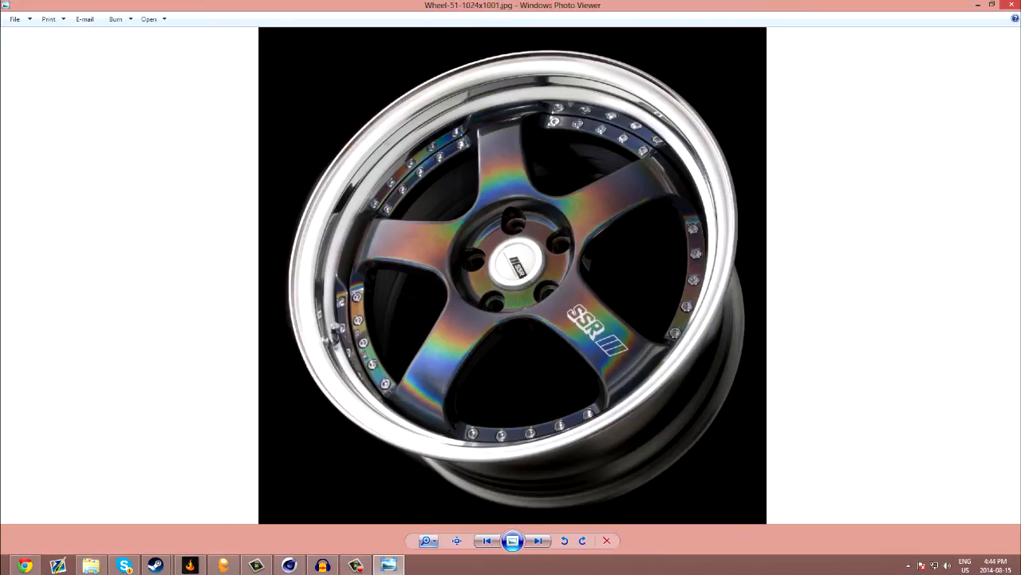
left_click(289, 565)
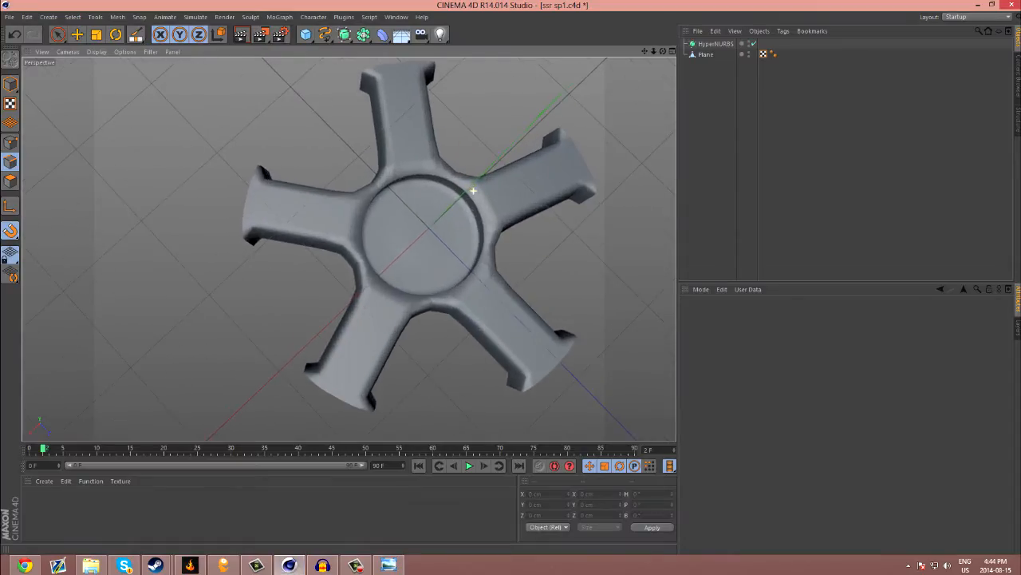
scroll(474, 190, "up", 3)
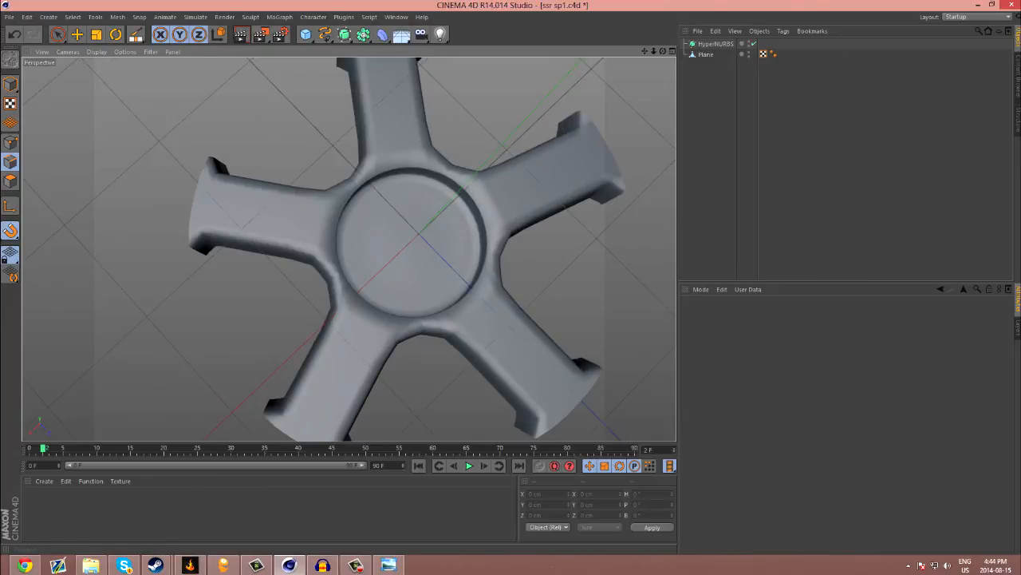
left_click(706, 54)
key("k")
scroll(522, 228, "up", 4)
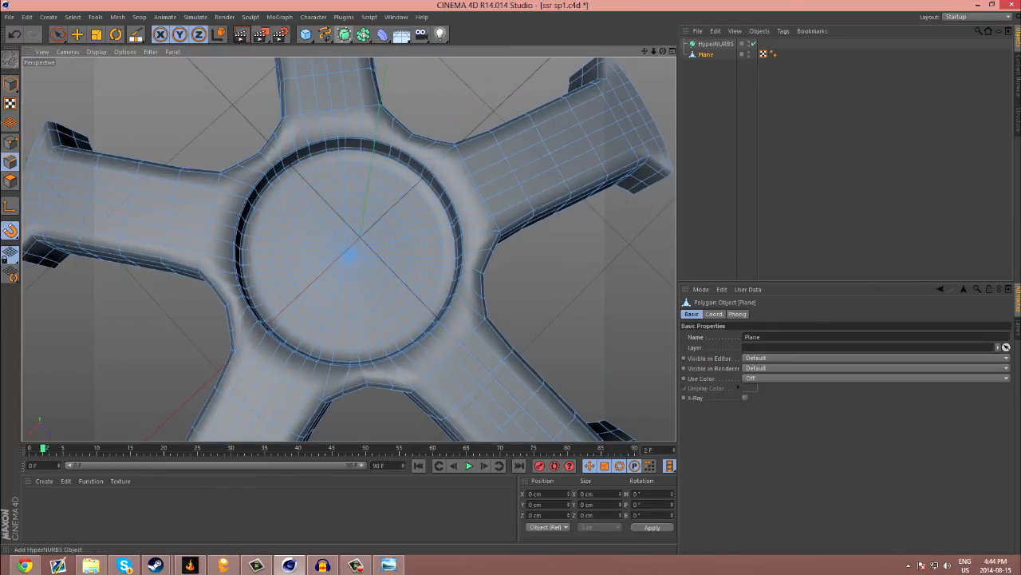
left_click(306, 34)
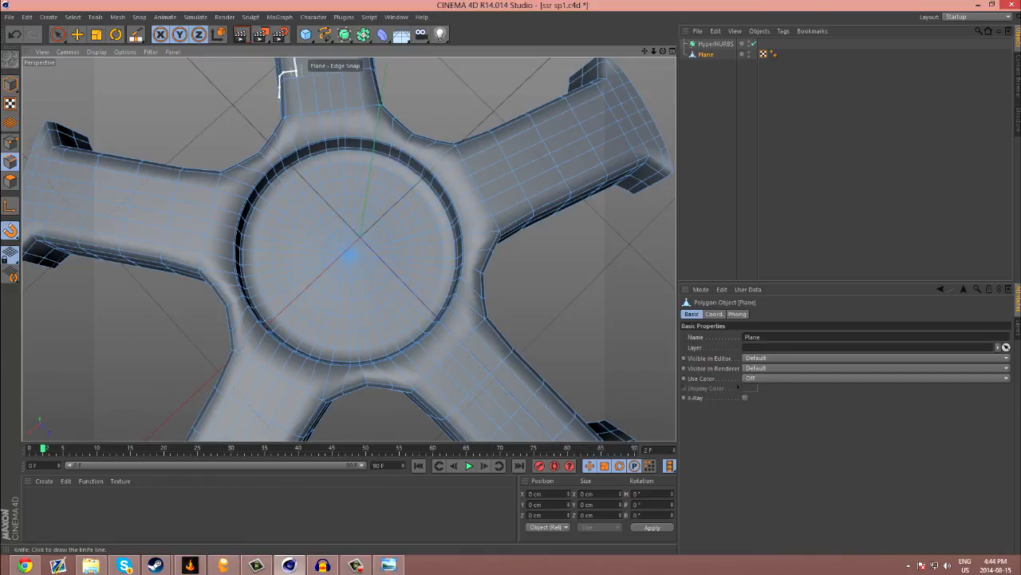
Step: Add a cylinder and move it clear of the wheel, to about X -308 cm and Z 163 cm
scroll(313, 73, "down", 4)
scroll(314, 72, "down", 3)
left_click(306, 35)
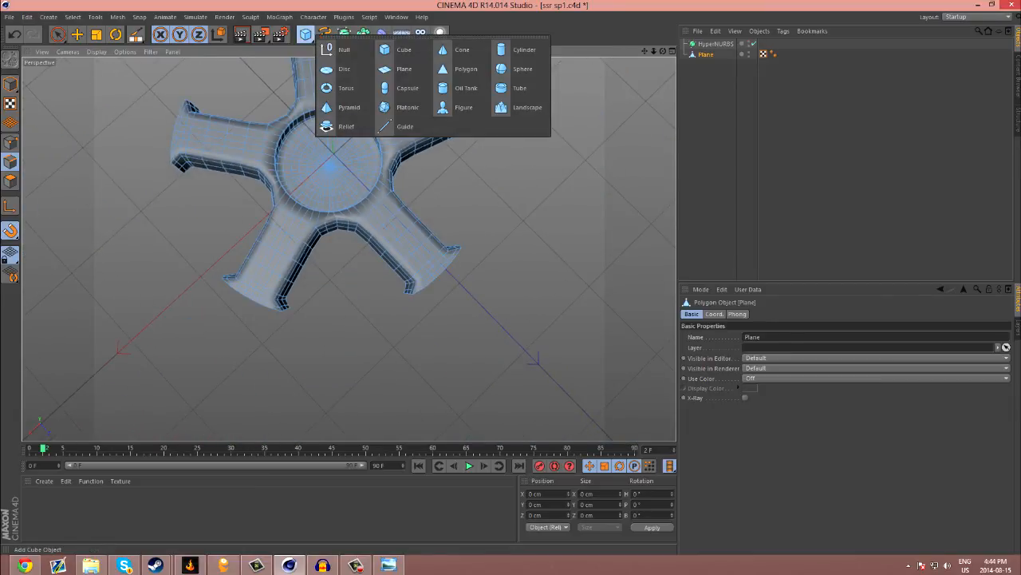
left_click(523, 50)
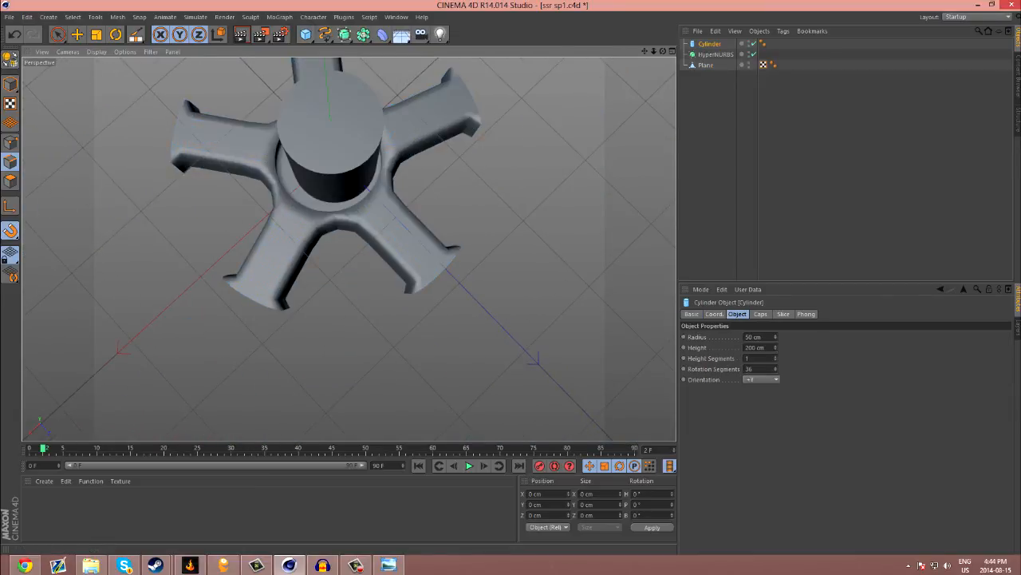
left_click_drag(663, 51, 659, 9)
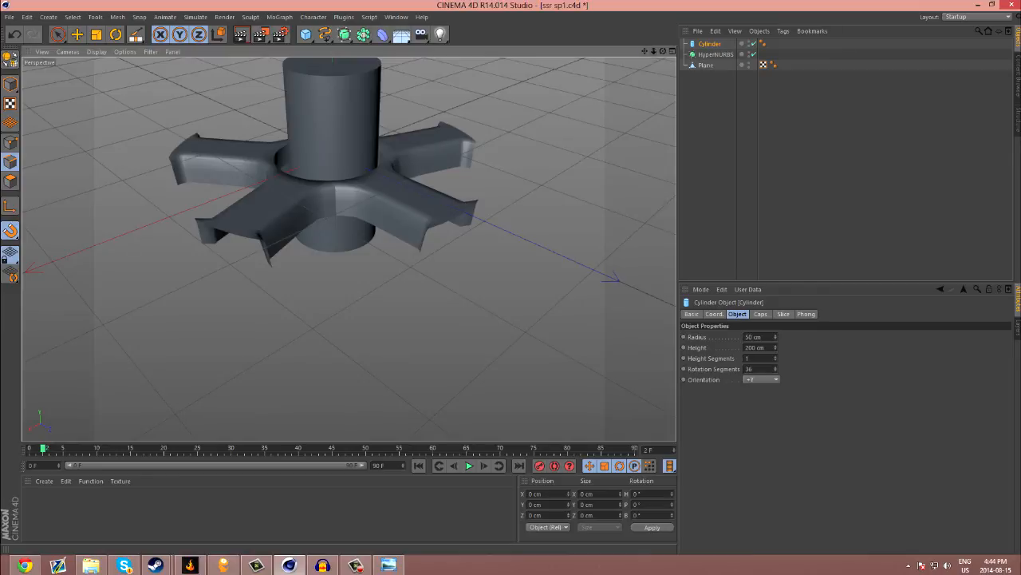
left_click_drag(645, 51, 543, 209)
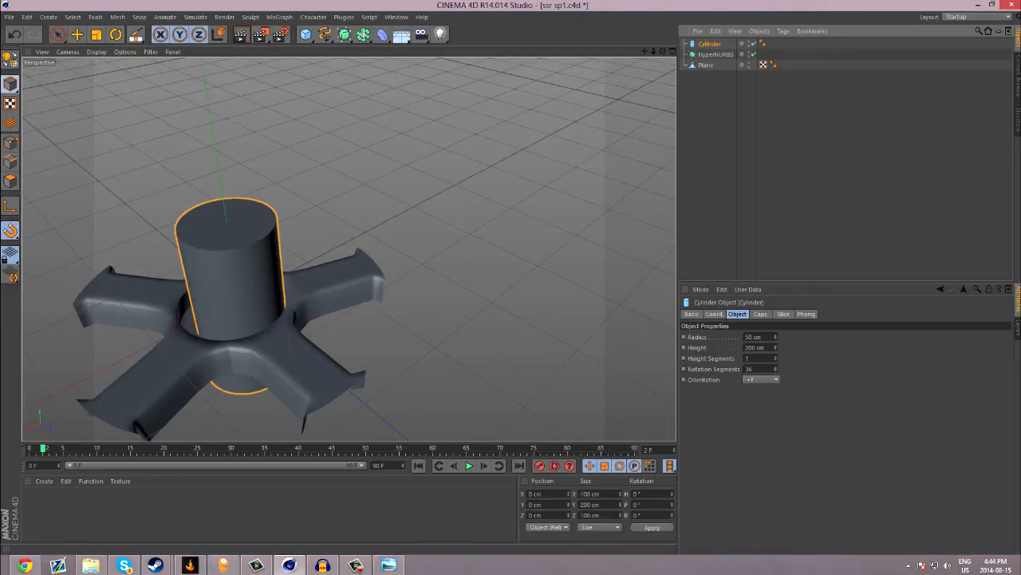
key("e")
left_click_drag(151, 344, 443, 296)
Step: Set the cylinder's rotation segments to 6 and convert it to an editable polygon object
scroll(607, 264, "up", 3)
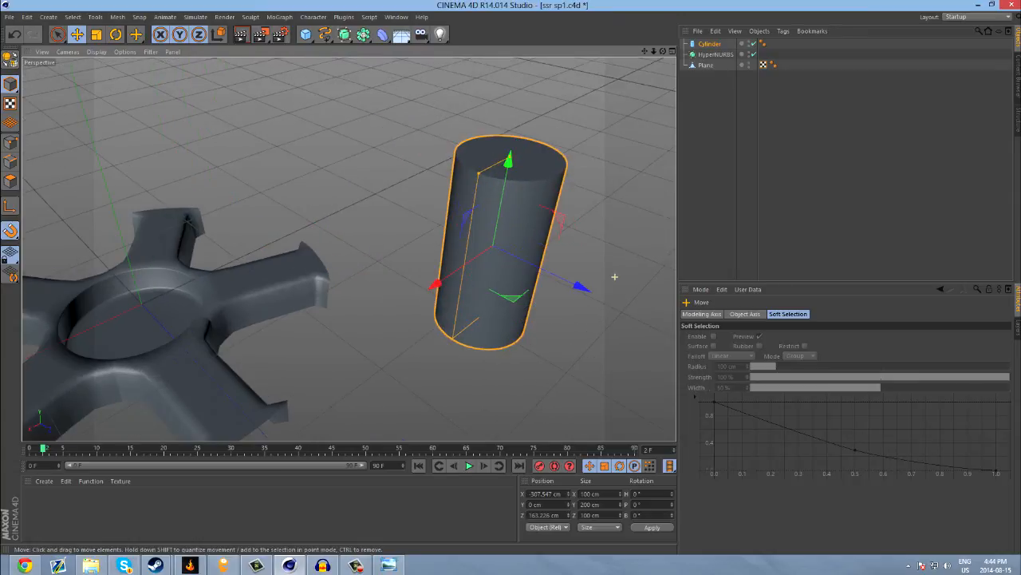
left_click_drag(645, 51, 550, 131)
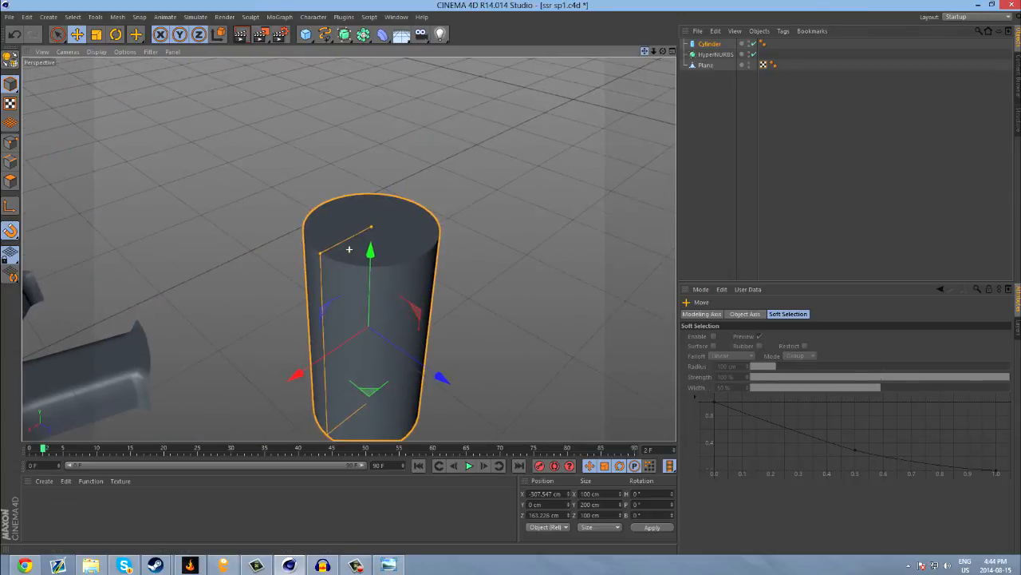
left_click(11, 162)
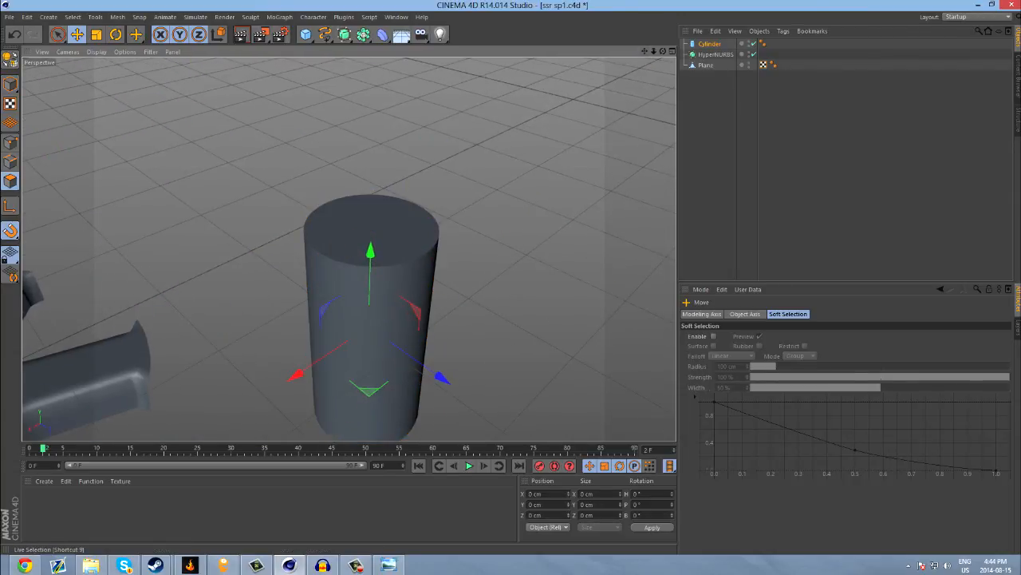
key("9")
left_click(710, 44)
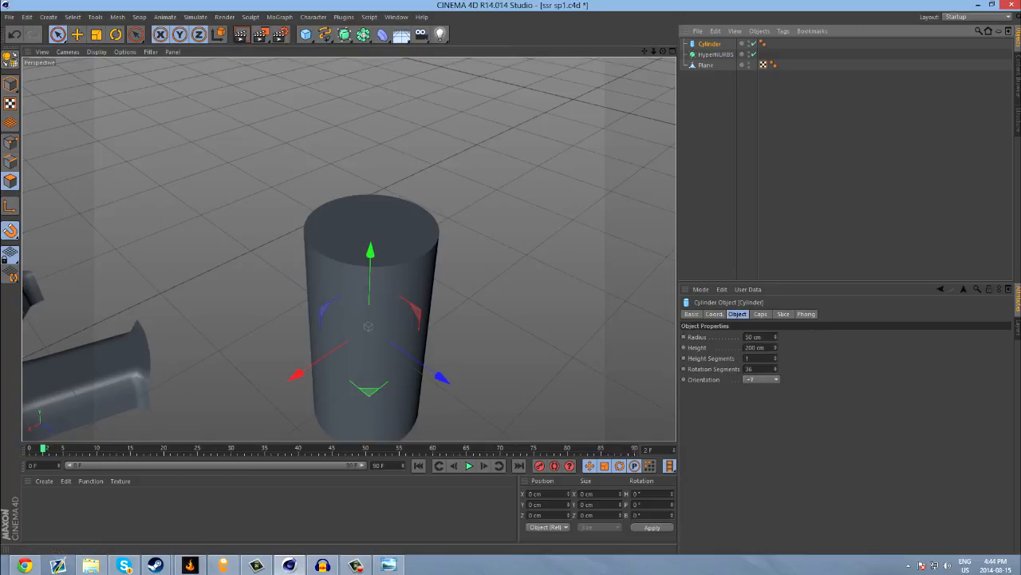
left_click_drag(775, 368, 775, 393)
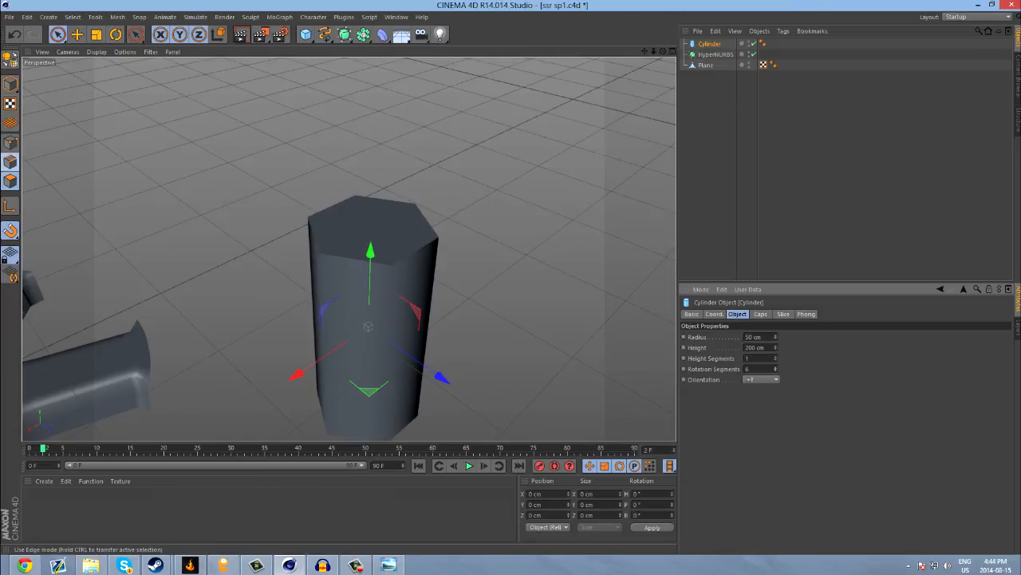
left_click(10, 59)
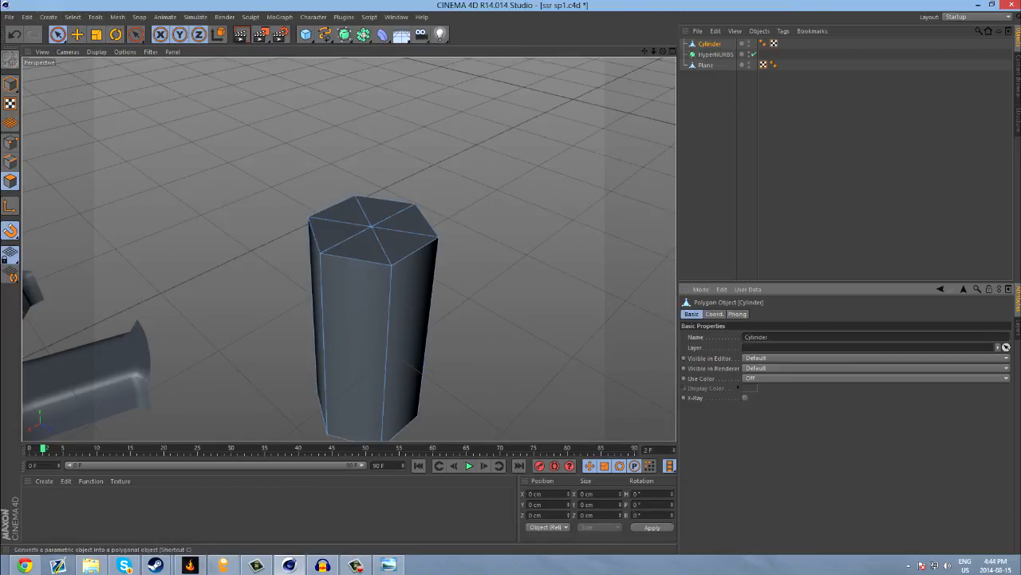
left_click(57, 34)
left_click(371, 228)
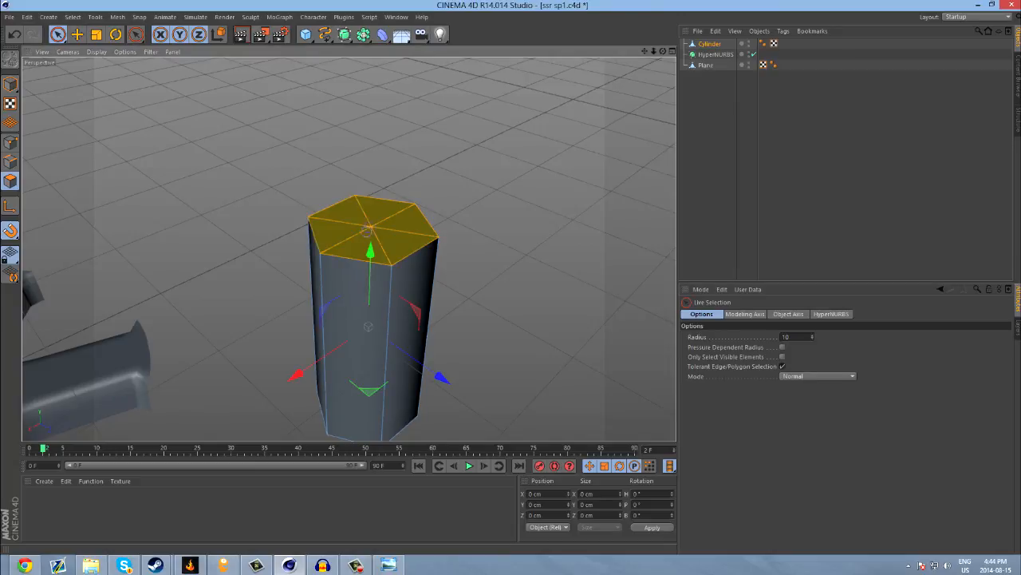
key("Delete")
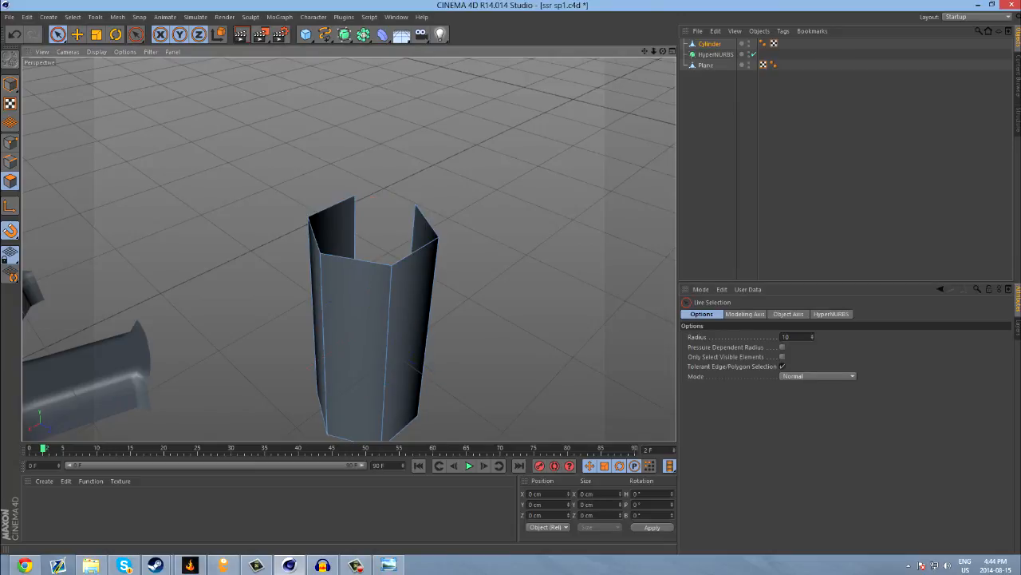
key("ctrl+z")
key("ctrl+z")
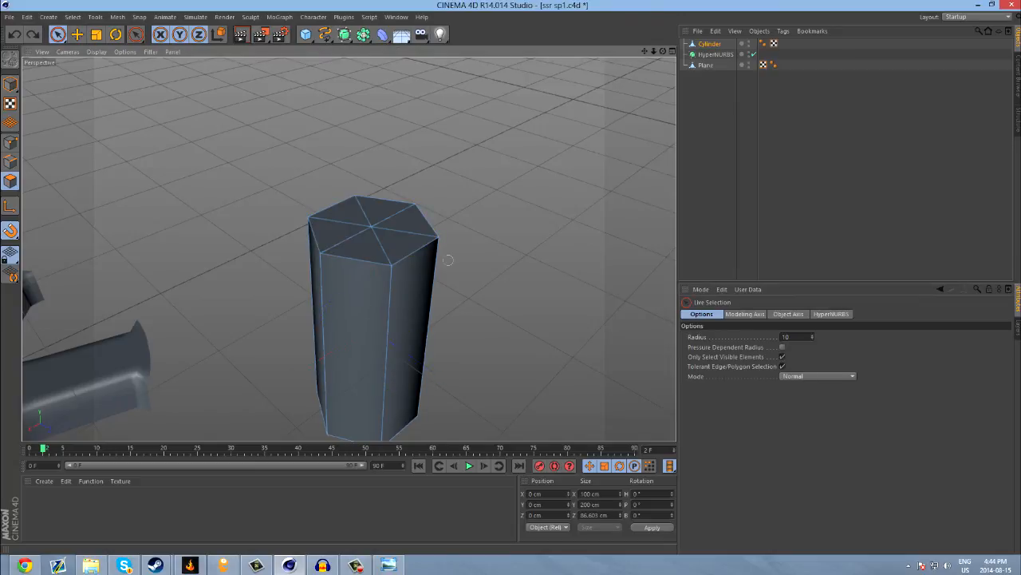
Step: Delete the cylinder's top cap polygons with selection limited to visible elements, and select the six edges of the open rim
left_click(371, 228)
key("Delete")
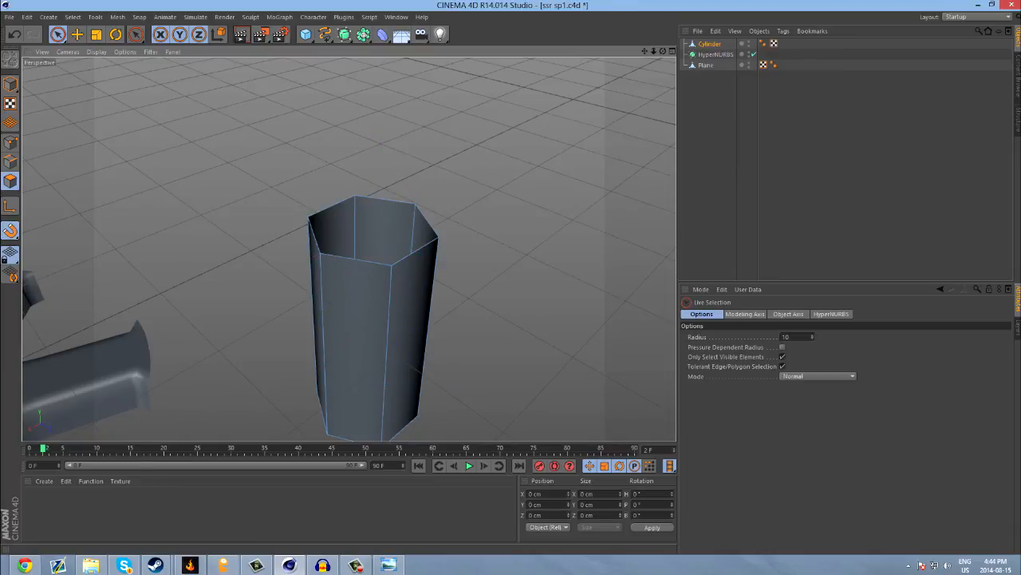
left_click(9, 161)
left_click(341, 204)
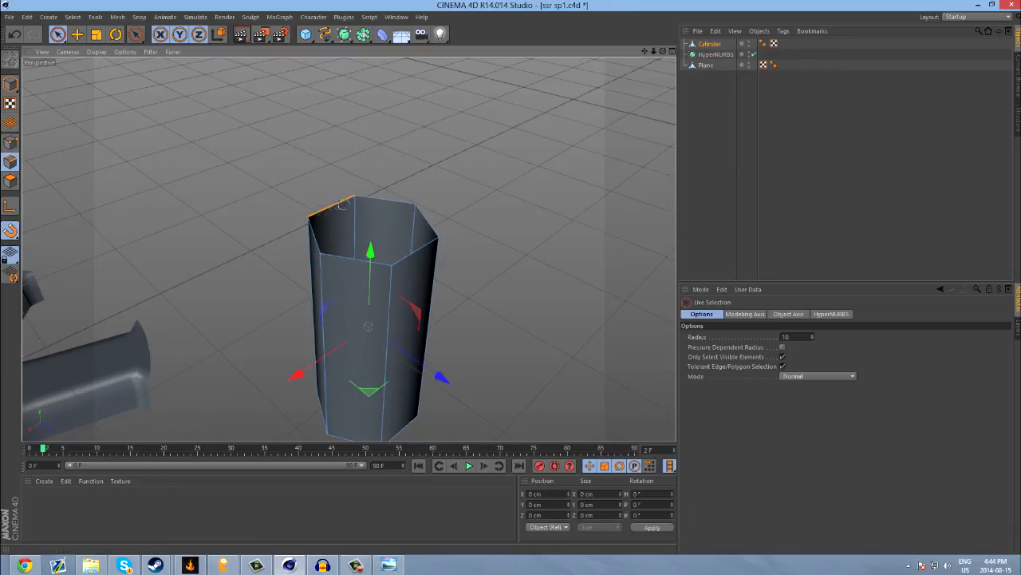
mouse_move(415, 210)
left_mouse_down()
mouse_move(424, 238)
mouse_move(371, 263)
left_mouse_up()
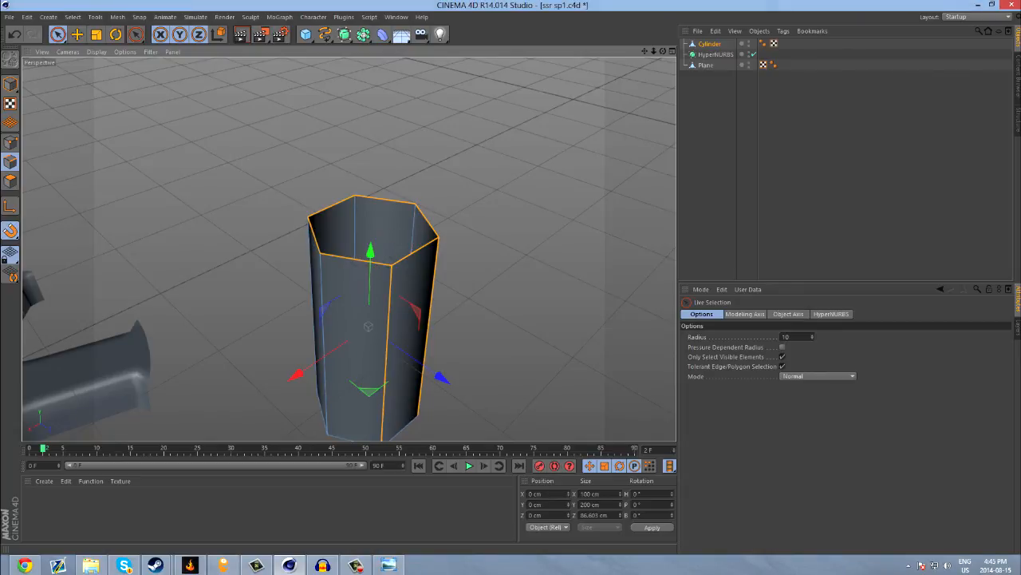
key("ctrl+z")
Step: Extrude the selected rim edges twice by 51.4 cm, first at an edge angle of -7° and again at 5°
right_click(478, 217)
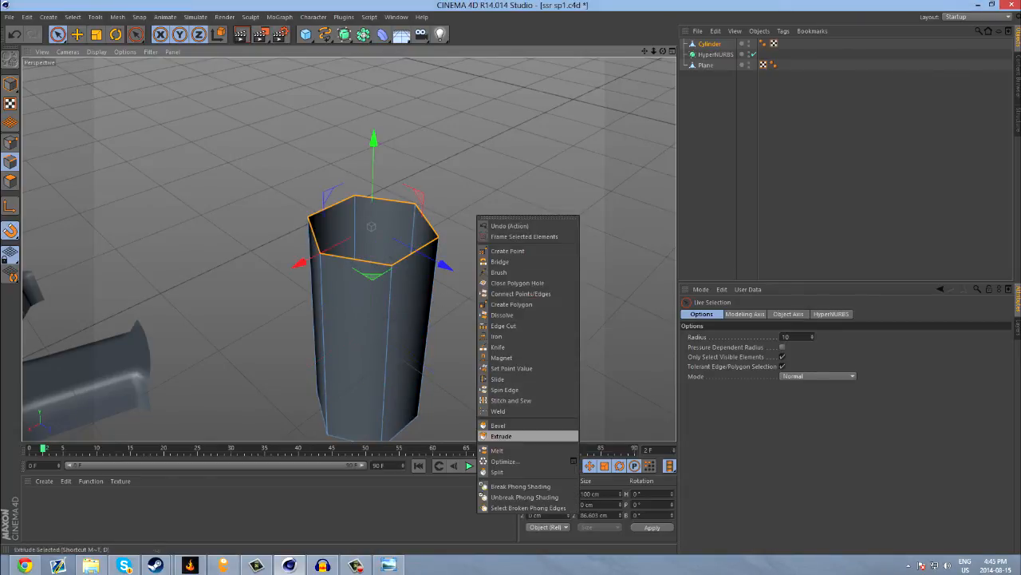
left_click(510, 435)
left_click(707, 441)
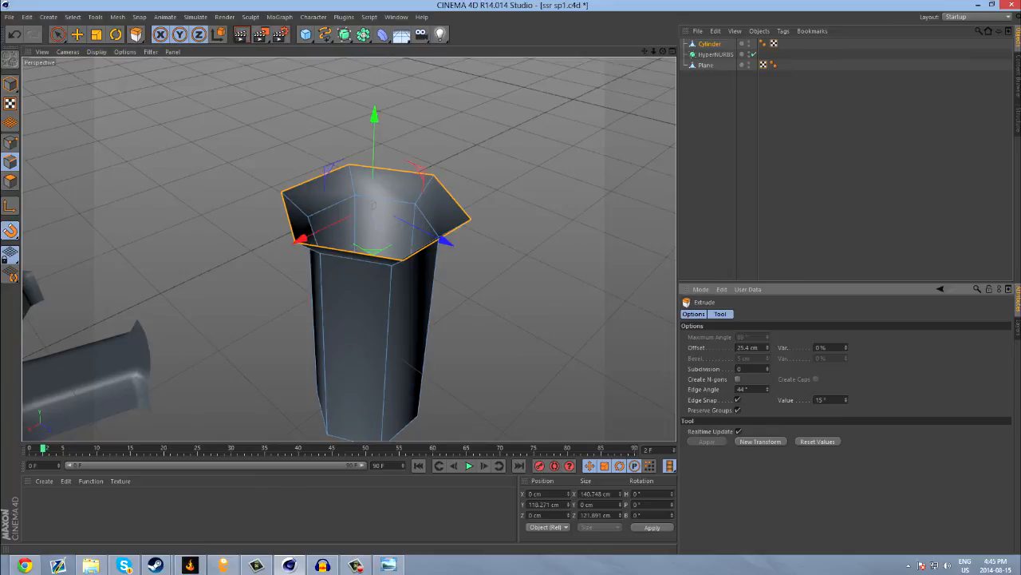
left_click_drag(510, 343, 531, 343)
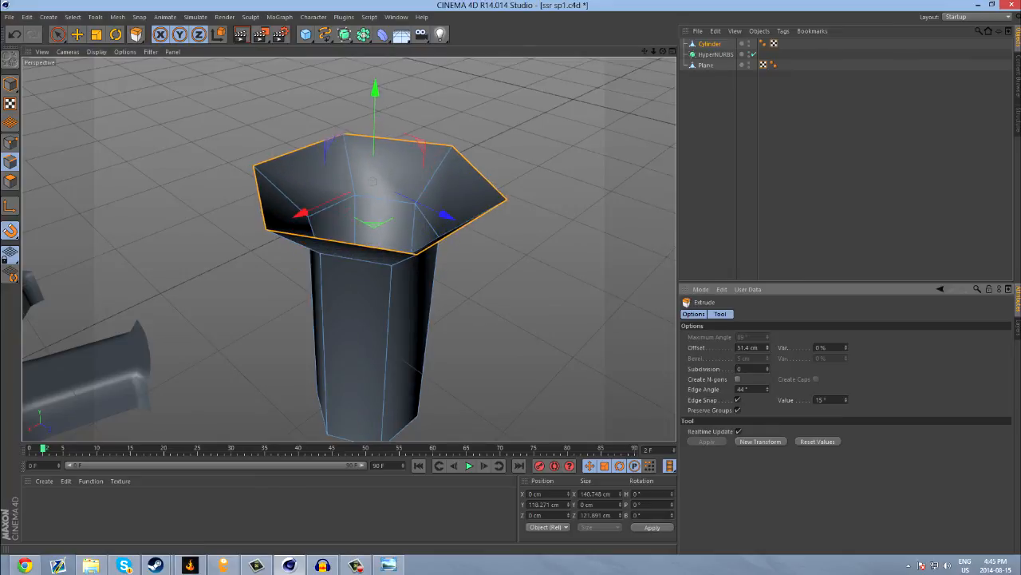
left_click_drag(767, 389, 768, 422)
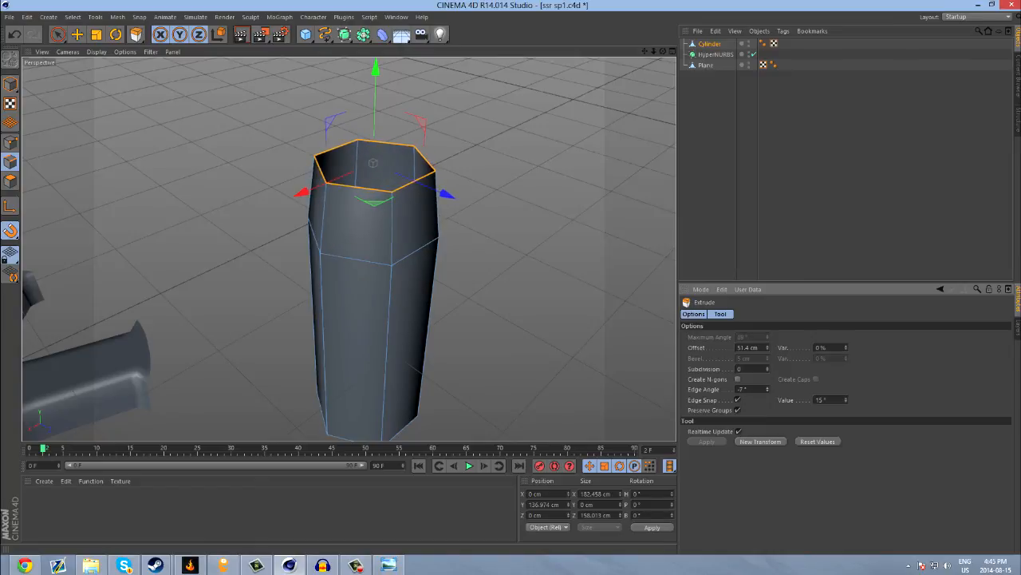
left_click(760, 441)
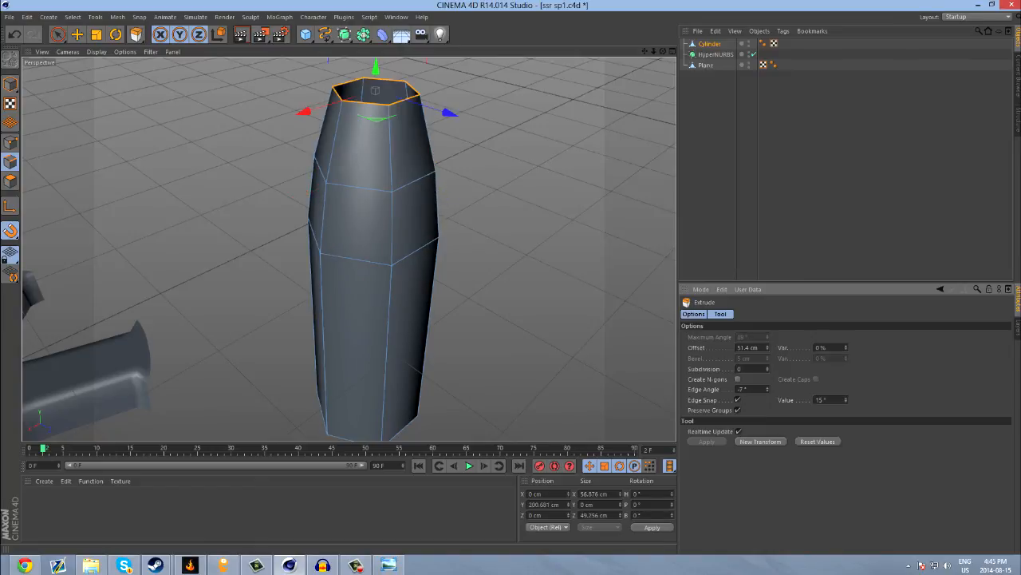
left_click_drag(768, 389, 768, 379)
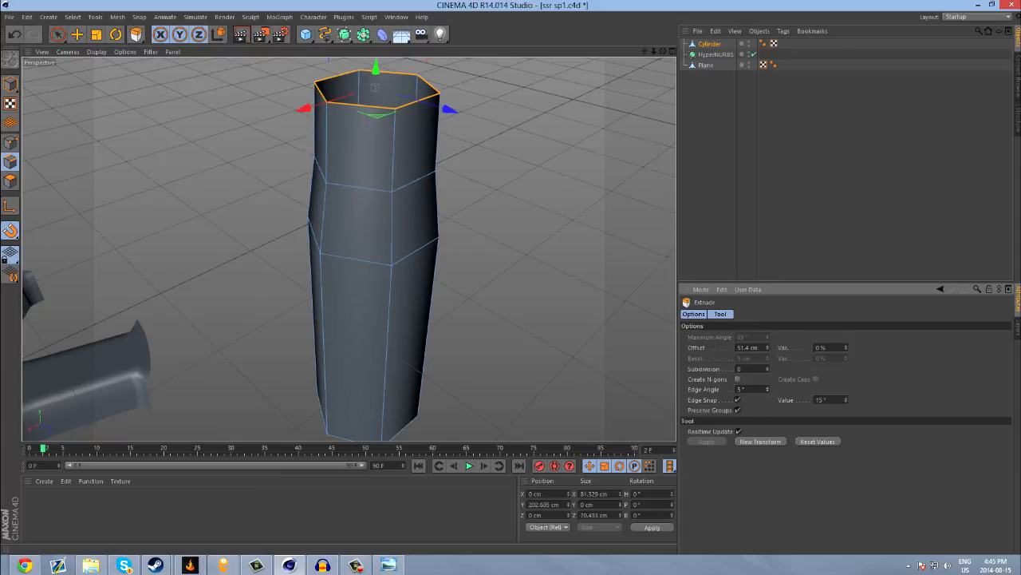
Step: Extrude the rim edges once more at a 10 cm offset and a -36° edge angle to form an inward chamfer
left_click(761, 442)
left_click_drag(644, 51, 618, 199)
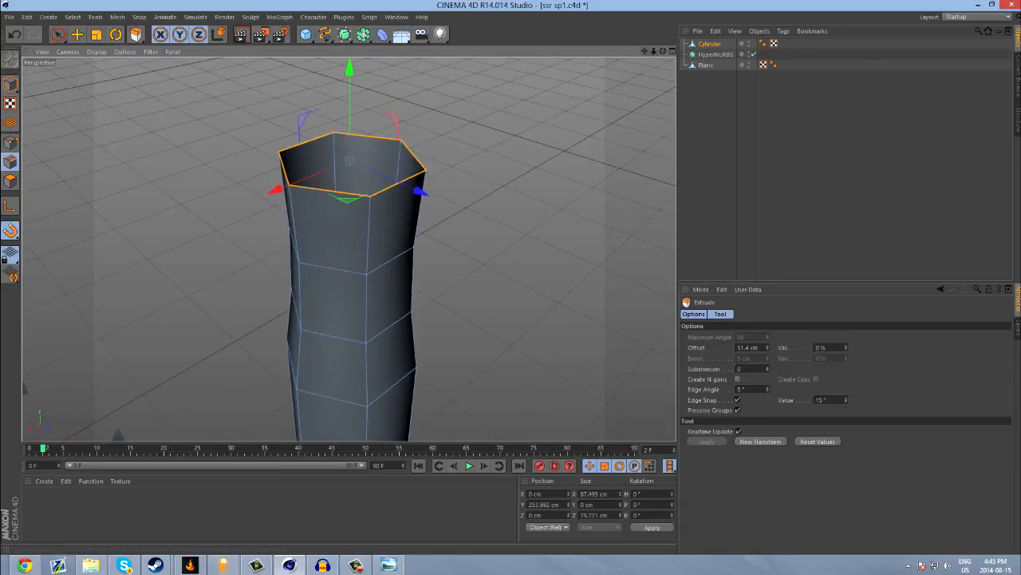
left_click_drag(767, 389, 768, 411)
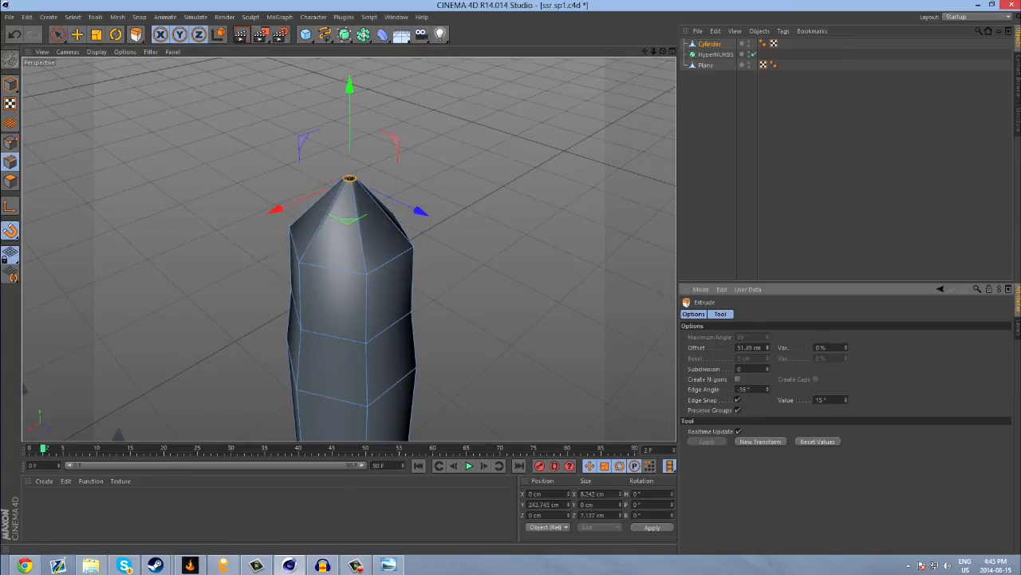
left_click_drag(767, 347, 768, 379)
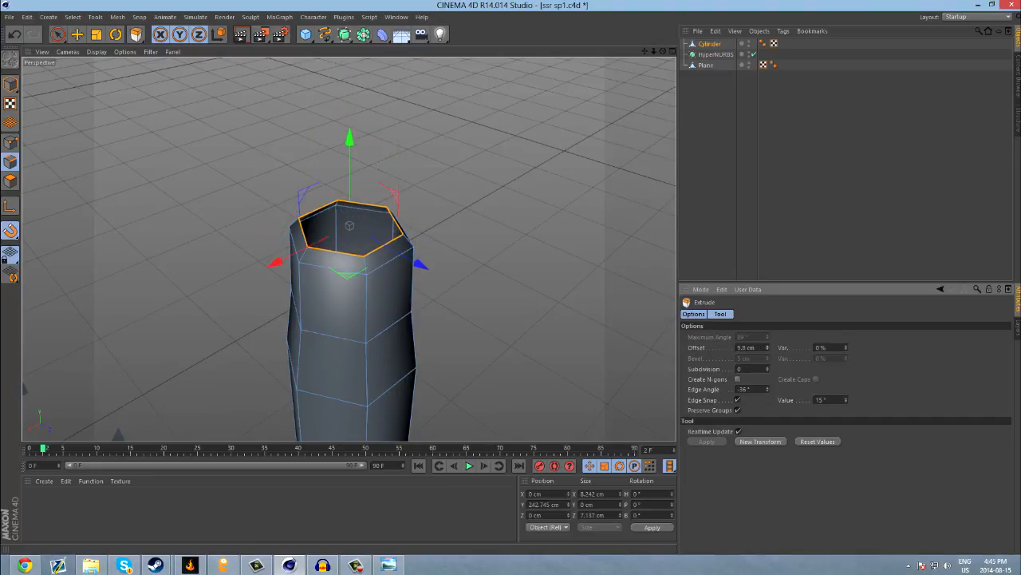
Step: Close the hexagonal opening at the top of the cylinder with Close Polygon Hole
right_click(300, 104)
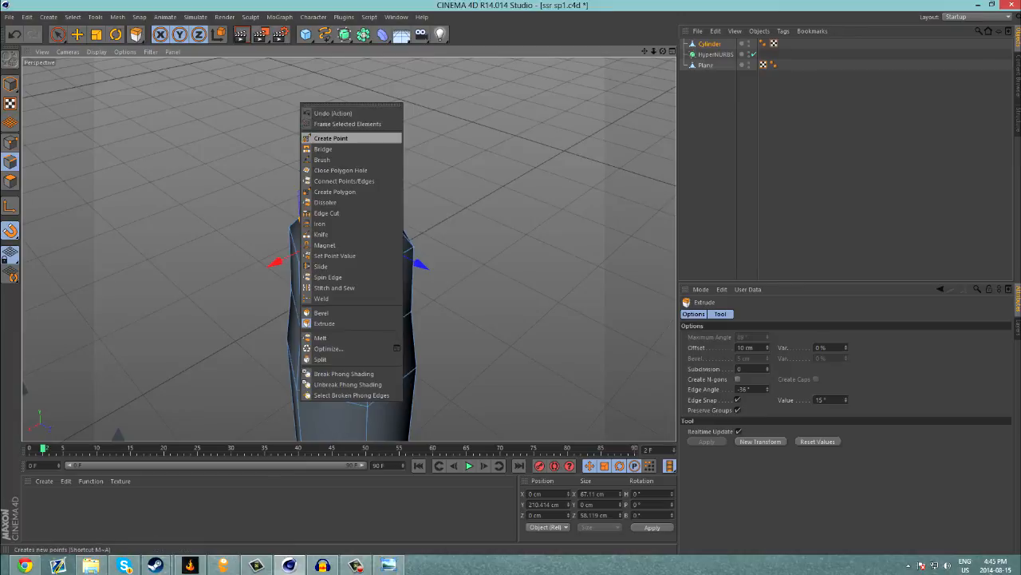
left_click(341, 170)
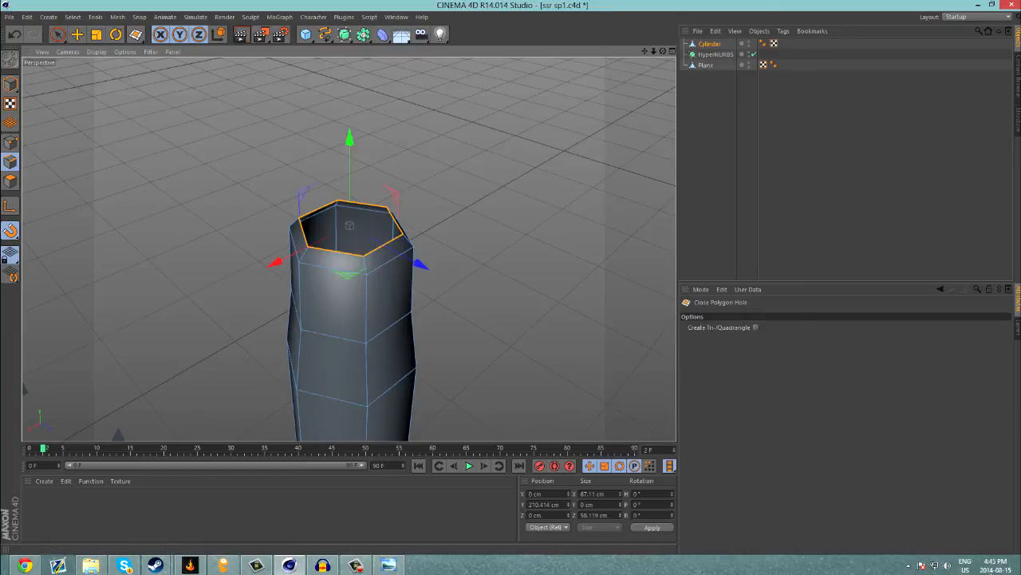
left_click_drag(391, 232, 474, 233, "alt")
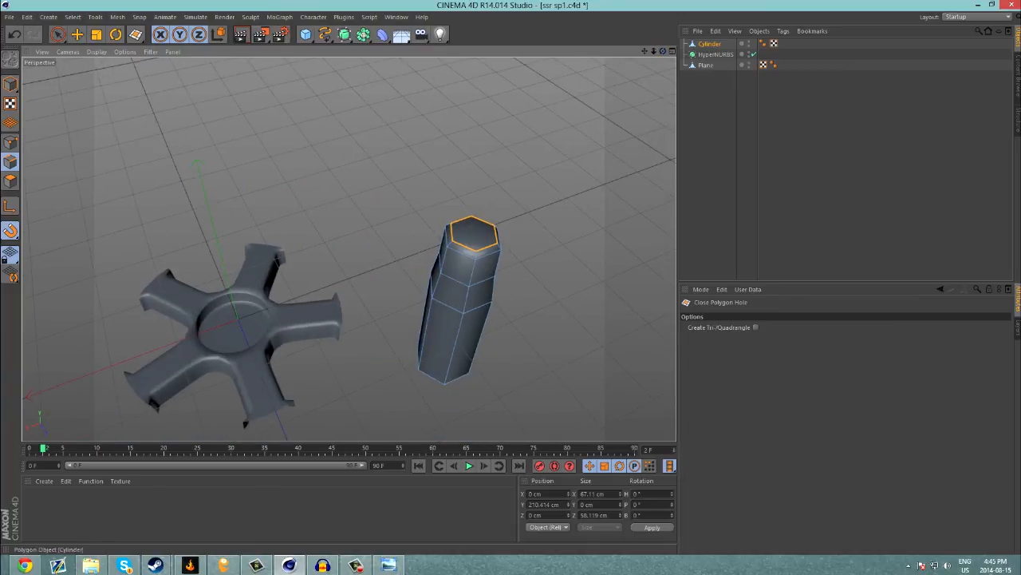
left_click(474, 233)
Step: Select the new hexagonal cap polygon at the top of the cylinder in polygon mode
left_click(10, 182)
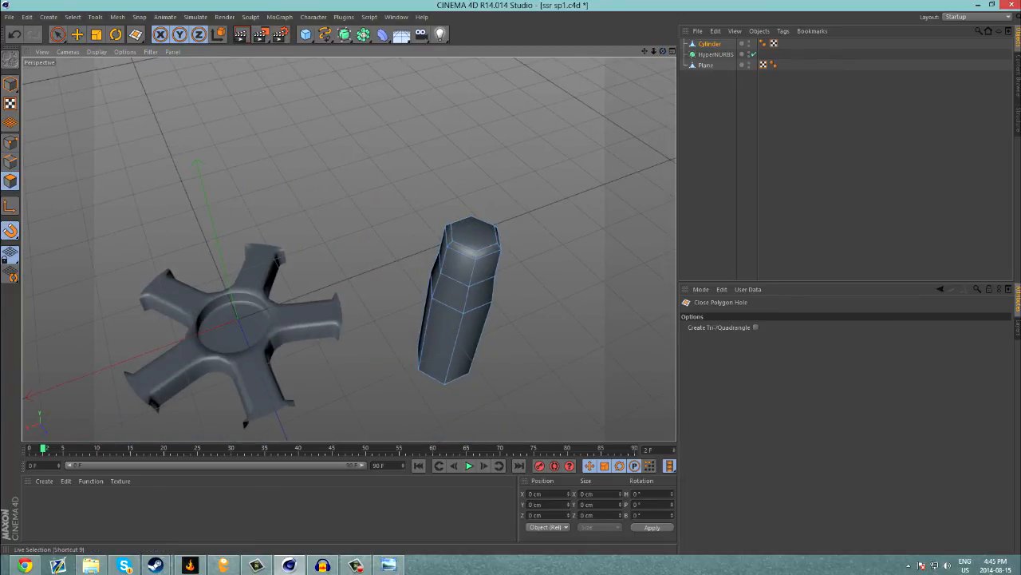
left_click(58, 33)
left_click(474, 233)
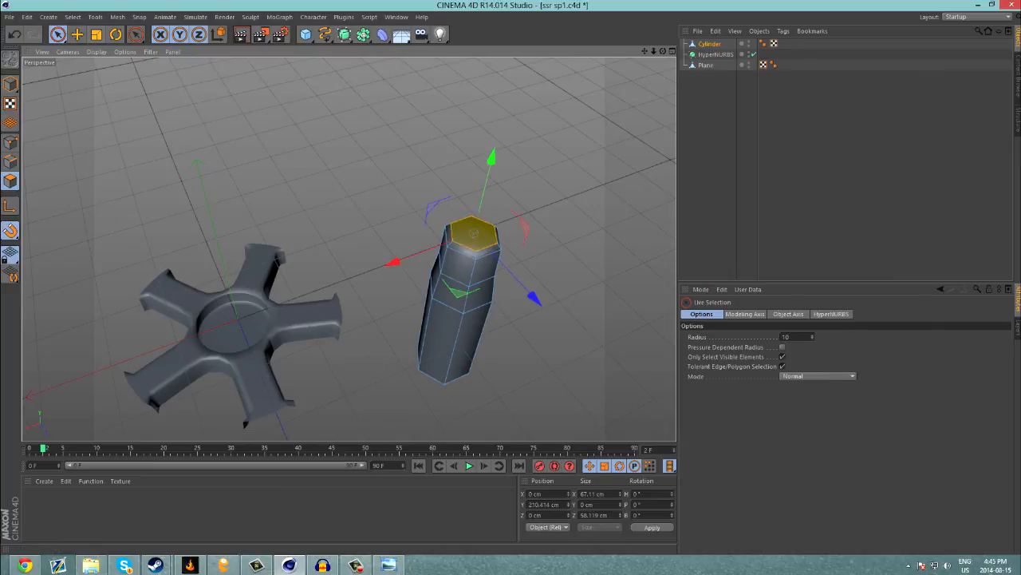
scroll(474, 233, "down", 3)
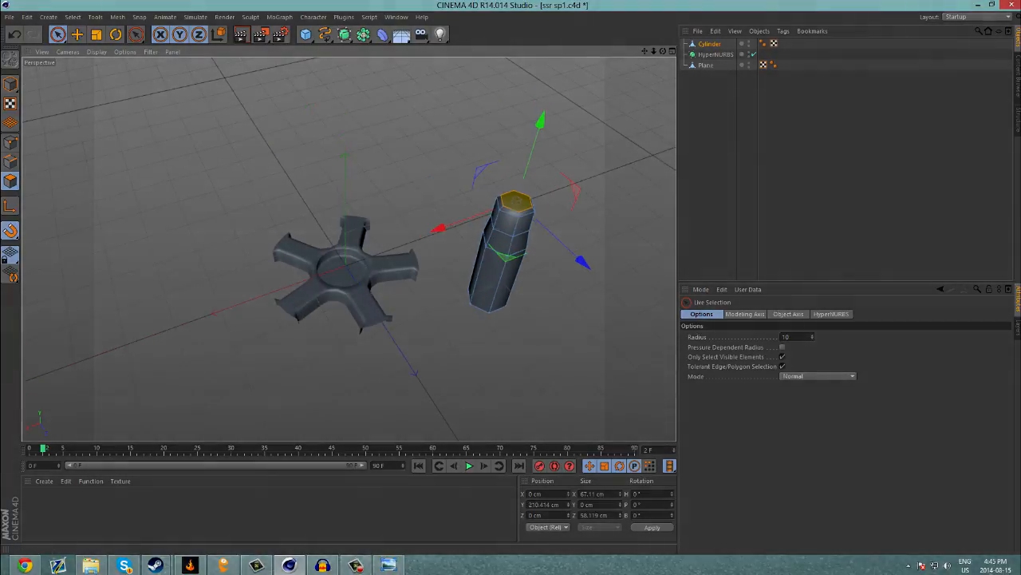
middle_click_drag(511, 247, 427, 256, "alt")
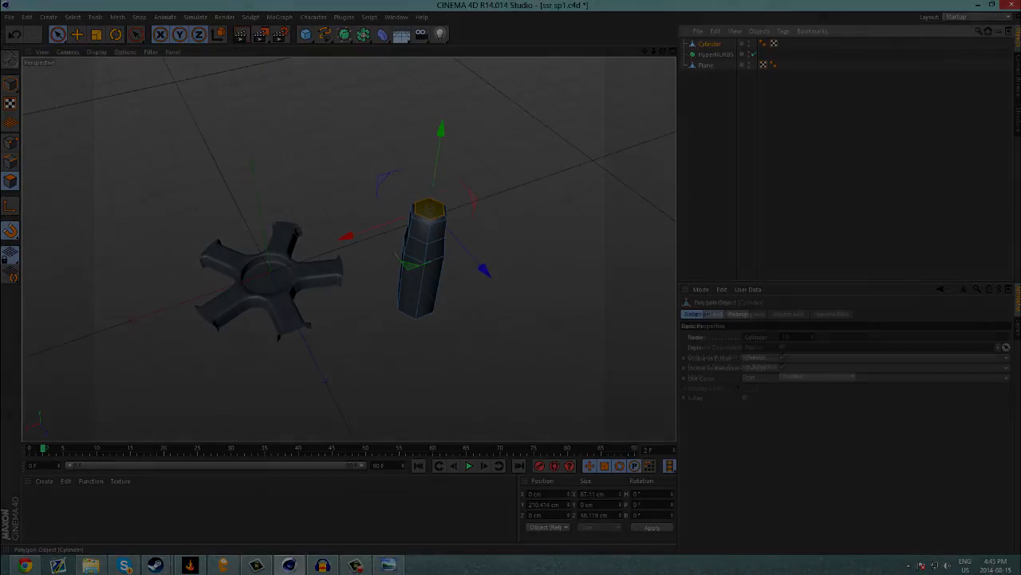